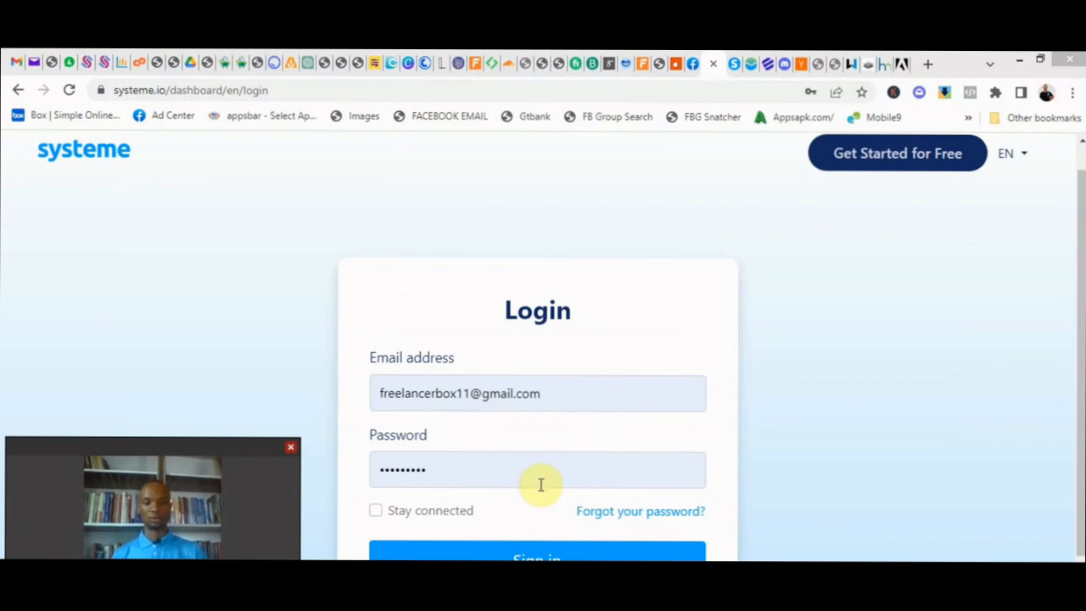
- Sign in to the account by filling the email address and password fields with the saved login already shown
{"action": "left_click", "coordinate": [532, 555]}
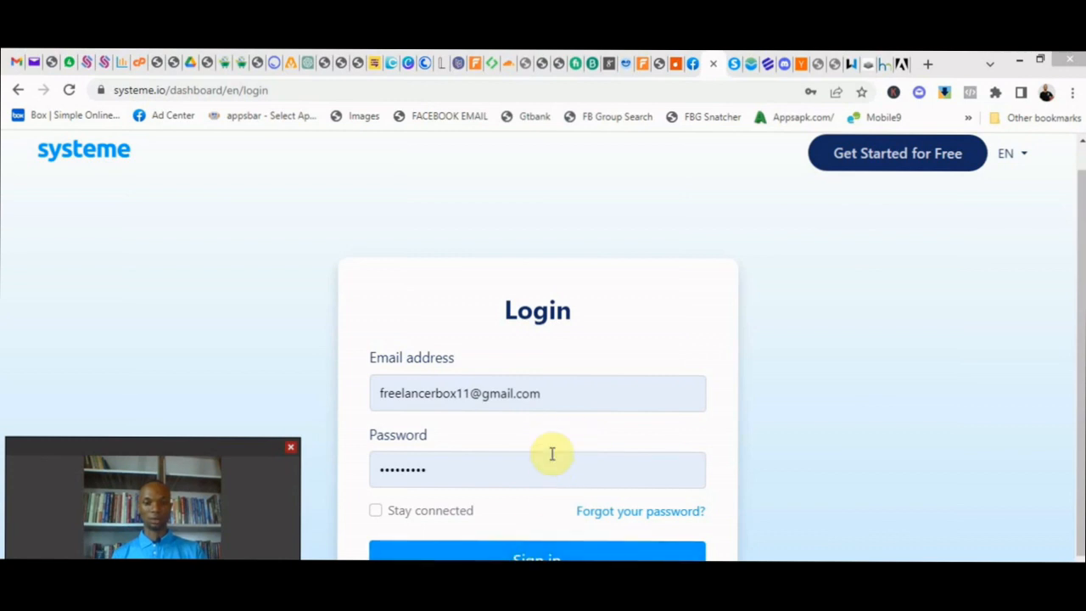
{"action": "left_click", "coordinate": [613, 394]}
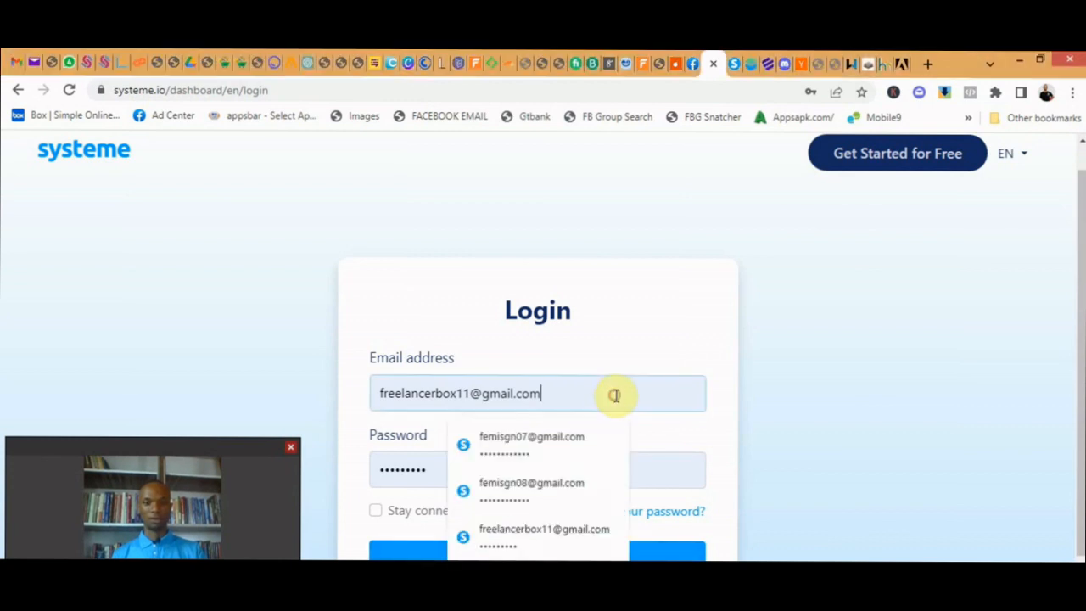
{"action": "left_click", "coordinate": [587, 530]}
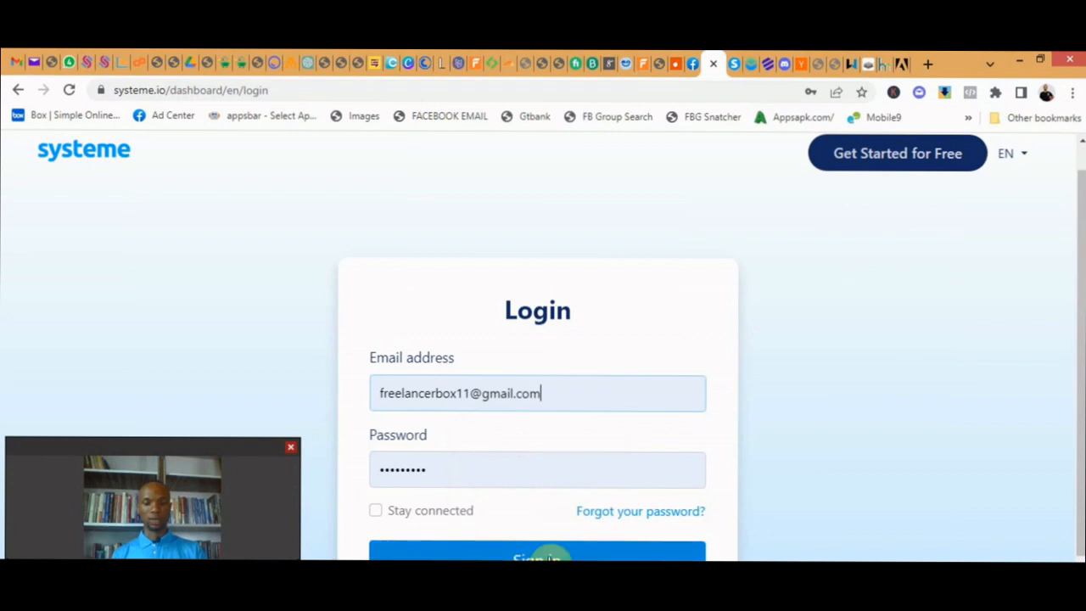
{"action": "scroll", "coordinate": [584, 537], "scroll_direction": "down", "scroll_amount": 1}
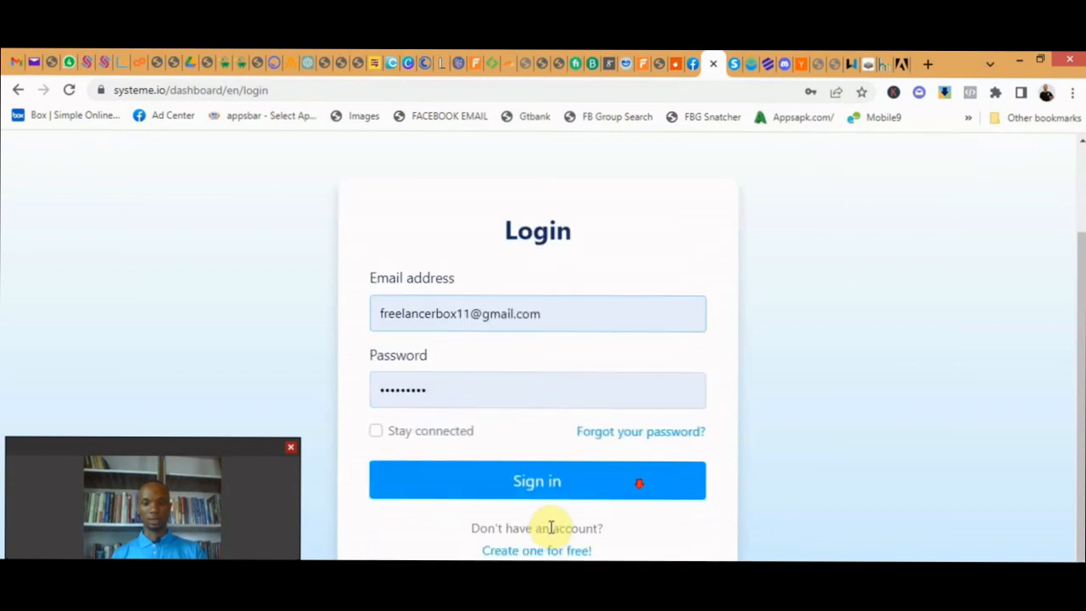
{"action": "left_click", "coordinate": [560, 490]}
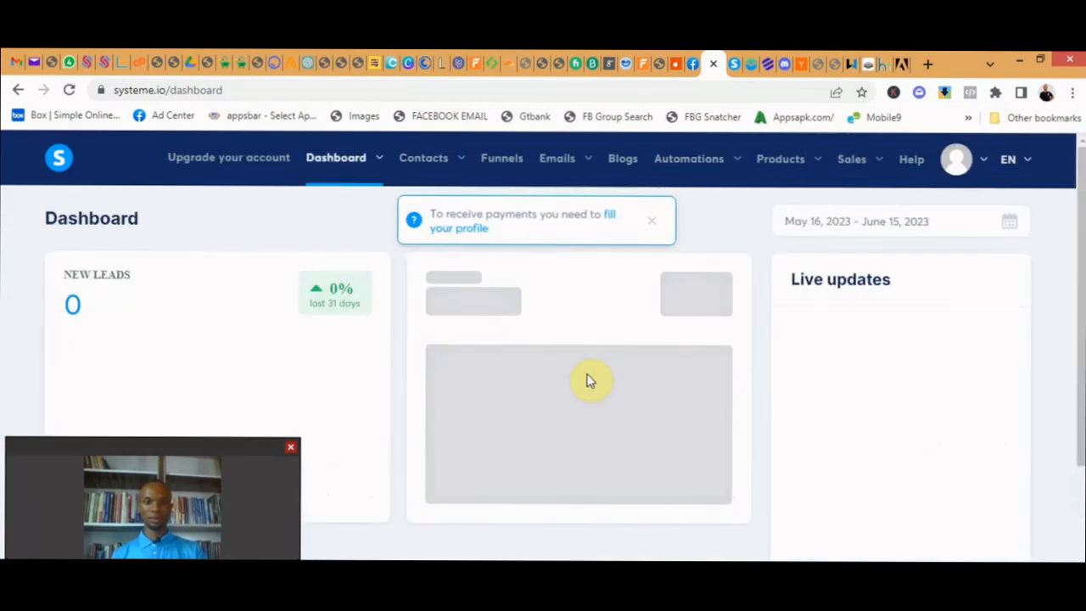
{"action": "left_click", "coordinate": [651, 220]}
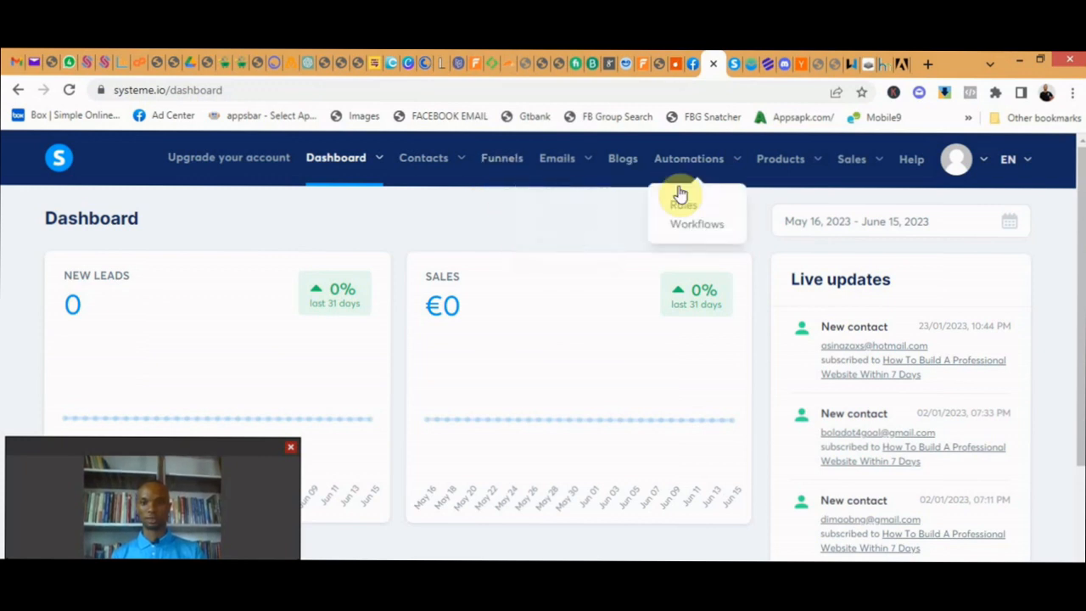
- Start creating a new funnel from the funnels list and name it "Website"
{"action": "mouse_move", "coordinate": [414, 174]}
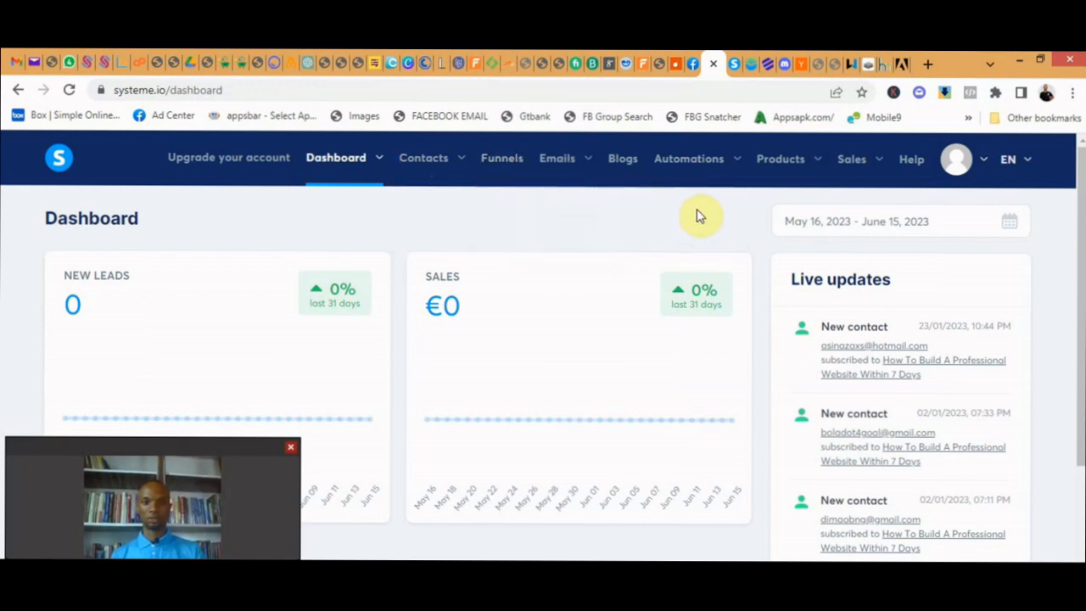
{"action": "left_click", "coordinate": [502, 163]}
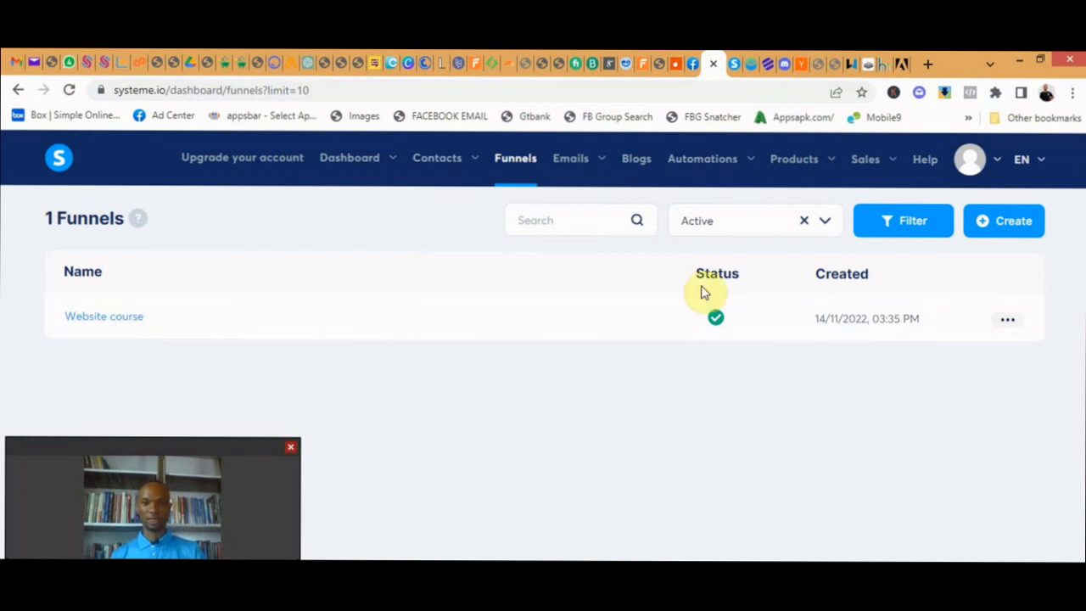
{"action": "left_click", "coordinate": [1010, 223]}
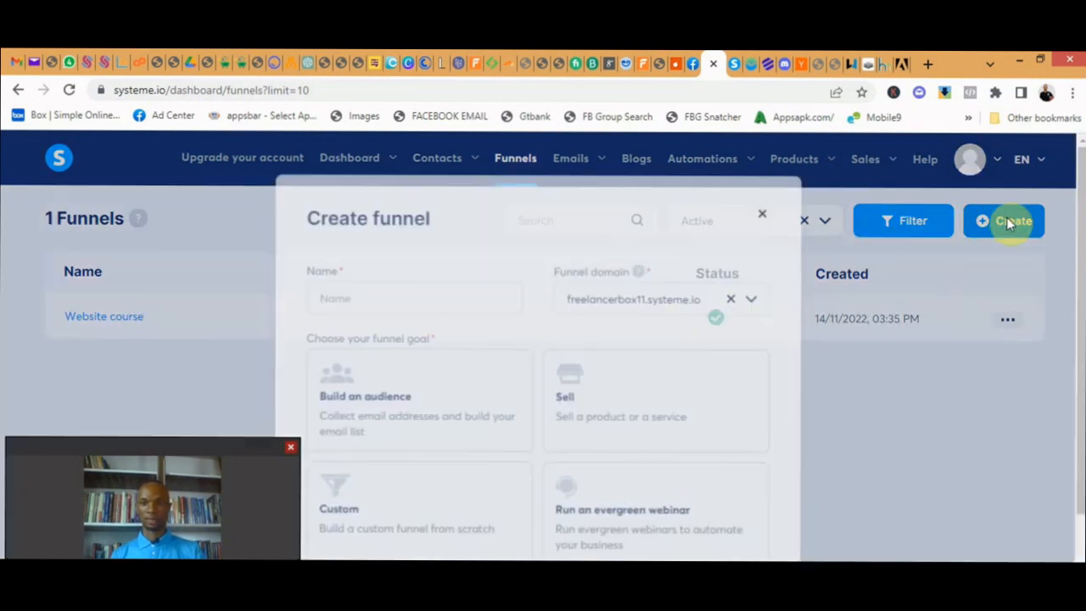
{"action": "left_click", "coordinate": [442, 292]}
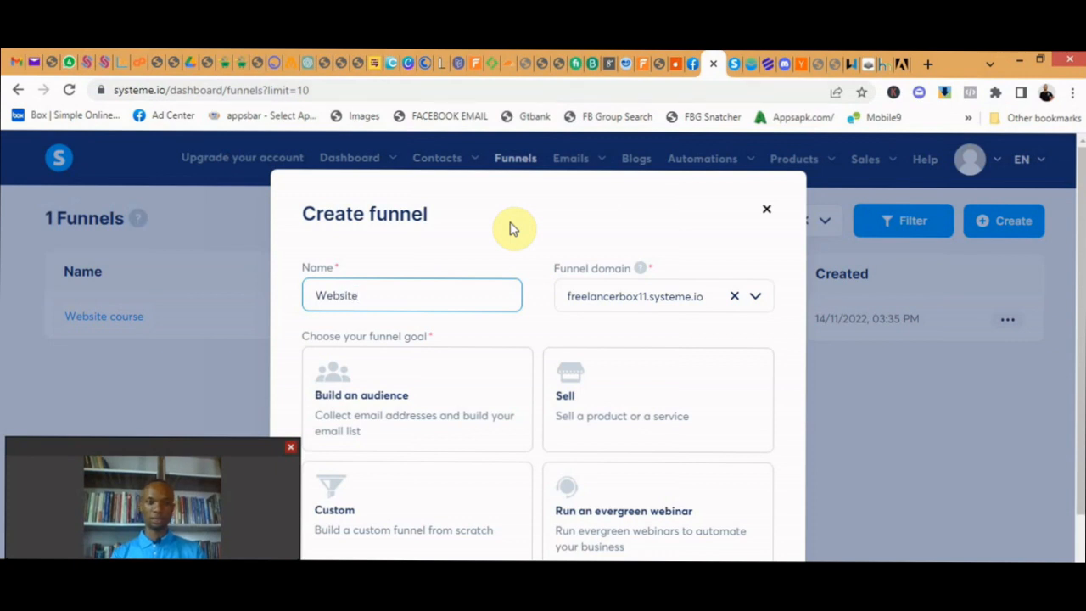
{"action": "scroll", "coordinate": [504, 303], "scroll_direction": "down", "scroll_amount": 2}
{"action": "scroll", "coordinate": [499, 303], "scroll_direction": "up", "scroll_amount": 1}
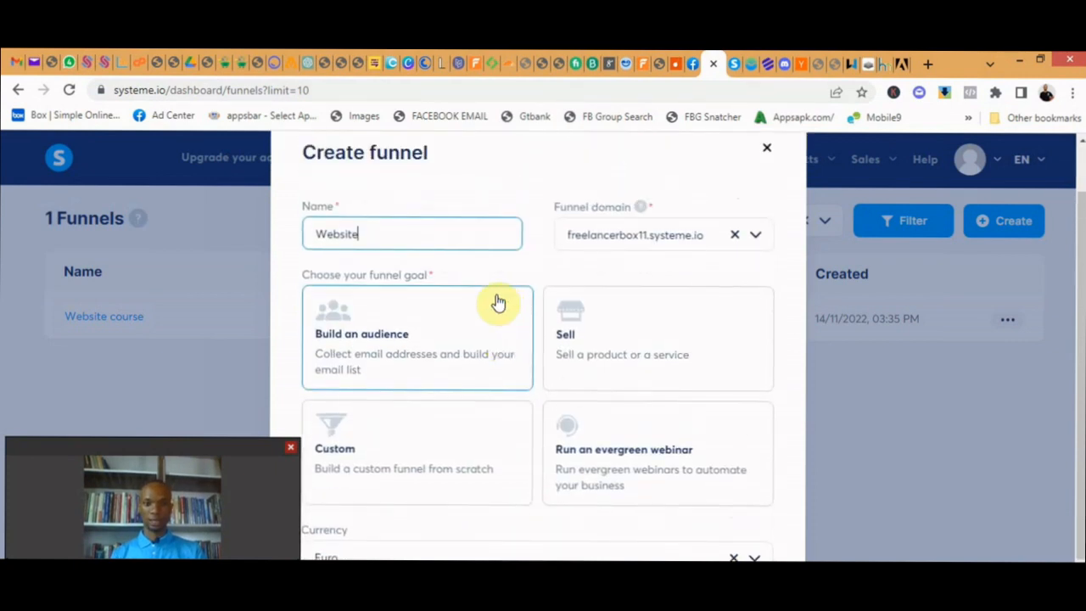
{"action": "scroll", "coordinate": [404, 340], "scroll_direction": "down", "scroll_amount": 1}
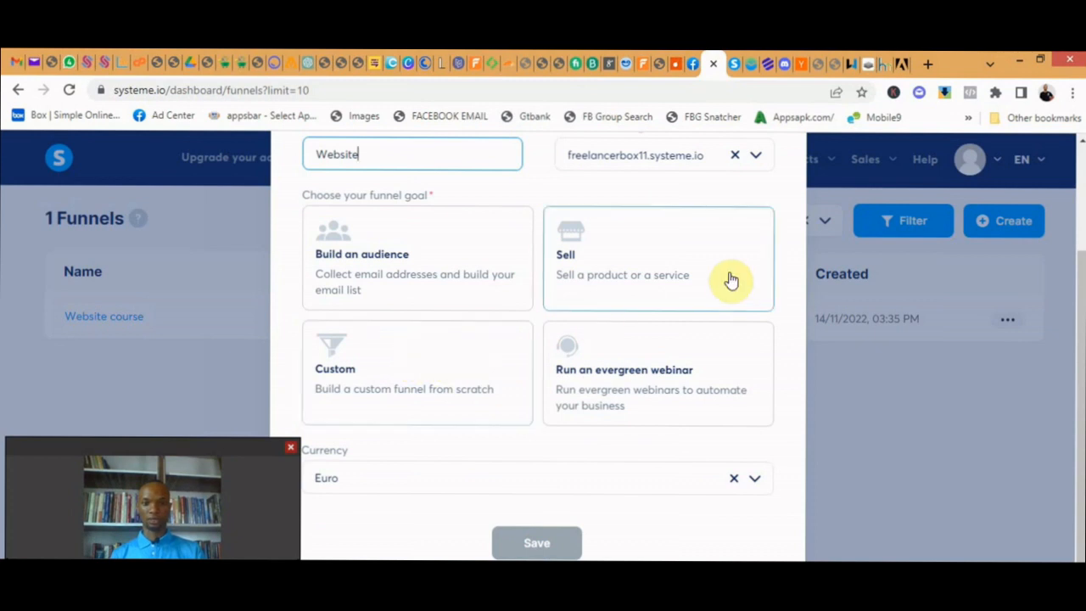
- Set the funnel goal to Sell with Euro as the currency, and save the funnel
{"action": "left_click", "coordinate": [581, 272]}
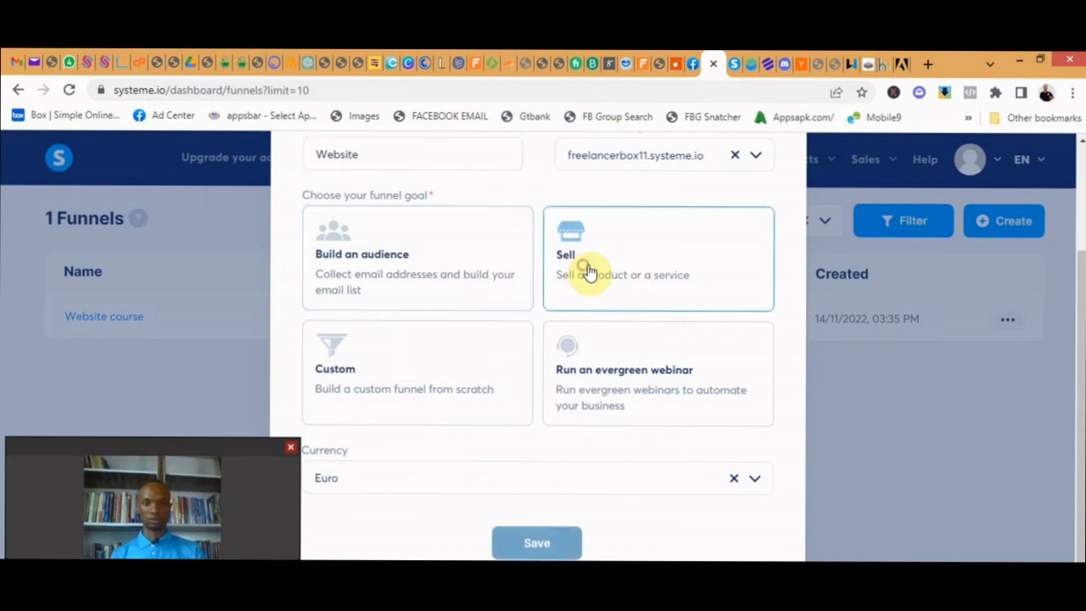
{"action": "left_click", "coordinate": [579, 490]}
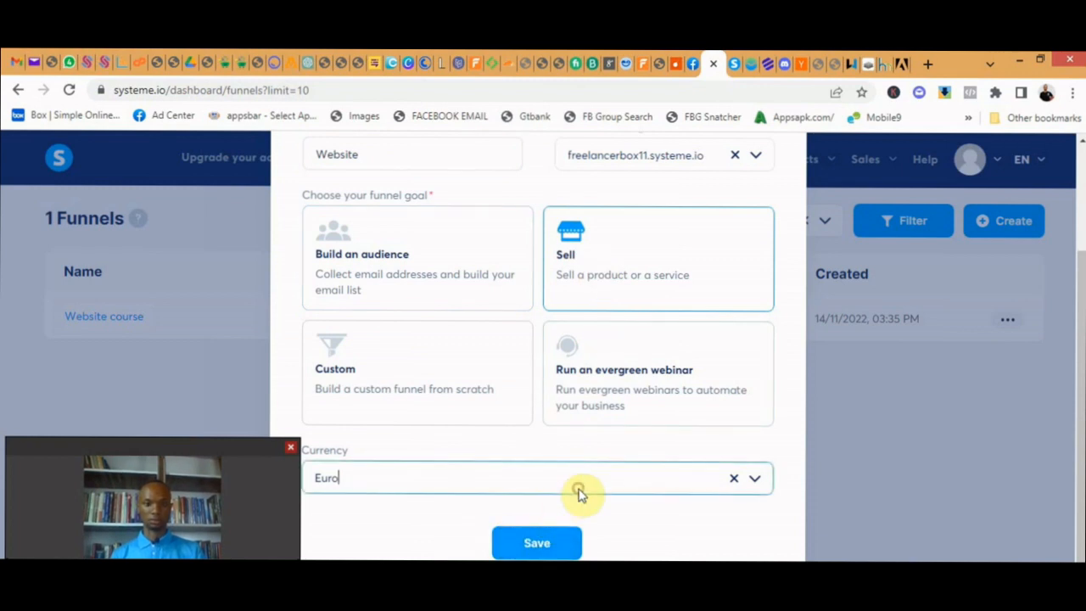
{"action": "left_click", "coordinate": [753, 481]}
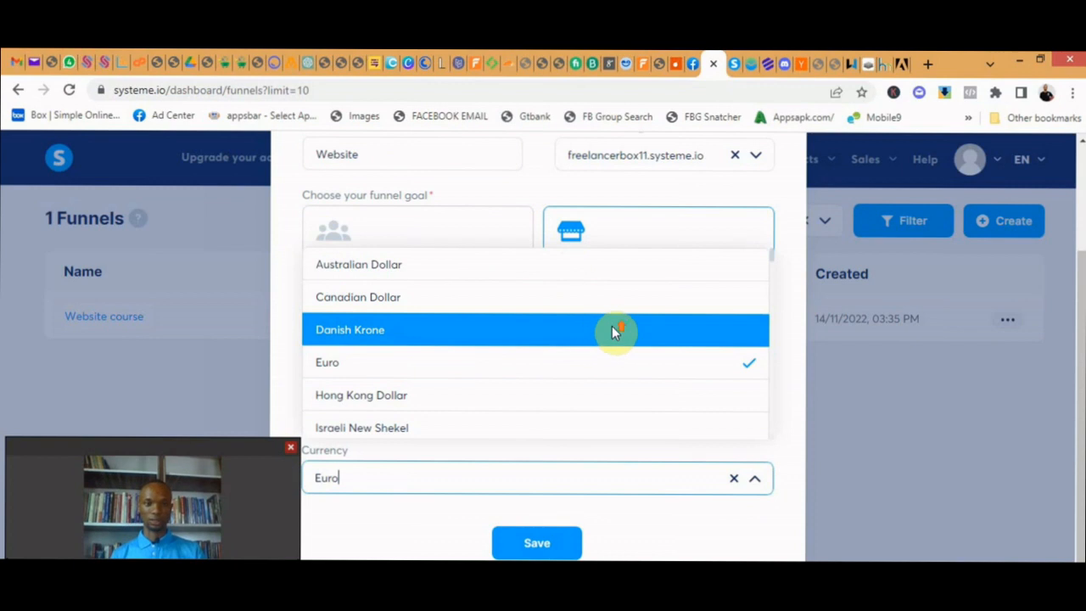
{"action": "scroll", "coordinate": [612, 328], "scroll_direction": "down", "scroll_amount": 2}
{"action": "scroll", "coordinate": [610, 356], "scroll_direction": "down", "scroll_amount": 3}
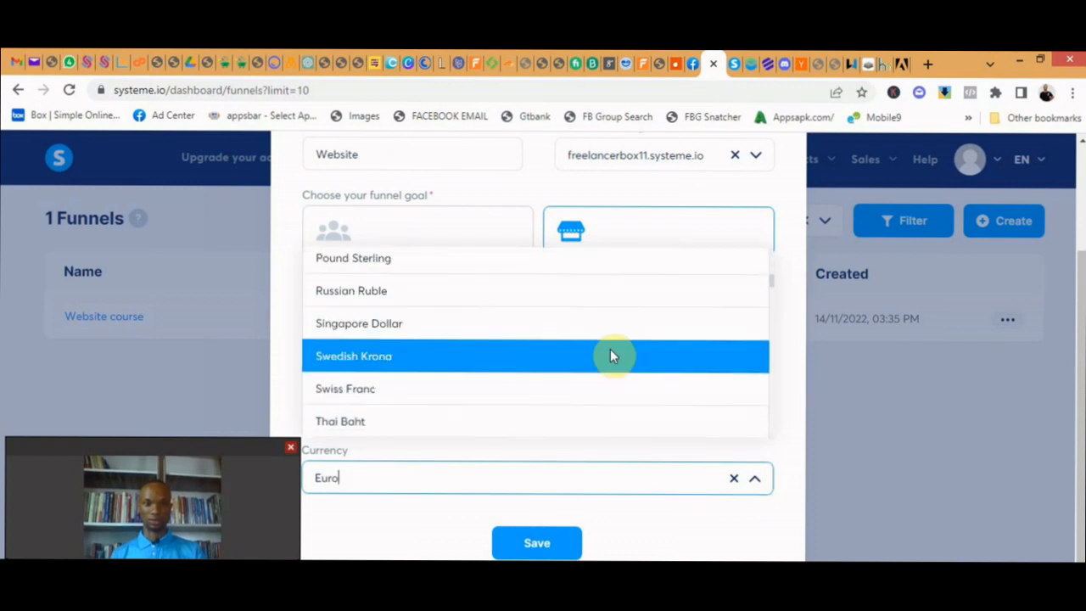
{"action": "scroll", "coordinate": [612, 356], "scroll_direction": "up", "scroll_amount": 5}
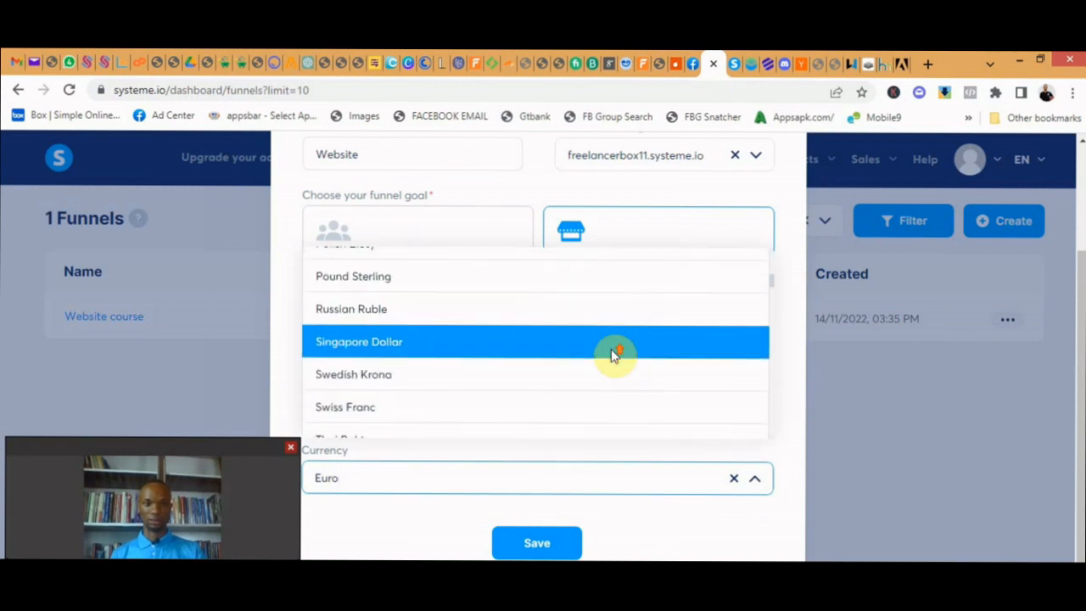
{"action": "left_click", "coordinate": [562, 378]}
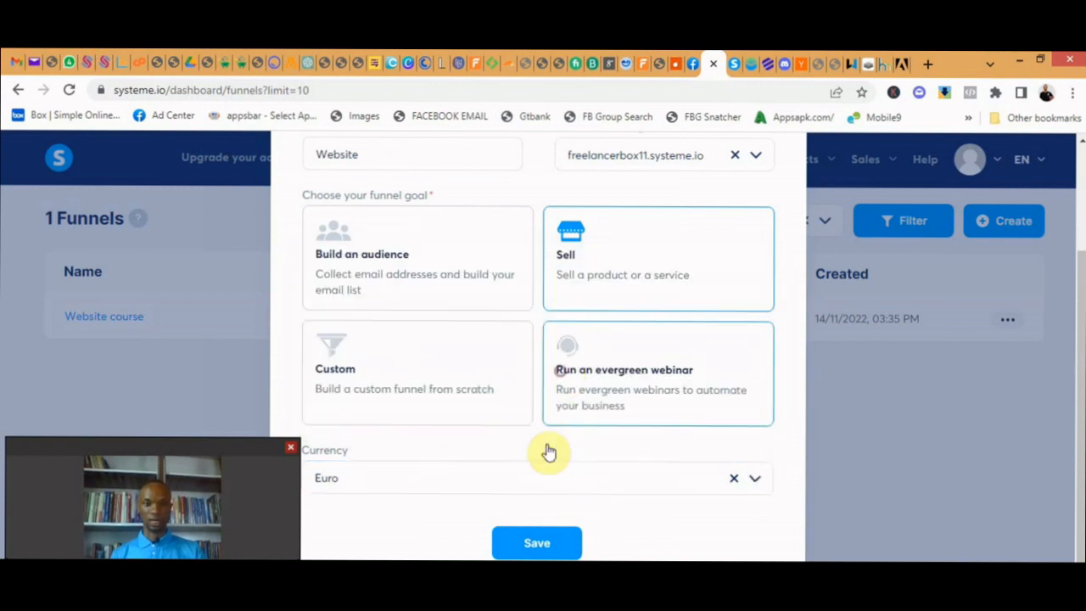
{"action": "left_click", "coordinate": [546, 550]}
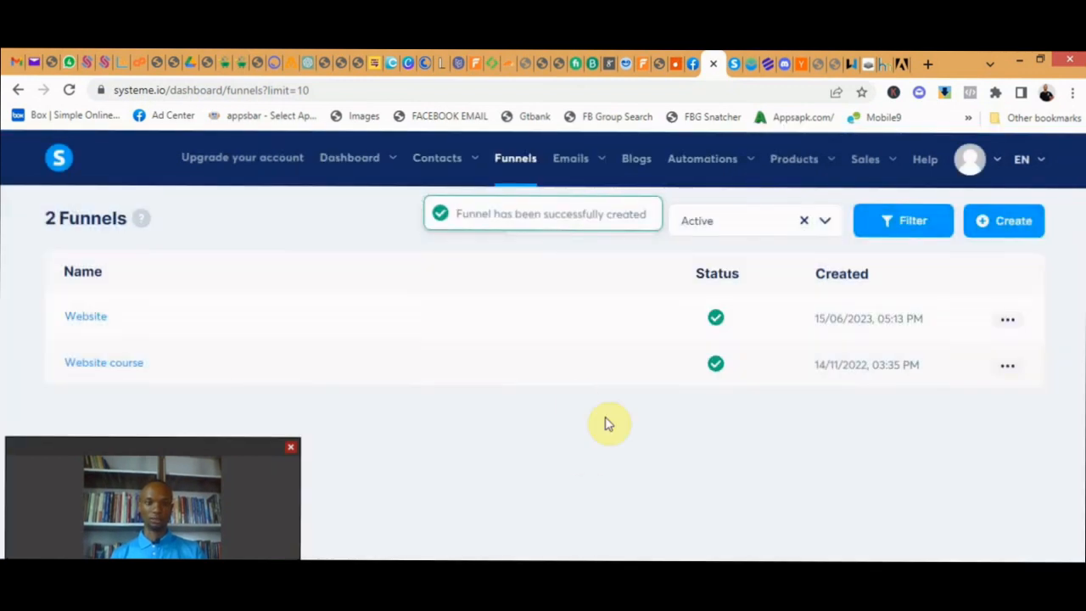
- Open the Website funnel and remove its Order Form and Thank You Page steps
{"action": "left_click", "coordinate": [89, 318]}
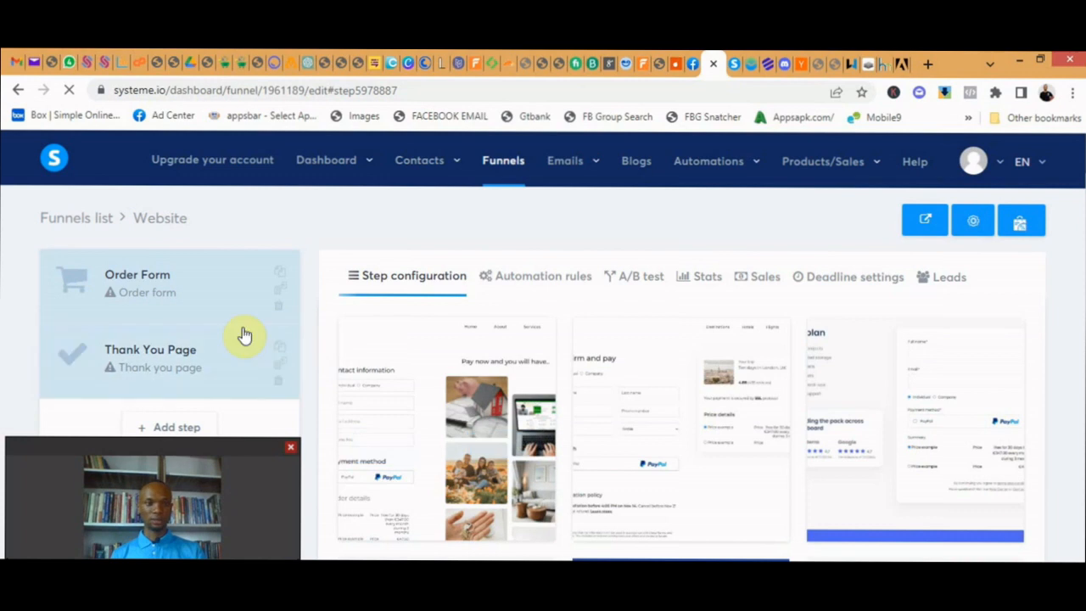
{"action": "scroll", "coordinate": [266, 330], "scroll_direction": "down", "scroll_amount": 1}
{"action": "scroll", "coordinate": [265, 332], "scroll_direction": "down", "scroll_amount": 1}
{"action": "scroll", "coordinate": [256, 333], "scroll_direction": "up", "scroll_amount": 3}
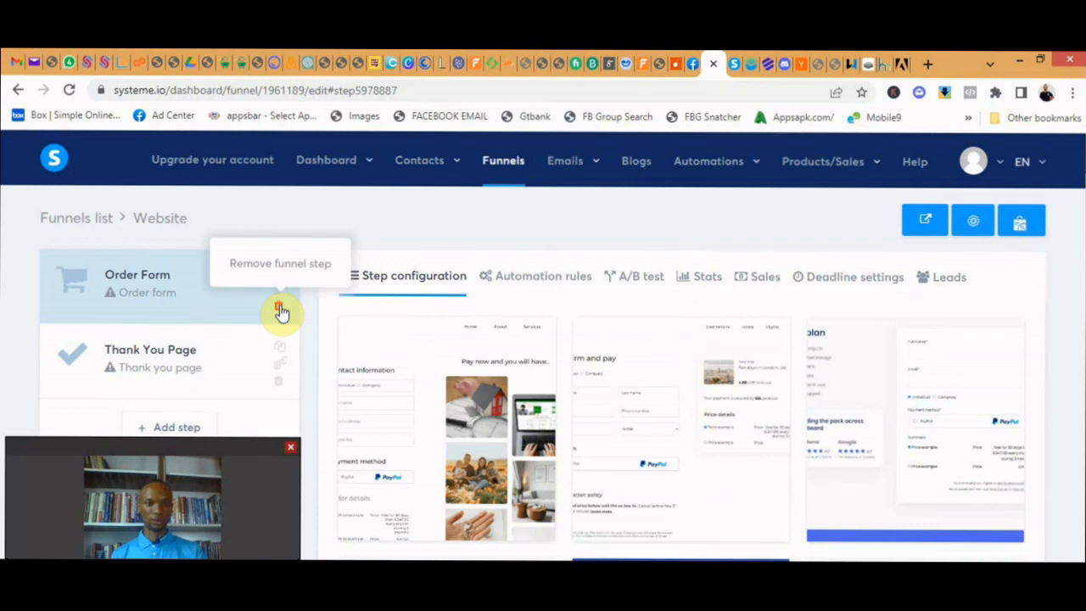
{"action": "left_click", "coordinate": [280, 310]}
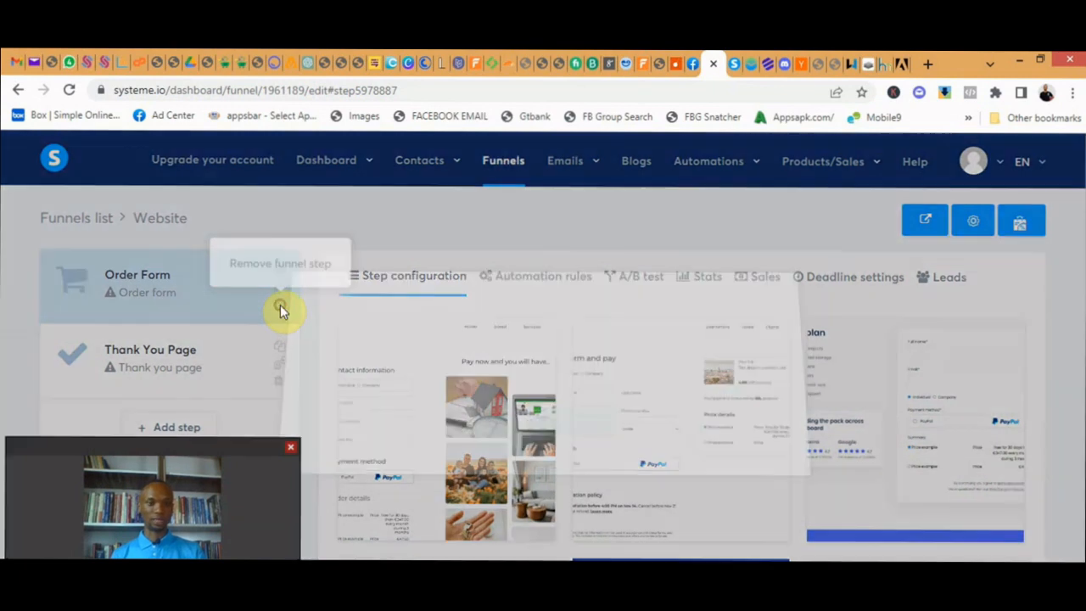
{"action": "left_click", "coordinate": [514, 436]}
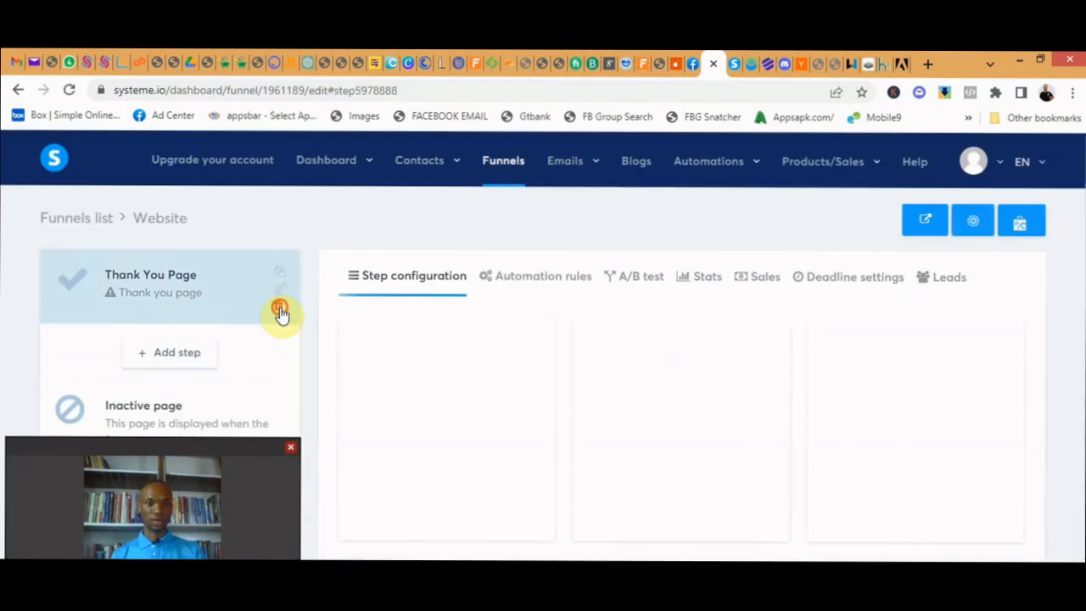
{"action": "left_click", "coordinate": [280, 307]}
{"action": "left_click", "coordinate": [509, 441]}
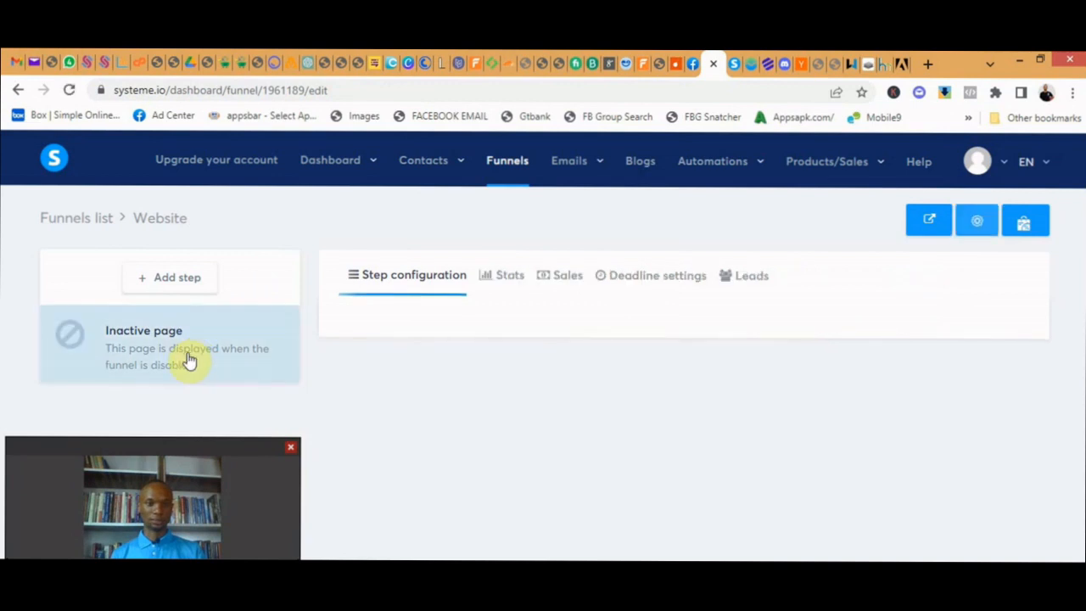
- Add a new funnel step named "Landing page" with the type Squeeze page
{"action": "left_click", "coordinate": [187, 279]}
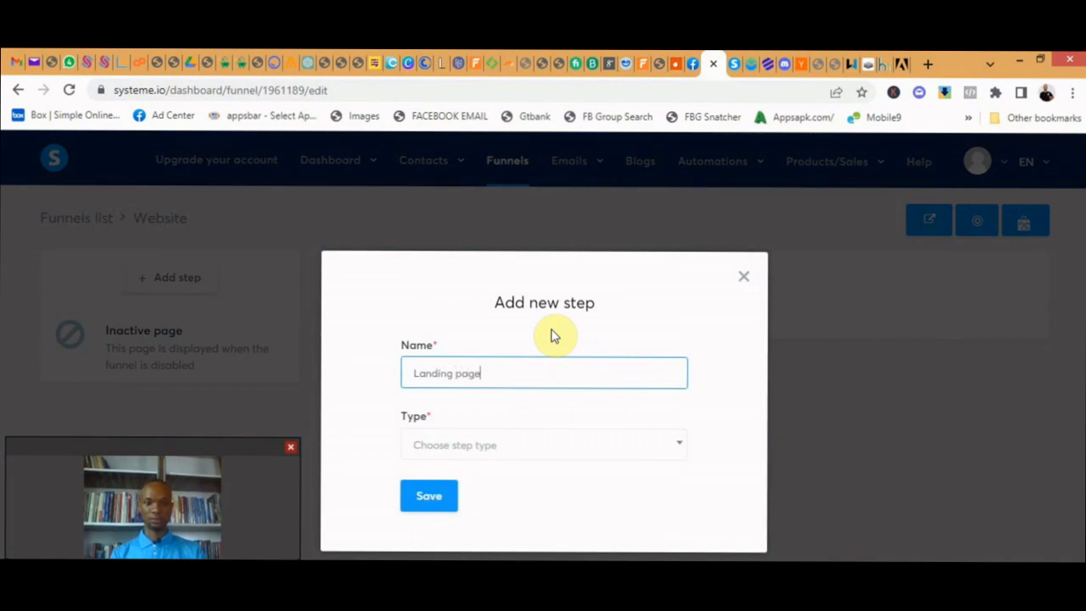
{"action": "left_click", "coordinate": [533, 449]}
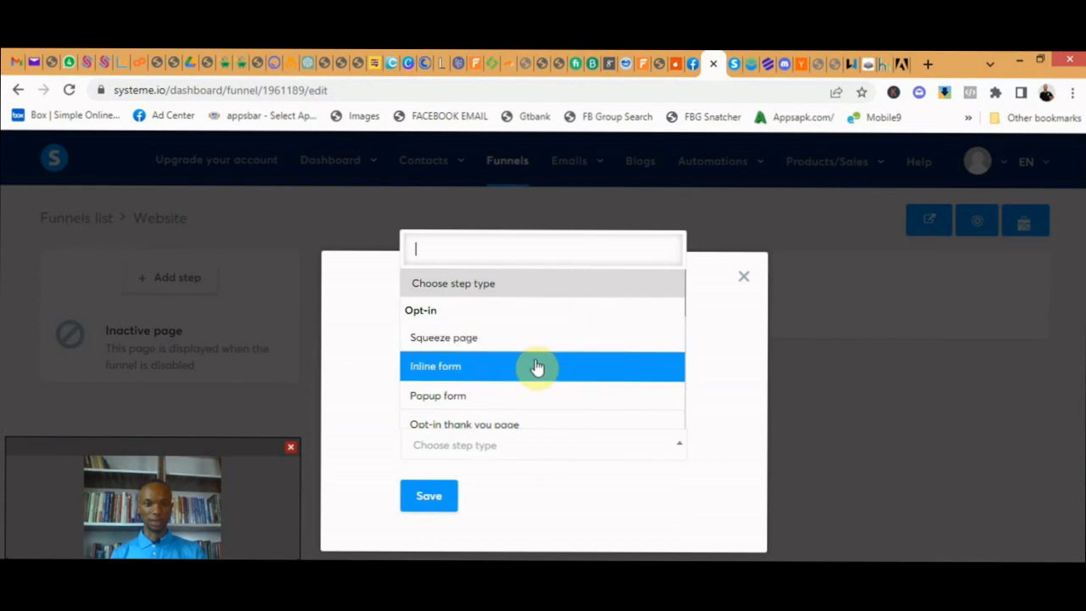
{"action": "scroll", "coordinate": [547, 349], "scroll_direction": "down", "scroll_amount": 3}
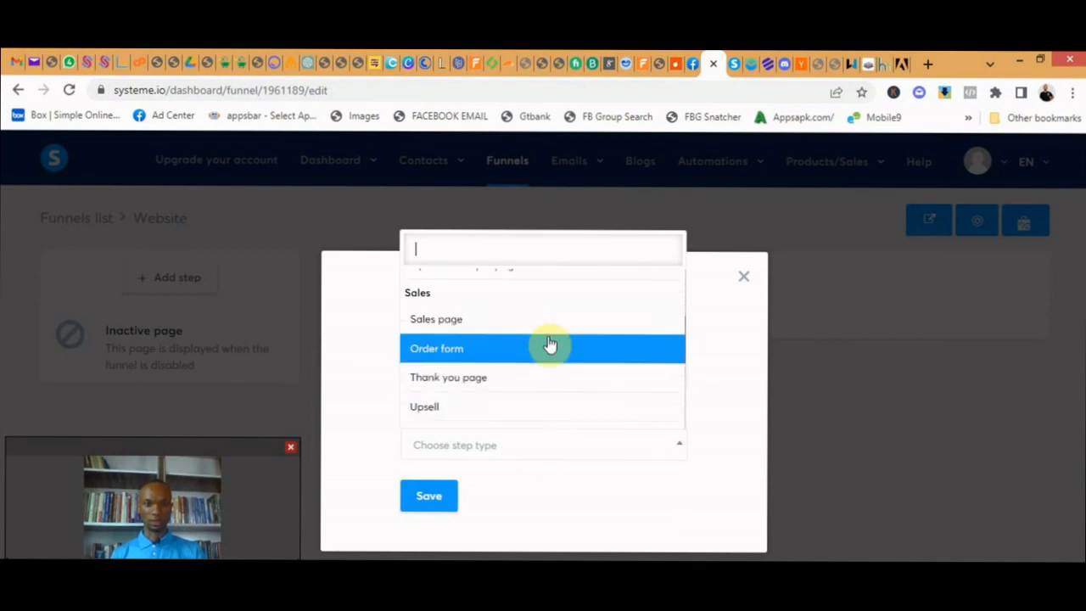
{"action": "scroll", "coordinate": [527, 373], "scroll_direction": "down", "scroll_amount": 5}
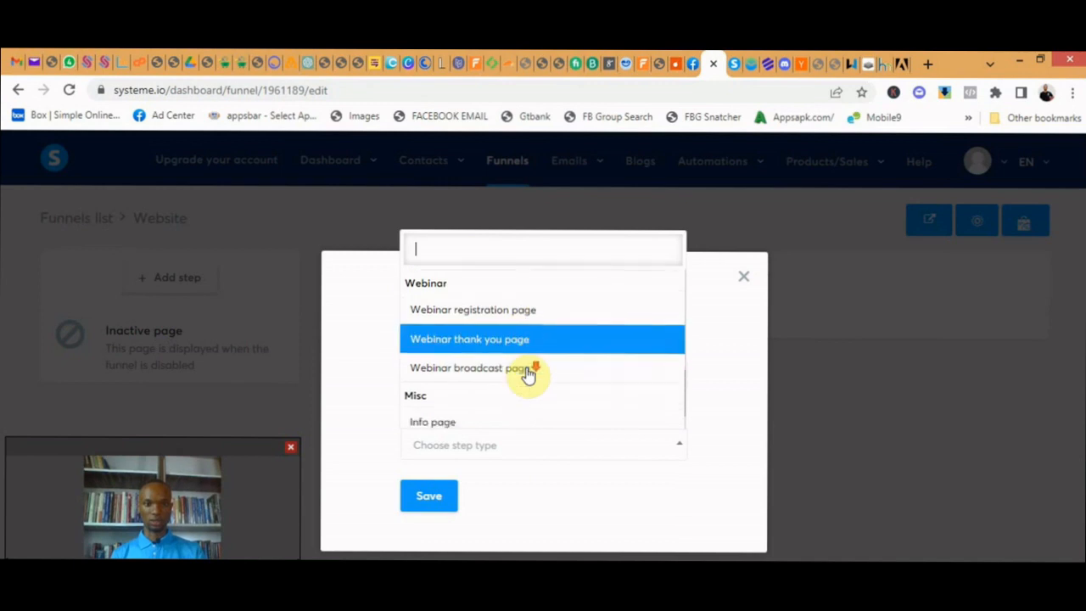
{"action": "scroll", "coordinate": [524, 339], "scroll_direction": "up", "scroll_amount": 2}
{"action": "scroll", "coordinate": [532, 365], "scroll_direction": "down", "scroll_amount": 2}
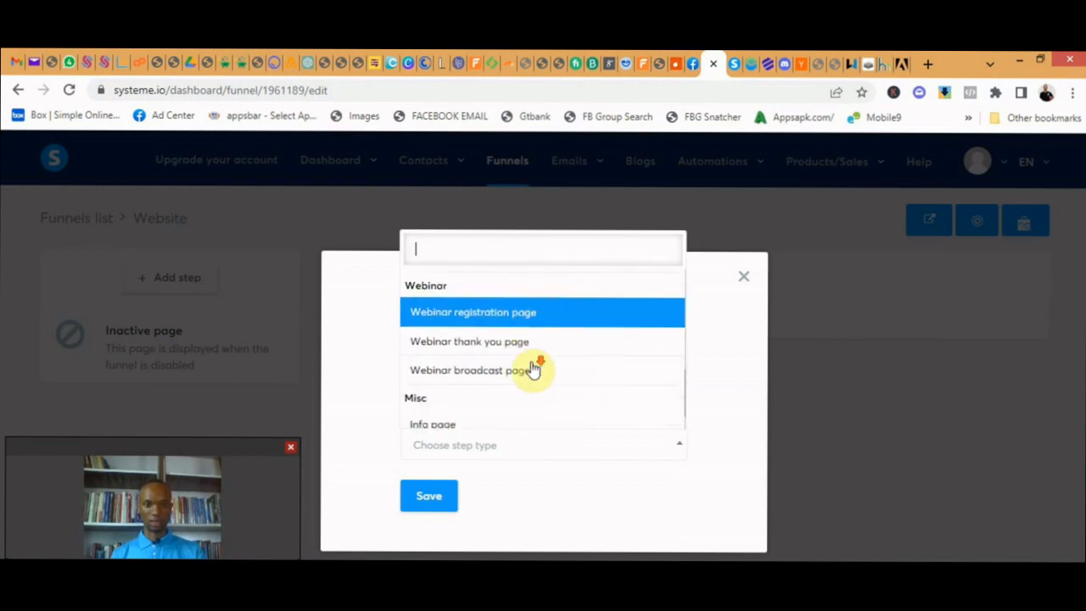
{"action": "scroll", "coordinate": [534, 367], "scroll_direction": "up", "scroll_amount": 10}
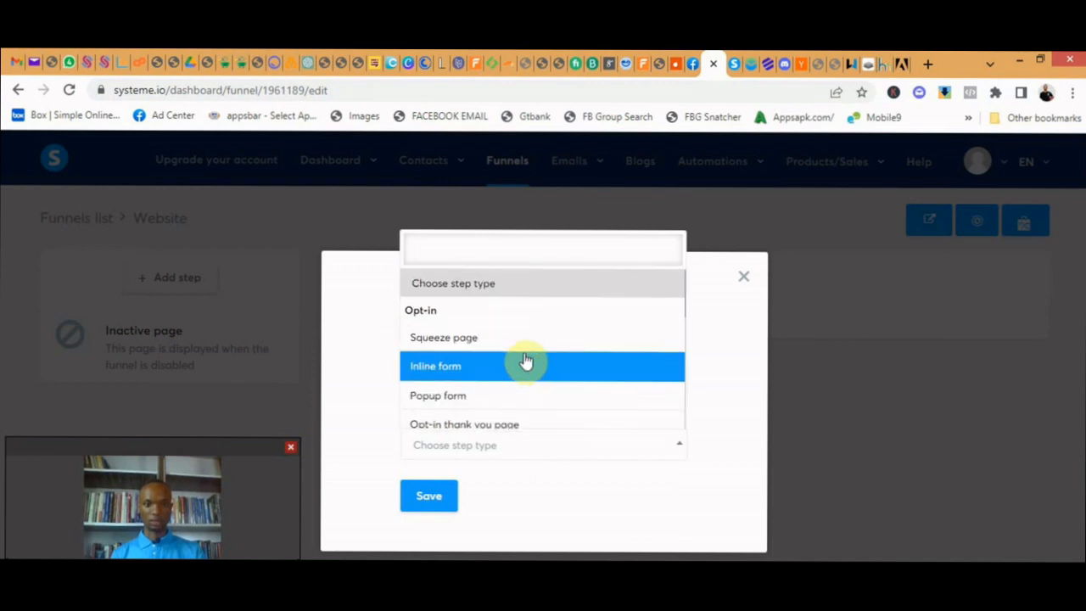
{"action": "left_click", "coordinate": [466, 344]}
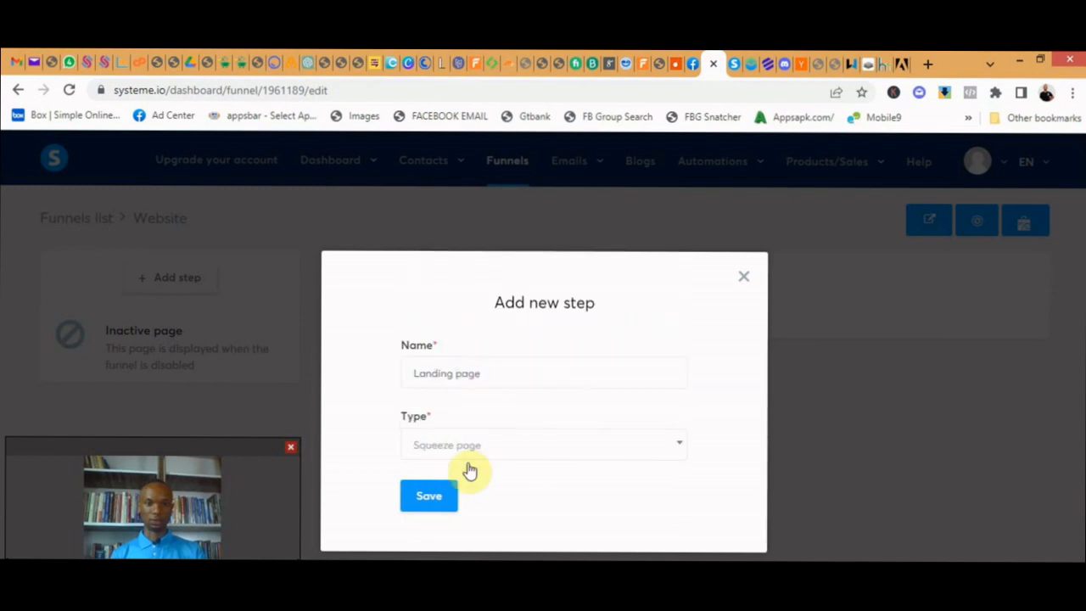
{"action": "left_click", "coordinate": [428, 500]}
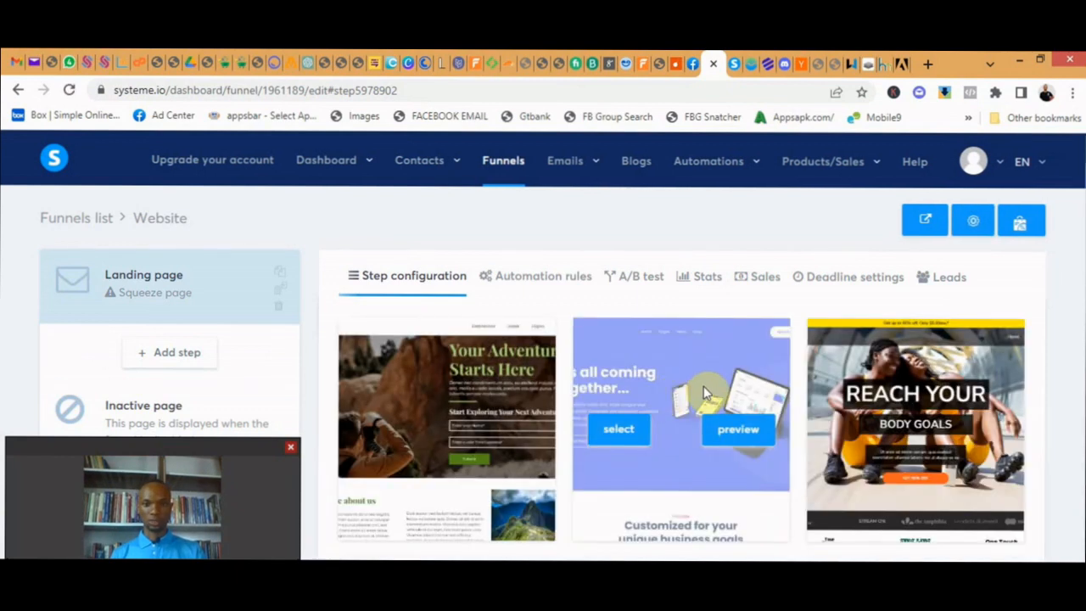
- Browse the squeeze page templates and open a preview of the "Reach Your Body Goals" template
{"action": "scroll", "coordinate": [703, 385], "scroll_direction": "down", "scroll_amount": 2}
{"action": "scroll", "coordinate": [704, 390], "scroll_direction": "down", "scroll_amount": 2}
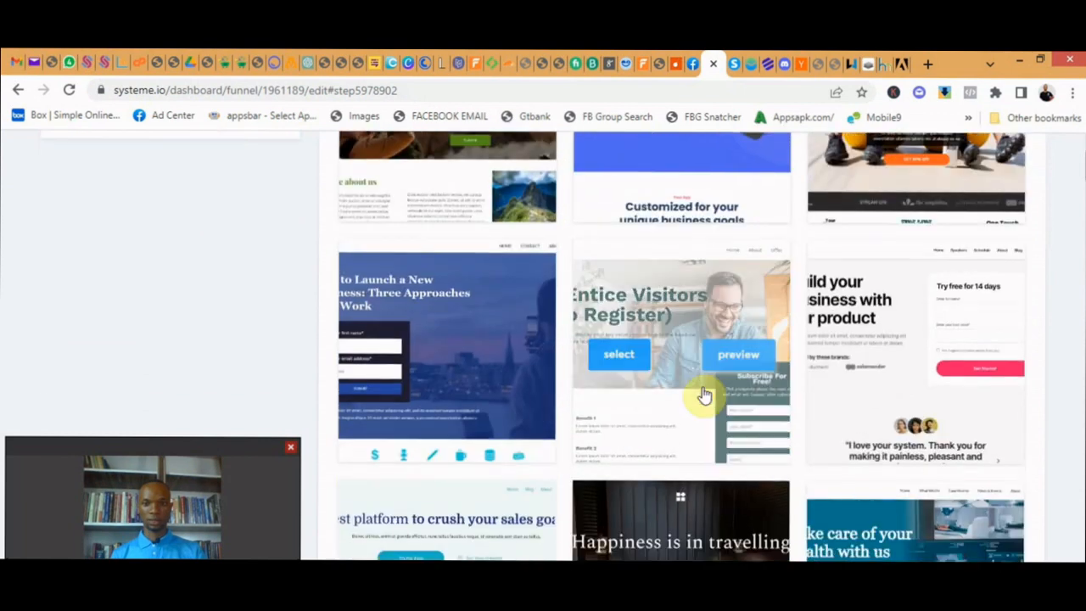
{"action": "scroll", "coordinate": [705, 387], "scroll_direction": "up", "scroll_amount": 3}
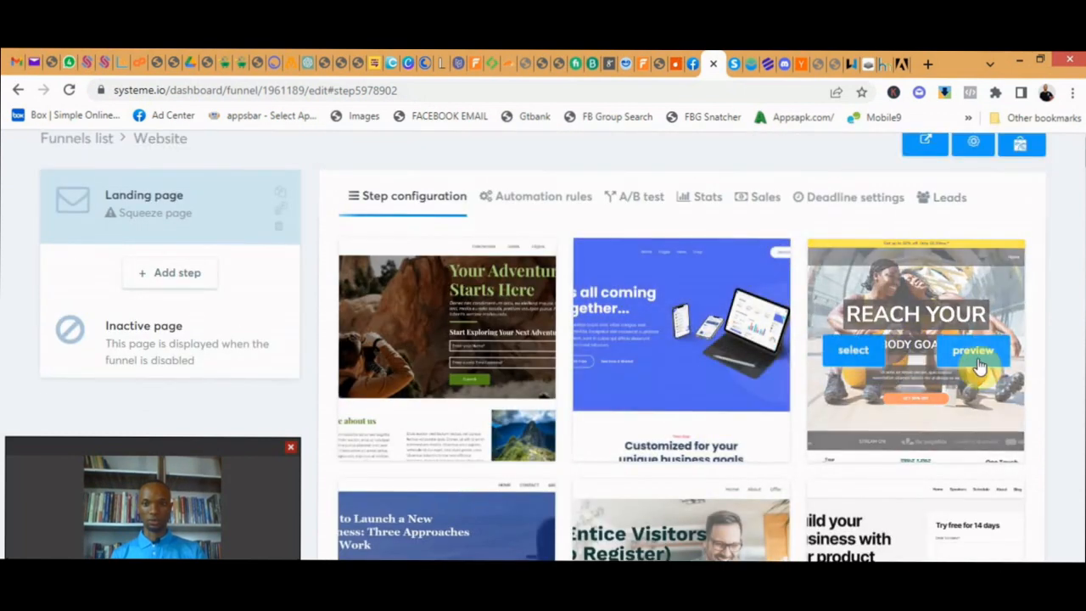
{"action": "left_click", "coordinate": [975, 360]}
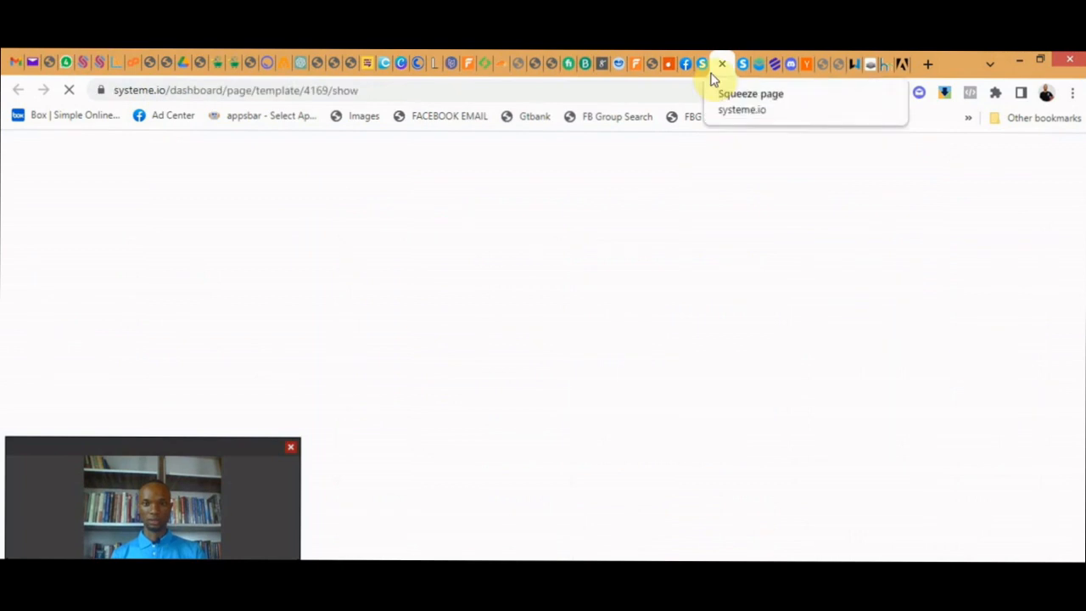
- Look through the "Reach Your Body Goals" template preview, and return to the template gallery
{"action": "scroll", "coordinate": [729, 373], "scroll_direction": "down", "scroll_amount": 4}
{"action": "scroll", "coordinate": [722, 356], "scroll_direction": "down", "scroll_amount": 12}
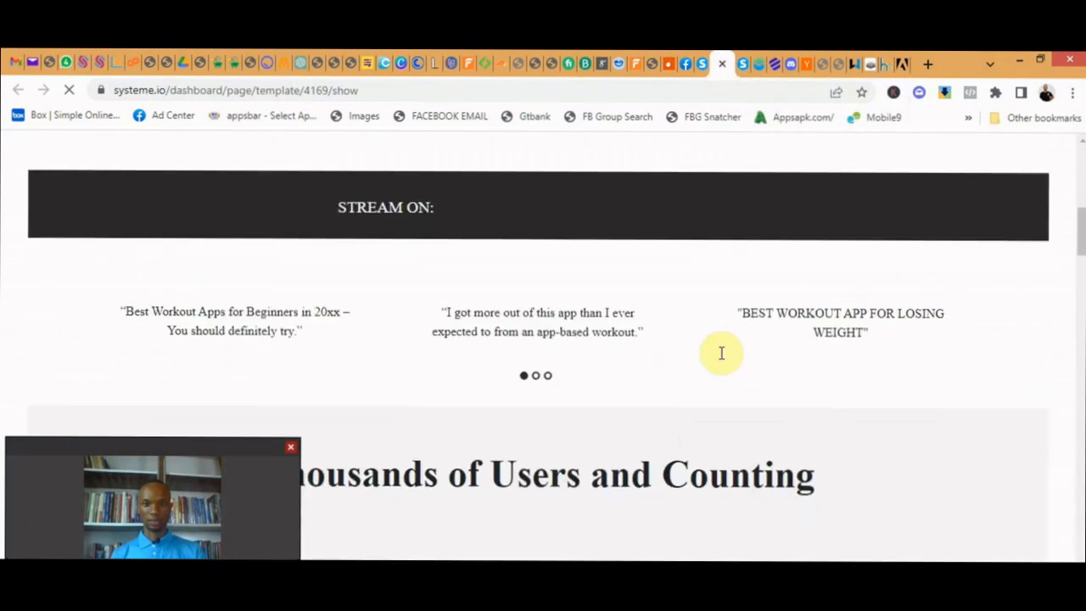
{"action": "scroll", "coordinate": [720, 339], "scroll_direction": "up", "scroll_amount": 10}
{"action": "scroll", "coordinate": [351, 211], "scroll_direction": "up", "scroll_amount": 5}
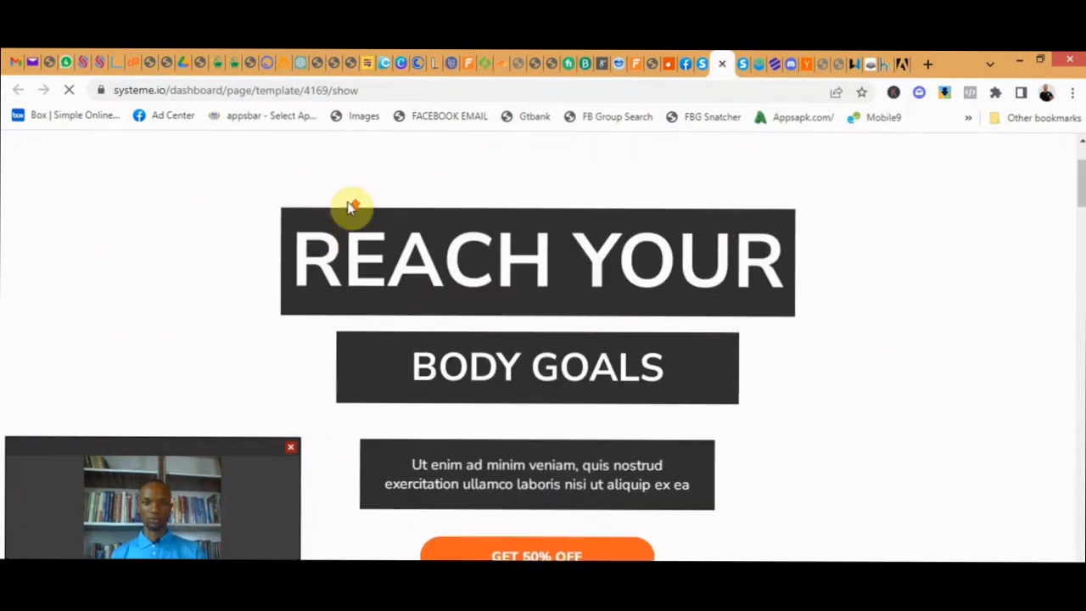
{"action": "left_click", "coordinate": [723, 66]}
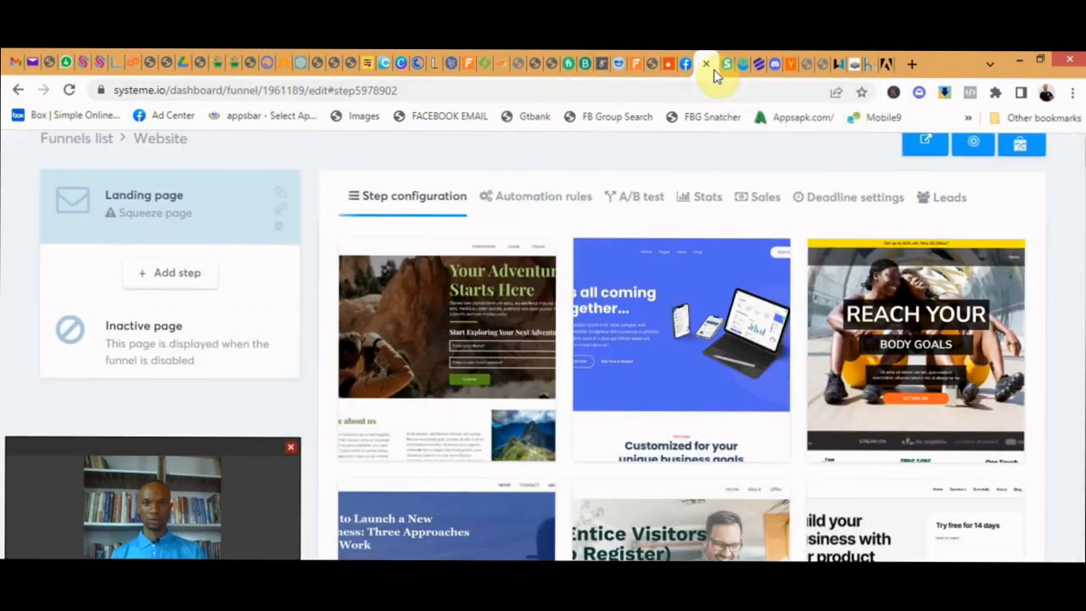
- Browse the squeeze page template gallery for a suitable landing page design
{"action": "scroll", "coordinate": [683, 365], "scroll_direction": "down", "scroll_amount": 2}
{"action": "scroll", "coordinate": [670, 369], "scroll_direction": "down", "scroll_amount": 10}
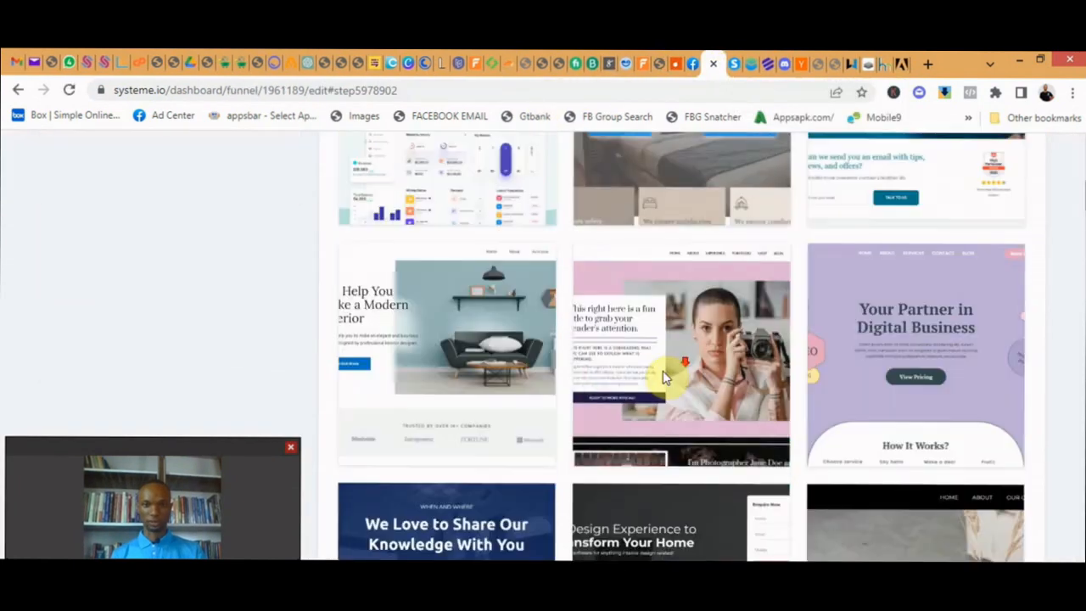
{"action": "scroll", "coordinate": [564, 376], "scroll_direction": "down", "scroll_amount": 10}
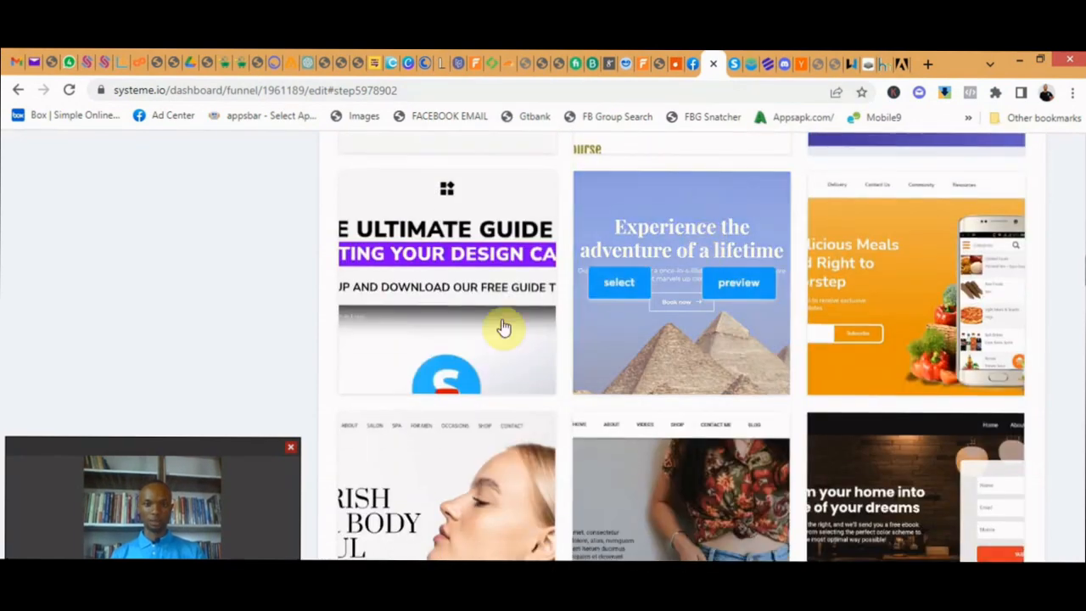
{"action": "scroll", "coordinate": [548, 327], "scroll_direction": "down", "scroll_amount": 10}
{"action": "scroll", "coordinate": [549, 327], "scroll_direction": "down", "scroll_amount": 7}
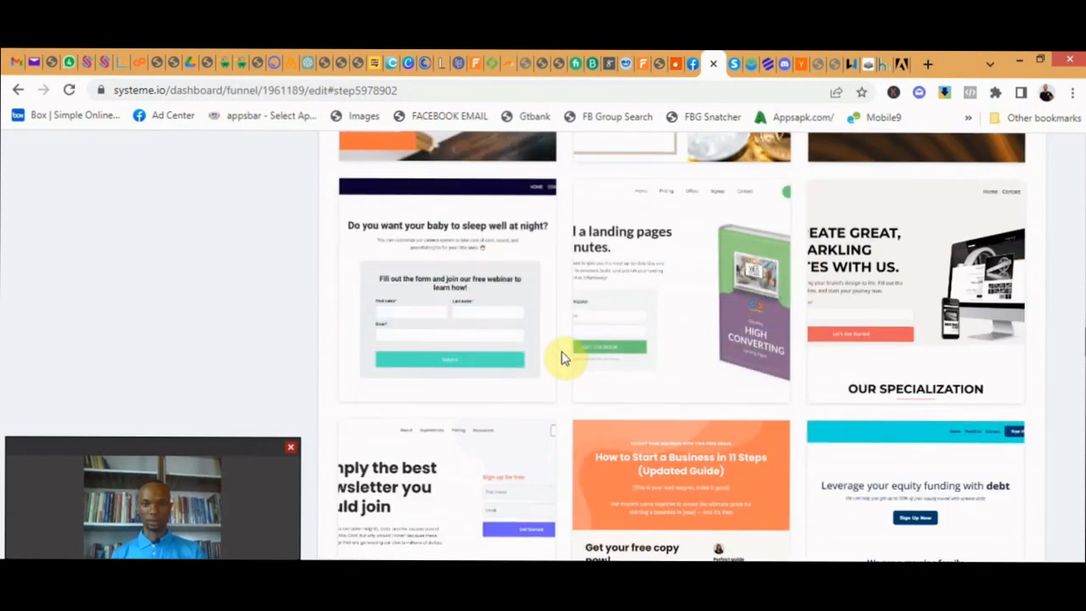
{"action": "scroll", "coordinate": [560, 356], "scroll_direction": "down", "scroll_amount": 7}
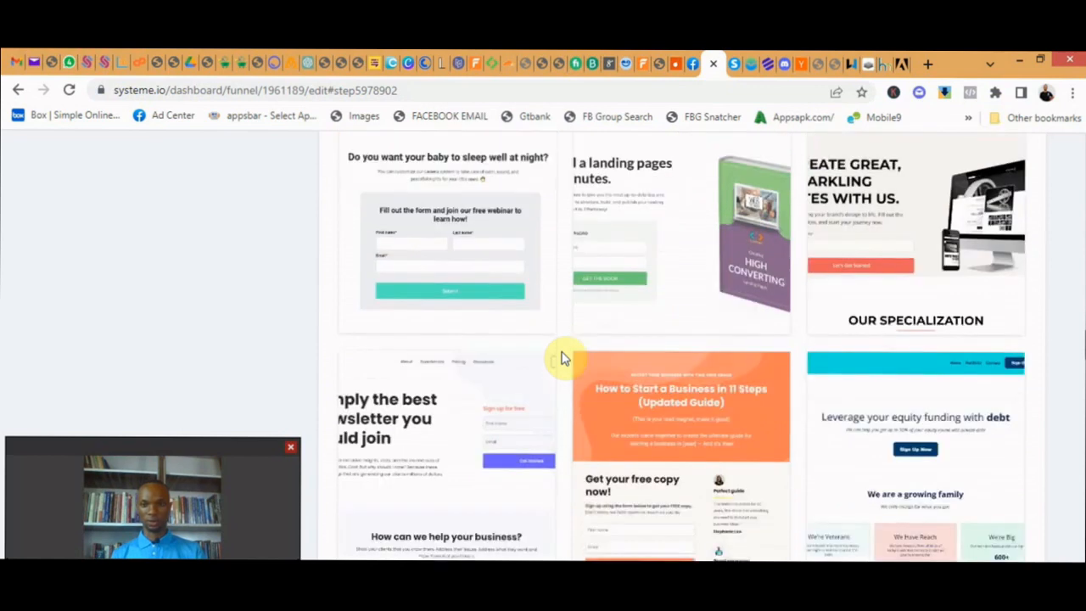
{"action": "scroll", "coordinate": [567, 349], "scroll_direction": "down", "scroll_amount": 7}
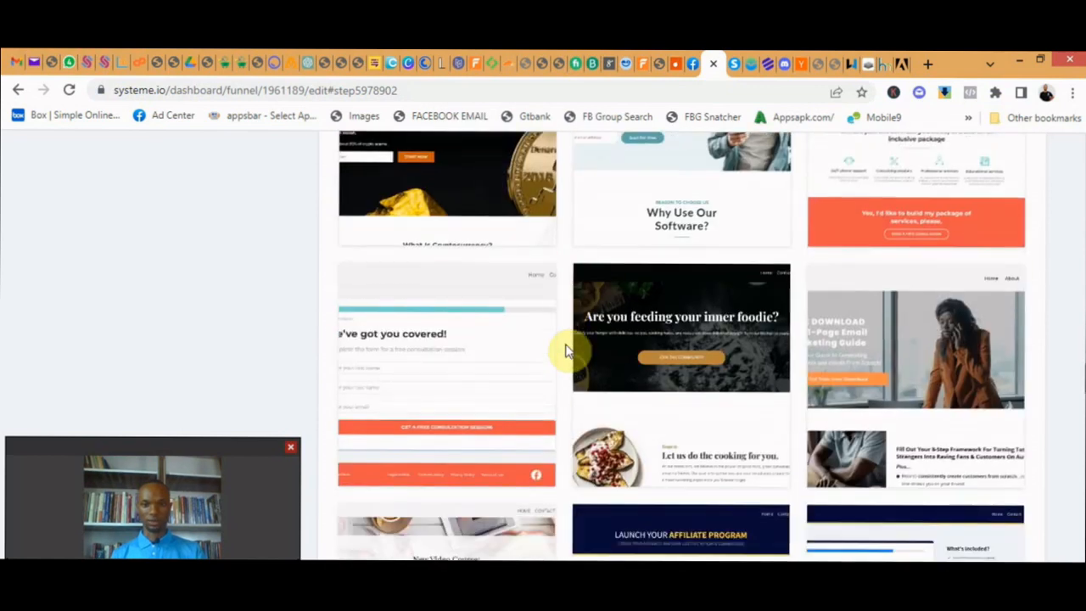
{"action": "scroll", "coordinate": [568, 350], "scroll_direction": "down", "scroll_amount": 7}
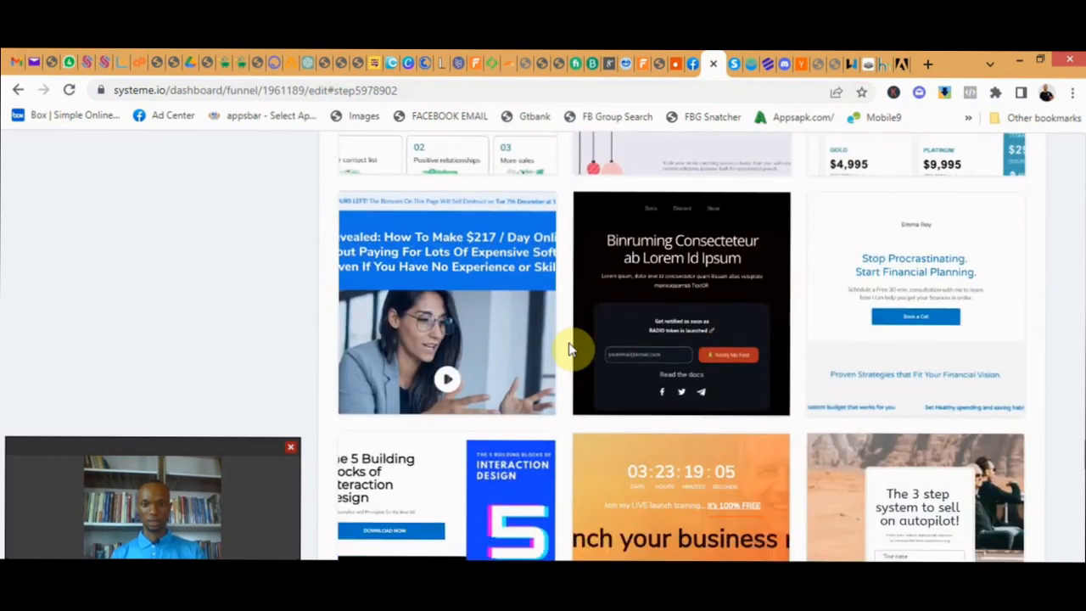
{"action": "scroll", "coordinate": [569, 347], "scroll_direction": "down", "scroll_amount": 5}
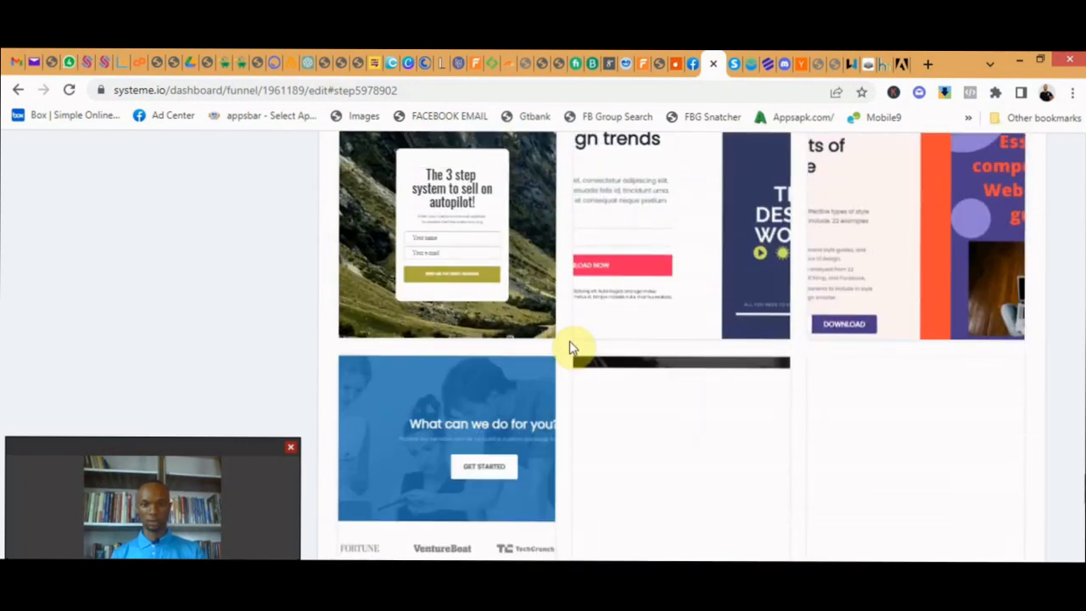
{"action": "scroll", "coordinate": [570, 347], "scroll_direction": "up", "scroll_amount": 10}
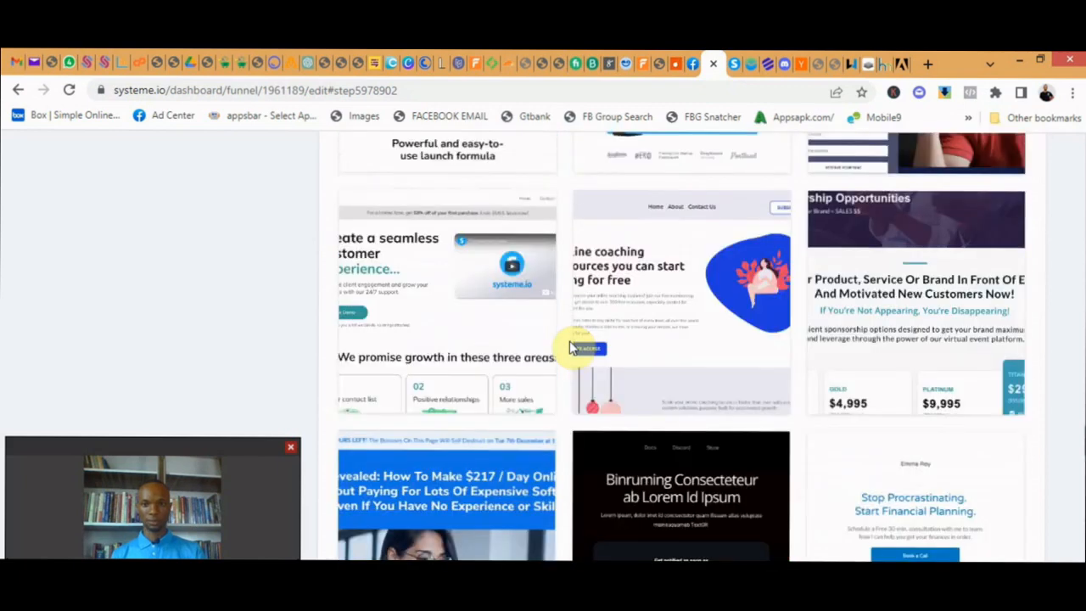
{"action": "scroll", "coordinate": [569, 348], "scroll_direction": "down", "scroll_amount": 15}
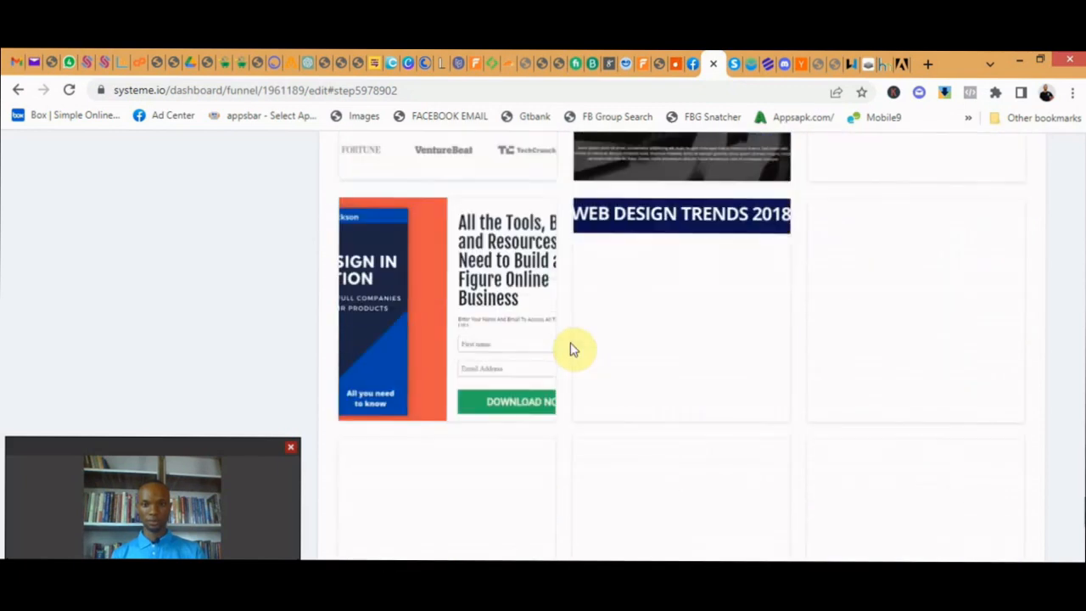
{"action": "scroll", "coordinate": [585, 357], "scroll_direction": "down", "scroll_amount": 2}
{"action": "mouse_move", "coordinate": [610, 363]}
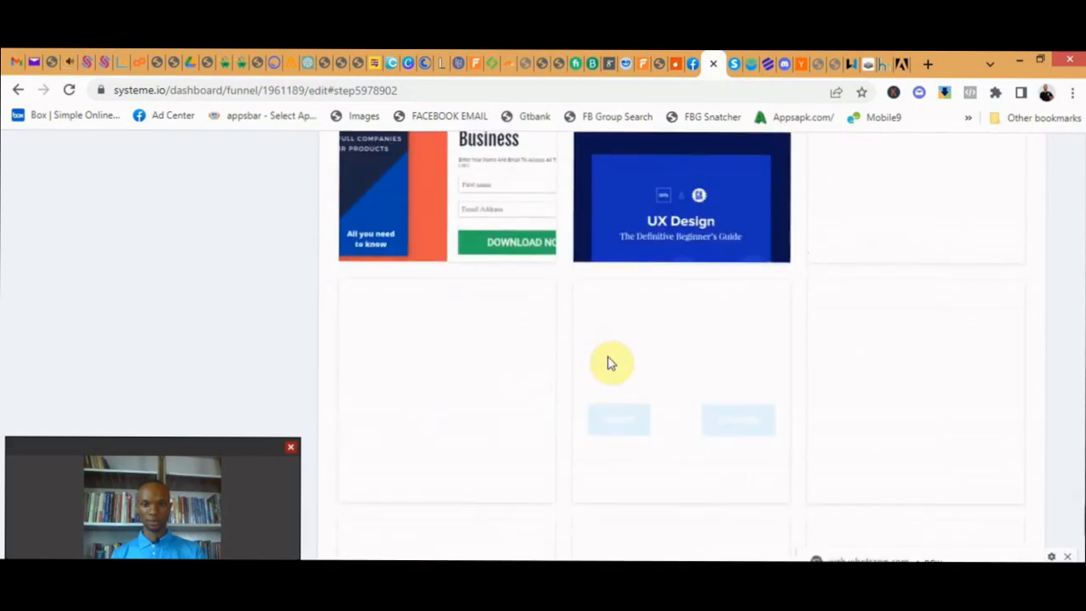
- Select the template titled "The best way to create squeeze pages?" and open the landing page for editing
{"action": "scroll", "coordinate": [608, 363], "scroll_direction": "up", "scroll_amount": 2}
{"action": "scroll", "coordinate": [601, 358], "scroll_direction": "down", "scroll_amount": 3}
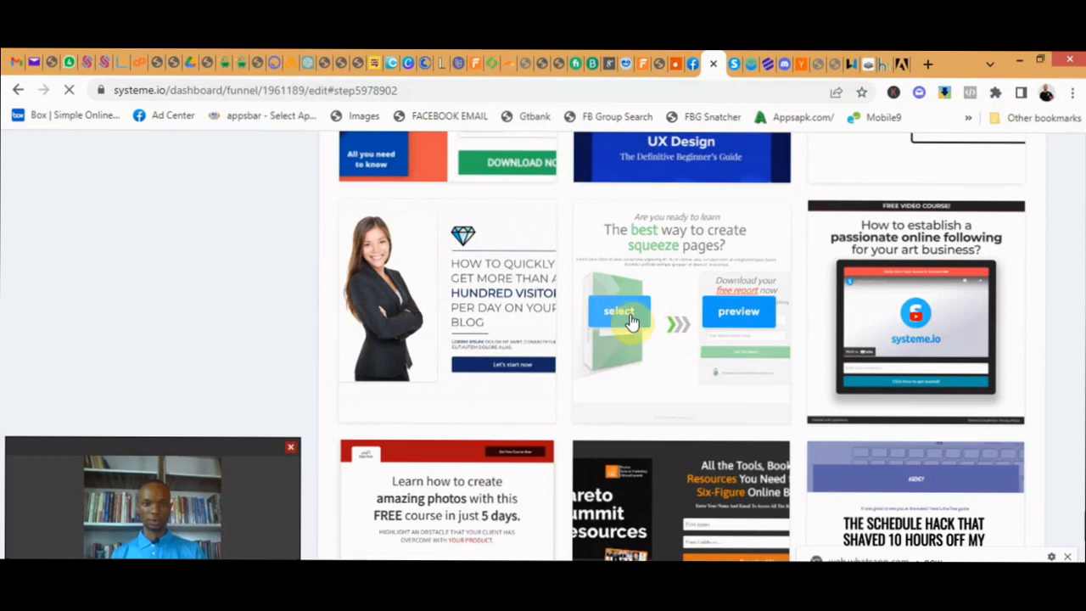
{"action": "left_click", "coordinate": [619, 312]}
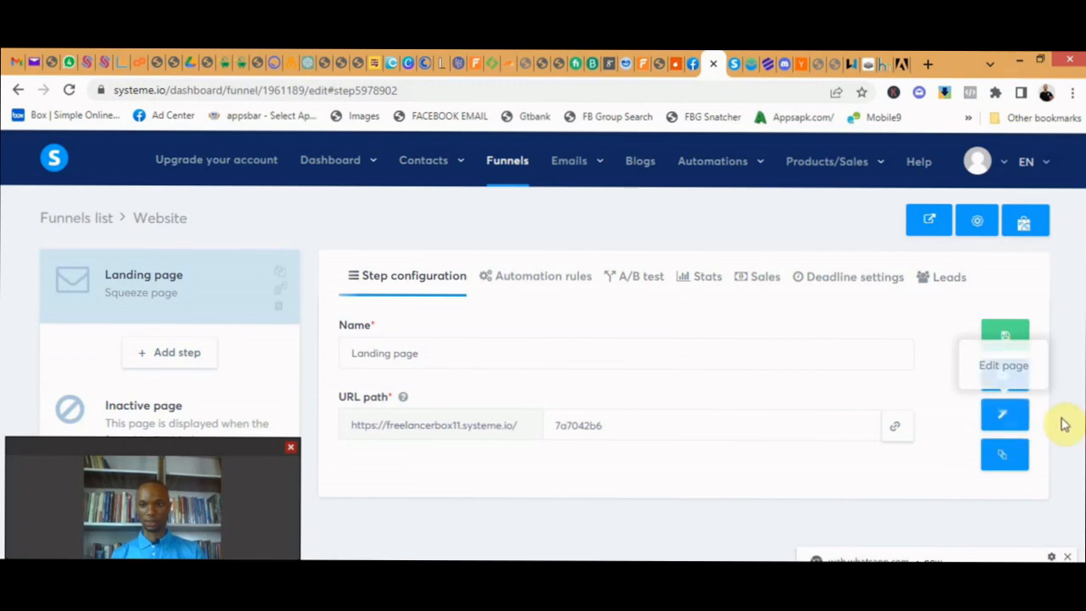
{"action": "left_click", "coordinate": [1005, 420]}
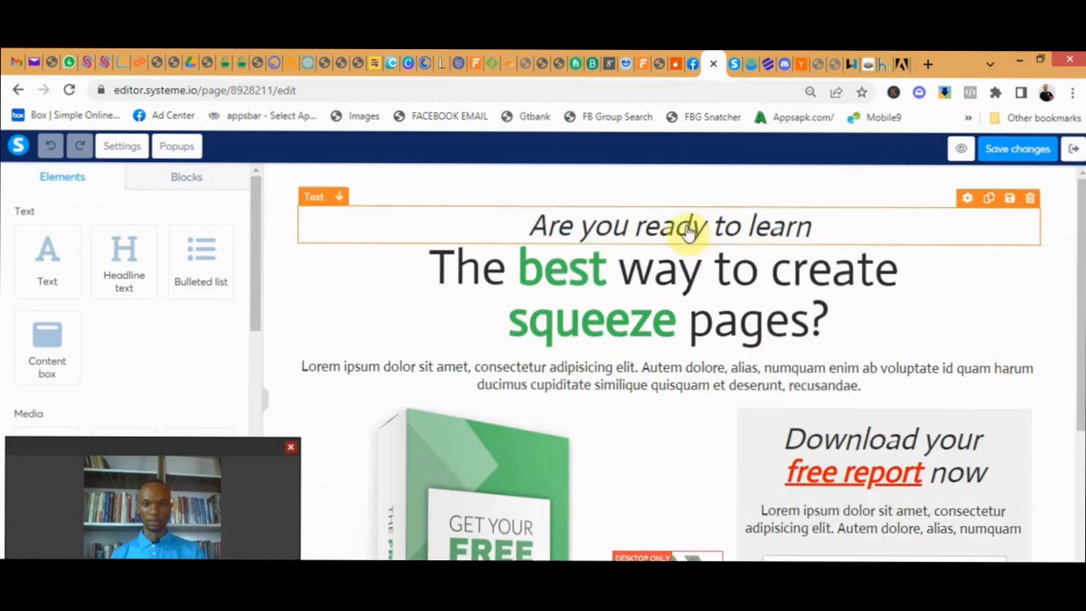
- Try clearing the "Are you ready to learn" text line, and undo the deletion
{"action": "left_click", "coordinate": [689, 231]}
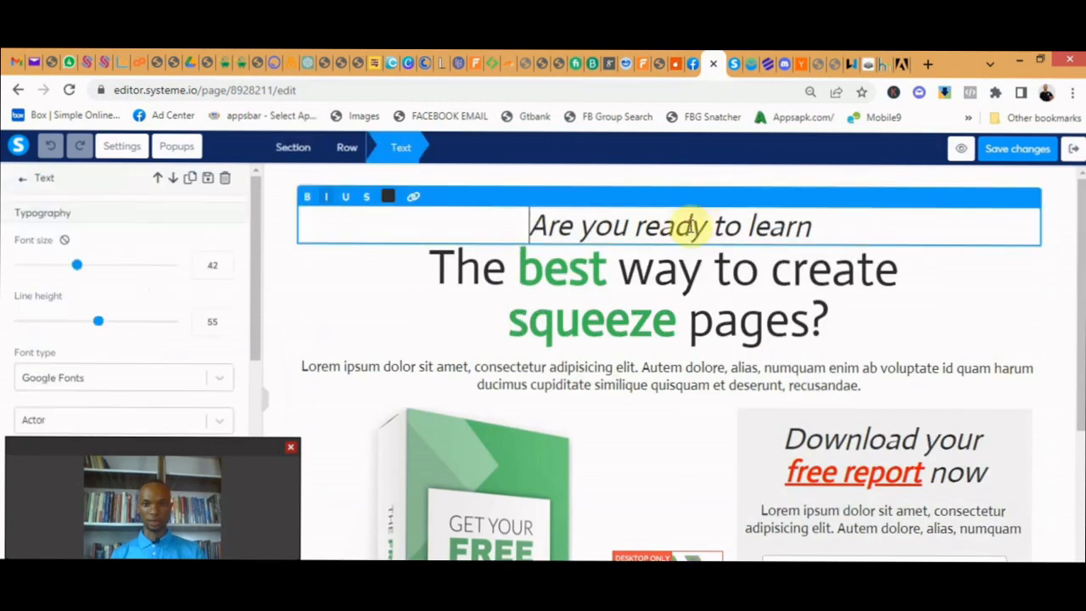
{"action": "triple_click", "coordinate": [787, 225]}
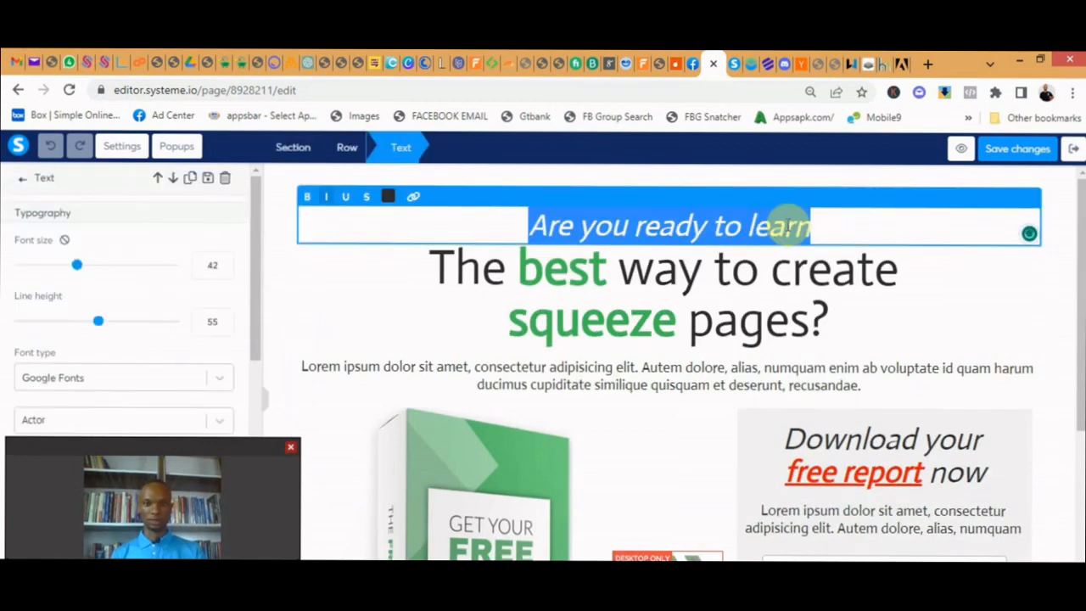
{"action": "key", "text": "BackSpace"}
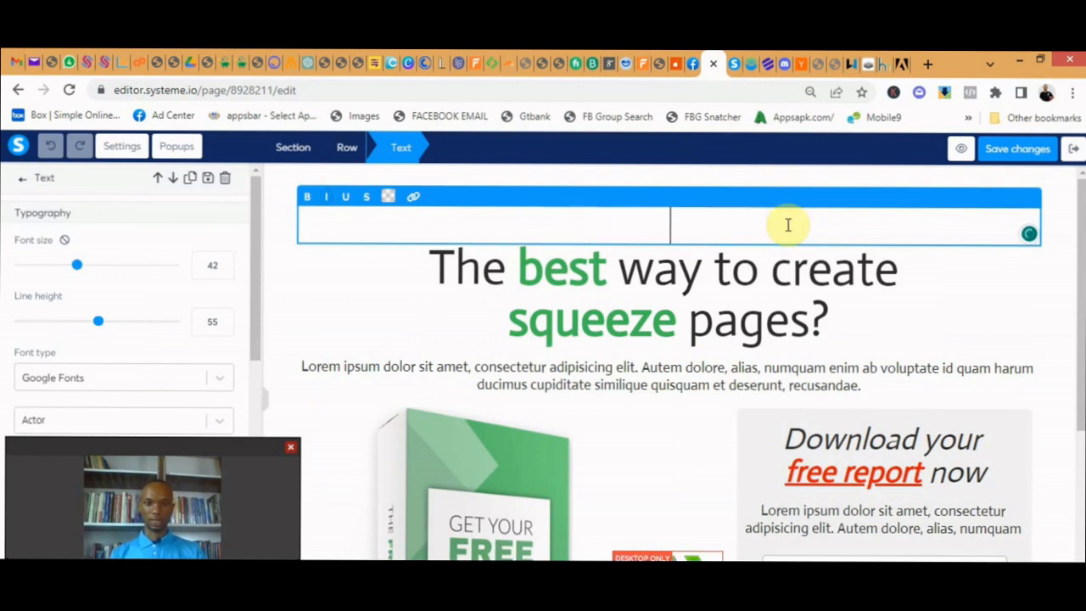
{"action": "key", "text": "ctrl+z"}
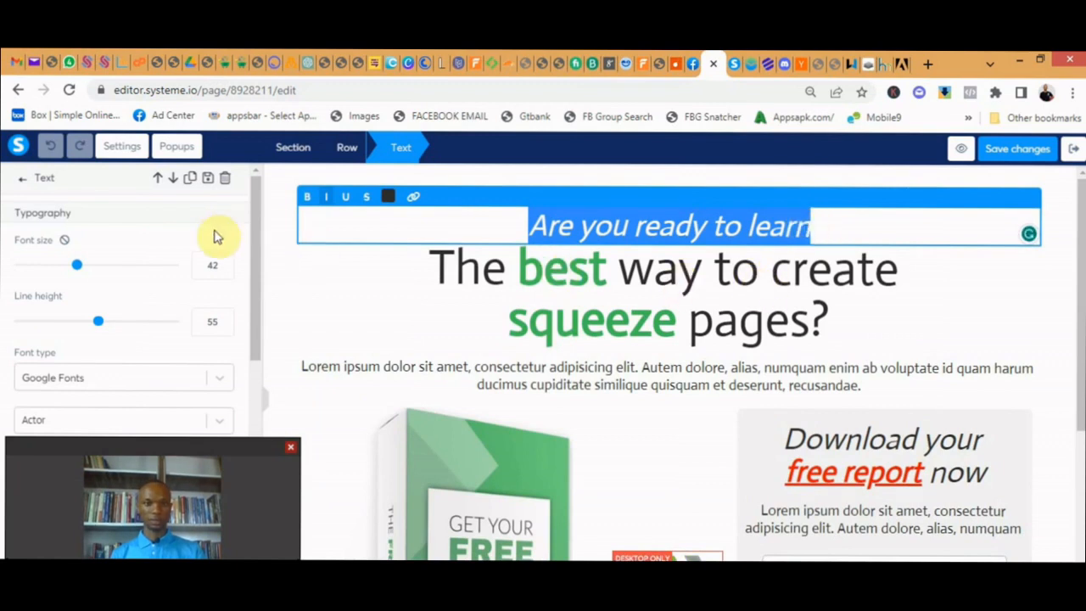
- Reduce the font size of the "Are you ready to learn" text to 30
{"action": "left_click_drag", "start_coordinate": [77, 270], "coordinate": [56, 265]}
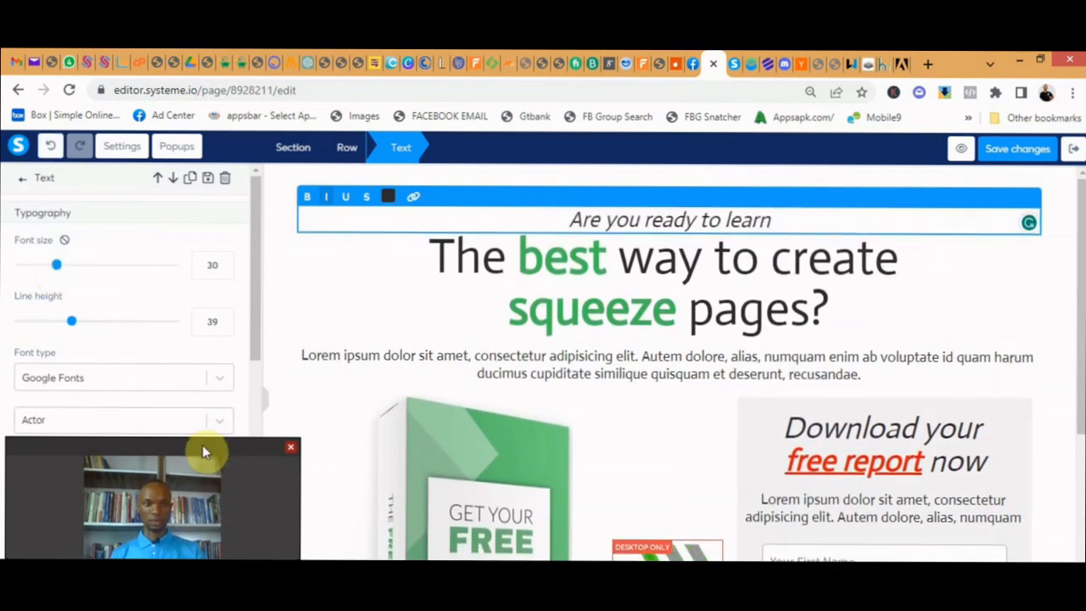
{"action": "left_click_drag", "start_coordinate": [202, 445], "coordinate": [981, 451]}
- Examine the text's remaining settings and the page's mobile layout, and return to the desktop view
{"action": "left_click_drag", "start_coordinate": [256, 265], "coordinate": [247, 438]}
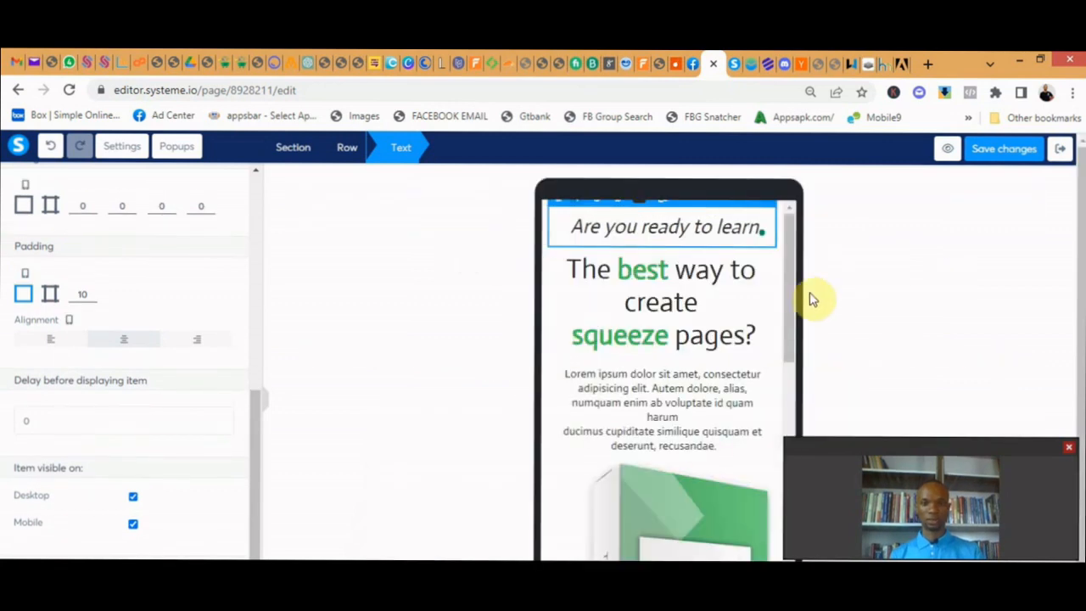
{"action": "left_click_drag", "start_coordinate": [789, 317], "coordinate": [814, 276]}
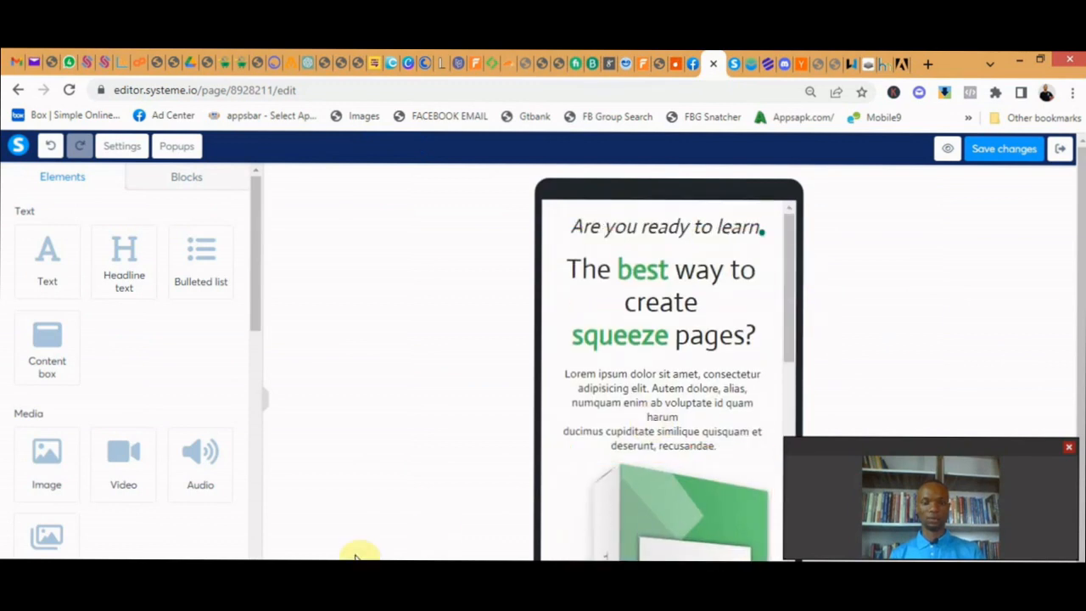
{"action": "left_click", "coordinate": [93, 576]}
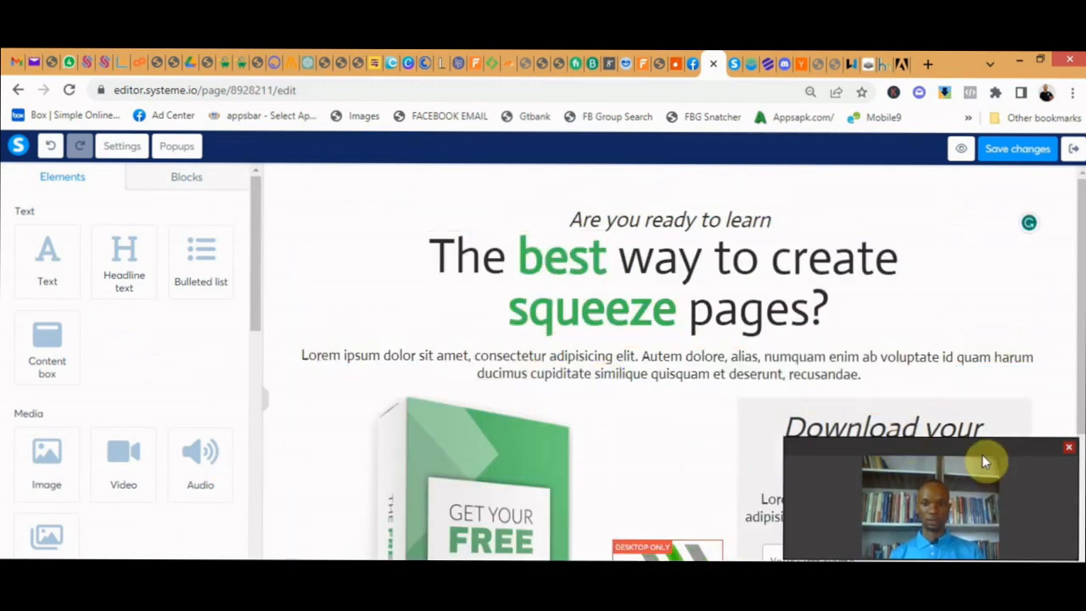
{"action": "left_click_drag", "start_coordinate": [982, 454], "coordinate": [208, 452]}
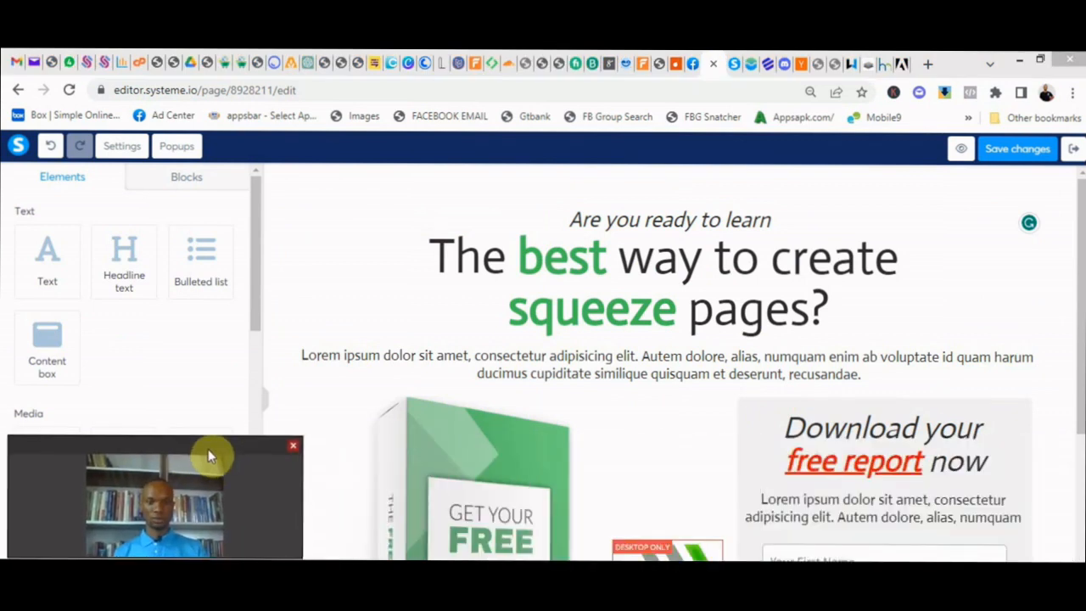
- Delete the word "best" in the main headline and retype it as "best"
{"action": "left_click", "coordinate": [709, 246]}
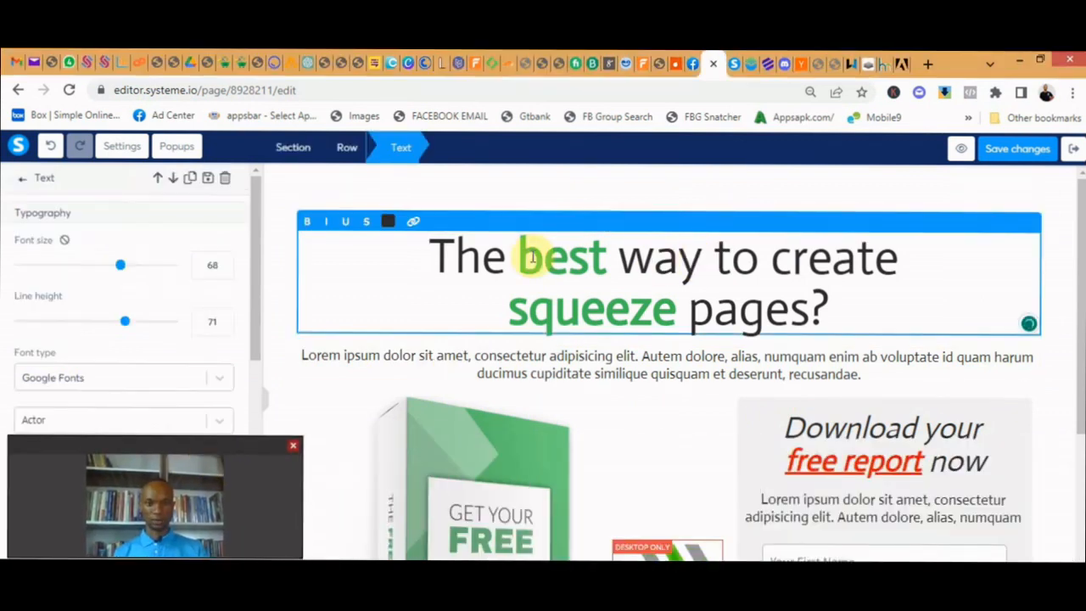
{"action": "left_click_drag", "start_coordinate": [517, 255], "coordinate": [602, 268]}
{"action": "left_click", "coordinate": [604, 255]}
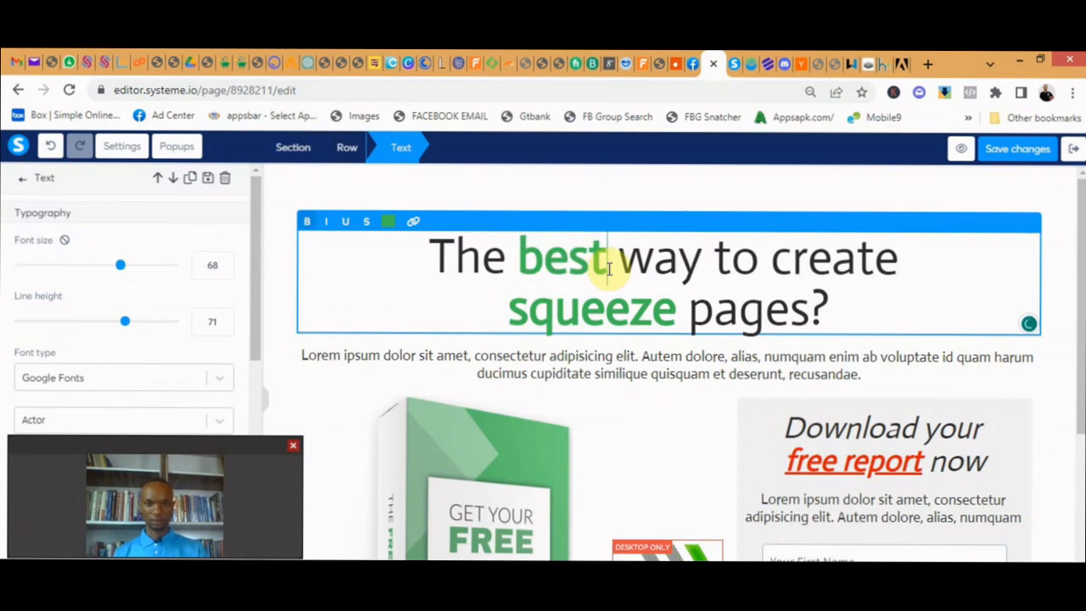
{"action": "key", "text": "BackSpace"}
{"action": "key", "text": "BackSpace"}
{"action": "key", "text": "BackSpace"}
{"action": "type", "text": "st"}
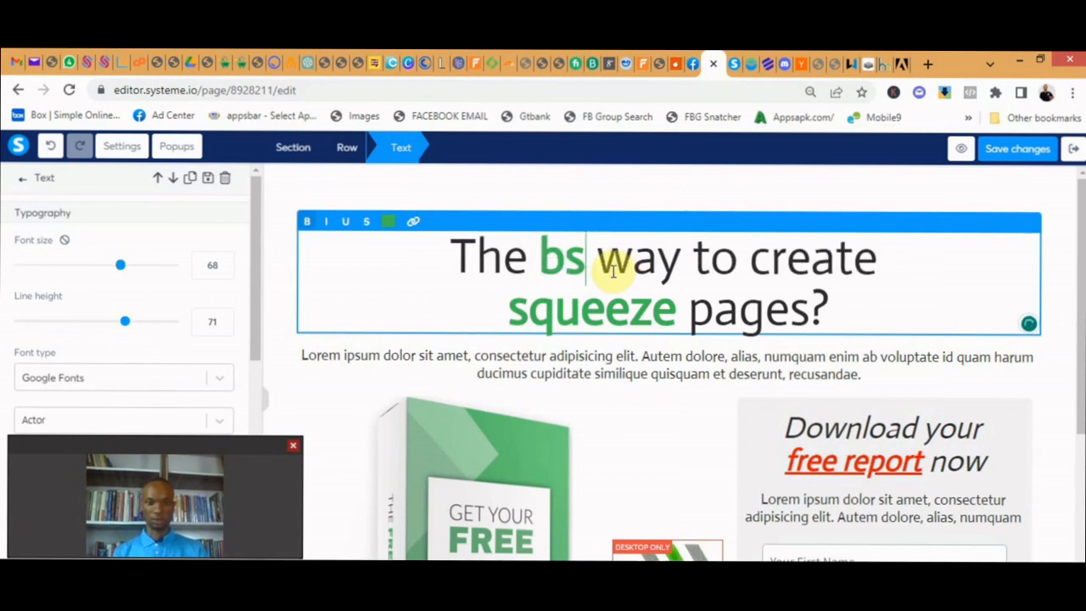
{"action": "key", "text": "BackSpace"}
{"action": "key", "text": "BackSpace"}
{"action": "type", "text": "est"}
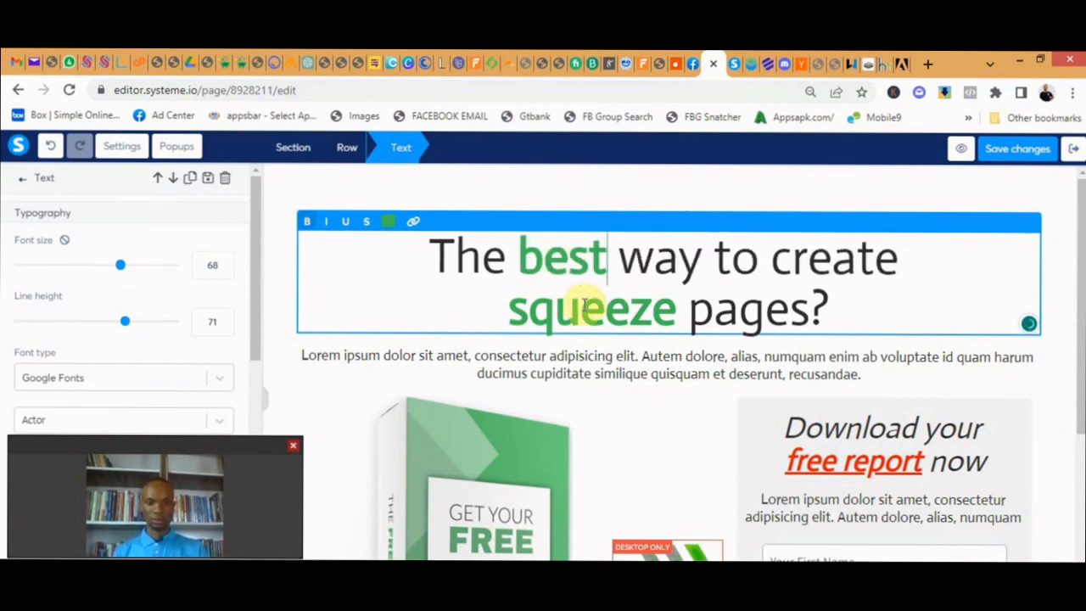
- Change the color of the word "best" in the main headline to the default red
{"action": "left_click_drag", "start_coordinate": [607, 264], "coordinate": [516, 265]}
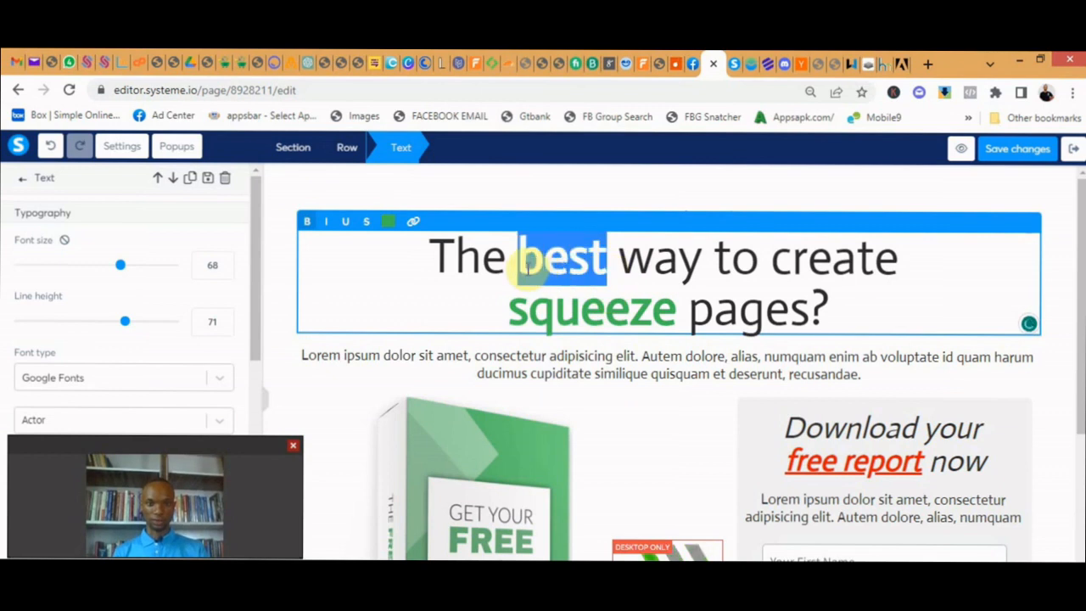
{"action": "left_click", "coordinate": [389, 224]}
{"action": "left_click", "coordinate": [391, 223]}
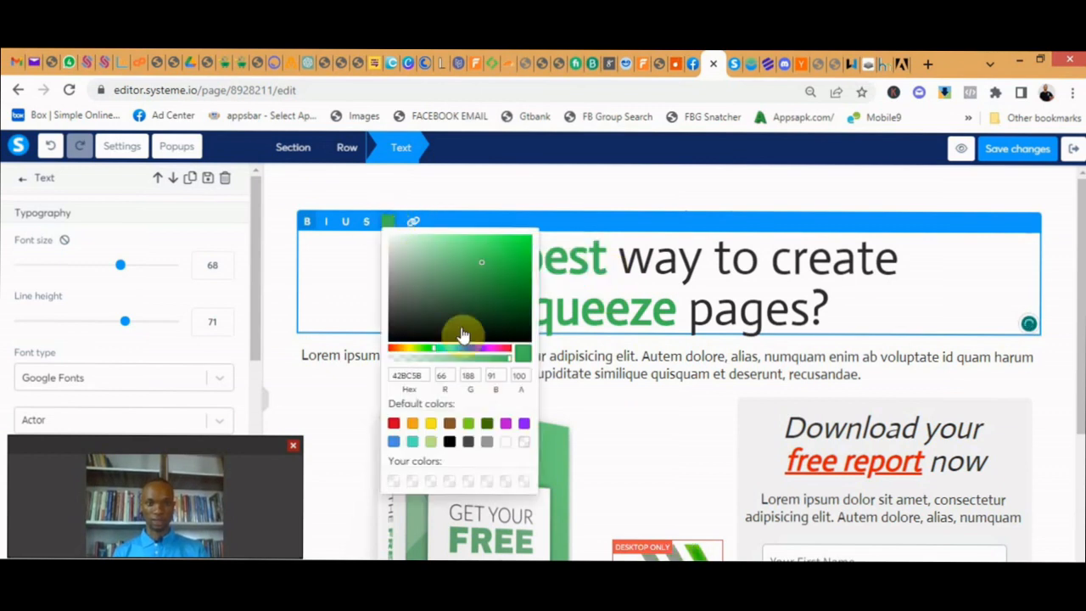
{"action": "left_click", "coordinate": [393, 423]}
{"action": "left_click", "coordinate": [700, 248]}
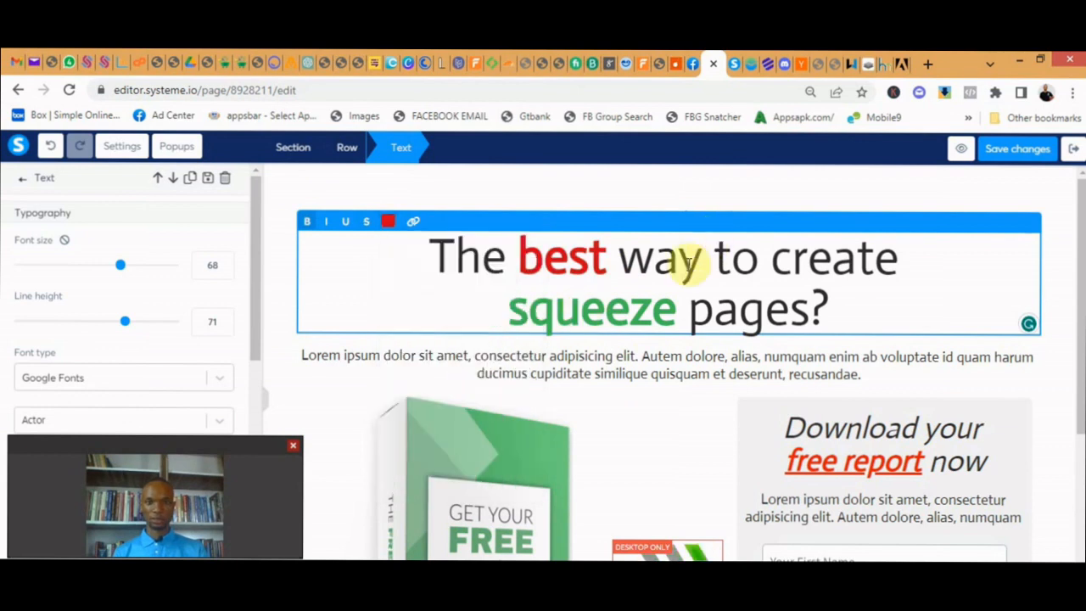
{"action": "scroll", "coordinate": [798, 284], "scroll_direction": "down", "scroll_amount": 1}
{"action": "left_click", "coordinate": [793, 289]}
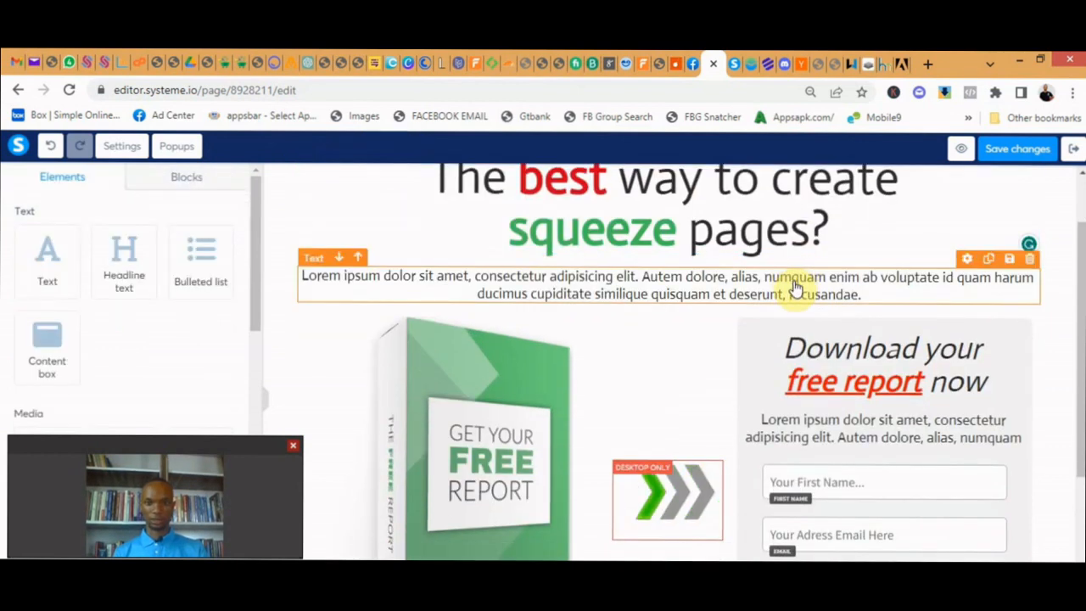
{"action": "scroll", "coordinate": [776, 272], "scroll_direction": "up", "scroll_amount": 1}
{"action": "scroll", "coordinate": [552, 274], "scroll_direction": "down", "scroll_amount": 4}
{"action": "scroll", "coordinate": [547, 307], "scroll_direction": "up", "scroll_amount": 3}
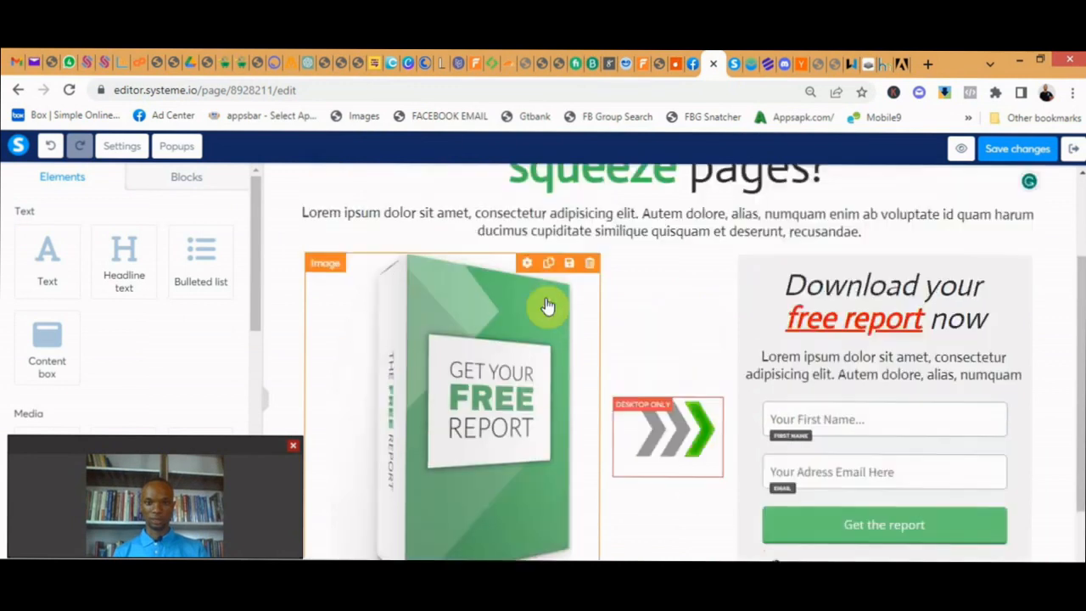
- Replace the green book cover image with the raining PNG file uploaded from the Desktop
{"action": "scroll", "coordinate": [533, 360], "scroll_direction": "down", "scroll_amount": 1}
{"action": "left_click", "coordinate": [538, 354]}
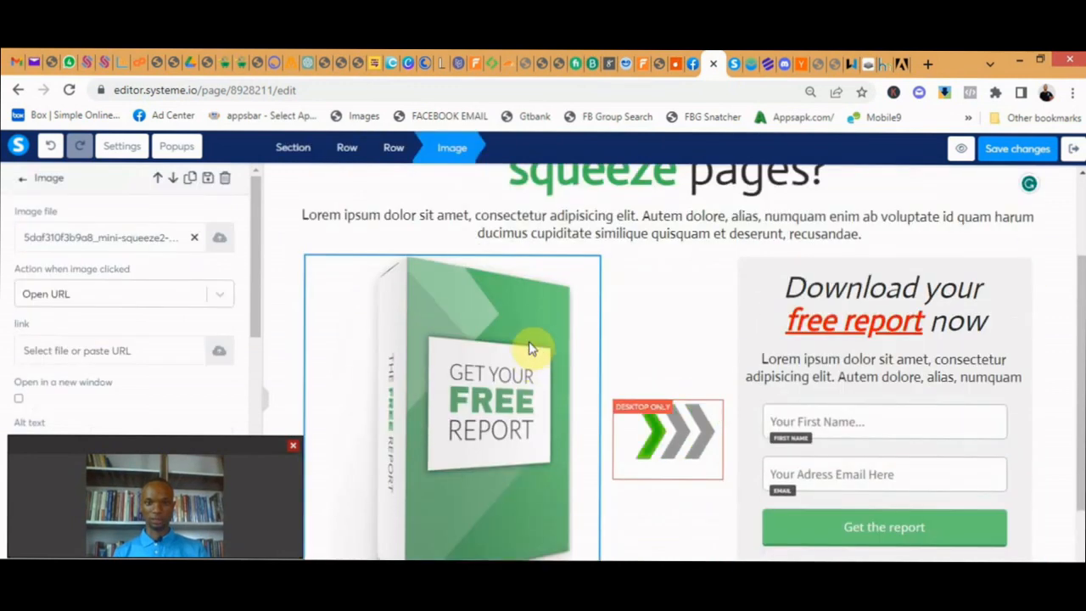
{"action": "left_click", "coordinate": [531, 347]}
{"action": "left_click", "coordinate": [505, 317]}
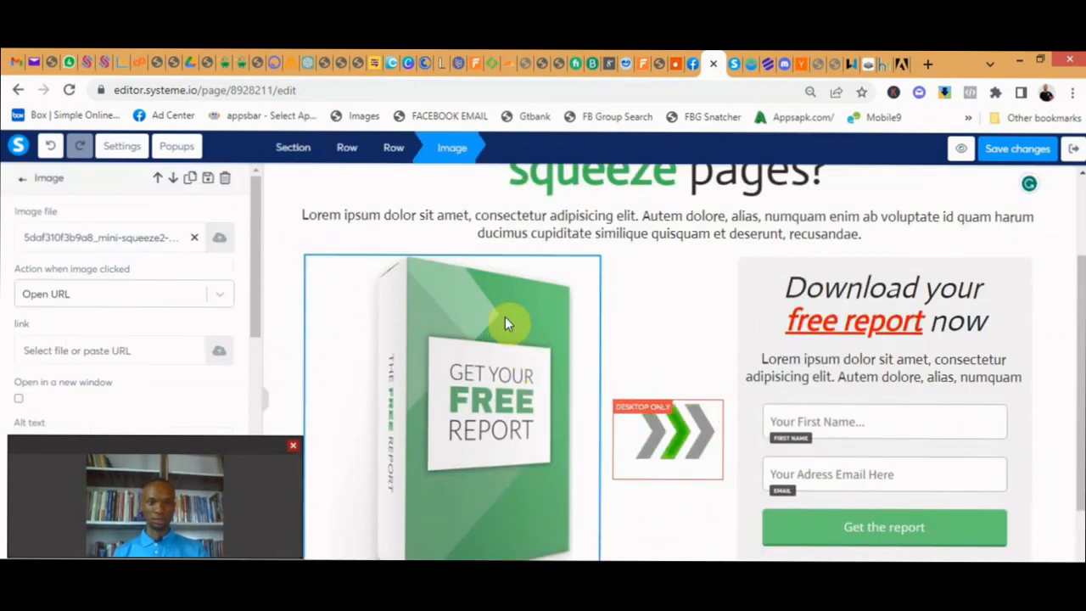
{"action": "scroll", "coordinate": [491, 309], "scroll_direction": "down", "scroll_amount": 1}
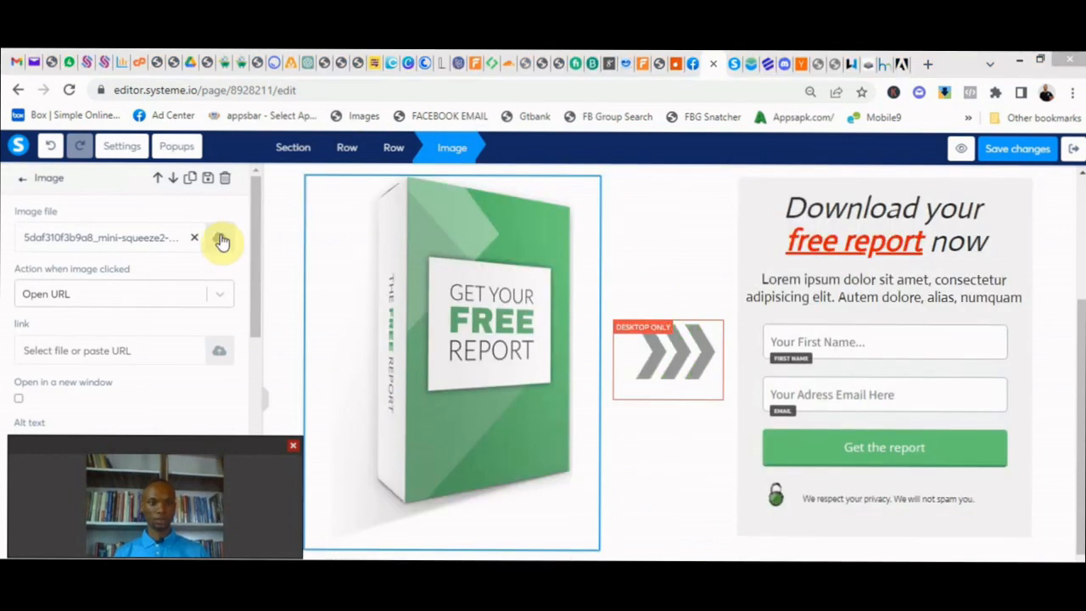
{"action": "left_click", "coordinate": [220, 238]}
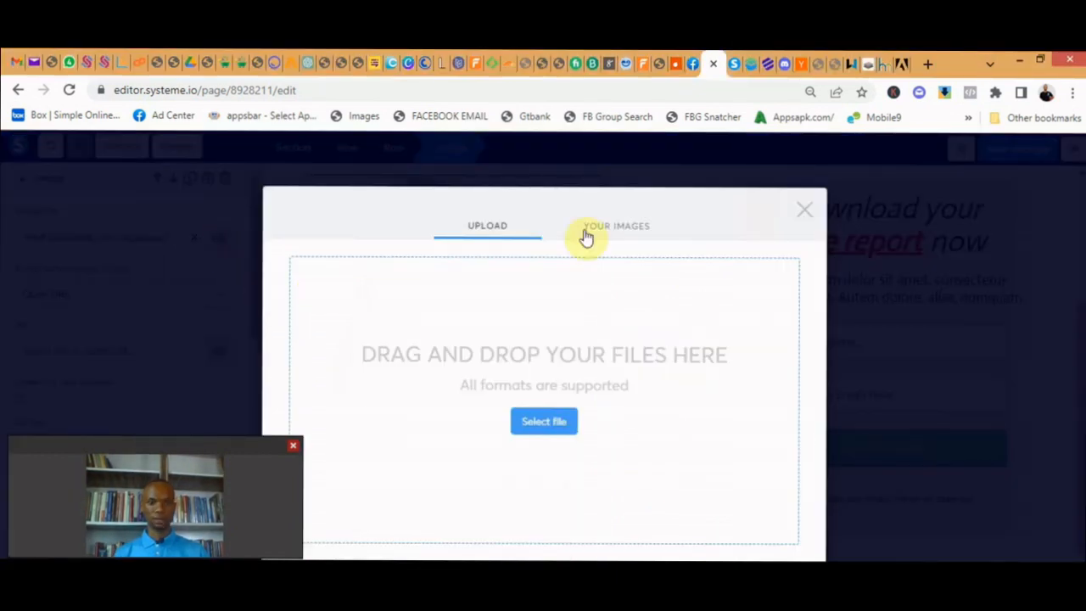
{"action": "left_click", "coordinate": [543, 422]}
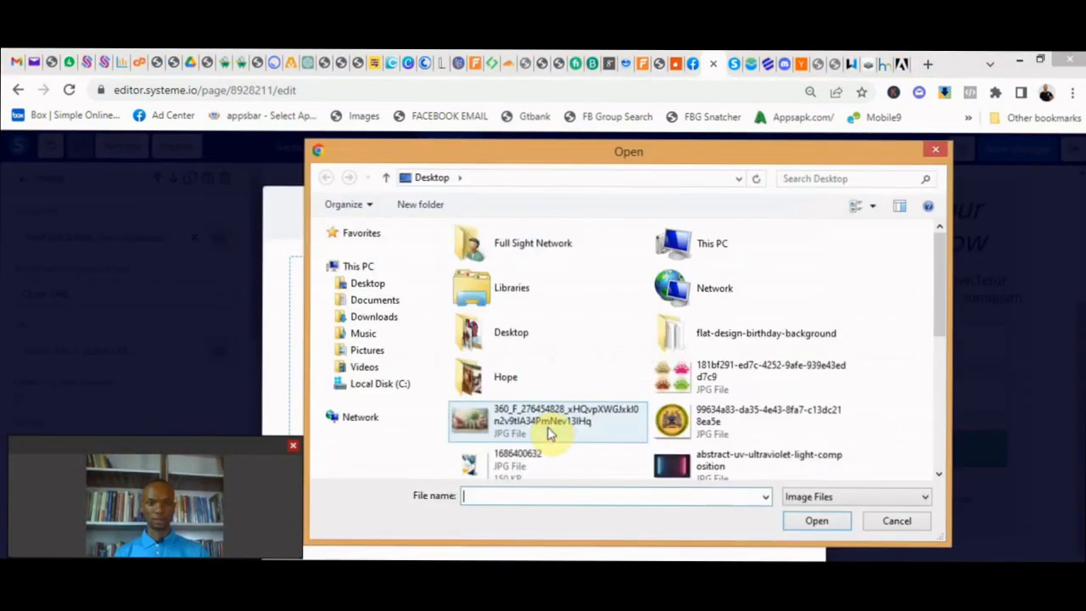
{"action": "left_click", "coordinate": [731, 413]}
{"action": "scroll", "coordinate": [725, 413], "scroll_direction": "down", "scroll_amount": 10}
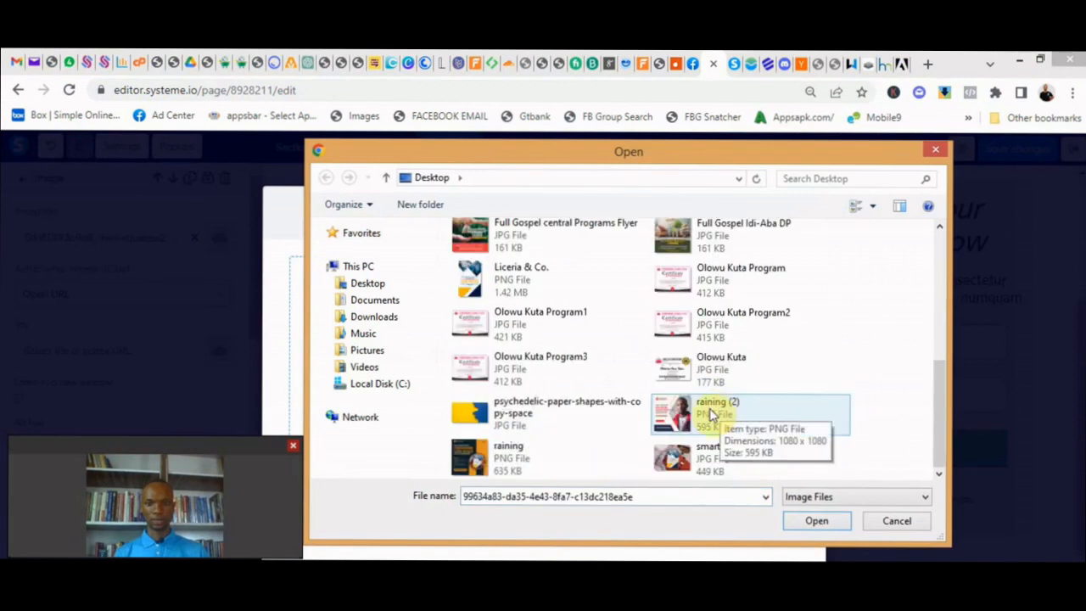
{"action": "left_click", "coordinate": [500, 459]}
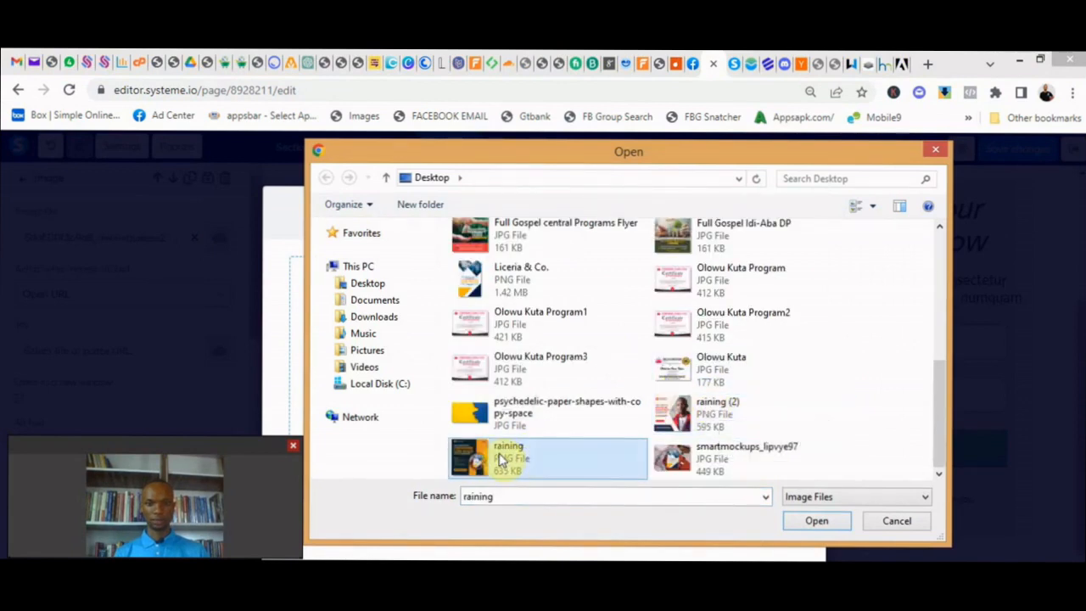
{"action": "left_click", "coordinate": [836, 522]}
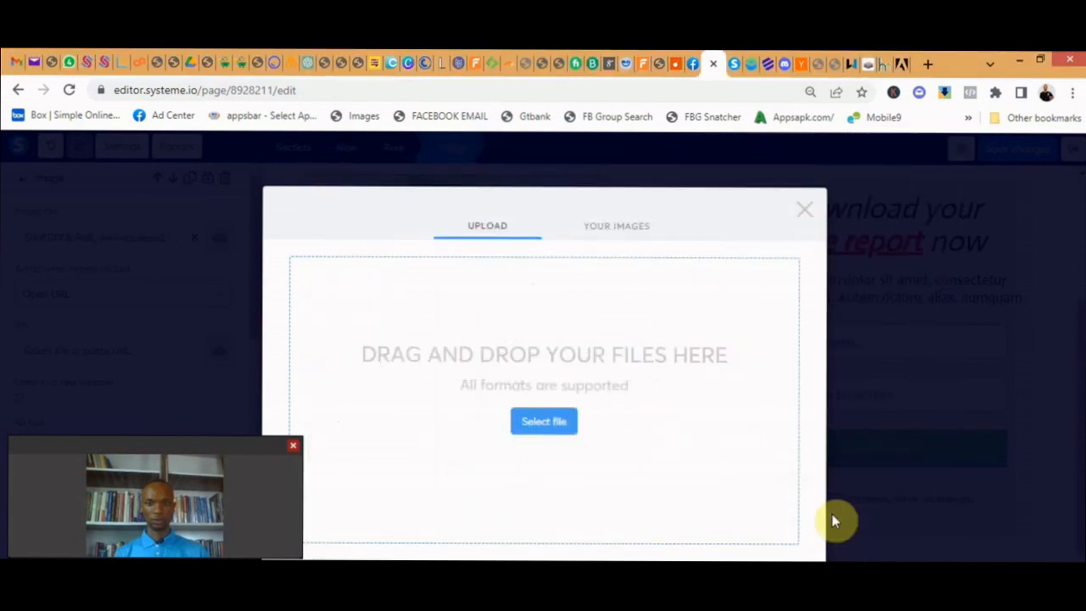
{"action": "left_click", "coordinate": [616, 227]}
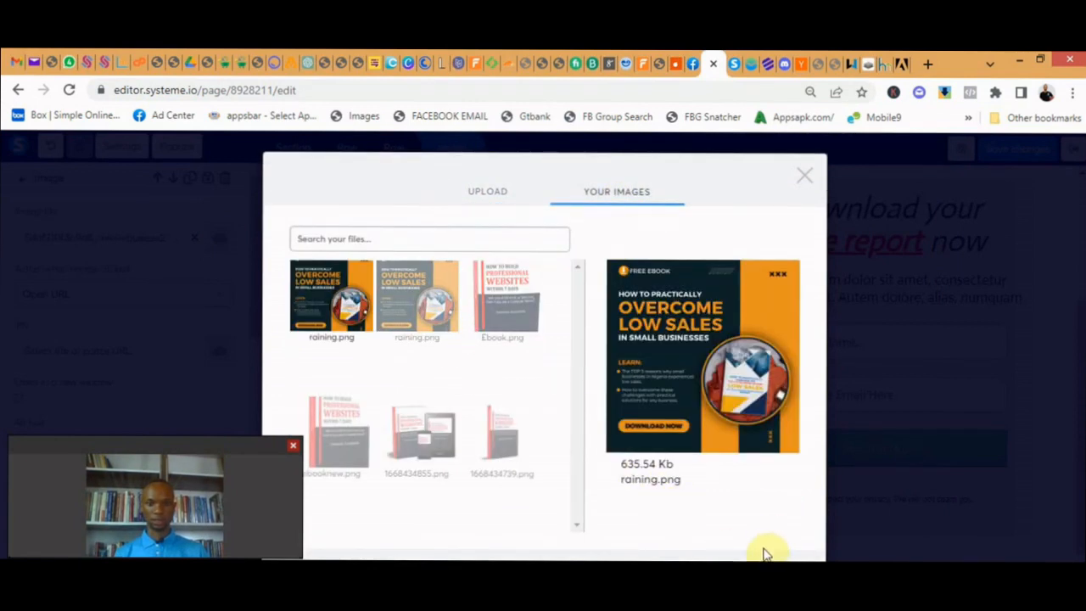
{"action": "left_click", "coordinate": [774, 575]}
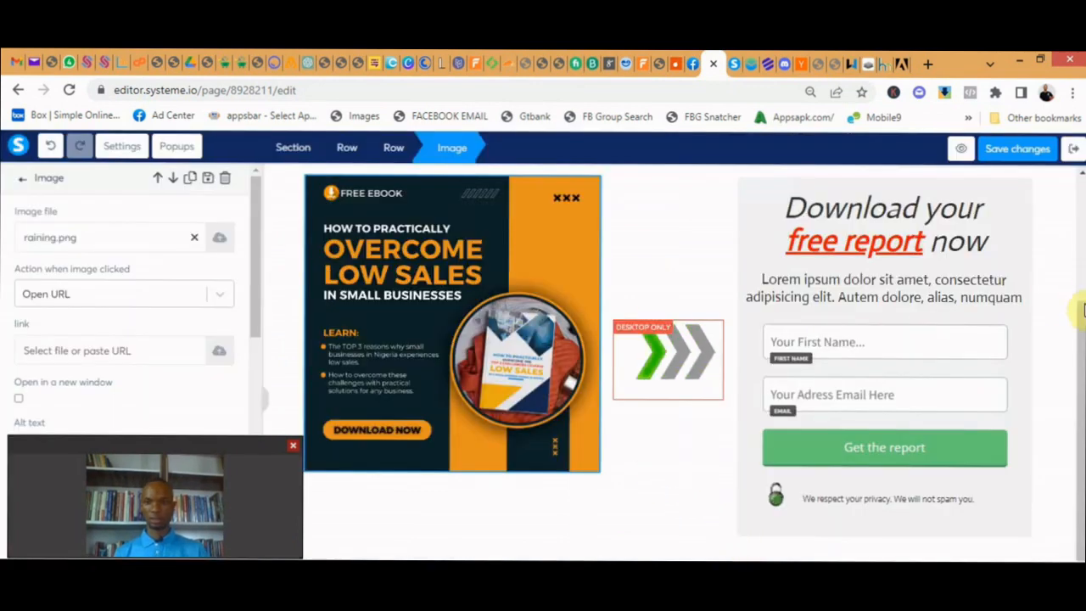
- Look over the page around the new image, the download form's heading and its submit button
{"action": "left_click", "coordinate": [1079, 312]}
{"action": "scroll", "coordinate": [1079, 313], "scroll_direction": "up", "scroll_amount": 1}
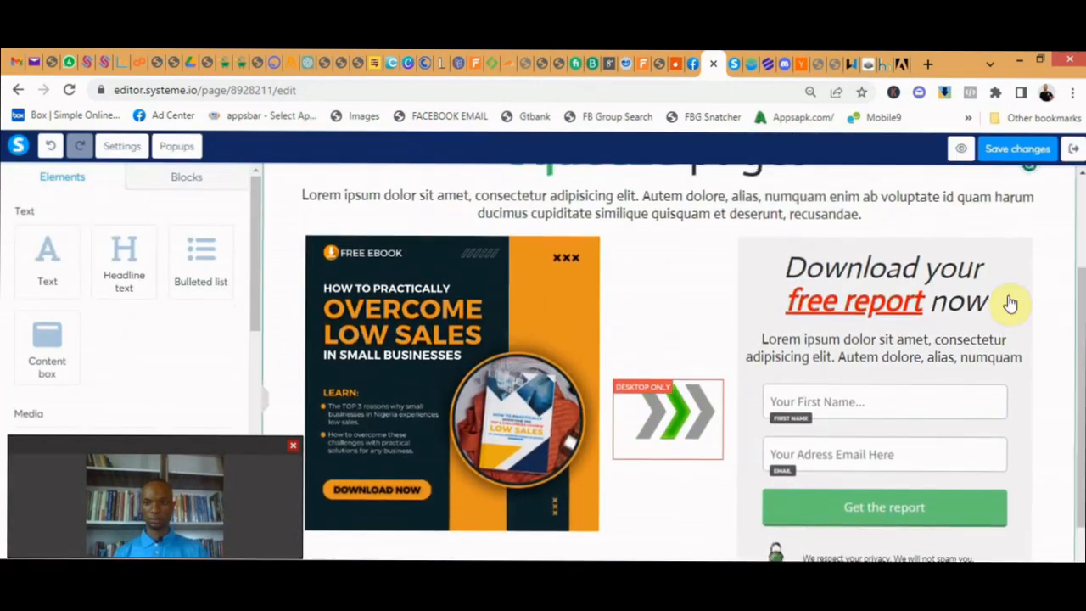
{"action": "left_click", "coordinate": [1009, 301]}
{"action": "scroll", "coordinate": [921, 291], "scroll_direction": "up", "scroll_amount": 1}
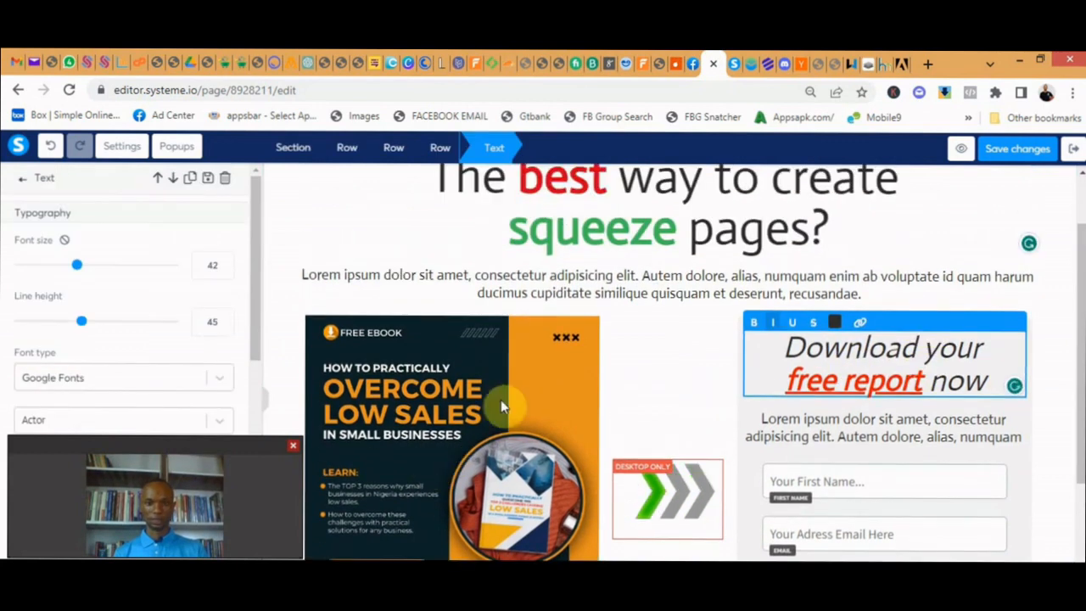
{"action": "scroll", "coordinate": [914, 370], "scroll_direction": "down", "scroll_amount": 3}
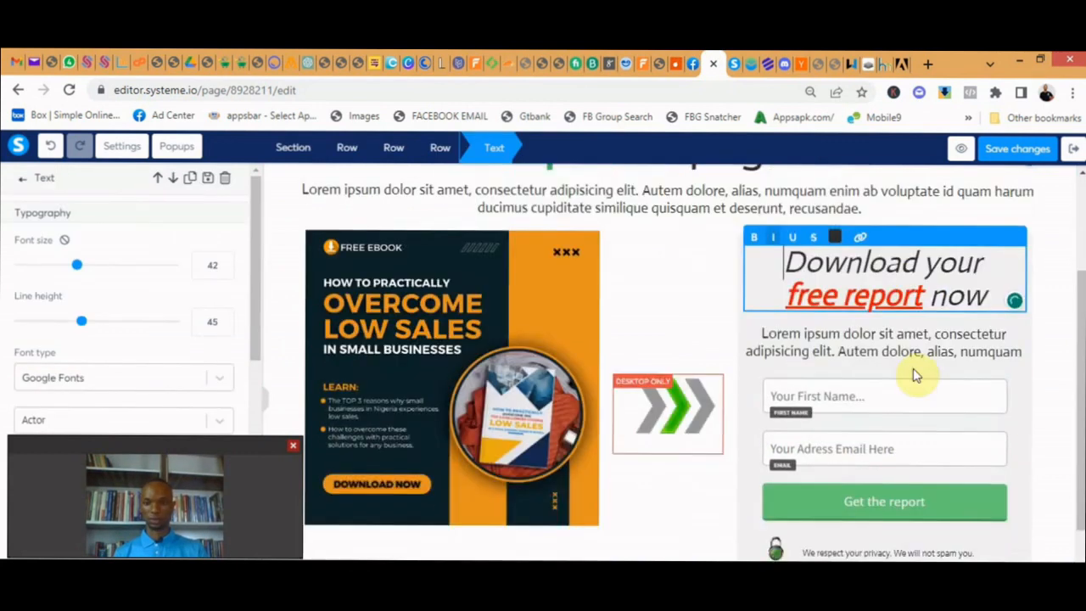
{"action": "left_click", "coordinate": [863, 348]}
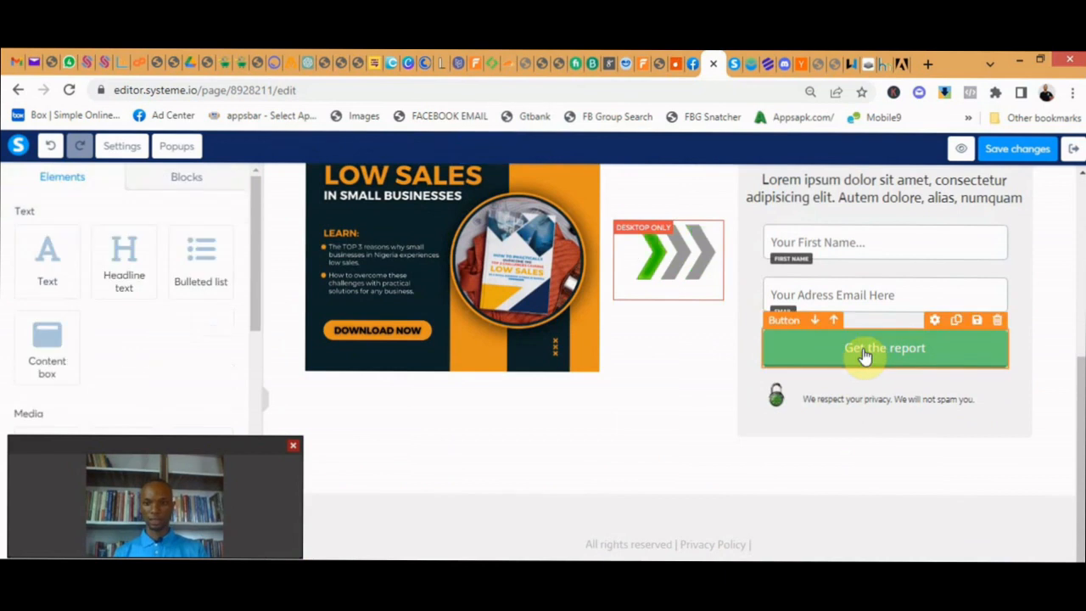
{"action": "scroll", "coordinate": [882, 356], "scroll_direction": "up", "scroll_amount": 1}
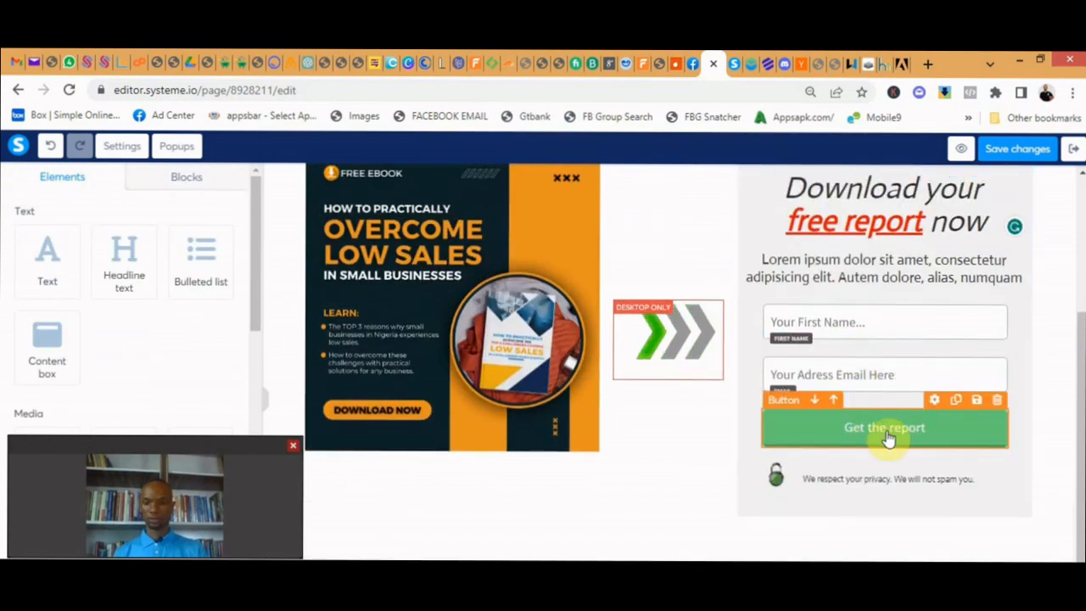
{"action": "left_click", "coordinate": [838, 406]}
{"action": "left_click", "coordinate": [856, 428]}
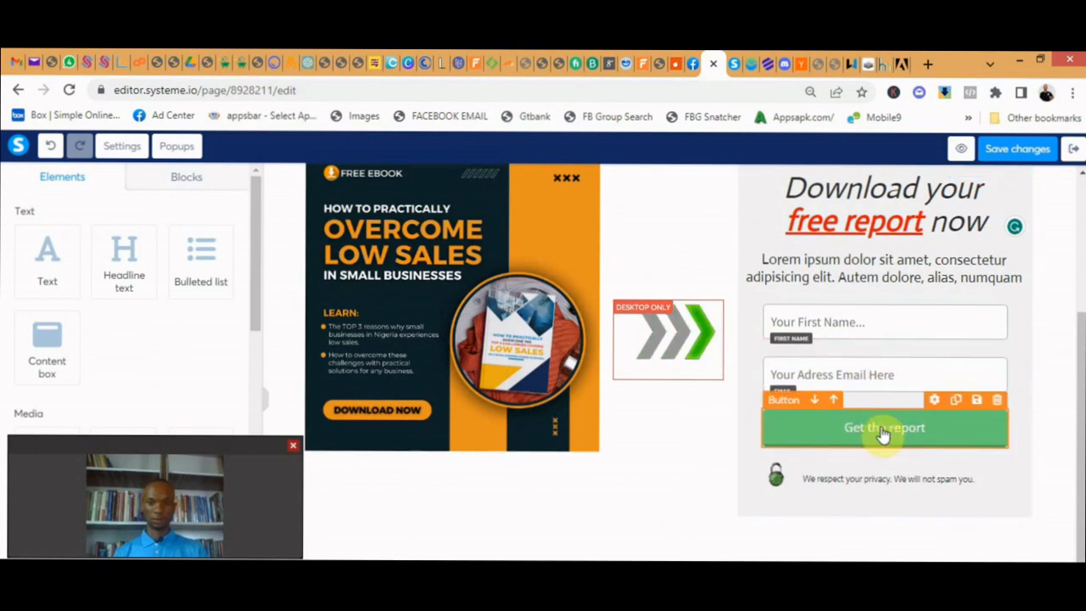
- Open the settings of the "Get the report" button and examine its click action, redirection, alignment and width options
{"action": "left_click", "coordinate": [880, 425]}
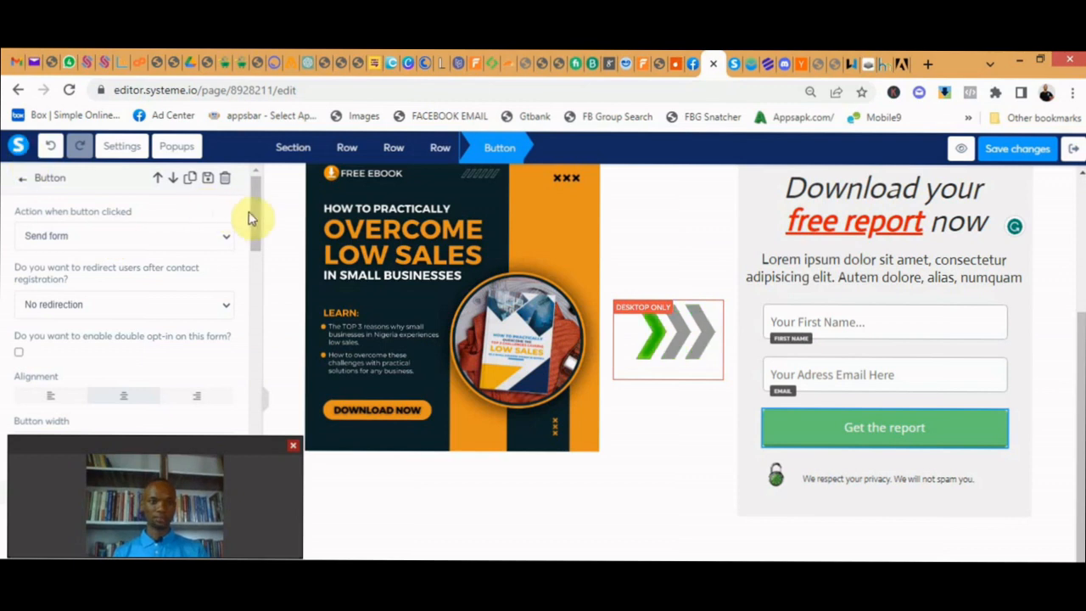
{"action": "scroll", "coordinate": [258, 215], "scroll_direction": "down", "scroll_amount": 3}
{"action": "scroll", "coordinate": [261, 214], "scroll_direction": "up", "scroll_amount": 3}
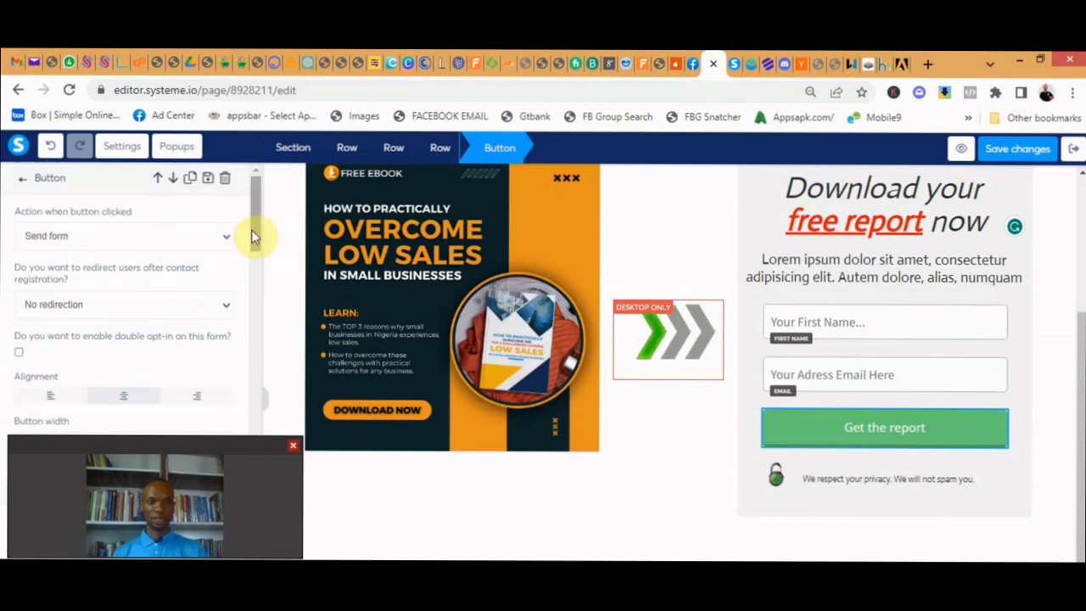
{"action": "scroll", "coordinate": [255, 237], "scroll_direction": "down", "scroll_amount": 1}
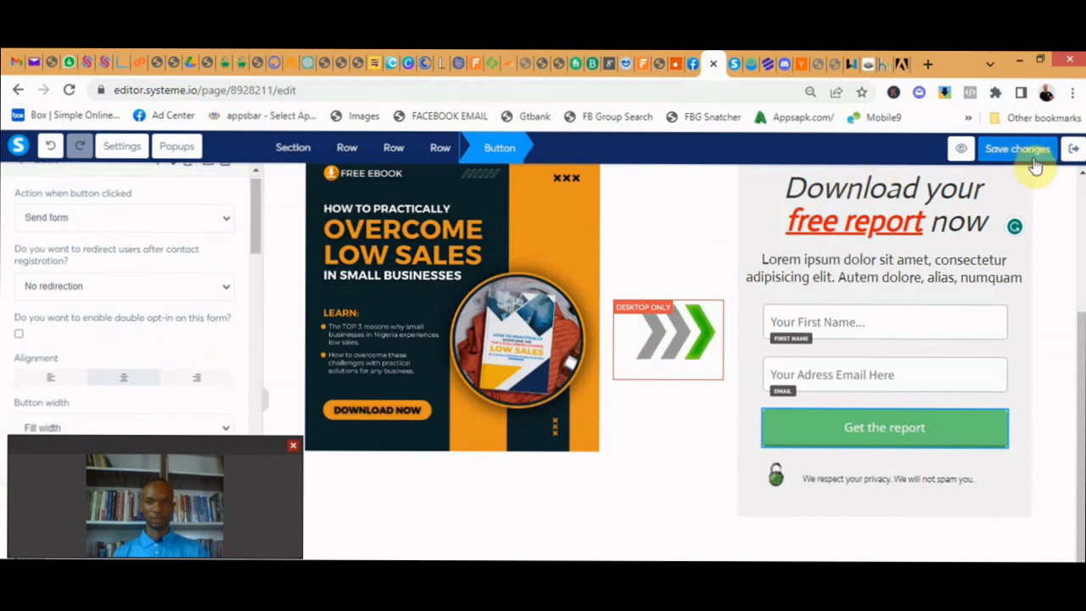
{"action": "scroll", "coordinate": [256, 242], "scroll_direction": "down", "scroll_amount": 1}
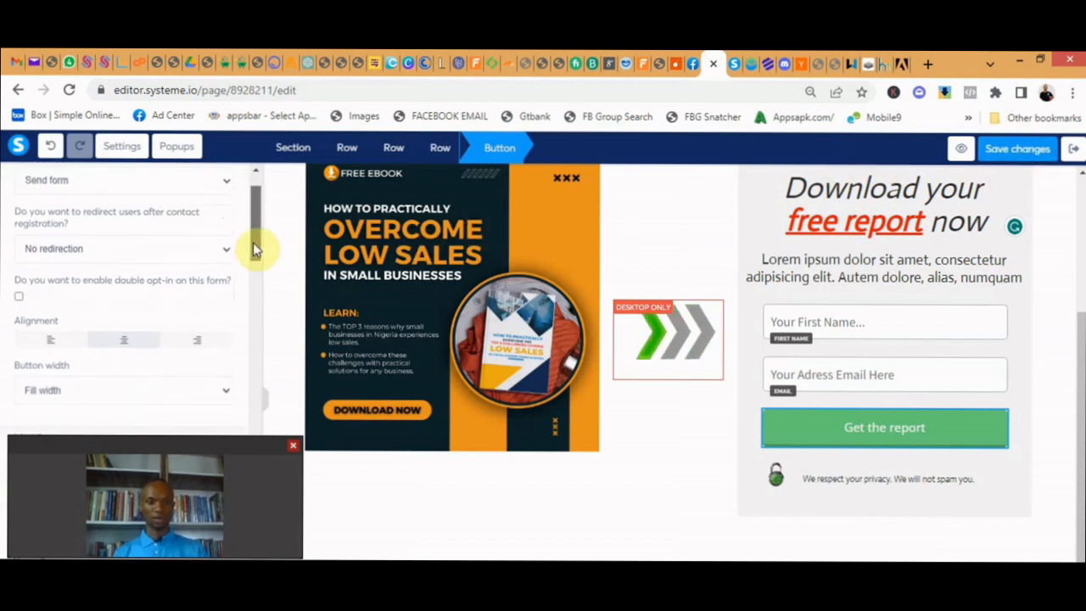
{"action": "scroll", "coordinate": [256, 242], "scroll_direction": "up", "scroll_amount": 2}
{"action": "scroll", "coordinate": [254, 240], "scroll_direction": "up", "scroll_amount": 1}
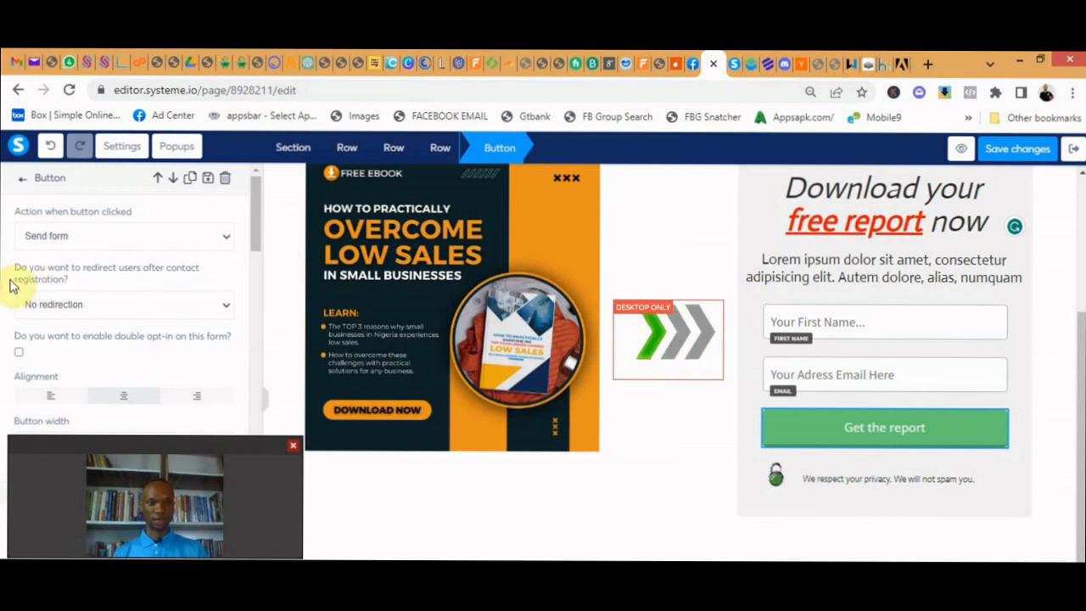
- Set the button's redirection after contact registration to a custom URL and enter the wa.me link containing the WhatsApp phone number
{"action": "left_click", "coordinate": [74, 306]}
{"action": "left_click", "coordinate": [168, 307]}
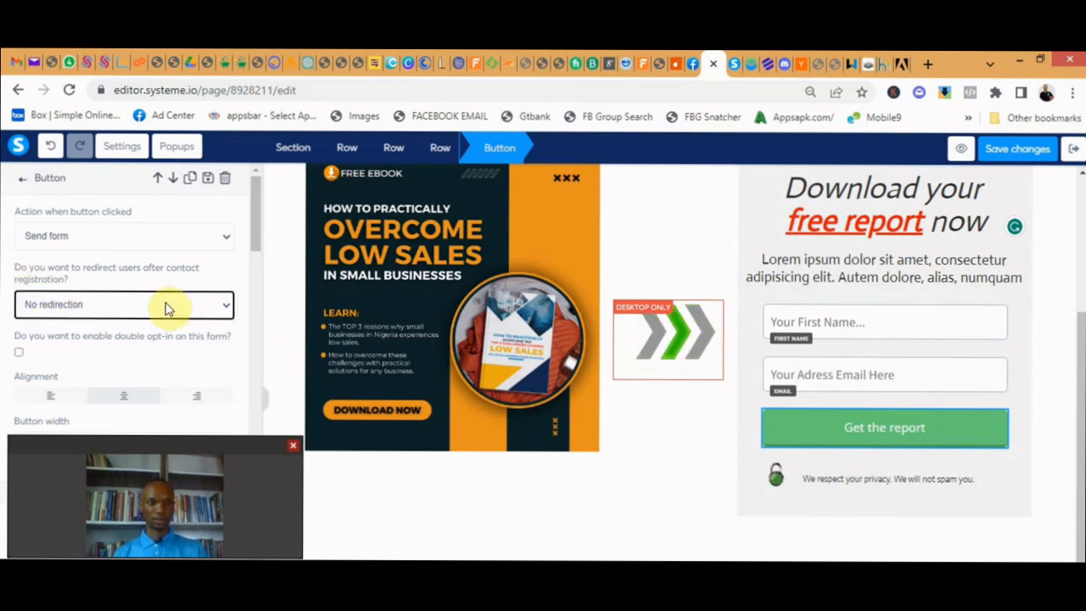
{"action": "left_click", "coordinate": [167, 307]}
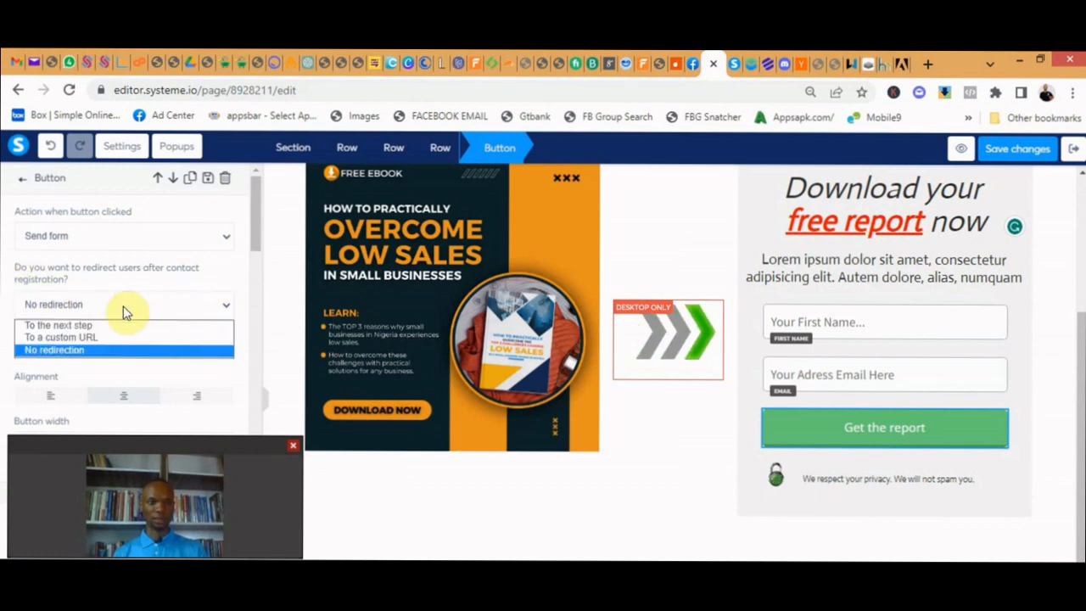
{"action": "left_click", "coordinate": [81, 339]}
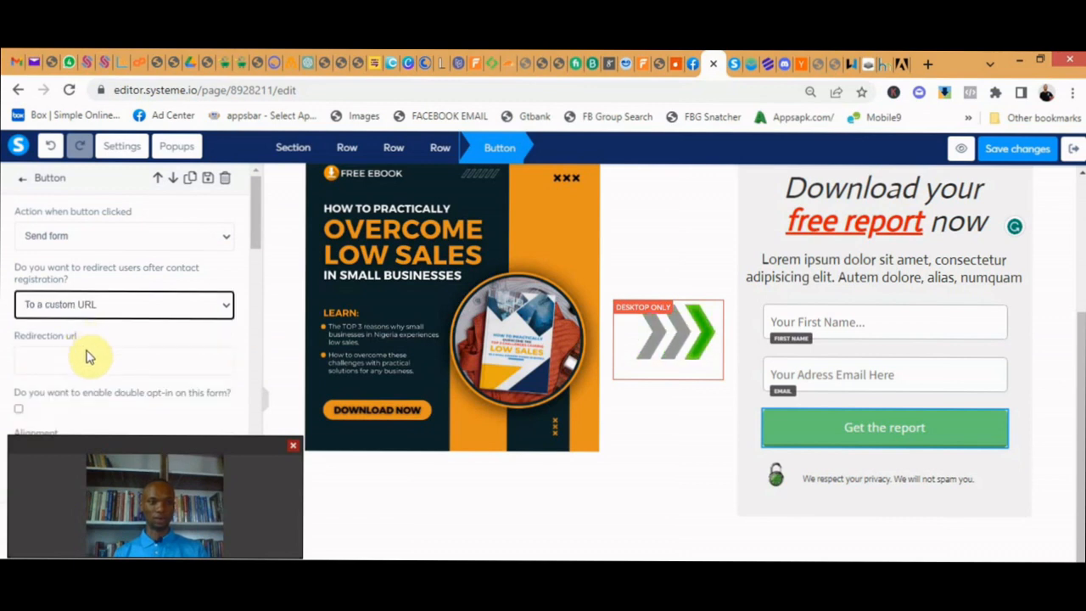
{"action": "left_click", "coordinate": [85, 358]}
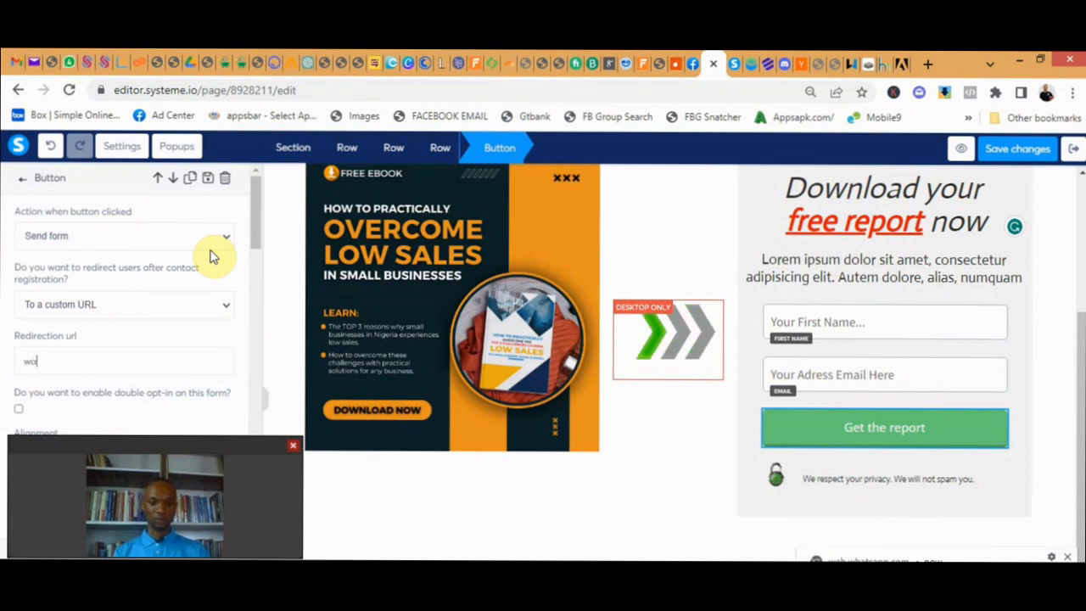
{"action": "key", "text": "BackSpace"}
{"action": "key", "text": "BackSpace"}
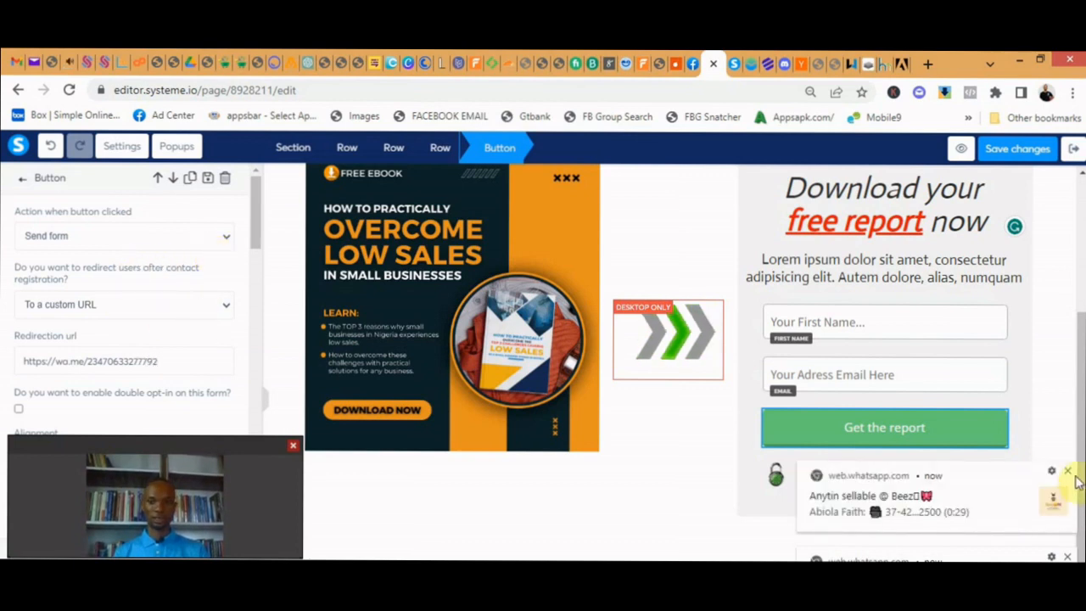
{"action": "left_click", "coordinate": [1066, 471]}
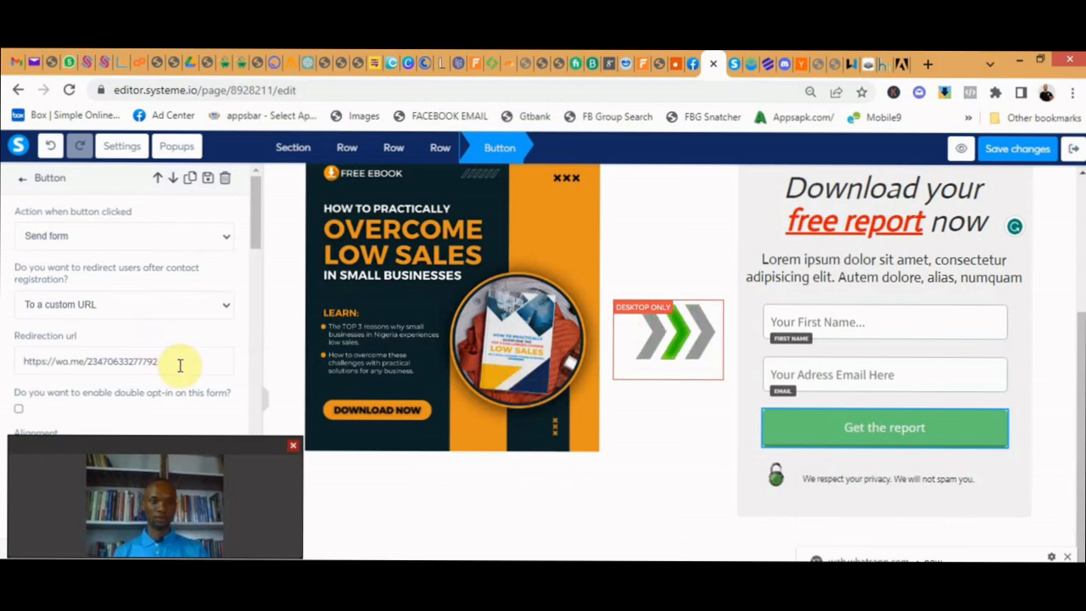
{"action": "left_click_drag", "start_coordinate": [177, 360], "coordinate": [10, 363]}
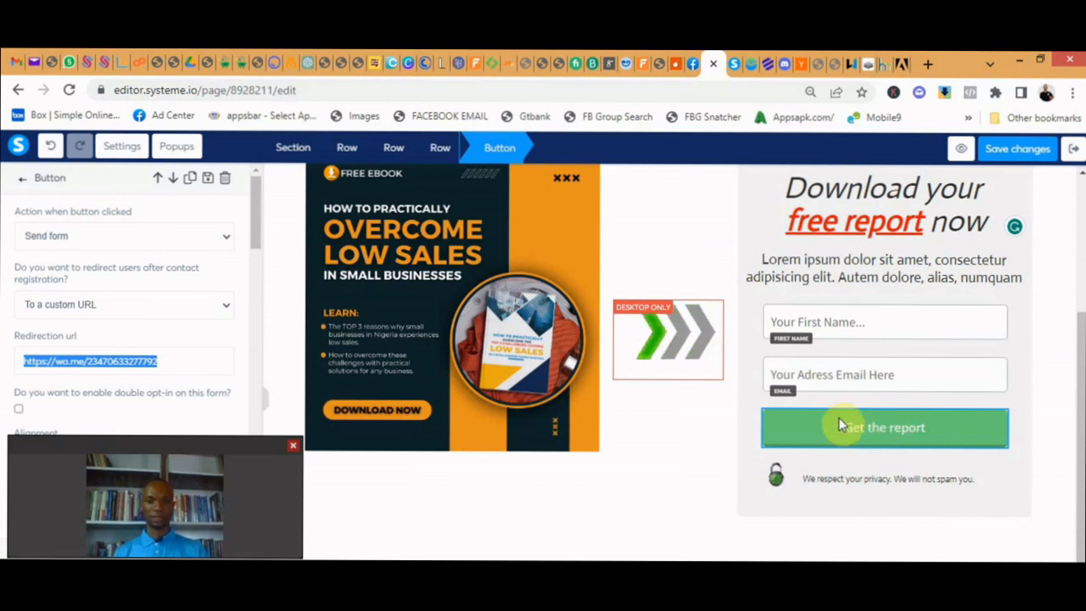
{"action": "left_click", "coordinate": [177, 350]}
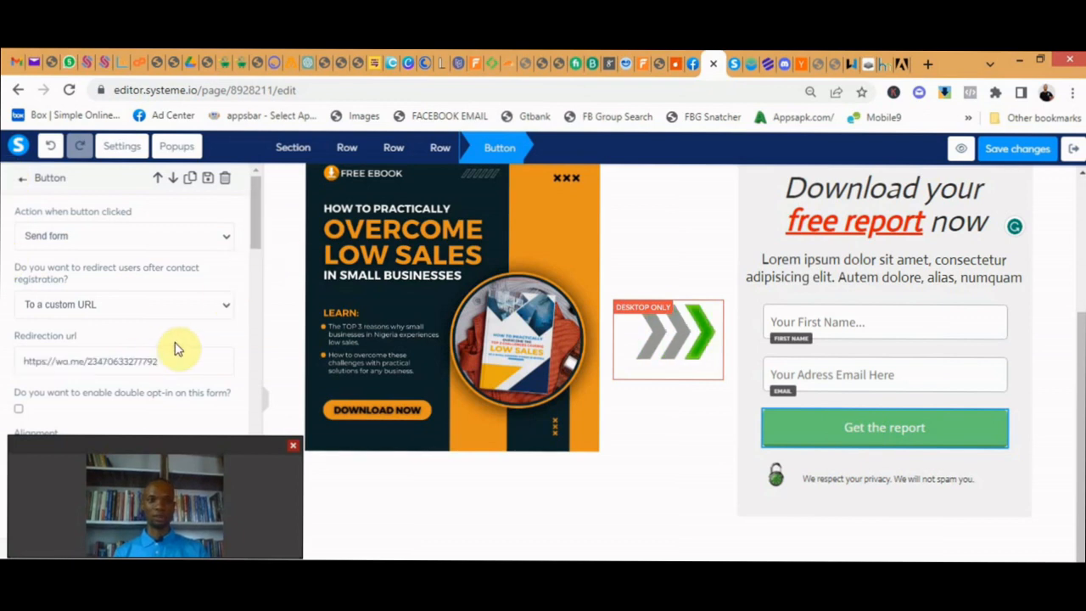
- Set the button's redirection after contact registration to "To the next step", then save the page and exit the editor
{"action": "left_click", "coordinate": [222, 307]}
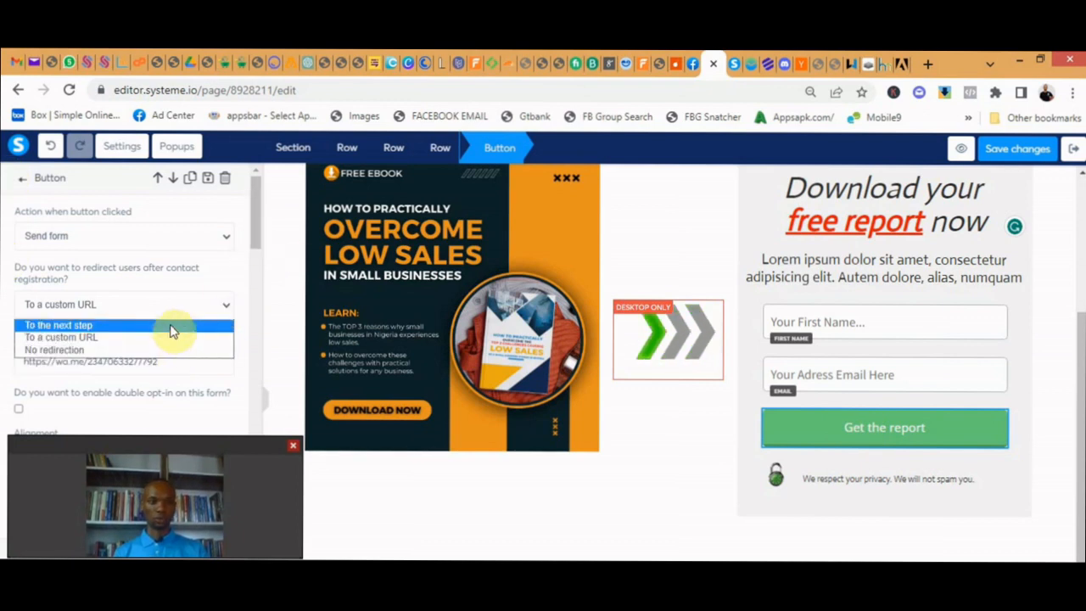
{"action": "left_click", "coordinate": [172, 326]}
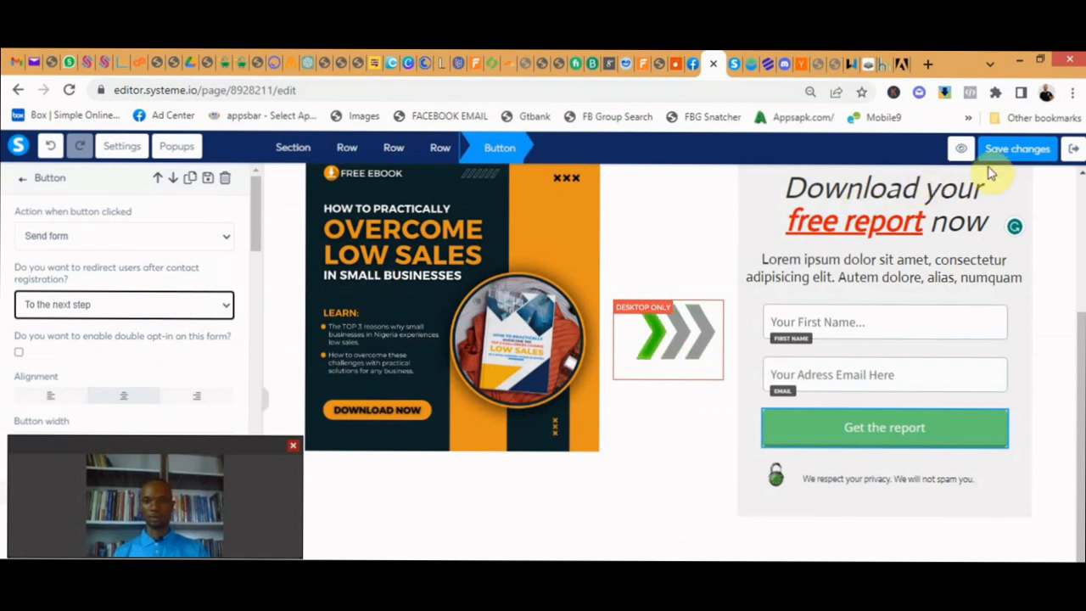
{"action": "left_click", "coordinate": [1026, 148]}
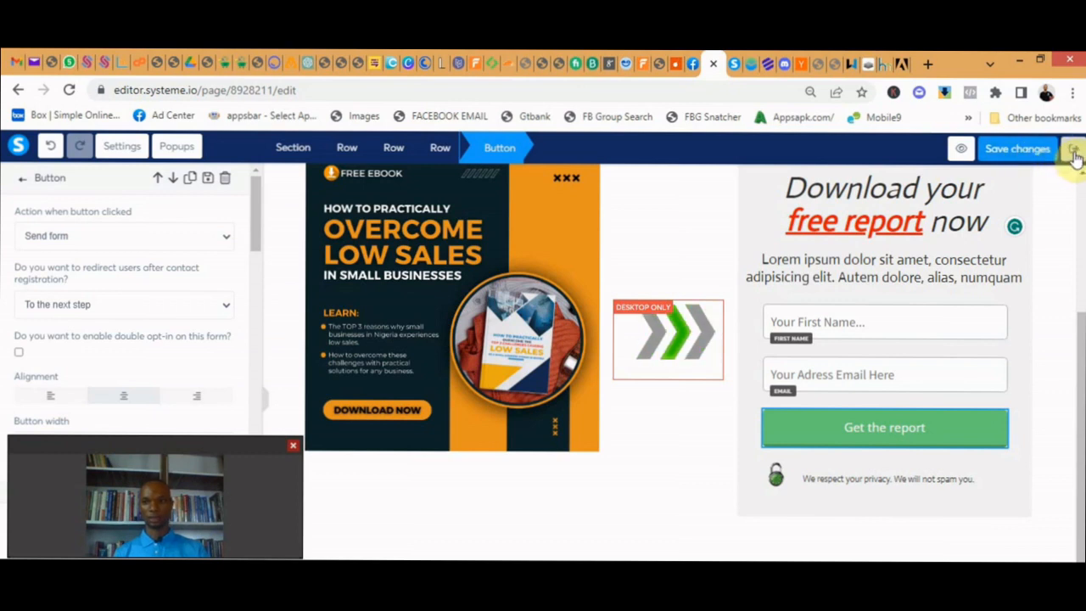
{"action": "left_click", "coordinate": [1074, 156]}
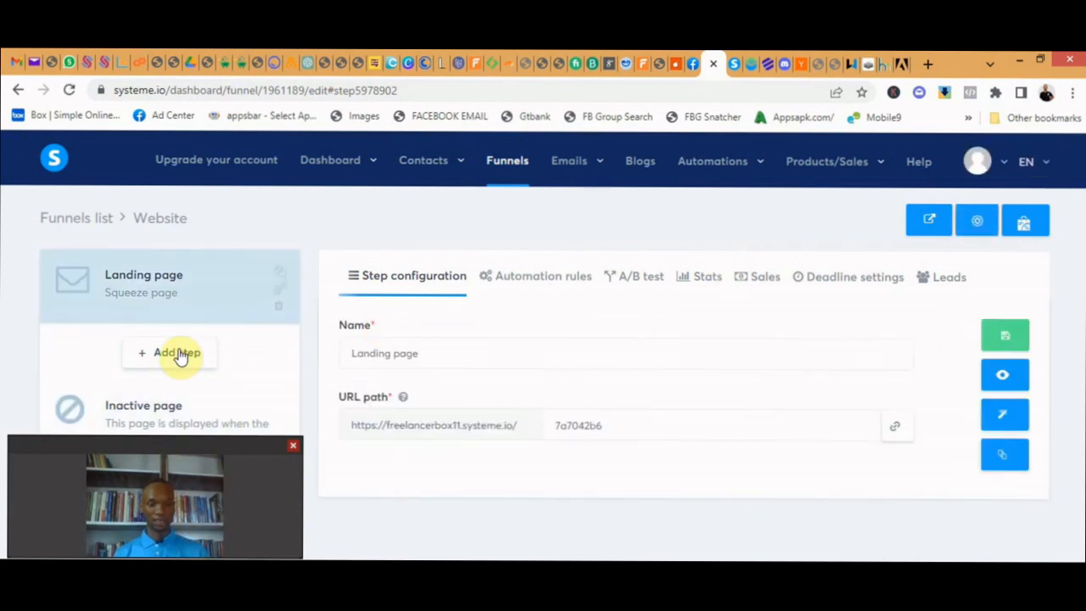
- Add a new step named "Sales page" with the type Sales page to the Website funnel
{"action": "left_click", "coordinate": [178, 353]}
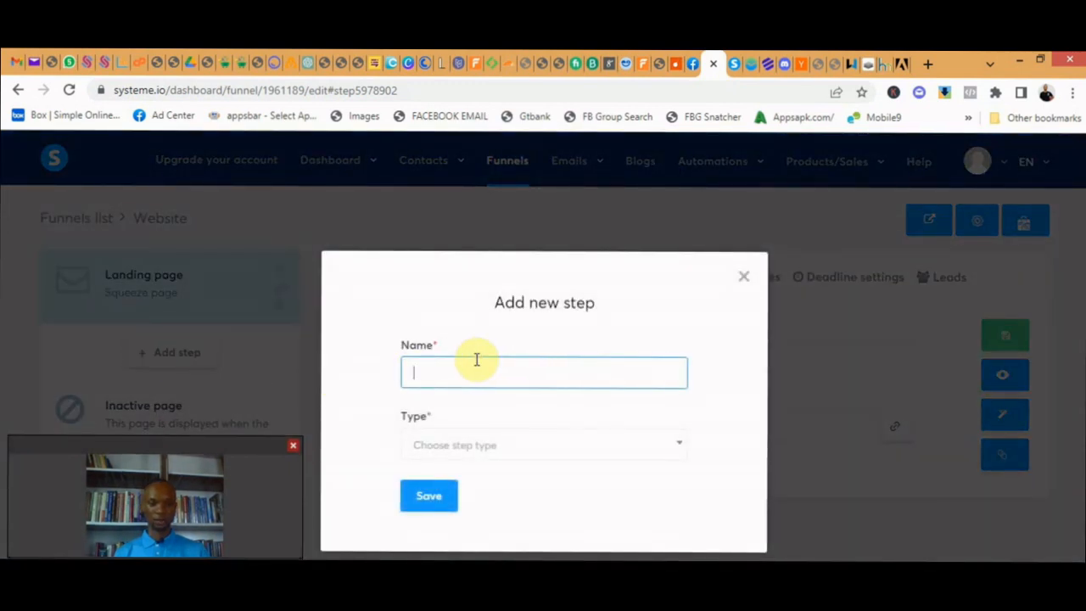
{"action": "type", "text": "Sales"}
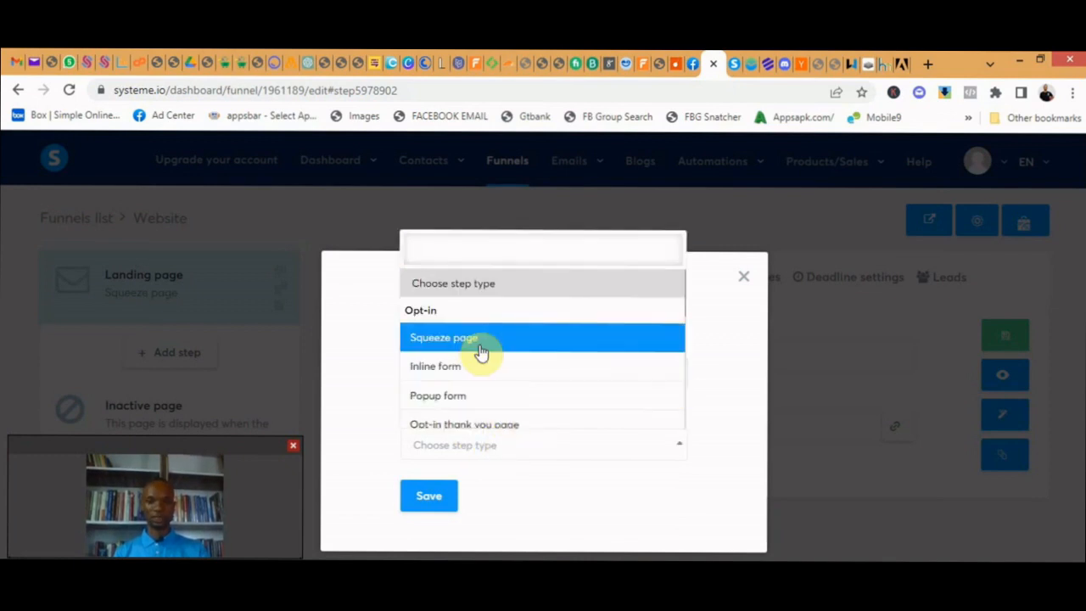
{"action": "scroll", "coordinate": [488, 352], "scroll_direction": "down", "scroll_amount": 4}
{"action": "left_click", "coordinate": [502, 321]}
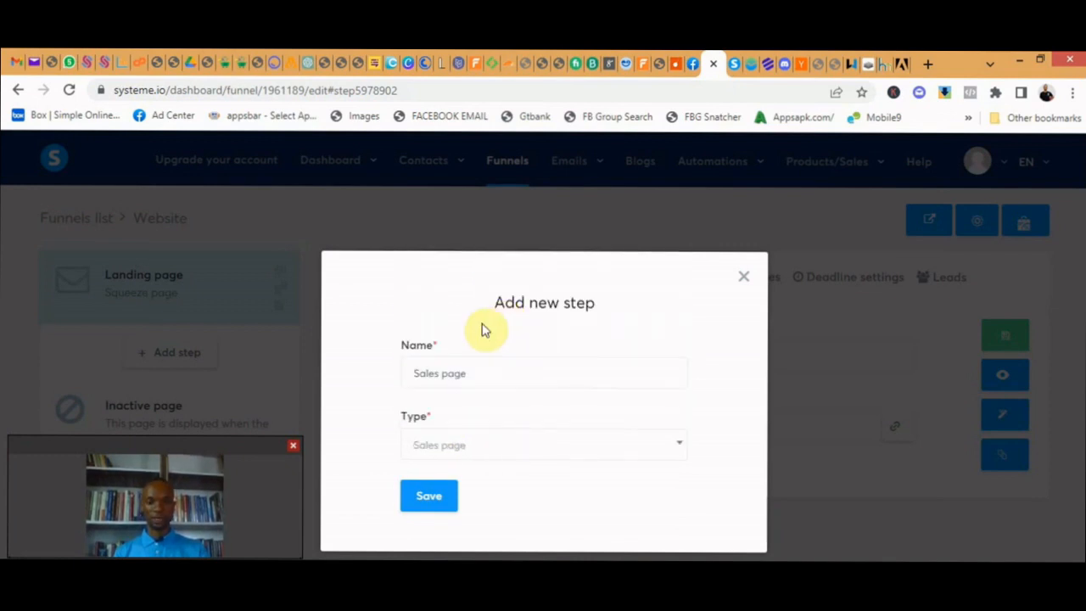
{"action": "left_click", "coordinate": [439, 505]}
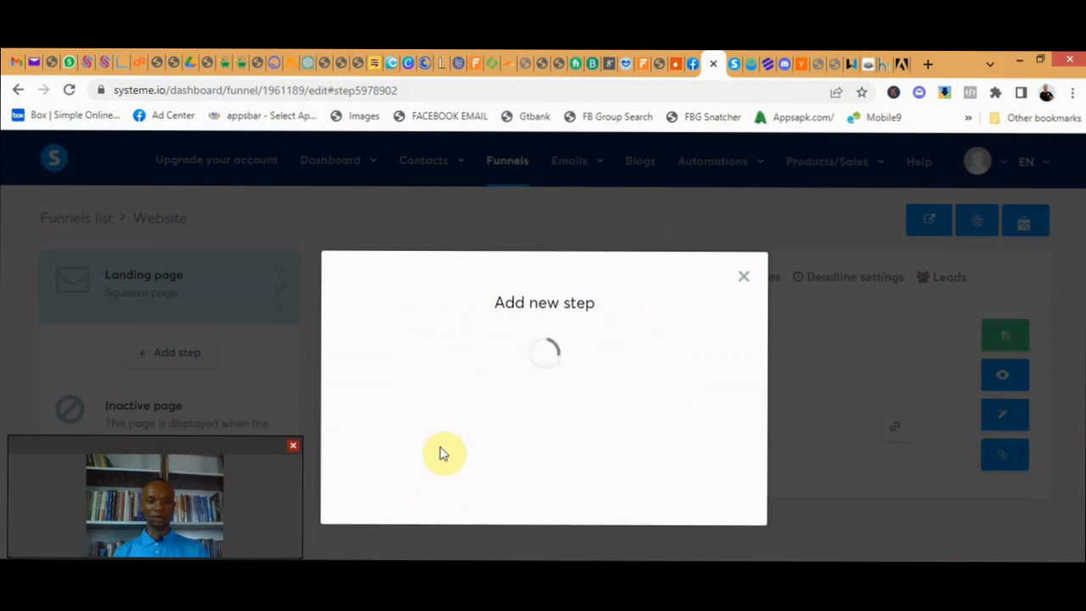
- Select the Sales page step and browse the gallery of sales page templates available for it
{"action": "left_click", "coordinate": [199, 357]}
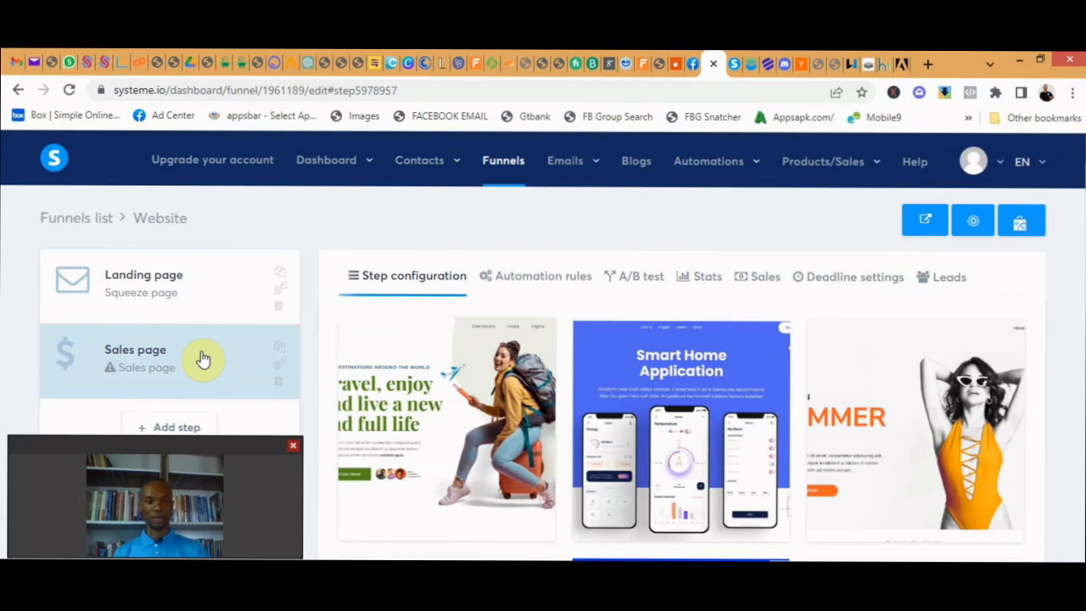
{"action": "scroll", "coordinate": [562, 360], "scroll_direction": "down", "scroll_amount": 3}
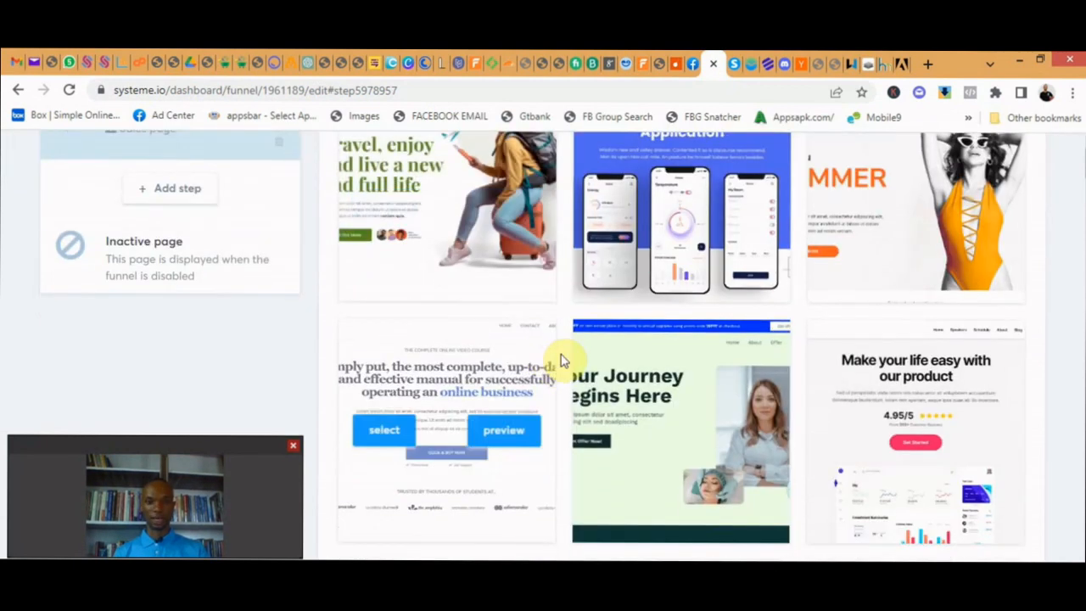
{"action": "scroll", "coordinate": [562, 361], "scroll_direction": "down", "scroll_amount": 4}
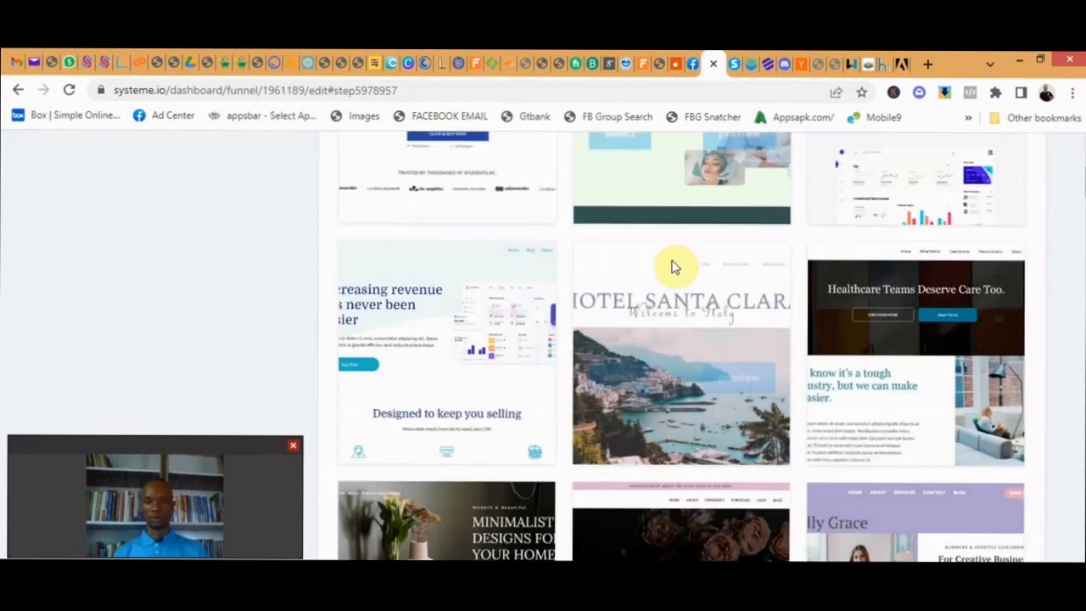
{"action": "scroll", "coordinate": [684, 294], "scroll_direction": "down", "scroll_amount": 5}
{"action": "scroll", "coordinate": [682, 294], "scroll_direction": "up", "scroll_amount": 2}
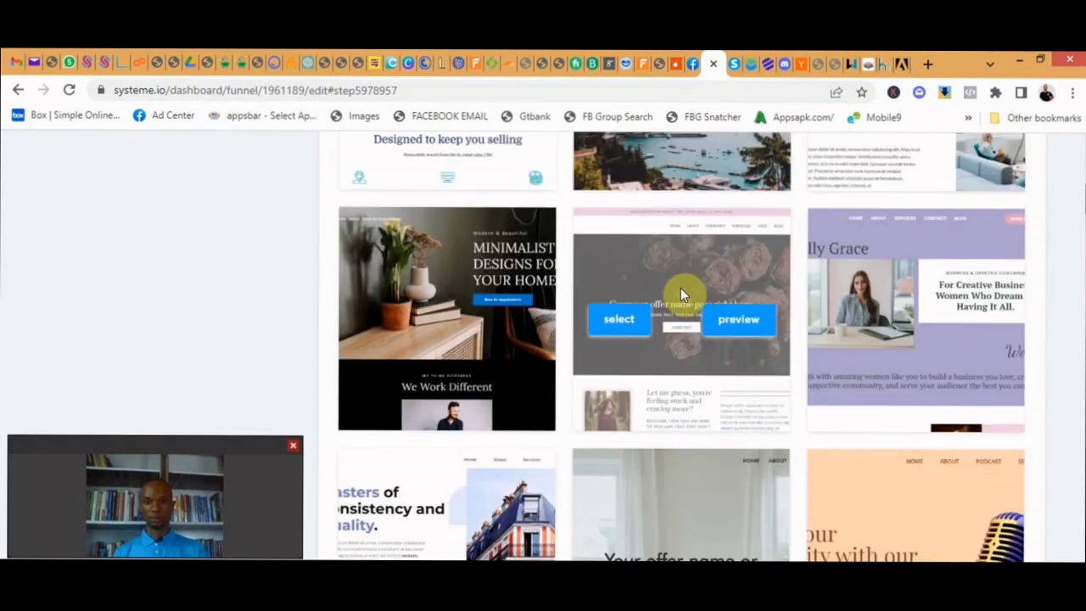
{"action": "scroll", "coordinate": [680, 294], "scroll_direction": "down", "scroll_amount": 5}
{"action": "scroll", "coordinate": [683, 280], "scroll_direction": "down", "scroll_amount": 1}
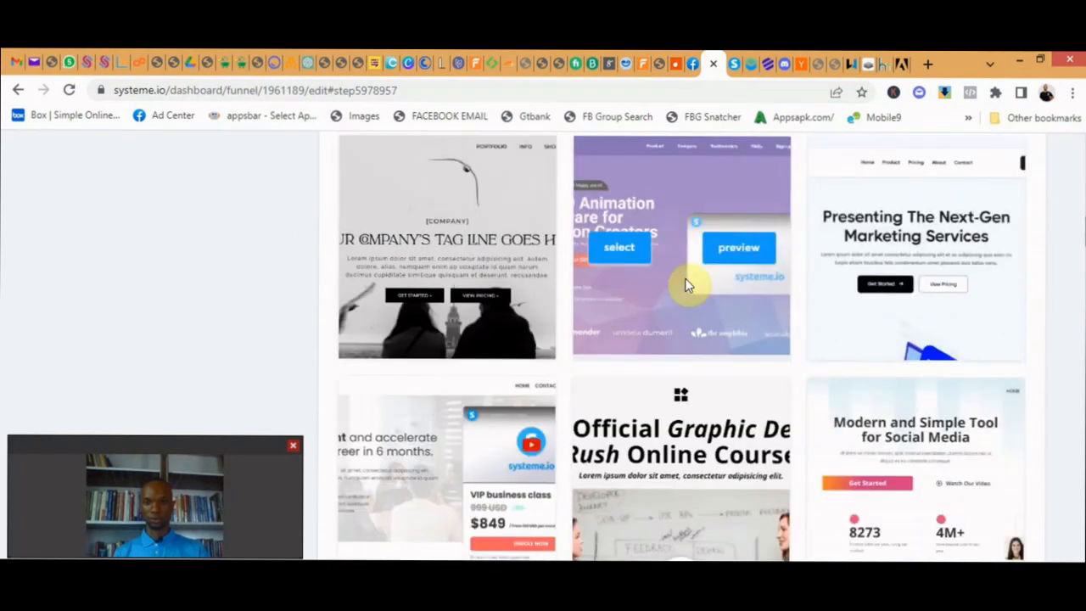
{"action": "scroll", "coordinate": [687, 285], "scroll_direction": "down", "scroll_amount": 3}
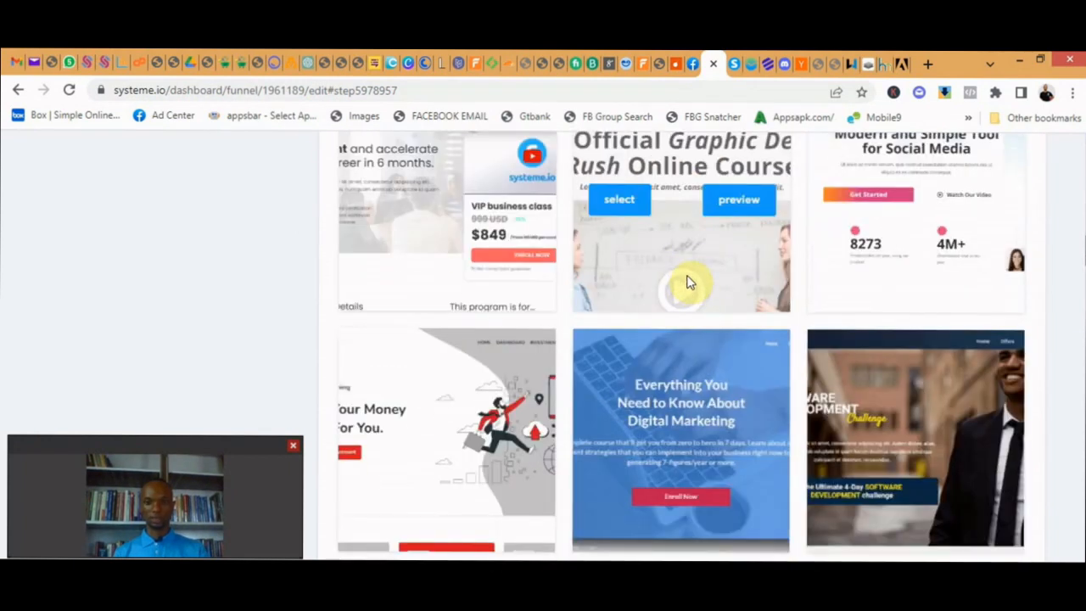
{"action": "scroll", "coordinate": [697, 280], "scroll_direction": "down", "scroll_amount": 2}
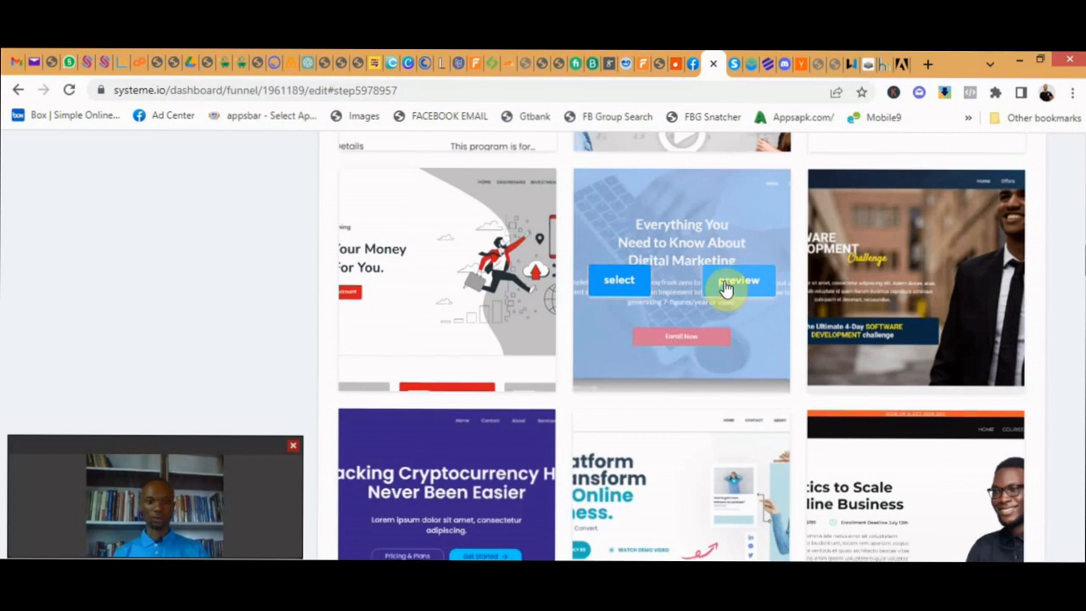
{"action": "scroll", "coordinate": [725, 289], "scroll_direction": "down", "scroll_amount": 3}
{"action": "scroll", "coordinate": [725, 289], "scroll_direction": "down", "scroll_amount": 3}
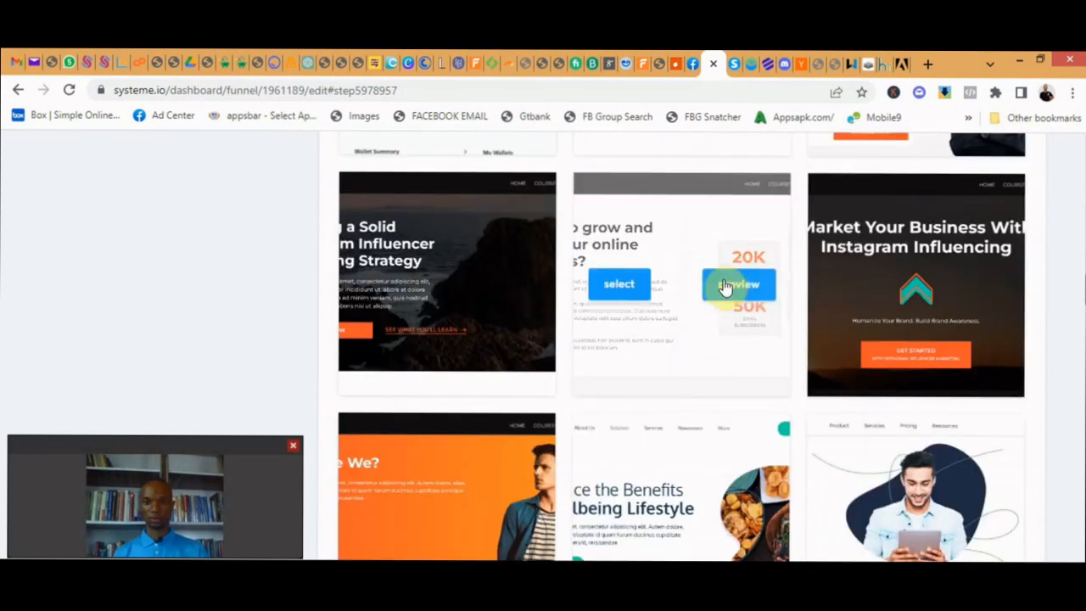
{"action": "scroll", "coordinate": [529, 303], "scroll_direction": "down", "scroll_amount": 2}
{"action": "scroll", "coordinate": [530, 305], "scroll_direction": "down", "scroll_amount": 1}
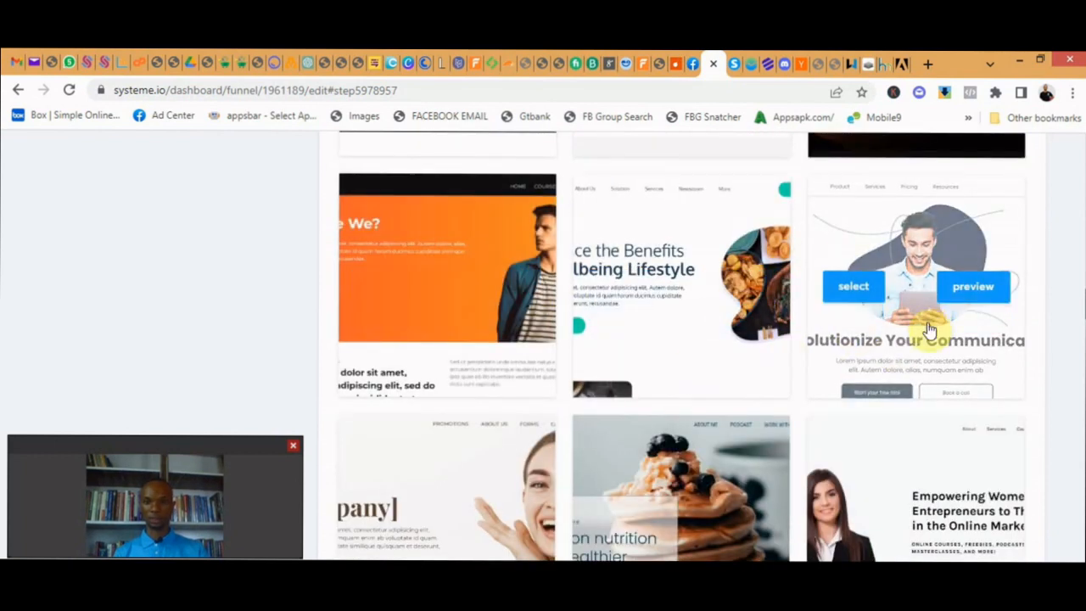
{"action": "scroll", "coordinate": [753, 368], "scroll_direction": "down", "scroll_amount": 4}
{"action": "scroll", "coordinate": [832, 253], "scroll_direction": "down", "scroll_amount": 4}
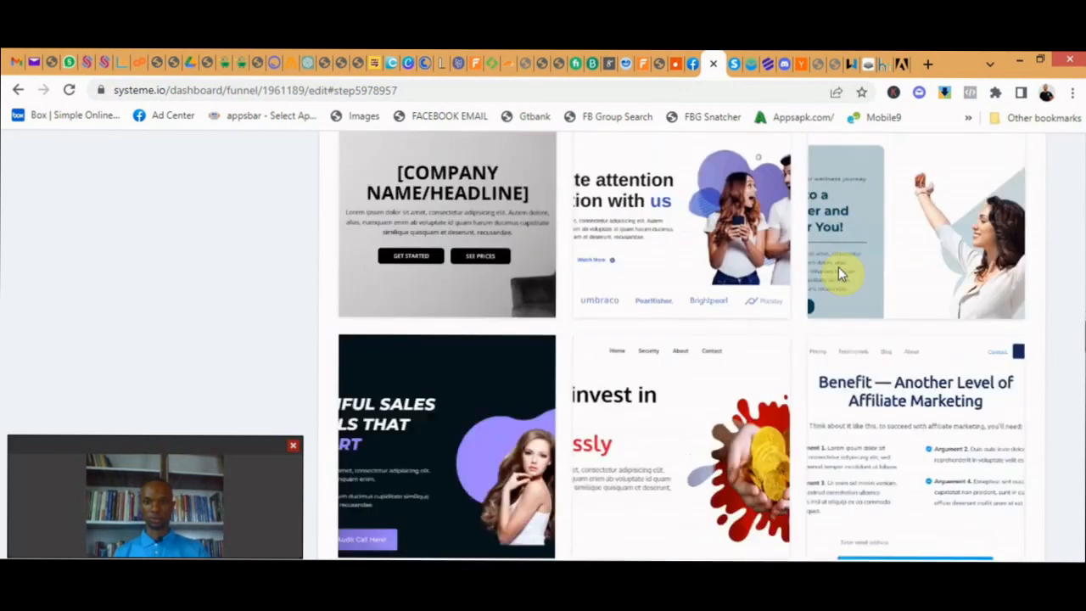
{"action": "scroll", "coordinate": [759, 346], "scroll_direction": "down", "scroll_amount": 10}
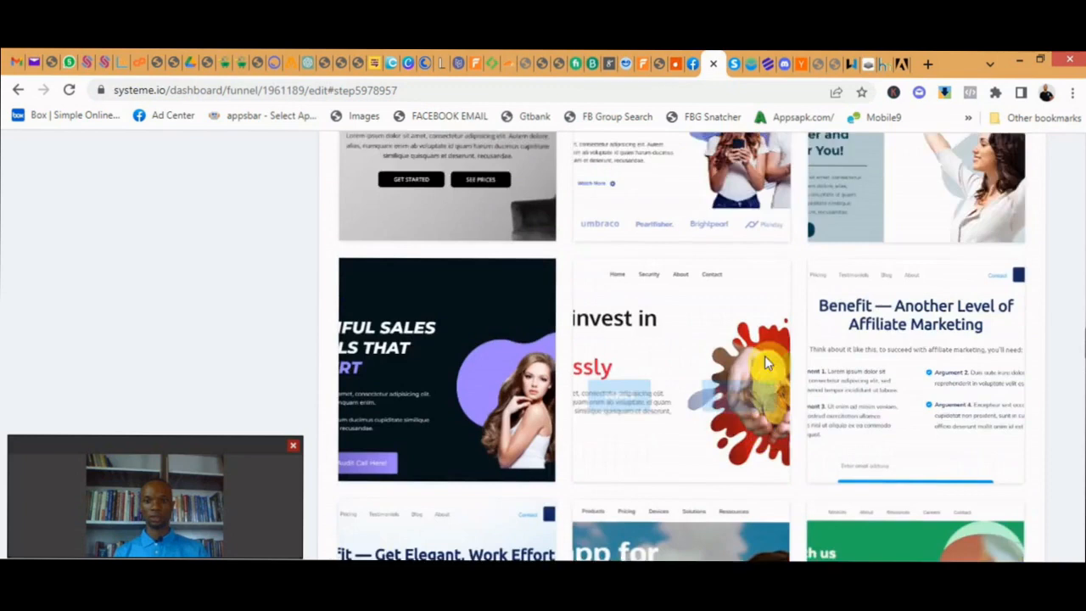
{"action": "scroll", "coordinate": [767, 361], "scroll_direction": "down", "scroll_amount": 15}
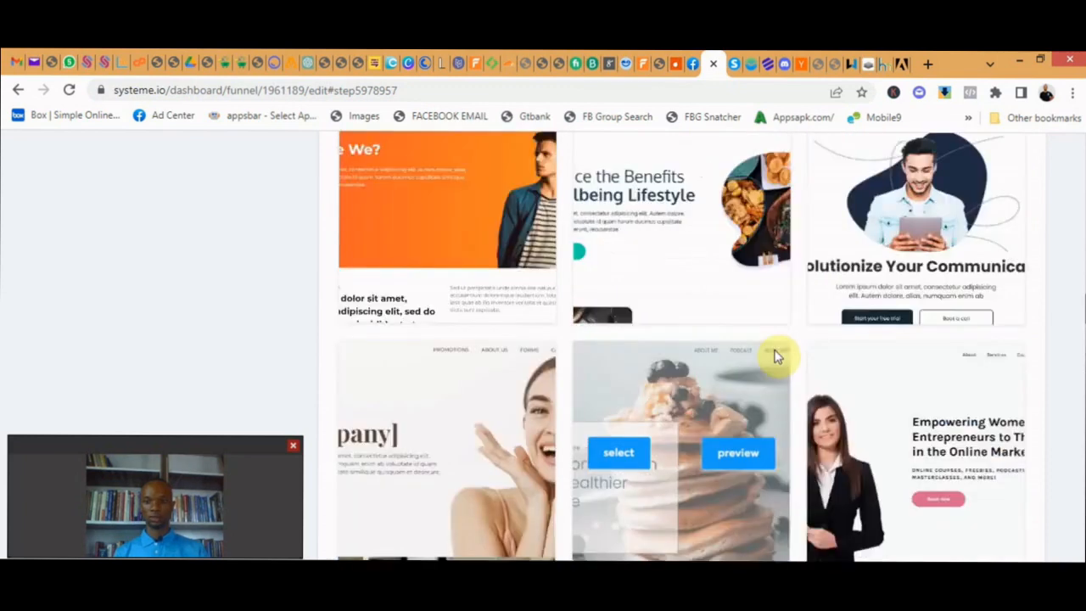
{"action": "scroll", "coordinate": [773, 360], "scroll_direction": "up", "scroll_amount": 20}
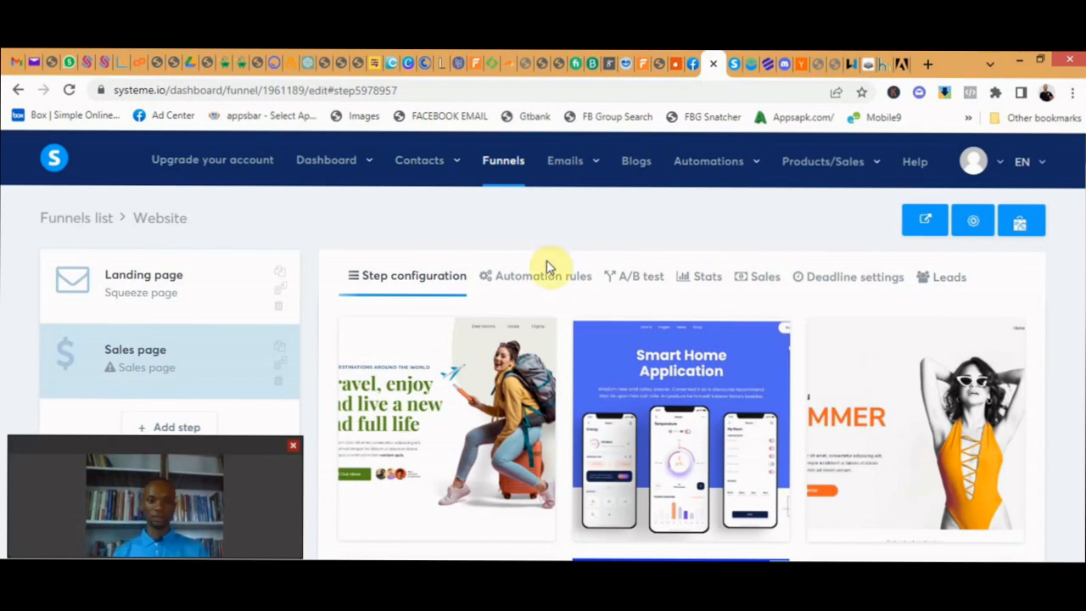
- Open the list of contact tags and dismiss the notice about filling in the profile for payments
{"action": "mouse_move", "coordinate": [568, 162]}
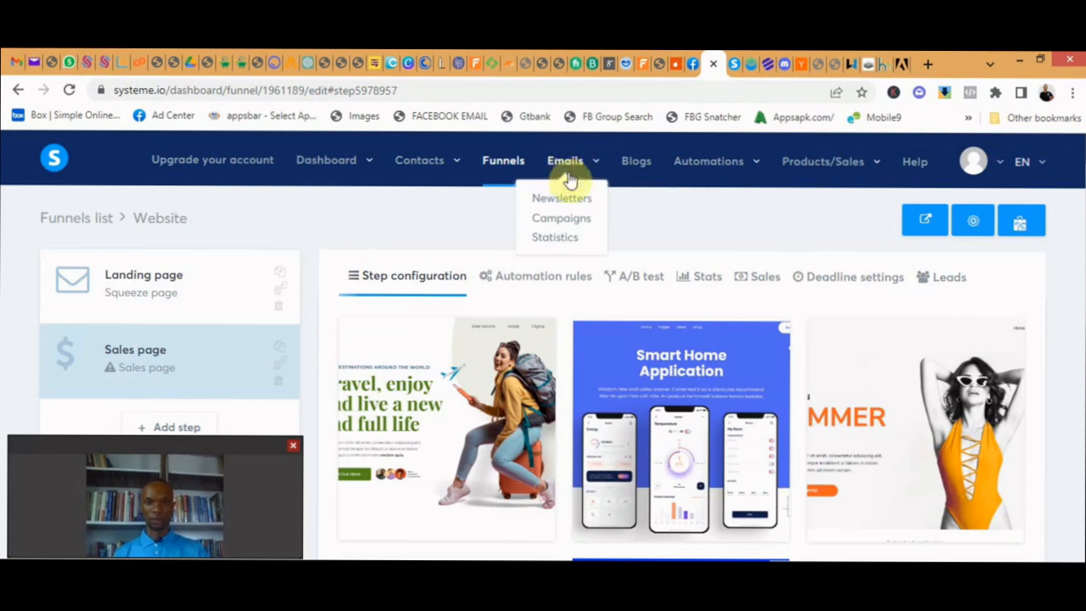
{"action": "mouse_move", "coordinate": [443, 169]}
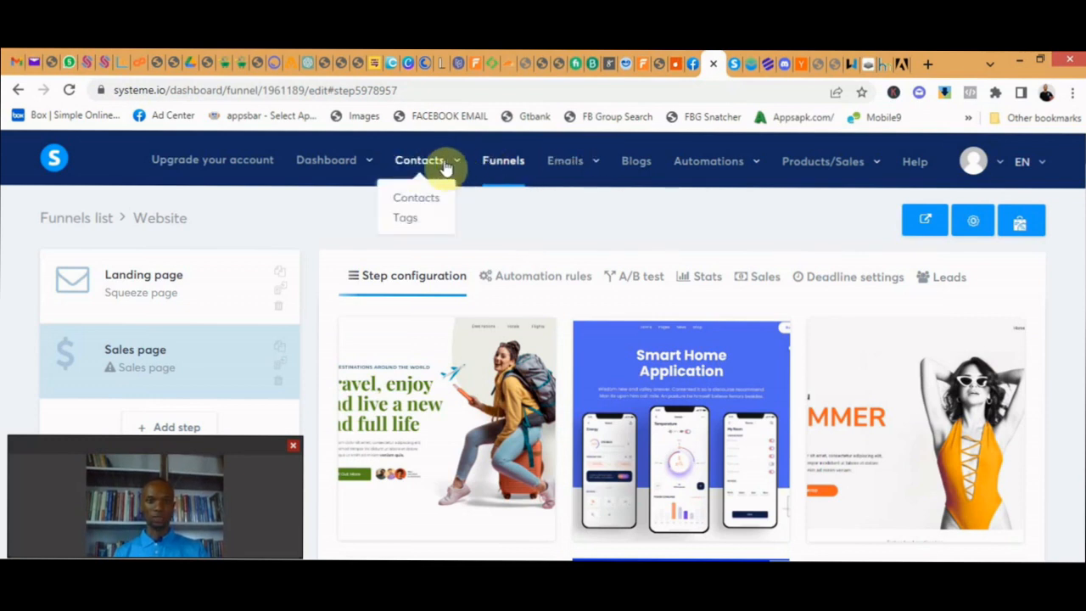
{"action": "left_click", "coordinate": [405, 219]}
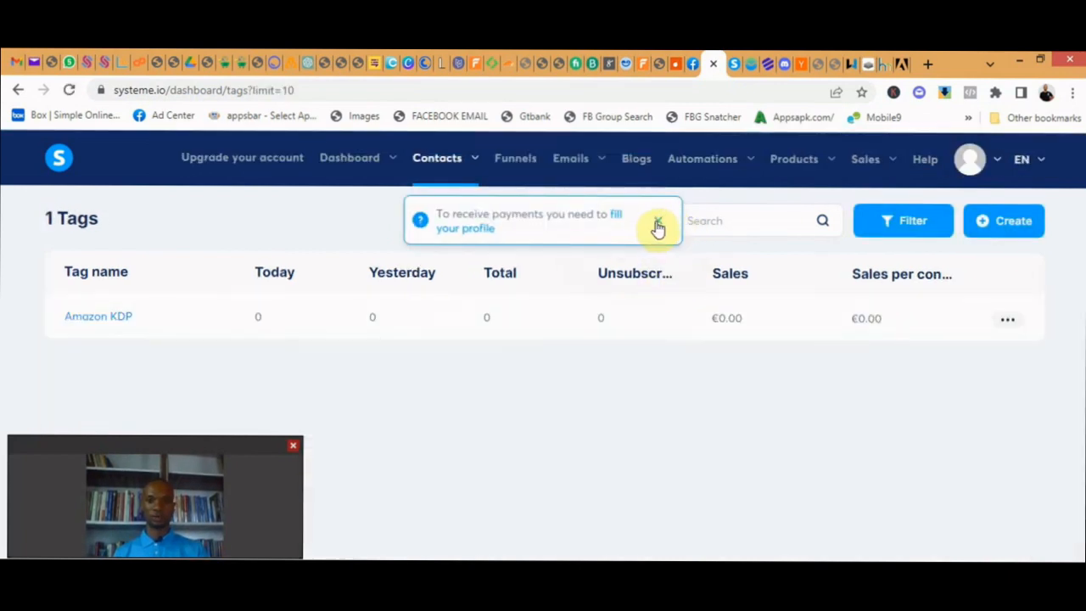
{"action": "left_click", "coordinate": [656, 221]}
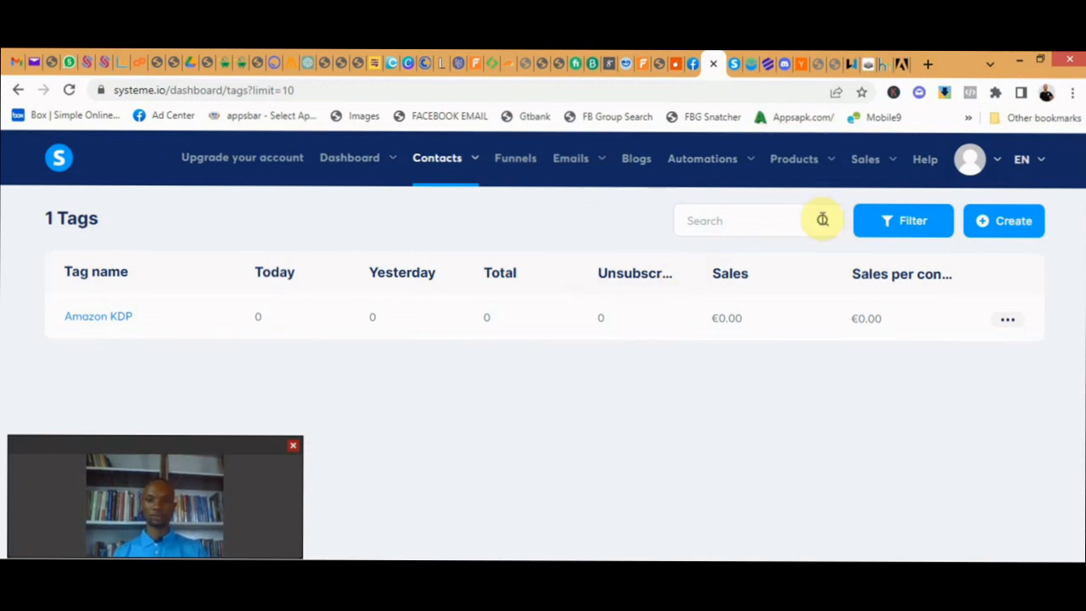
- Try to create a contact tag named "Website Customers", then close the tag creation dialog
{"action": "left_click", "coordinate": [1008, 227]}
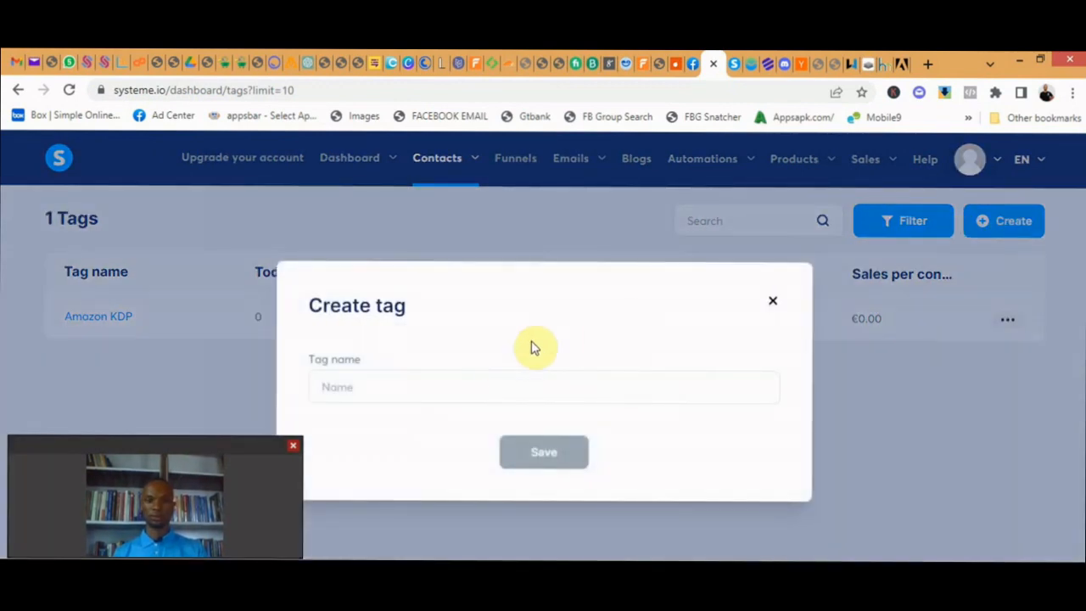
{"action": "left_click", "coordinate": [481, 382]}
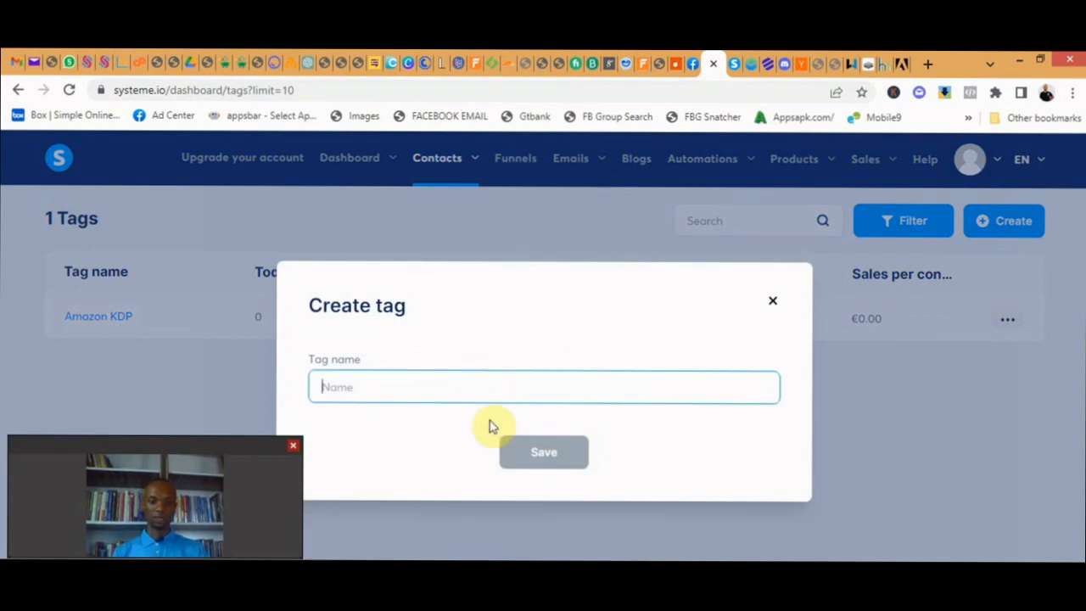
{"action": "type", "text": "Website"}
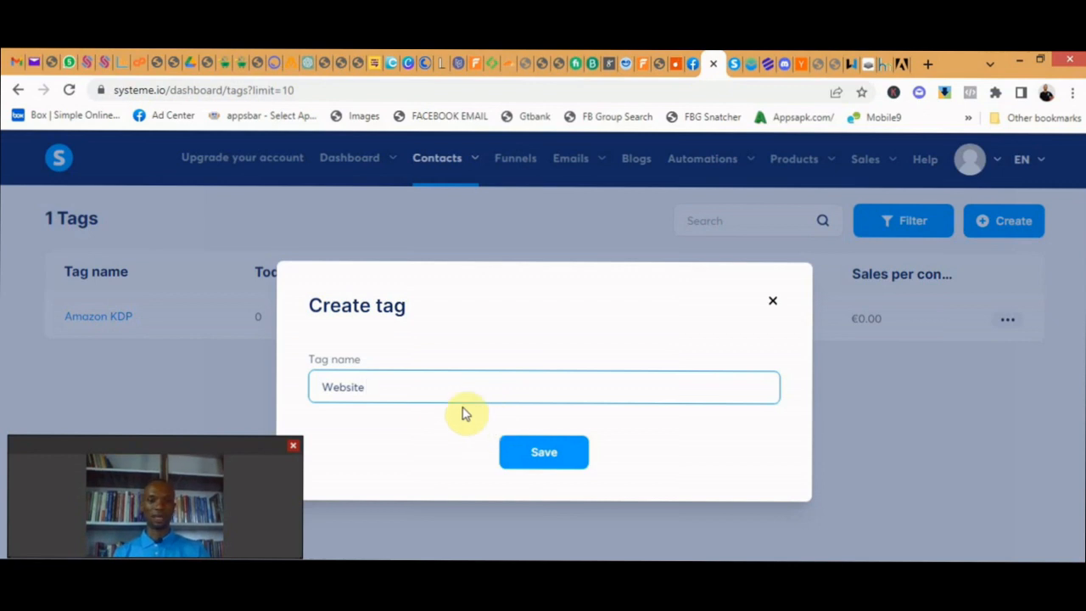
{"action": "left_click", "coordinate": [538, 450]}
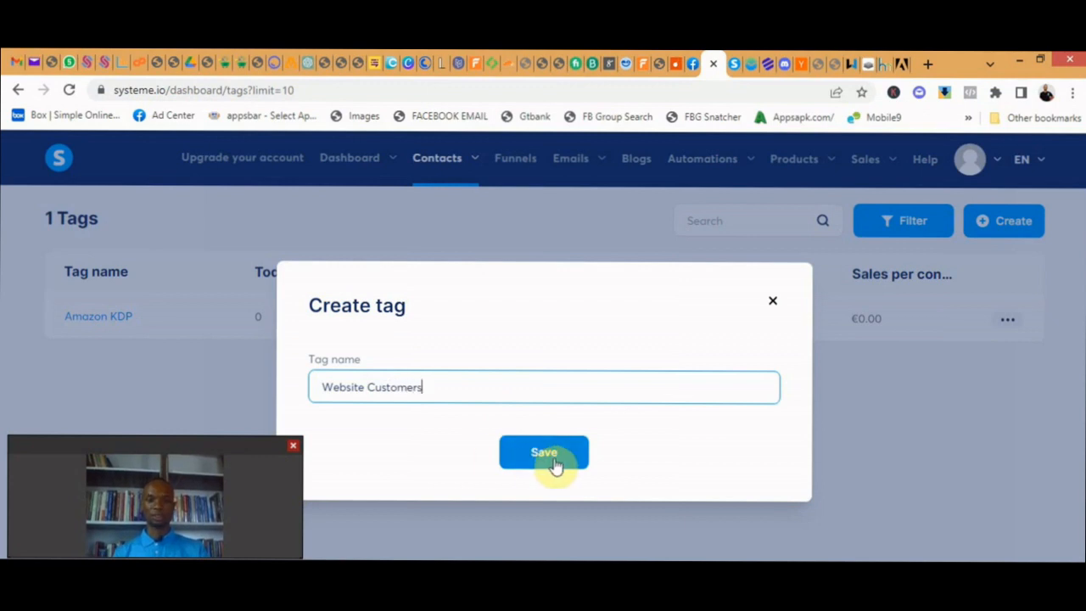
{"action": "left_click", "coordinate": [553, 465]}
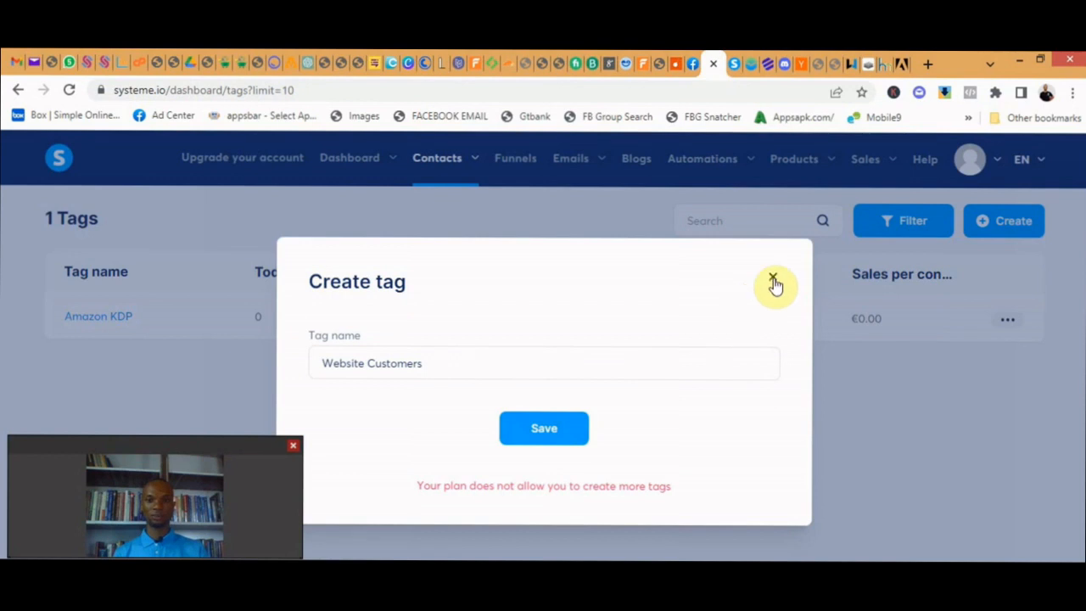
{"action": "left_click", "coordinate": [772, 280]}
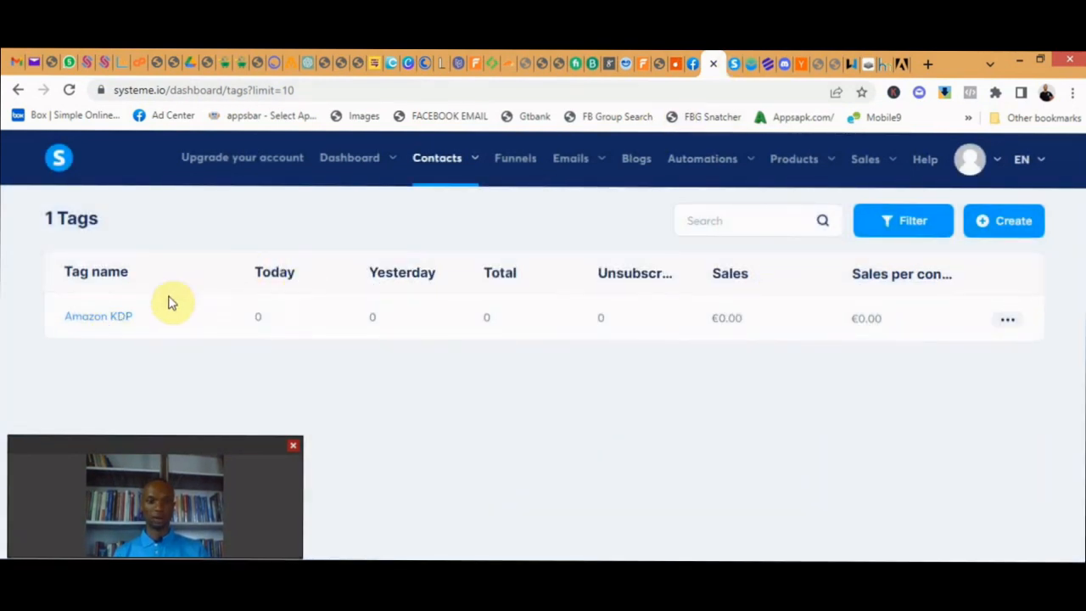
- Delete the existing "Amazon KDP" tag from the contact tags and confirm its removal
{"action": "left_click", "coordinate": [1009, 321]}
{"action": "left_click", "coordinate": [961, 357]}
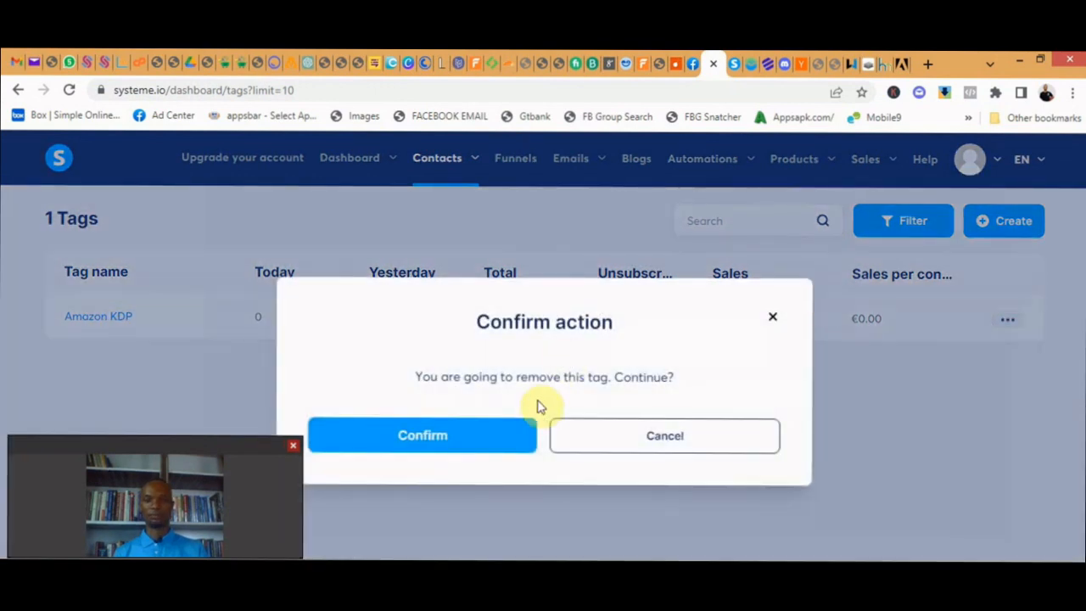
{"action": "left_click", "coordinate": [523, 434]}
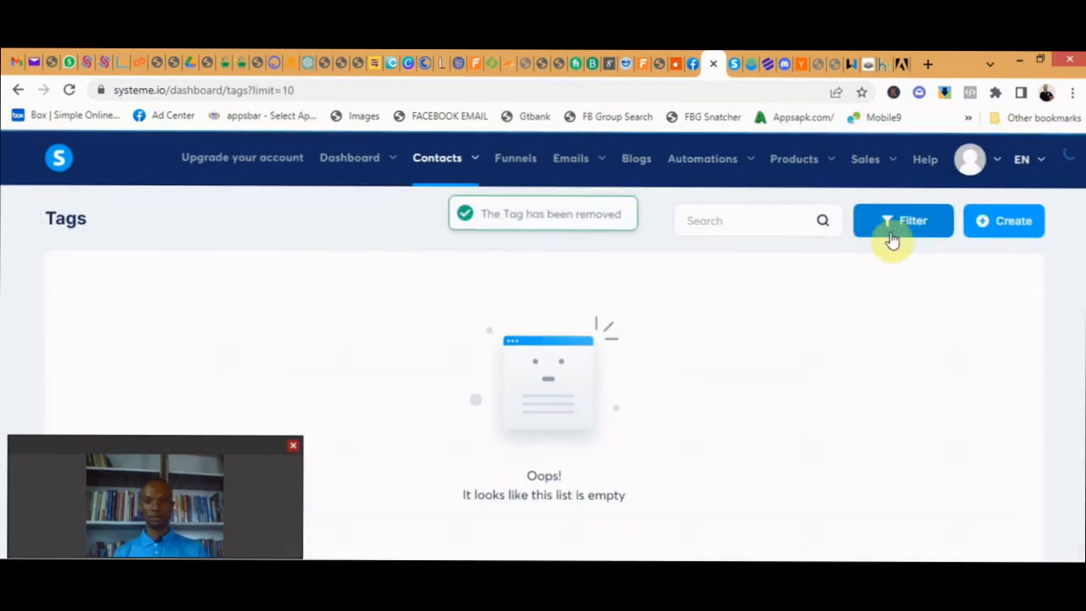
- Create and save a new contact tag named "Website Customers"
{"action": "left_click", "coordinate": [1001, 227]}
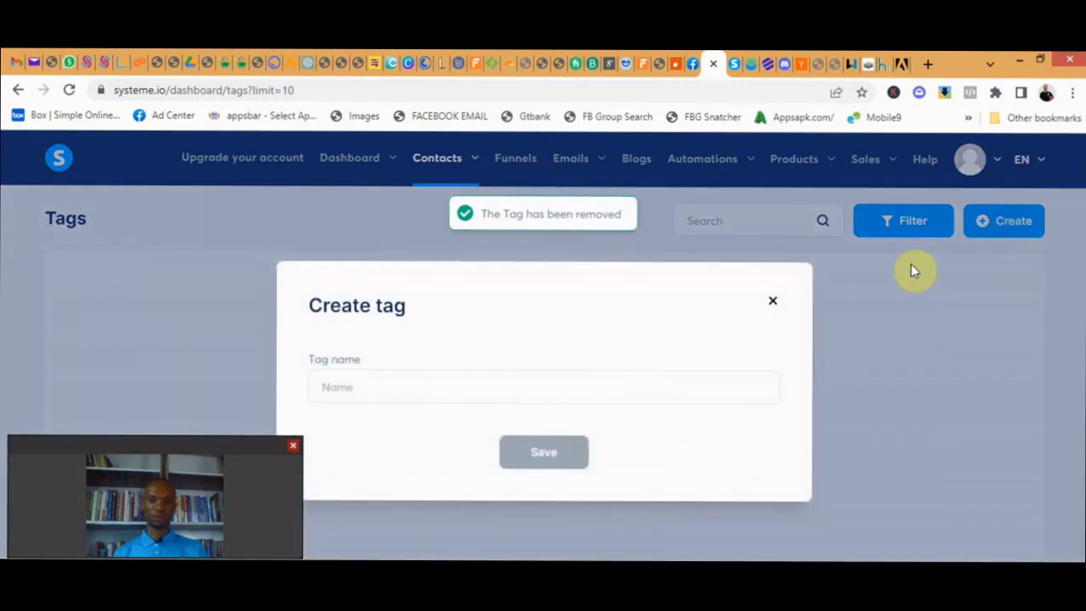
{"action": "left_click", "coordinate": [478, 383]}
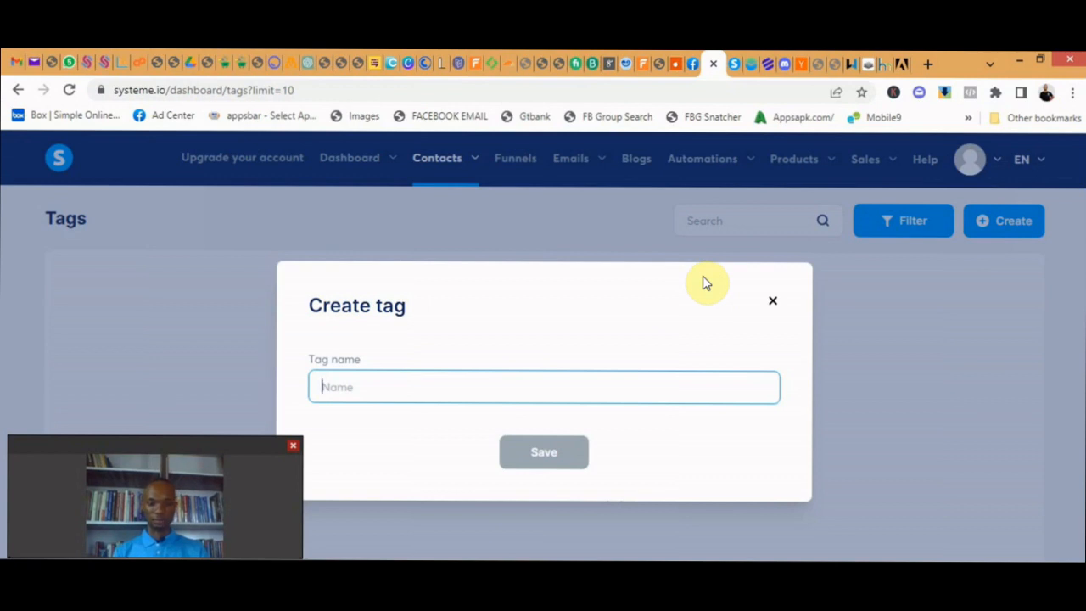
{"action": "type", "text": "eW"}
{"action": "key", "text": "BackSpace"}
{"action": "key", "text": "BackSpace"}
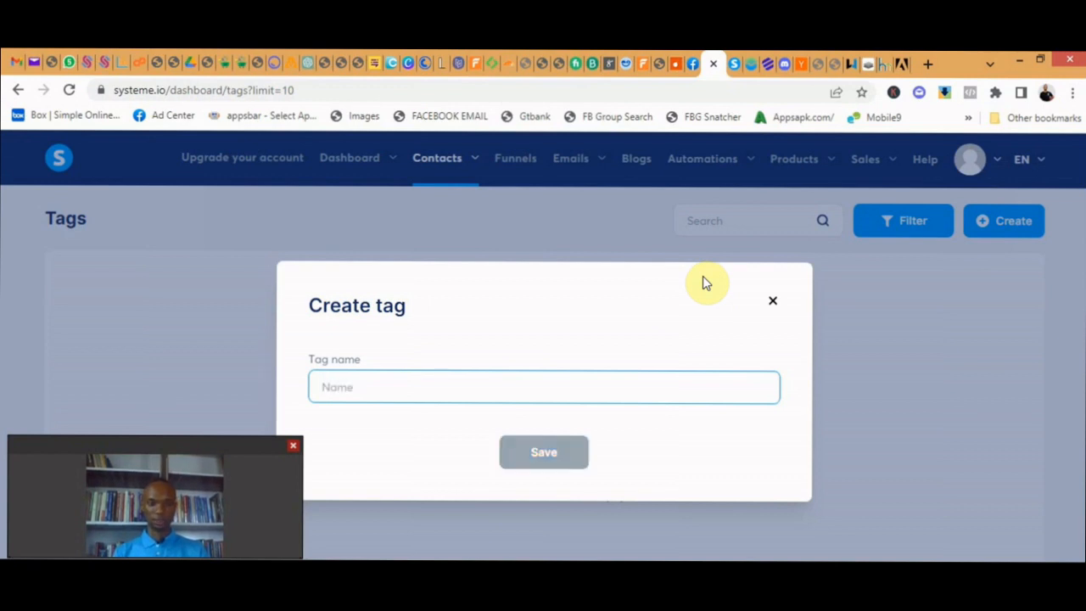
{"action": "type", "text": "Website Customers"}
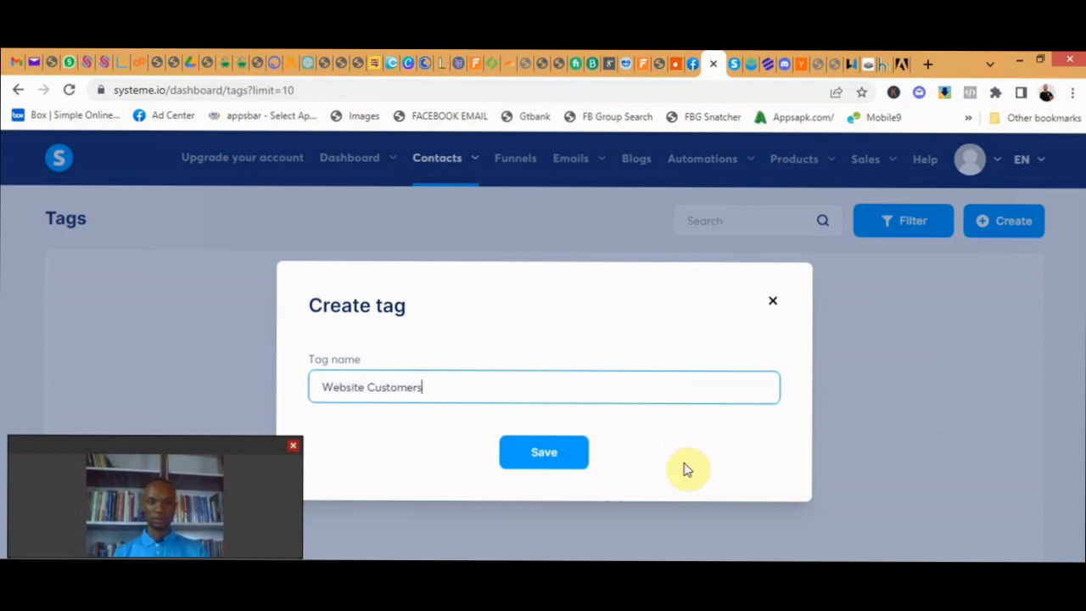
{"action": "left_click", "coordinate": [539, 456]}
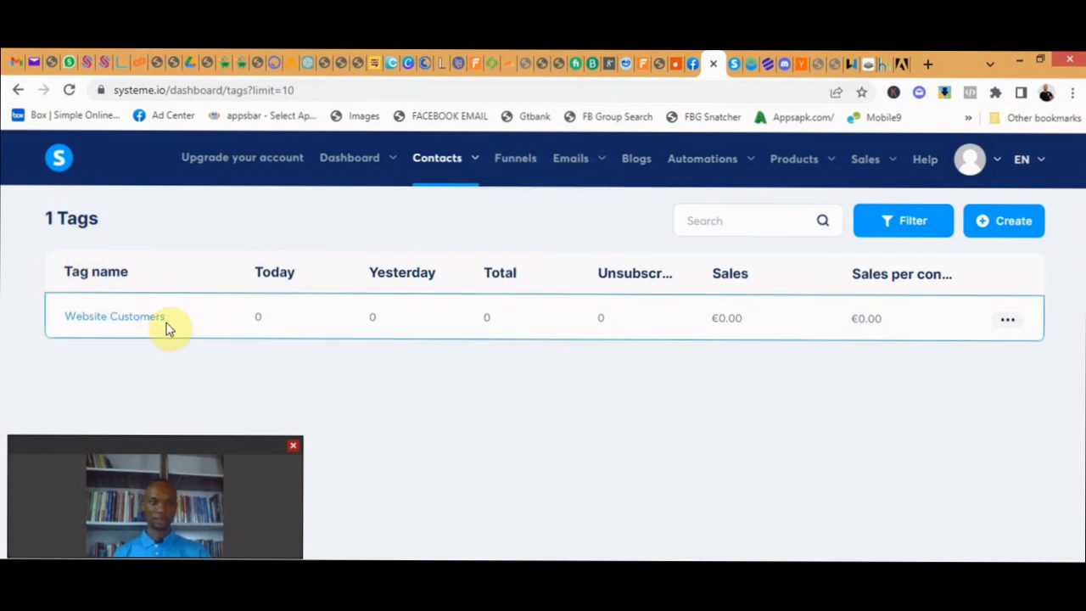
{"action": "mouse_move", "coordinate": [448, 175]}
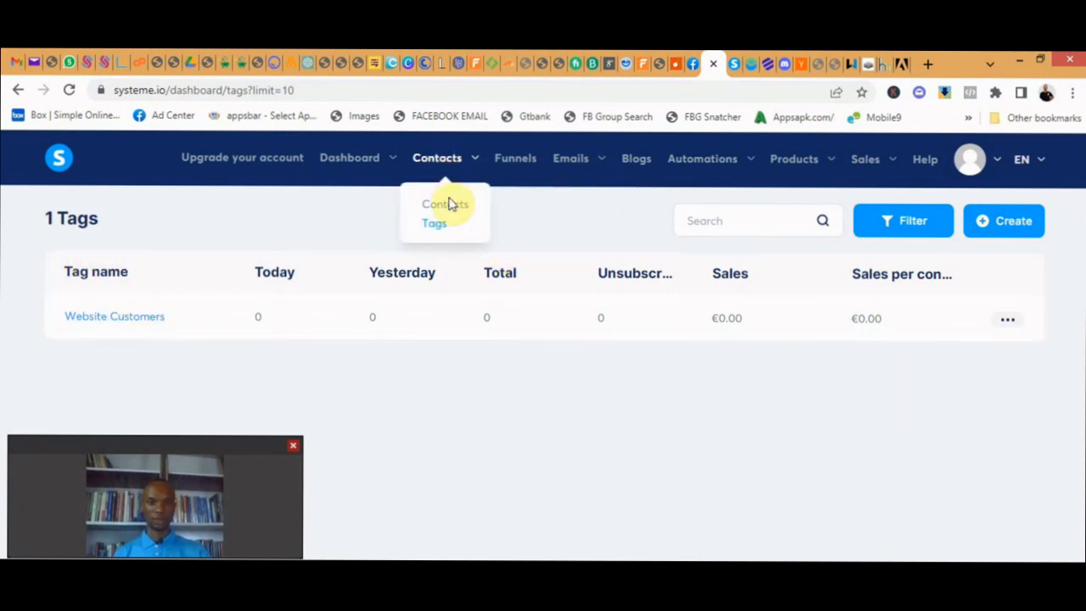
- Look at the contacts list, and create and save a new email campaign named "Website"
{"action": "left_click", "coordinate": [447, 212]}
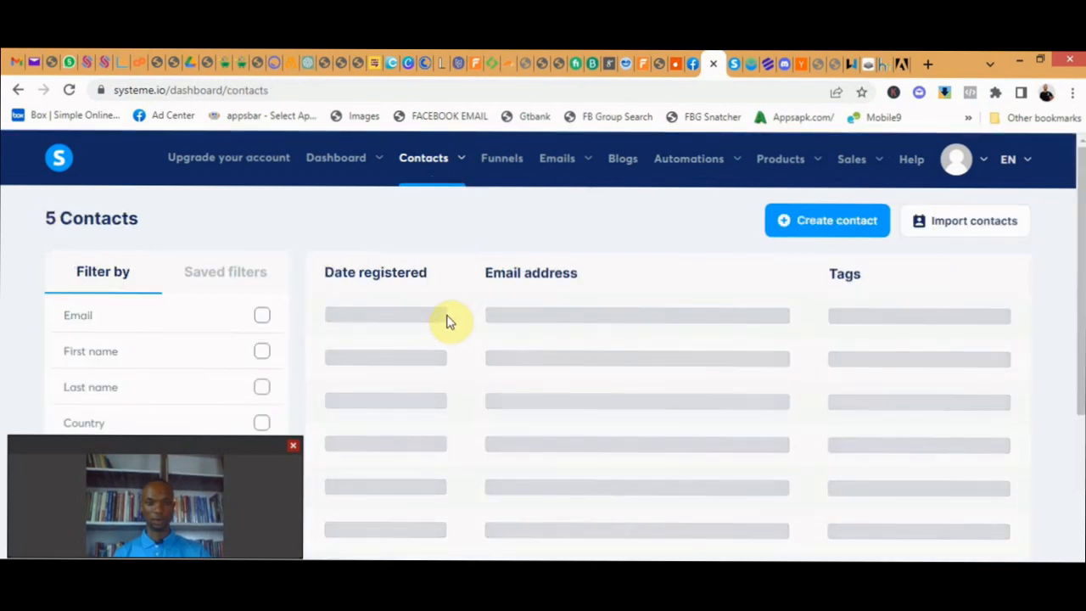
{"action": "mouse_move", "coordinate": [571, 160]}
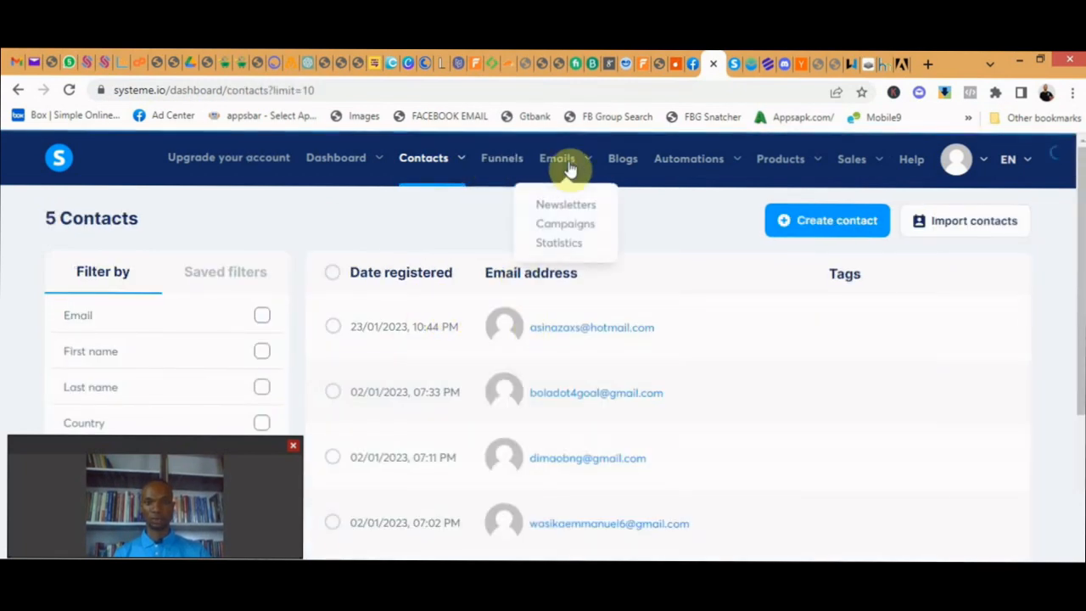
{"action": "left_click", "coordinate": [572, 230]}
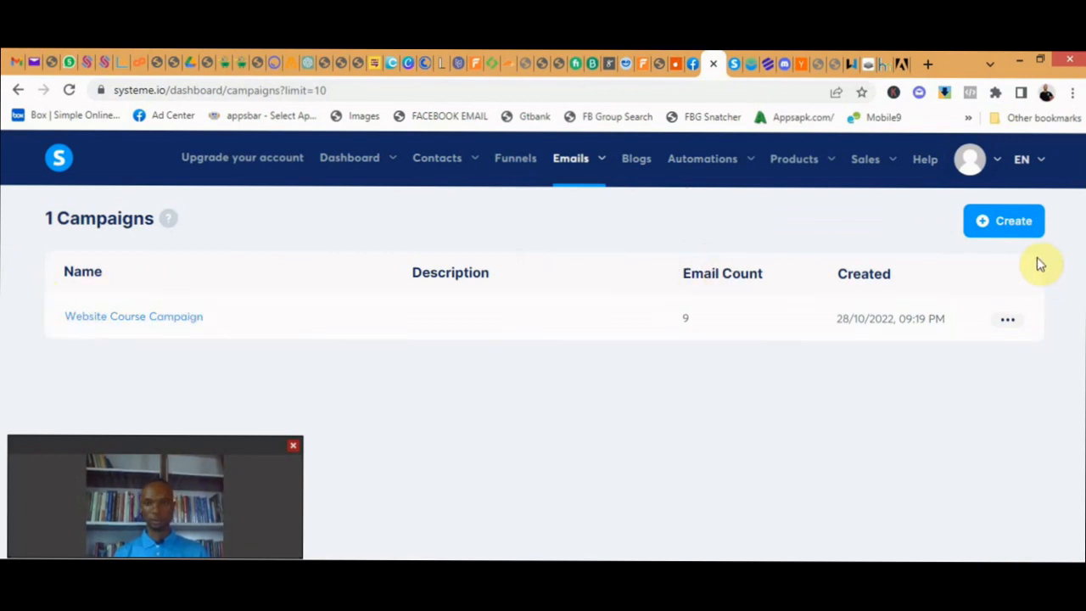
{"action": "left_click", "coordinate": [1019, 229]}
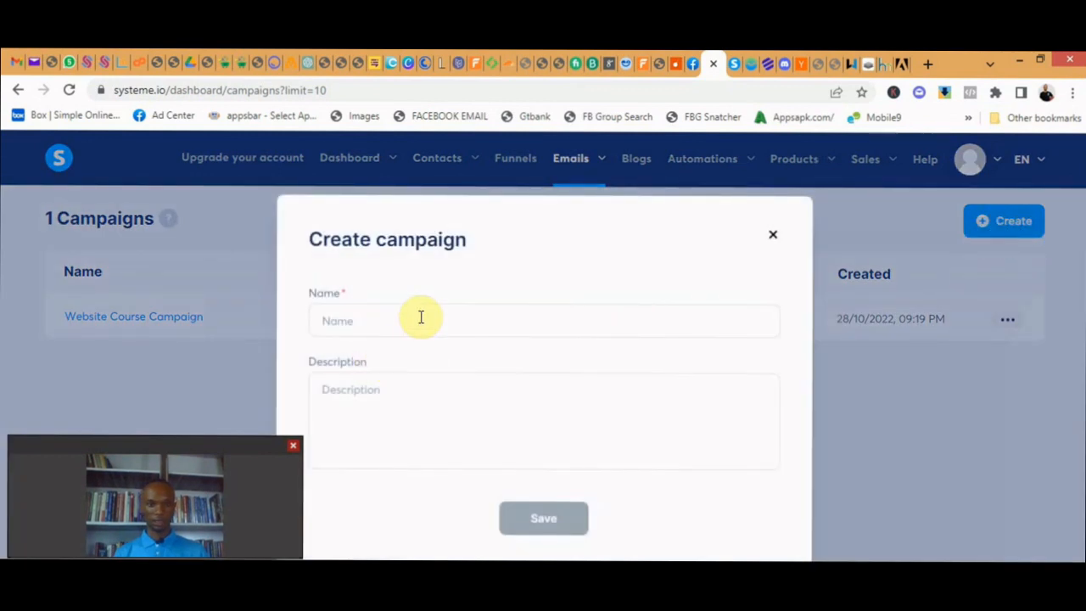
{"action": "left_click", "coordinate": [420, 320]}
{"action": "type", "text": "Website"}
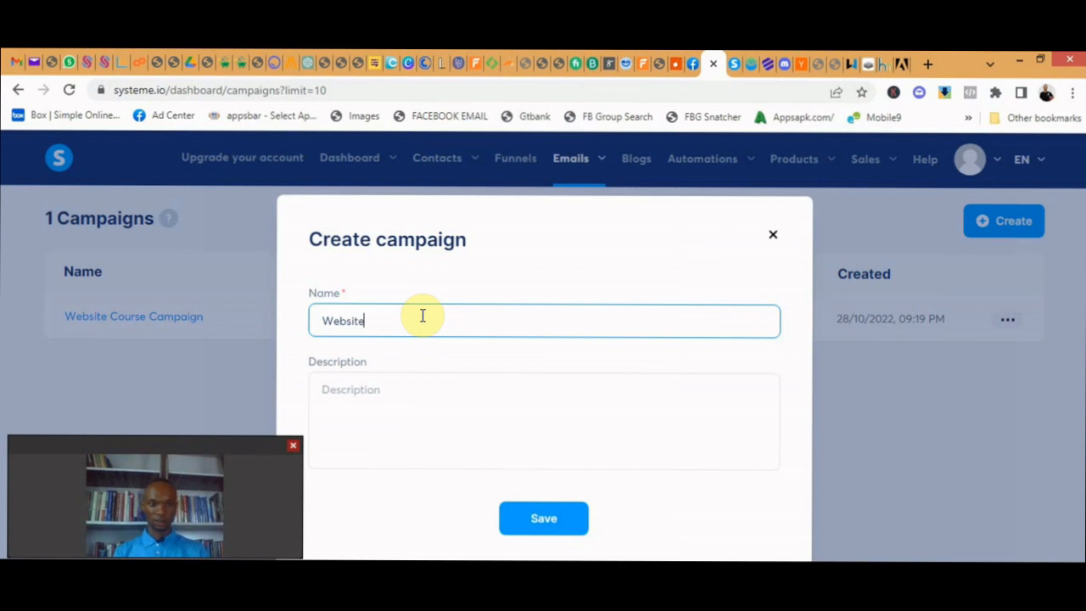
{"action": "left_click", "coordinate": [556, 526]}
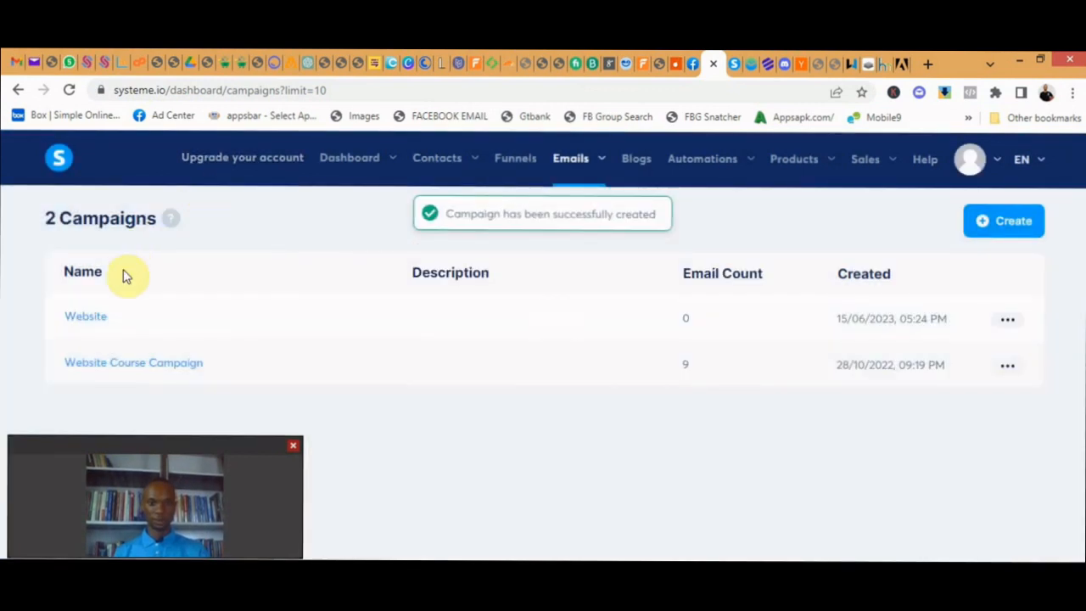
- Add an email with the subject "Download Your Free Website Guide" to the Website campaign, keeping the default sender details, and save it
{"action": "left_click", "coordinate": [93, 317]}
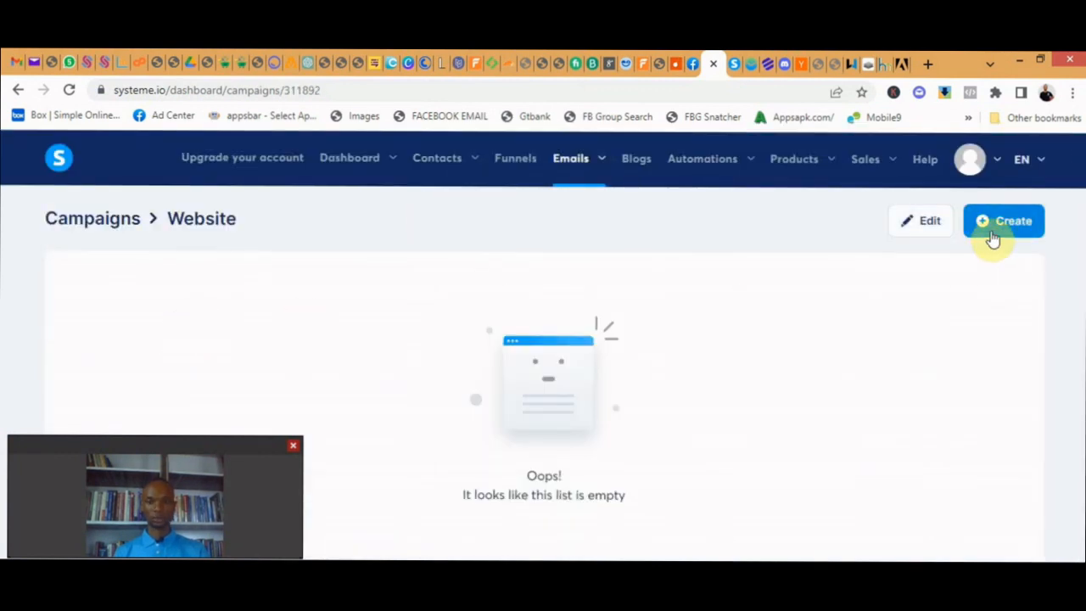
{"action": "left_click", "coordinate": [999, 223]}
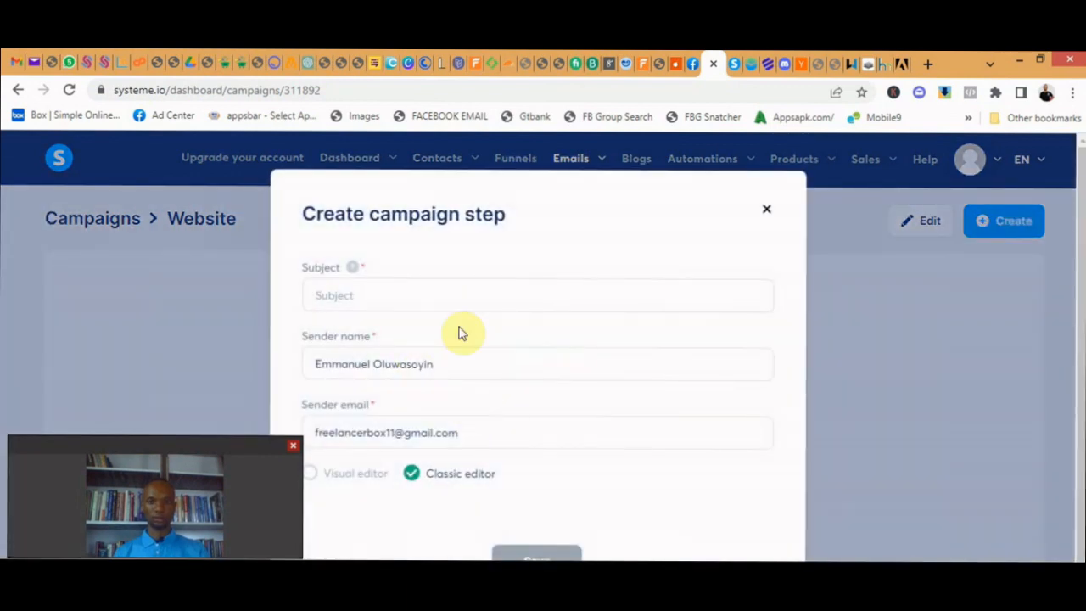
{"action": "left_click", "coordinate": [454, 298]}
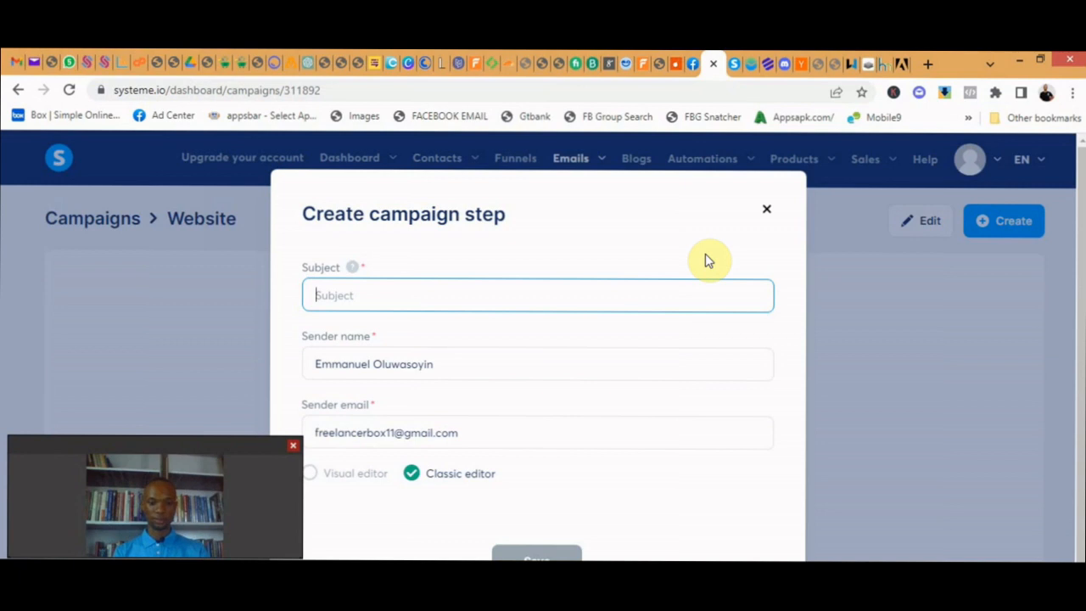
{"action": "type", "text": "Download Your Free"}
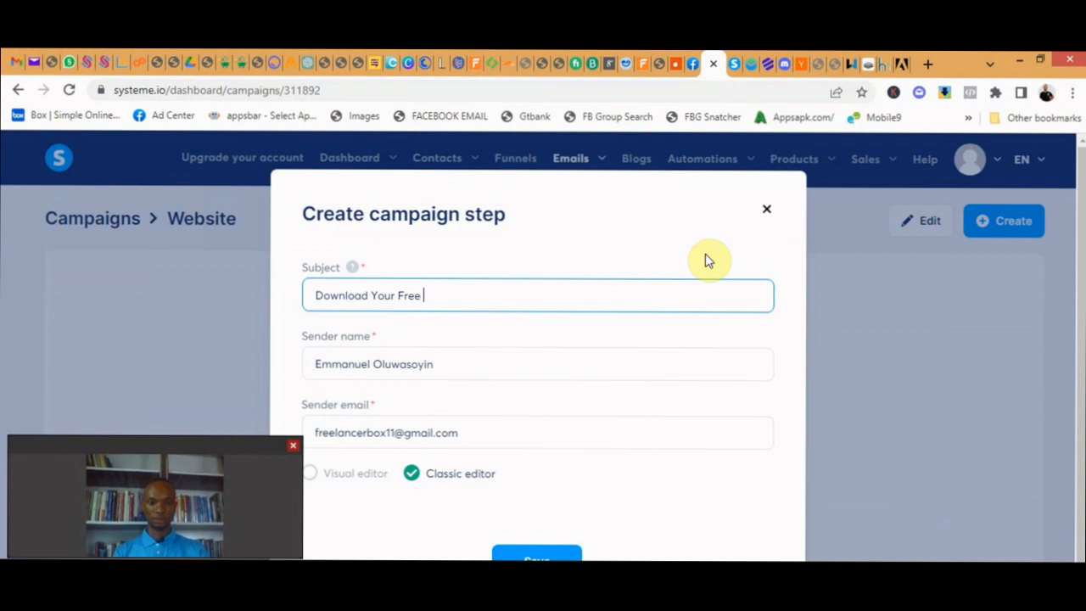
{"action": "type", "text": "Website"}
{"action": "type", "text": "Guide"}
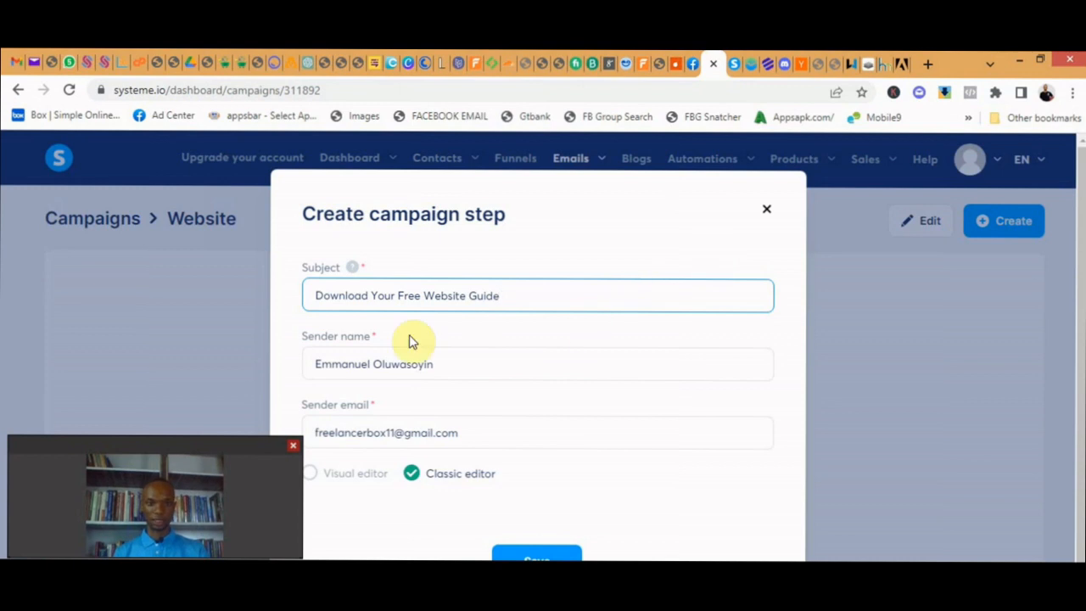
{"action": "scroll", "coordinate": [447, 360], "scroll_direction": "down", "scroll_amount": 1}
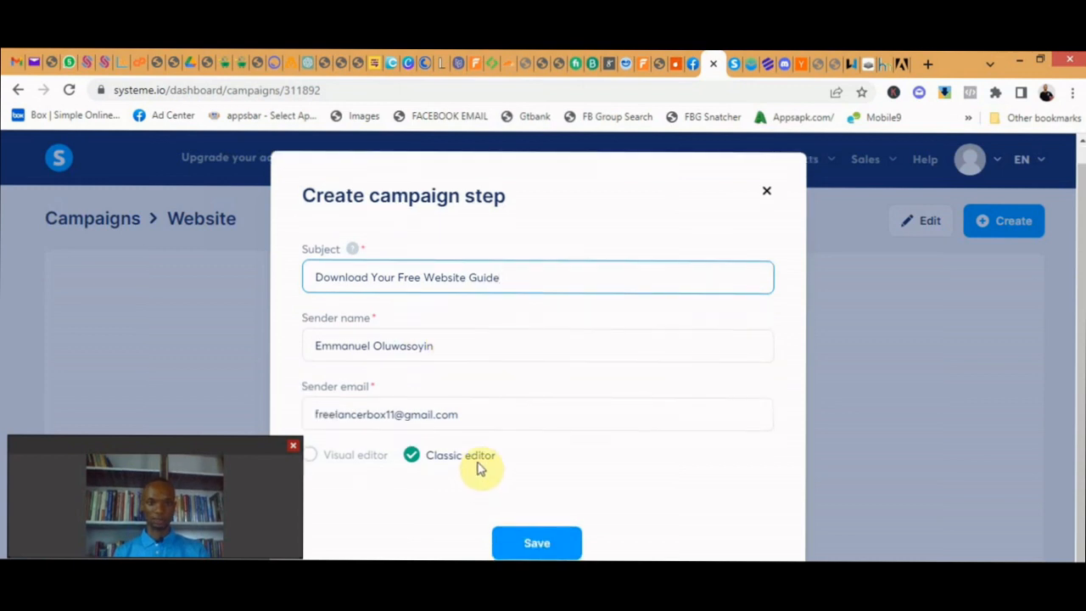
{"action": "left_click", "coordinate": [532, 542]}
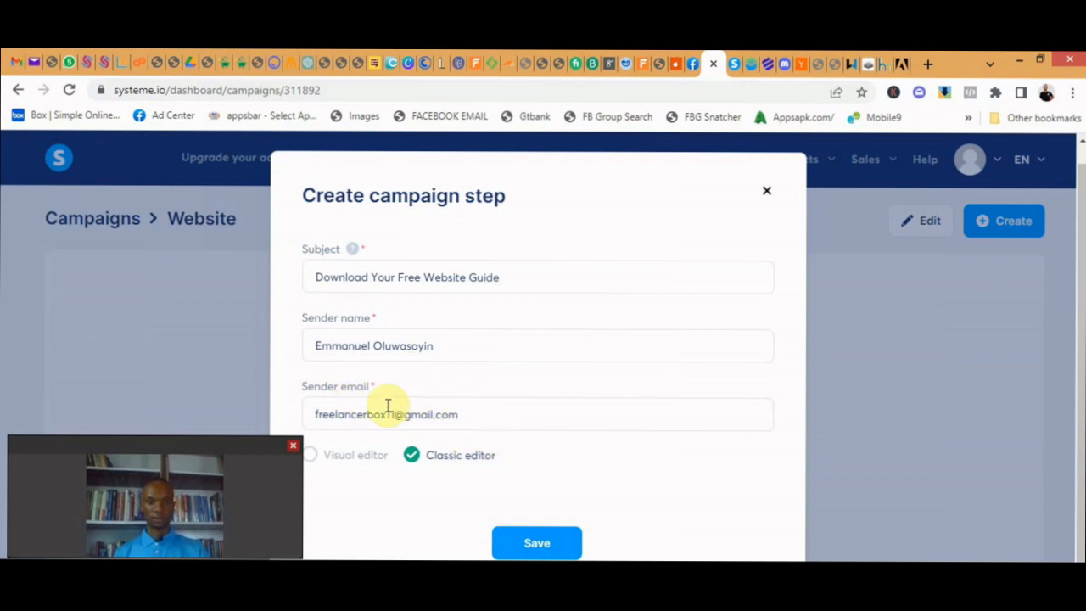
{"action": "left_click", "coordinate": [497, 414]}
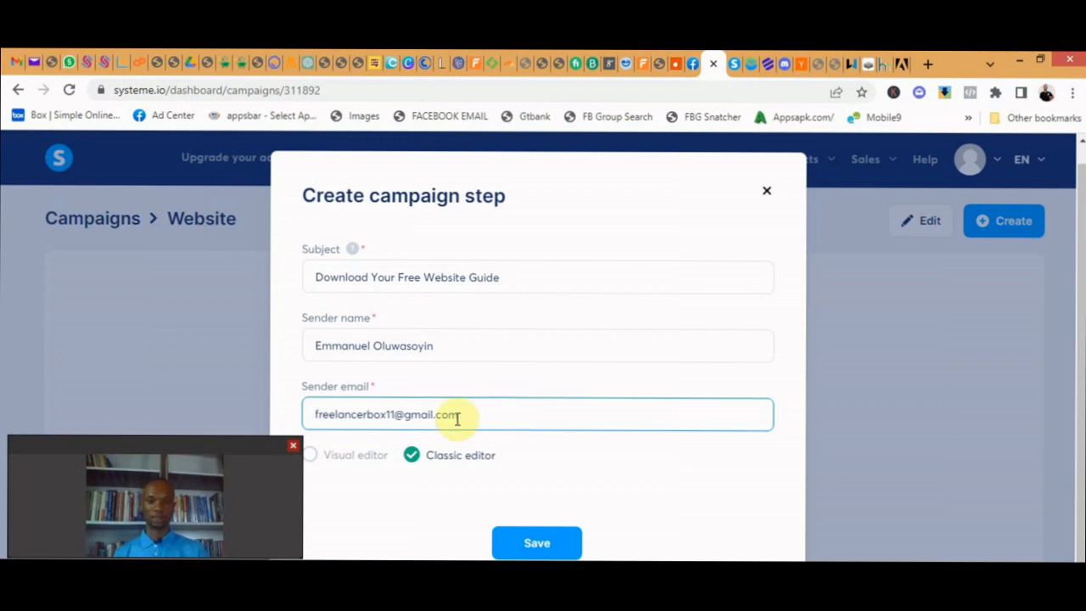
{"action": "left_click", "coordinate": [540, 544]}
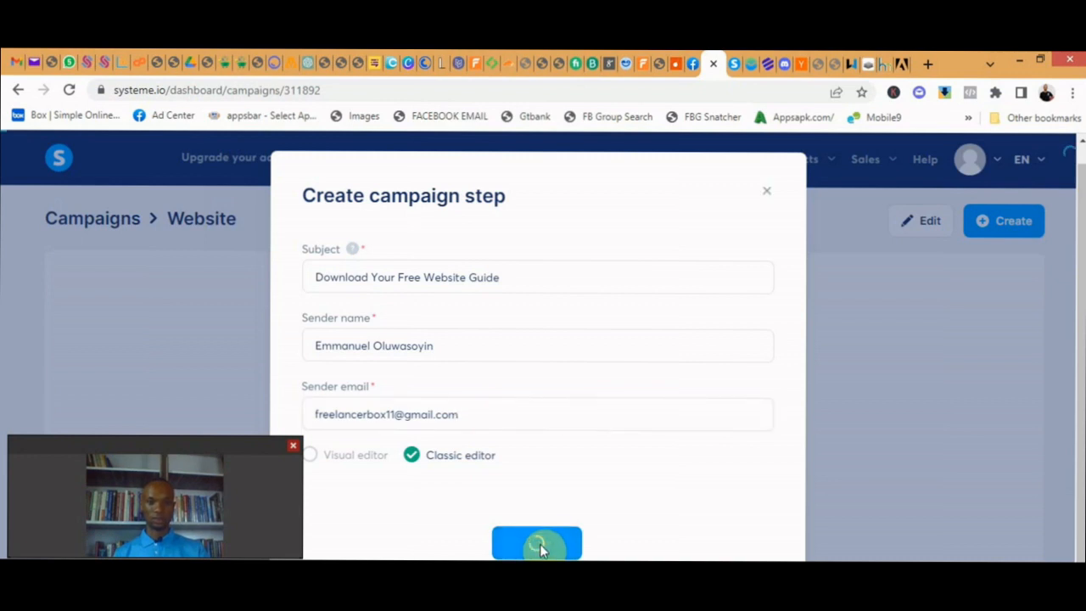
{"action": "left_click", "coordinate": [539, 544]}
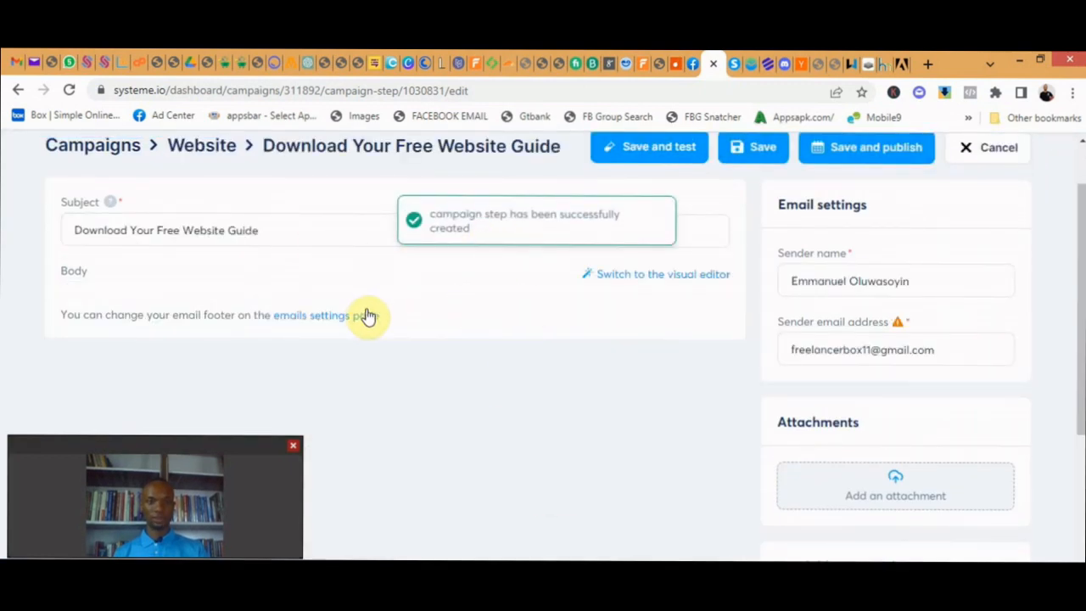
- Start the email body with the word "Yes"
{"action": "scroll", "coordinate": [631, 298], "scroll_direction": "down", "scroll_amount": 2}
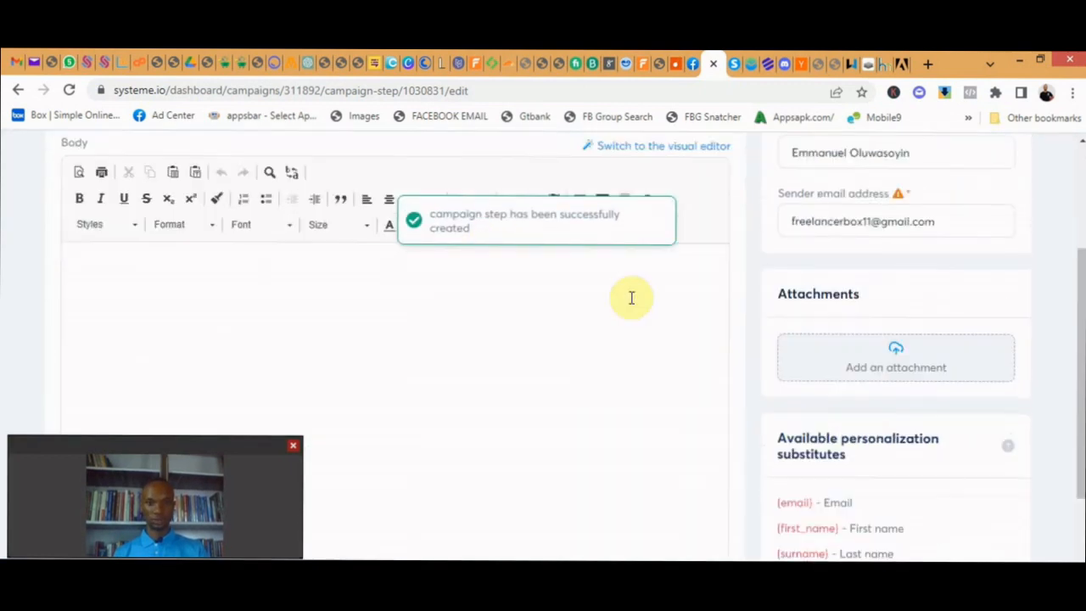
{"action": "scroll", "coordinate": [555, 310], "scroll_direction": "up", "scroll_amount": 2}
{"action": "left_click", "coordinate": [562, 338]}
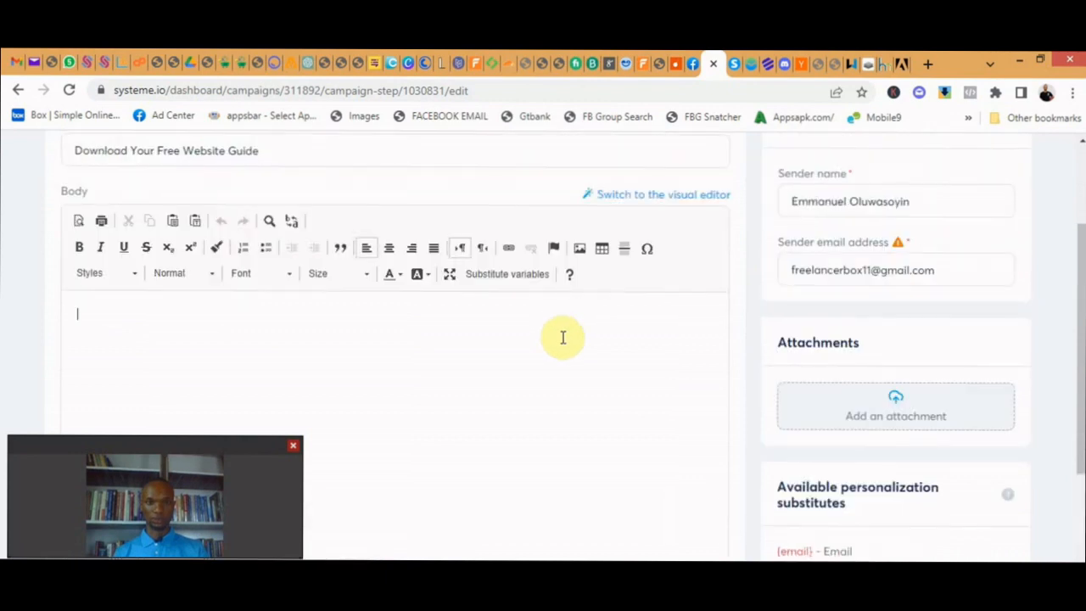
{"action": "scroll", "coordinate": [562, 337], "scroll_direction": "up", "scroll_amount": 3}
{"action": "scroll", "coordinate": [571, 338], "scroll_direction": "down", "scroll_amount": 2}
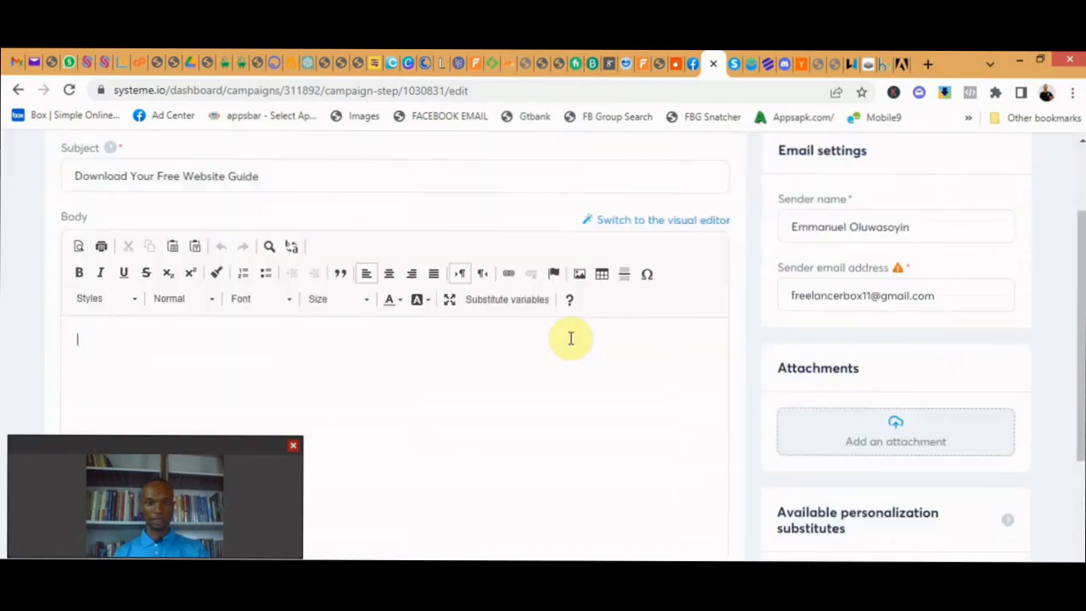
{"action": "scroll", "coordinate": [571, 339], "scroll_direction": "down", "scroll_amount": 1}
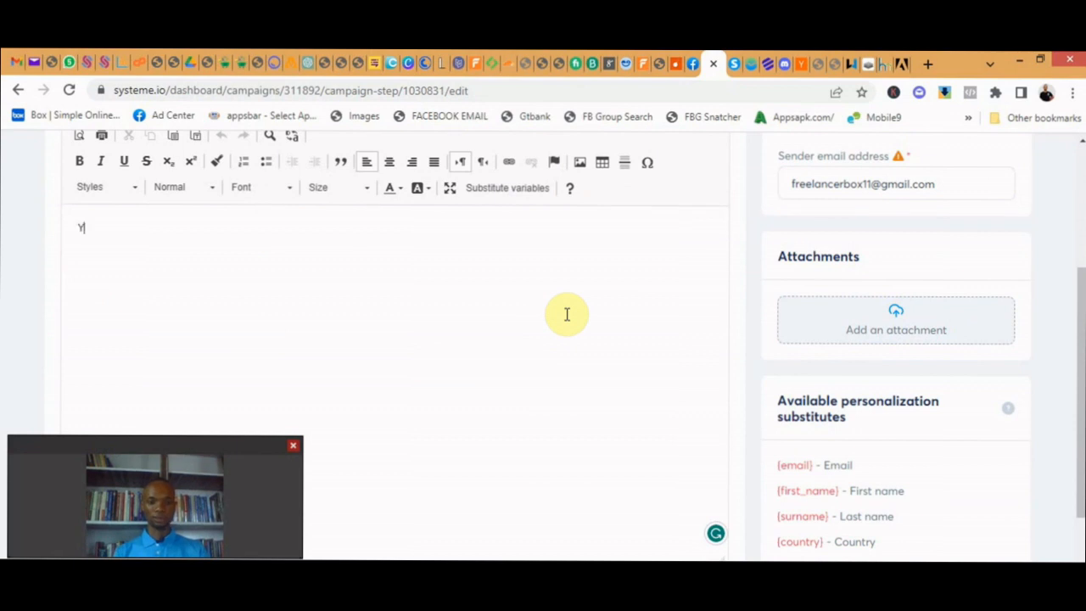
{"action": "scroll", "coordinate": [789, 373], "scroll_direction": "down", "scroll_amount": 1}
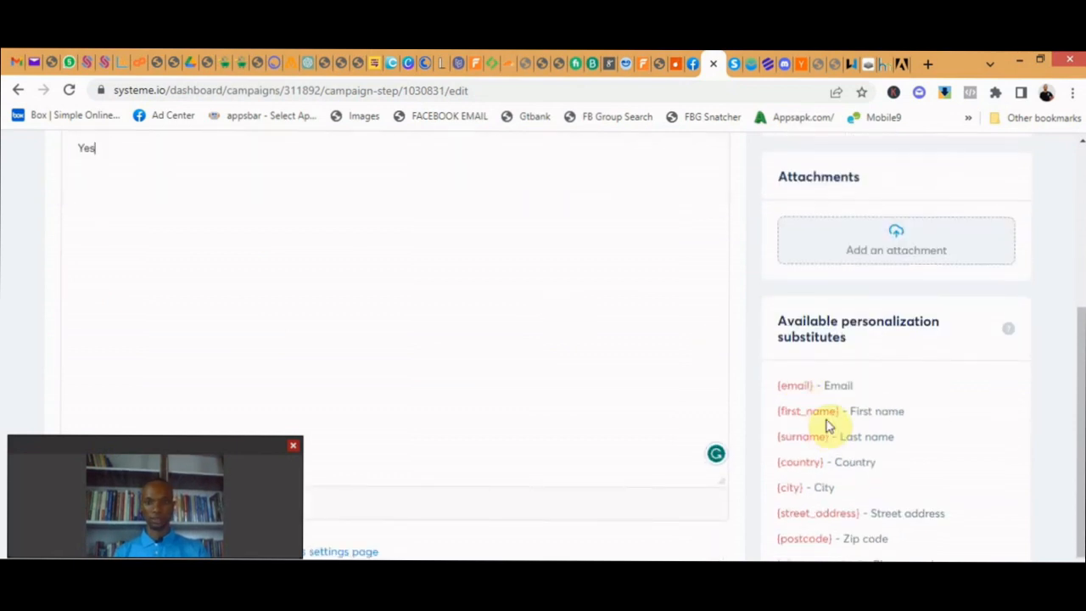
- Insert the greeting "Hi {first_name}." above "Yes" using the first name substitute, with a blank line between them
{"action": "left_click_drag", "start_coordinate": [840, 412], "coordinate": [777, 416]}
{"action": "key", "text": "ctrl+c"}
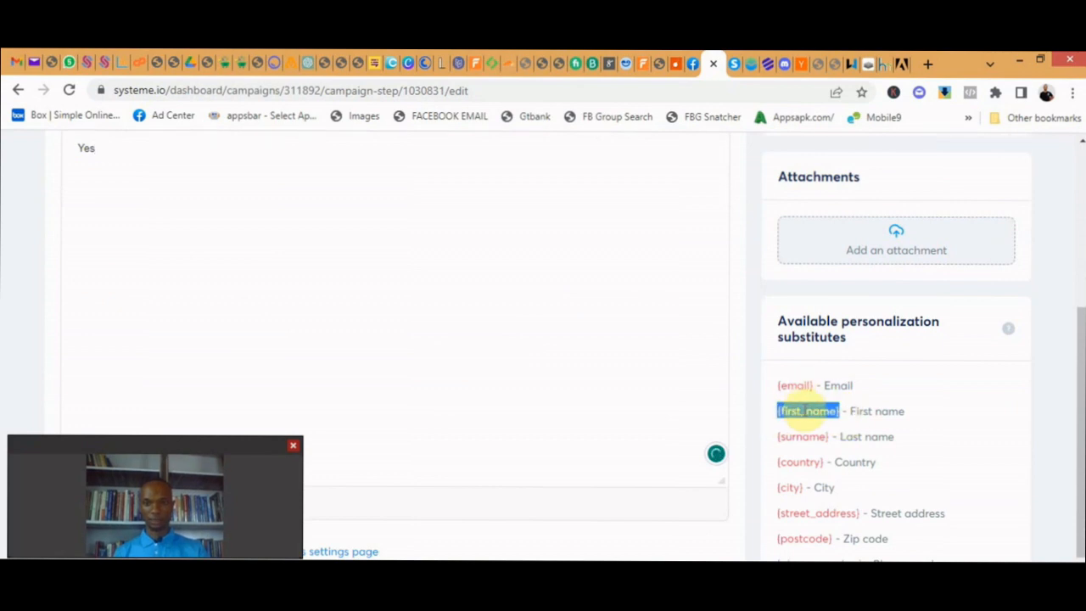
{"action": "scroll", "coordinate": [133, 245], "scroll_direction": "up", "scroll_amount": 2}
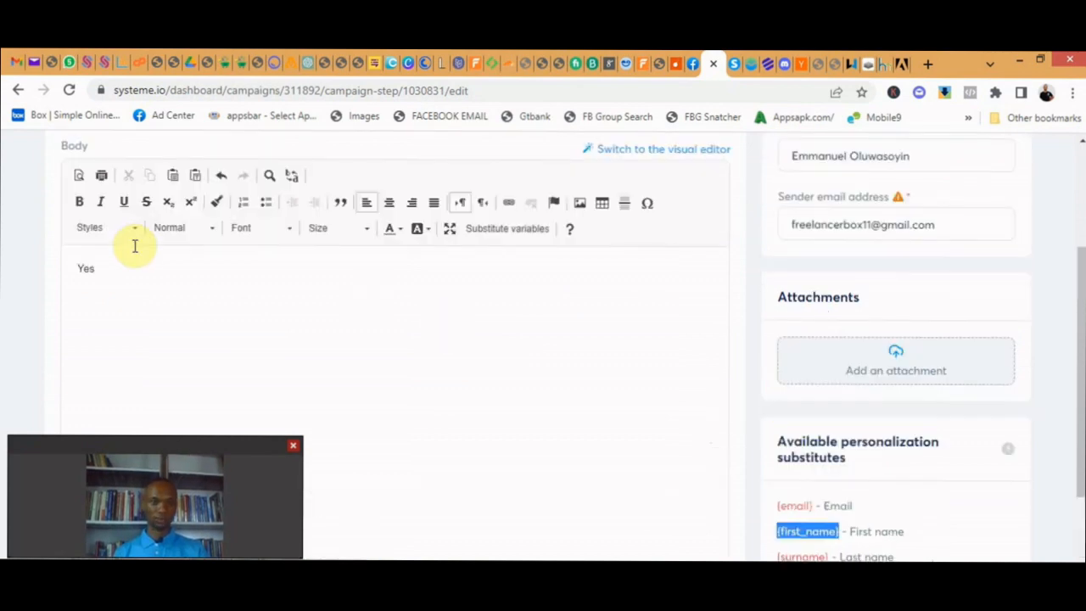
{"action": "left_click", "coordinate": [78, 308]}
{"action": "type", "text": "Hi"}
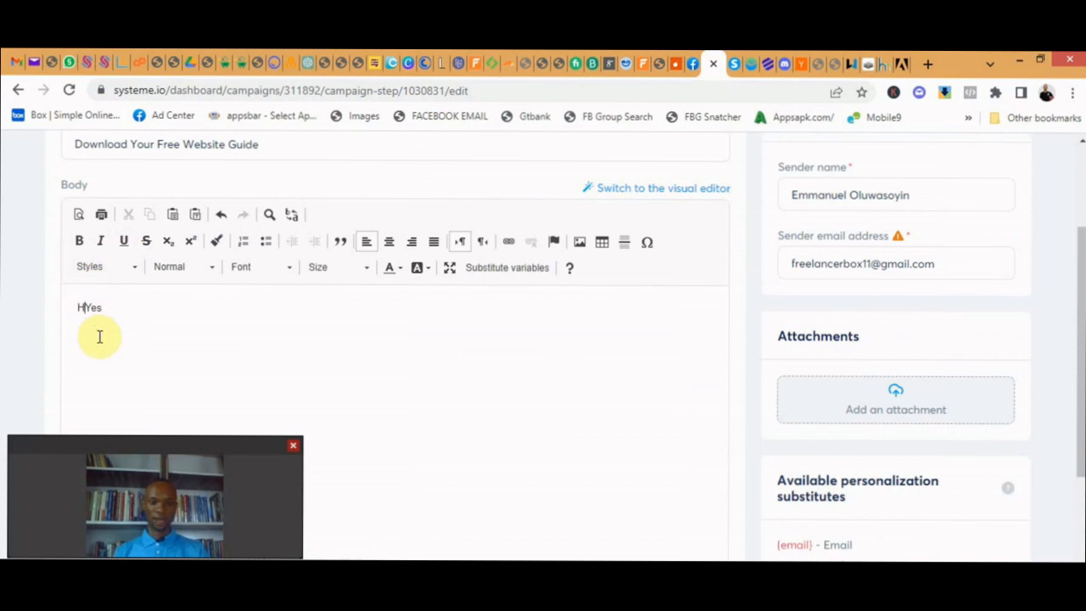
{"action": "key", "text": "ctrl+v"}
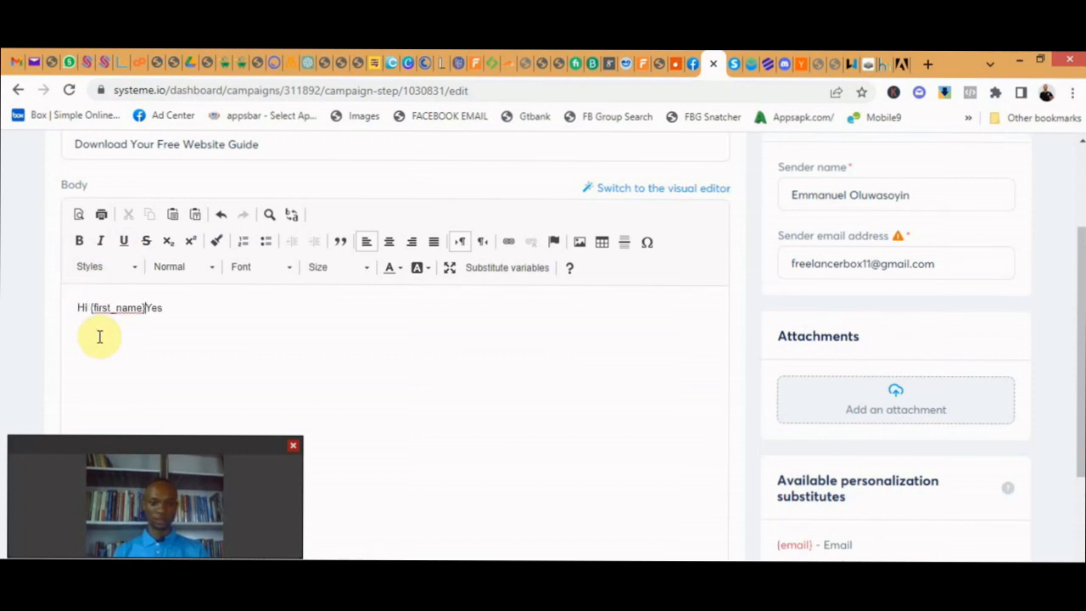
{"action": "type", "text": "."}
{"action": "key", "text": "Return"}
{"action": "key", "text": "Return"}
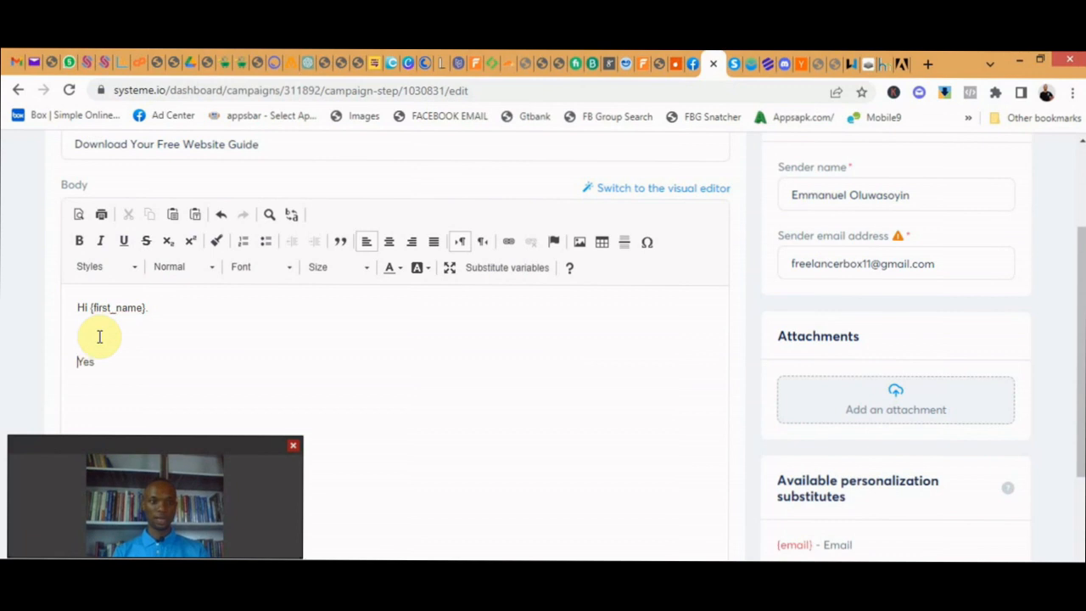
{"action": "key", "text": "BackSpace"}
{"action": "key", "text": "Return"}
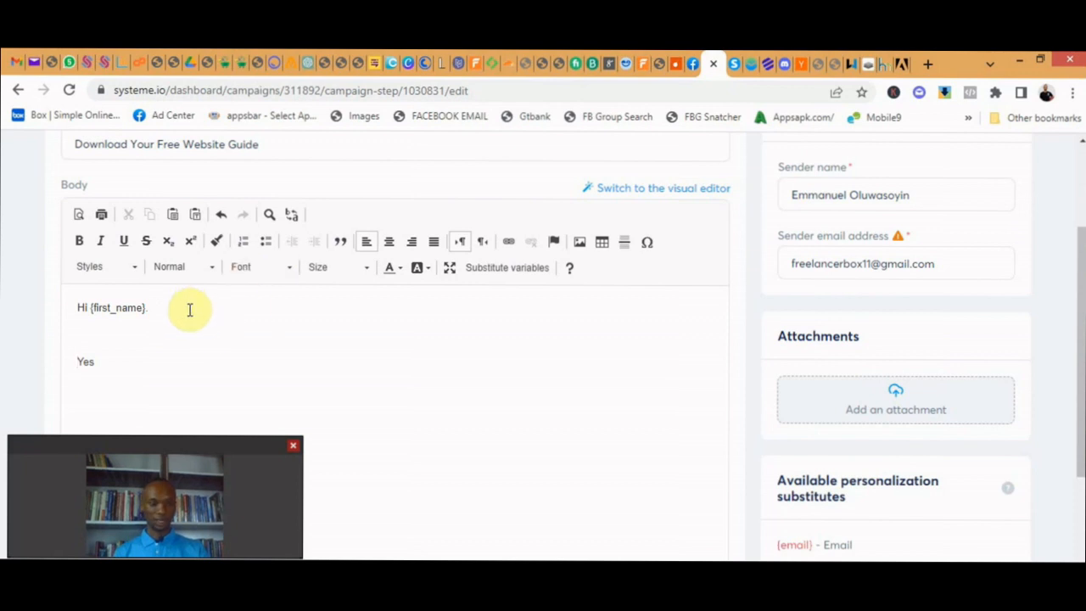
- Examine the available personalization substitutes, especially {email} and {first_name}, and review the email body and sender settings
{"action": "scroll", "coordinate": [178, 333], "scroll_direction": "up", "scroll_amount": 1}
{"action": "scroll", "coordinate": [195, 340], "scroll_direction": "down", "scroll_amount": 2}
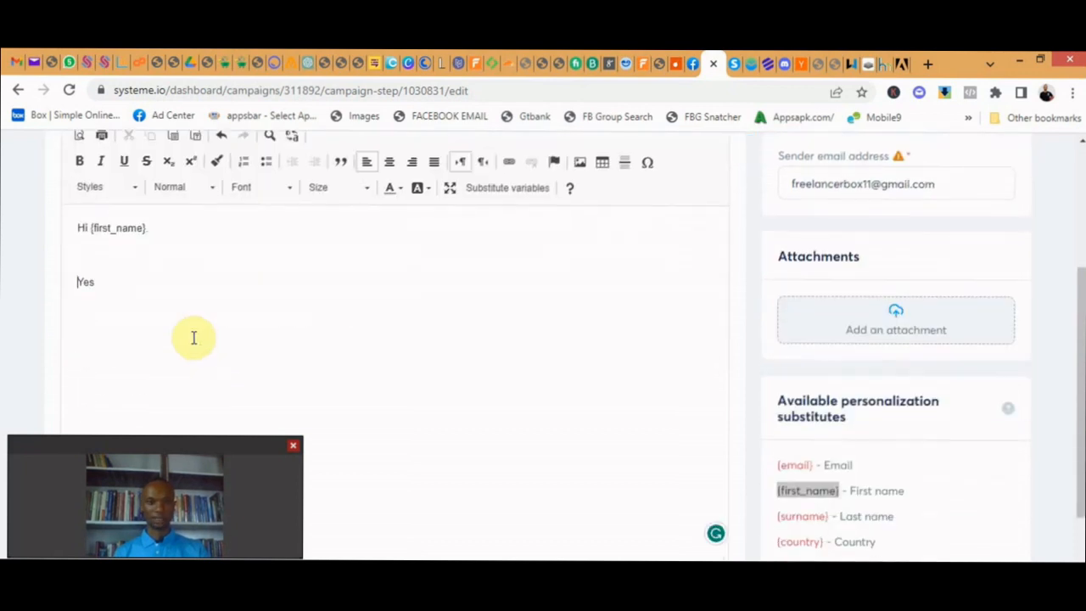
{"action": "scroll", "coordinate": [194, 338], "scroll_direction": "up", "scroll_amount": 1}
{"action": "scroll", "coordinate": [921, 393], "scroll_direction": "down", "scroll_amount": 4}
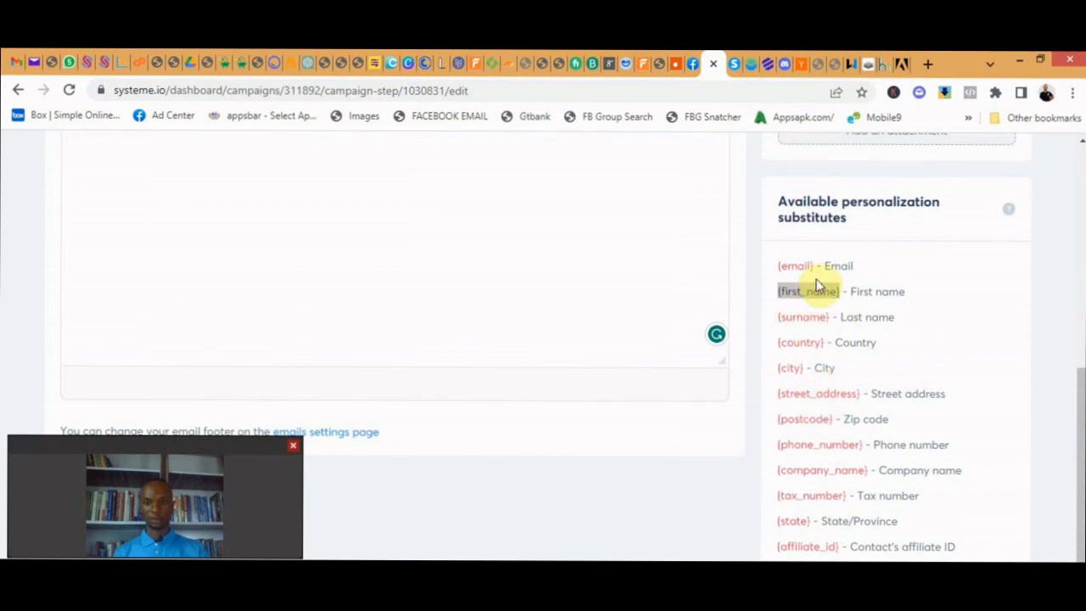
{"action": "left_click_drag", "start_coordinate": [819, 270], "coordinate": [782, 268]}
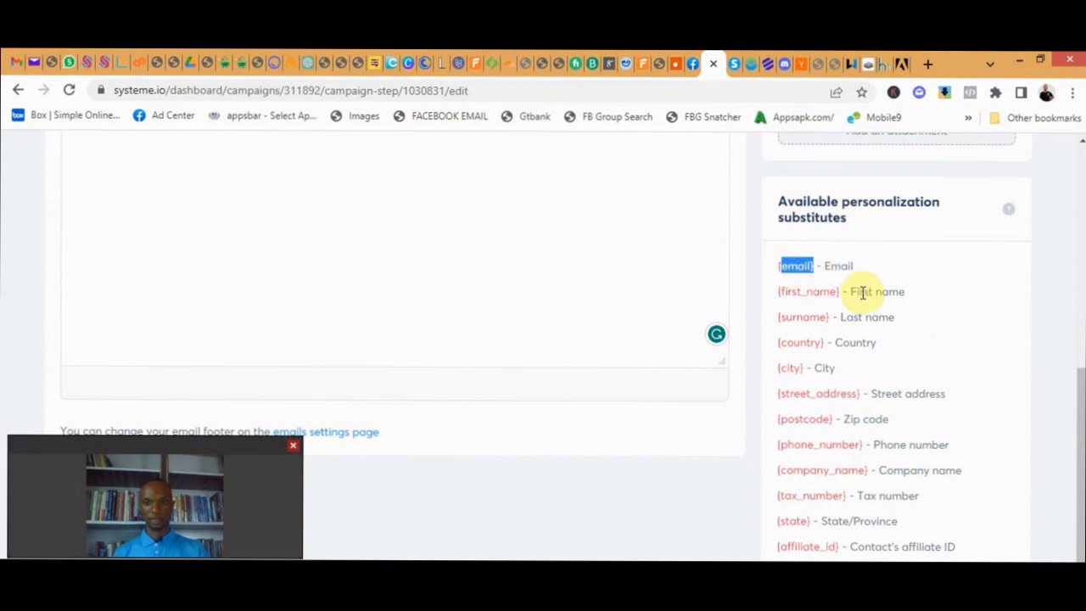
{"action": "left_click_drag", "start_coordinate": [842, 294], "coordinate": [780, 301]}
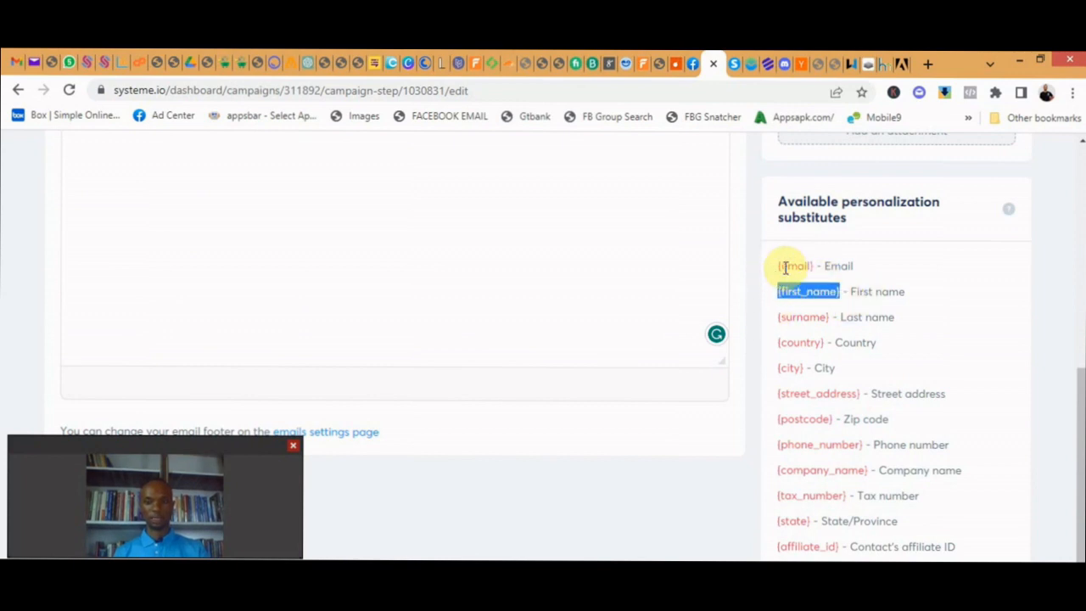
{"action": "left_click_drag", "start_coordinate": [778, 267], "coordinate": [816, 272]}
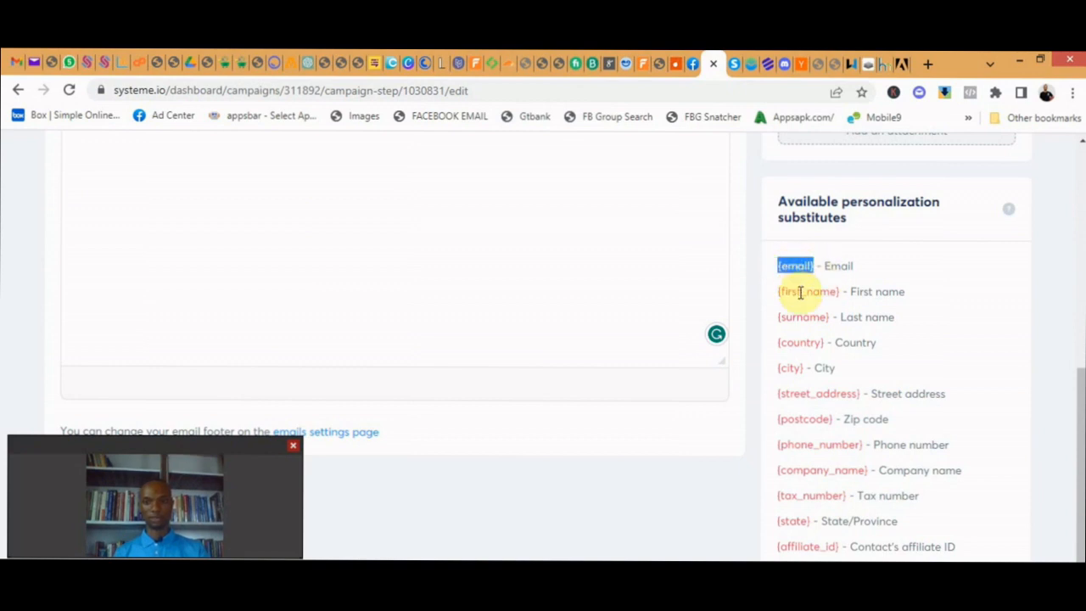
{"action": "left_click", "coordinate": [800, 292]}
{"action": "scroll", "coordinate": [453, 296], "scroll_direction": "up", "scroll_amount": 3}
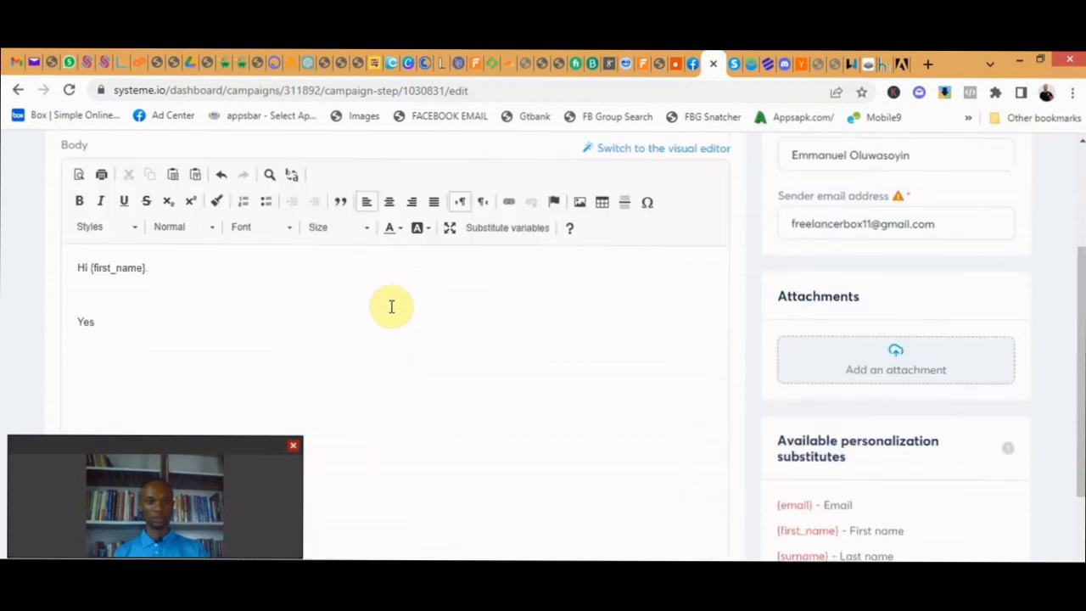
{"action": "left_click", "coordinate": [264, 324]}
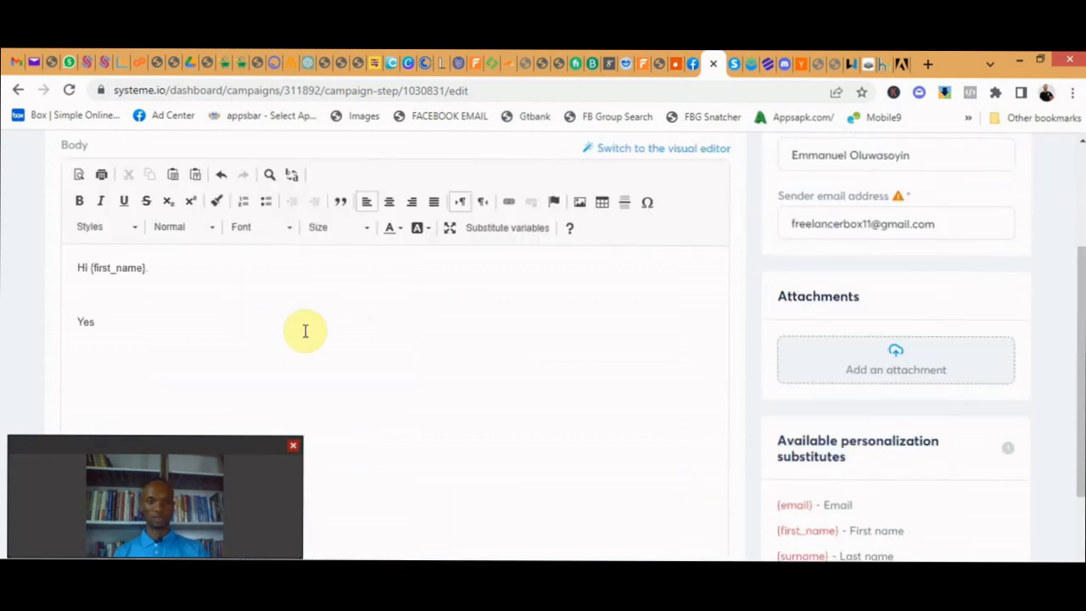
{"action": "scroll", "coordinate": [487, 342], "scroll_direction": "up", "scroll_amount": 3}
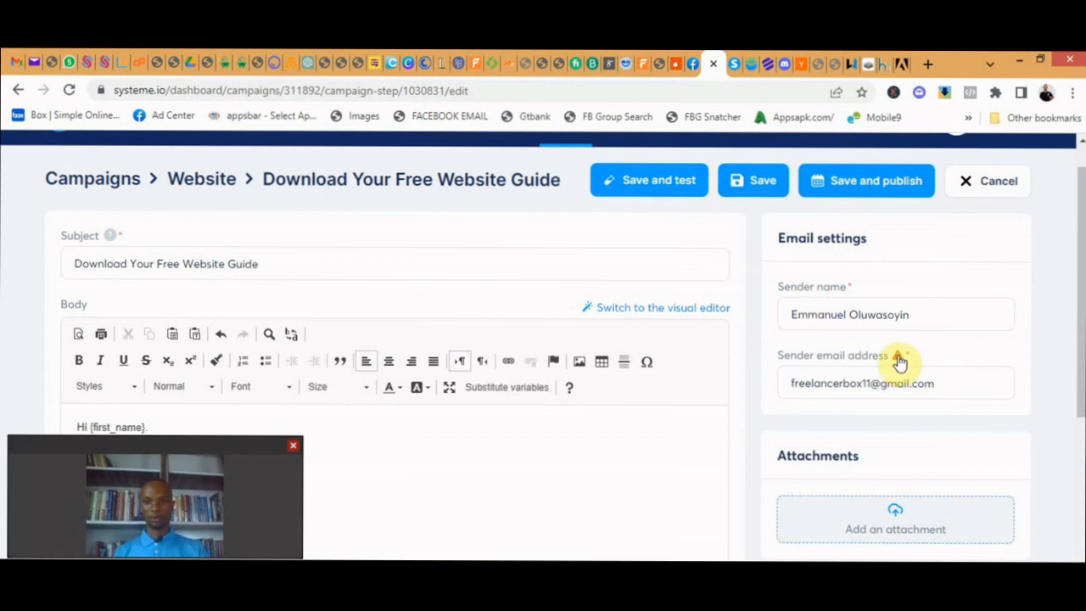
- Publish the "Download Your Free Website Guide" email with a sending delay of 0 days and save it
{"action": "mouse_move", "coordinate": [901, 361]}
{"action": "scroll", "coordinate": [859, 206], "scroll_direction": "down", "scroll_amount": 4}
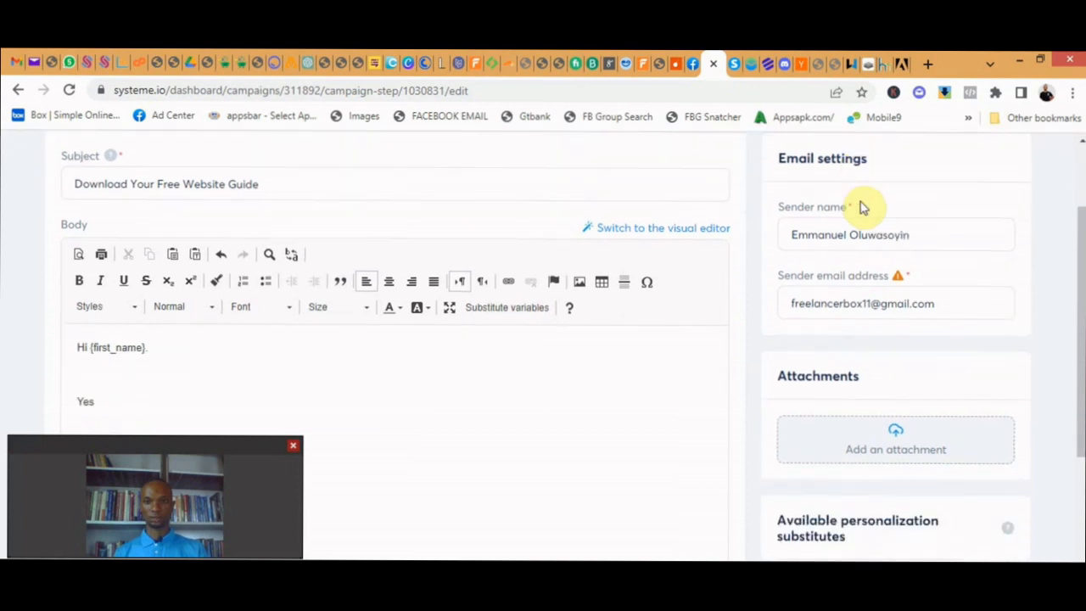
{"action": "scroll", "coordinate": [859, 206], "scroll_direction": "down", "scroll_amount": 1}
{"action": "scroll", "coordinate": [859, 206], "scroll_direction": "up", "scroll_amount": 3}
{"action": "scroll", "coordinate": [859, 207], "scroll_direction": "down", "scroll_amount": 1}
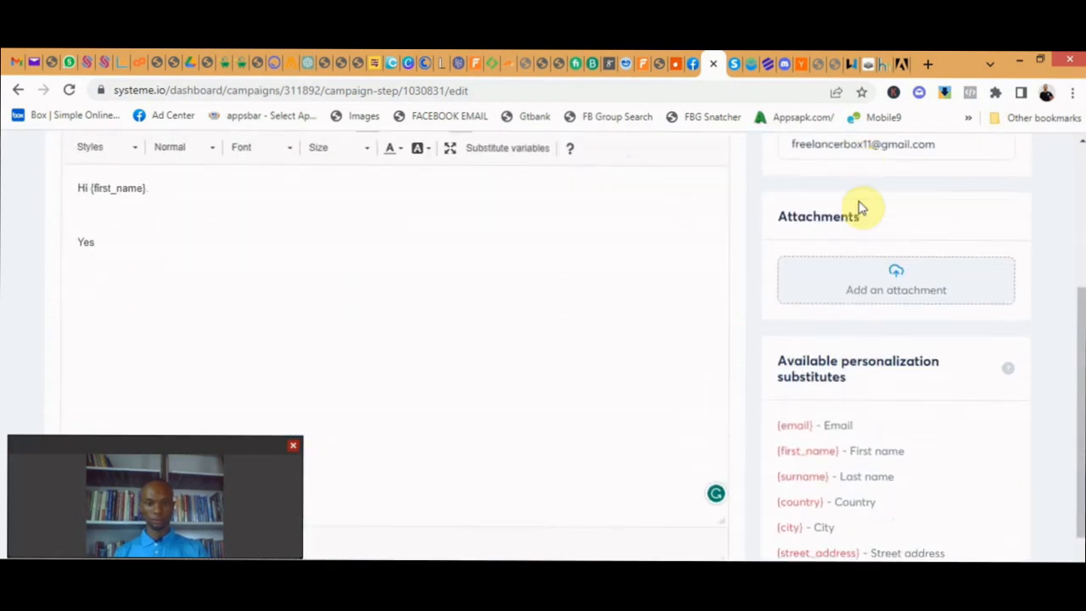
{"action": "scroll", "coordinate": [858, 206], "scroll_direction": "down", "scroll_amount": 2}
{"action": "scroll", "coordinate": [853, 203], "scroll_direction": "up", "scroll_amount": 5}
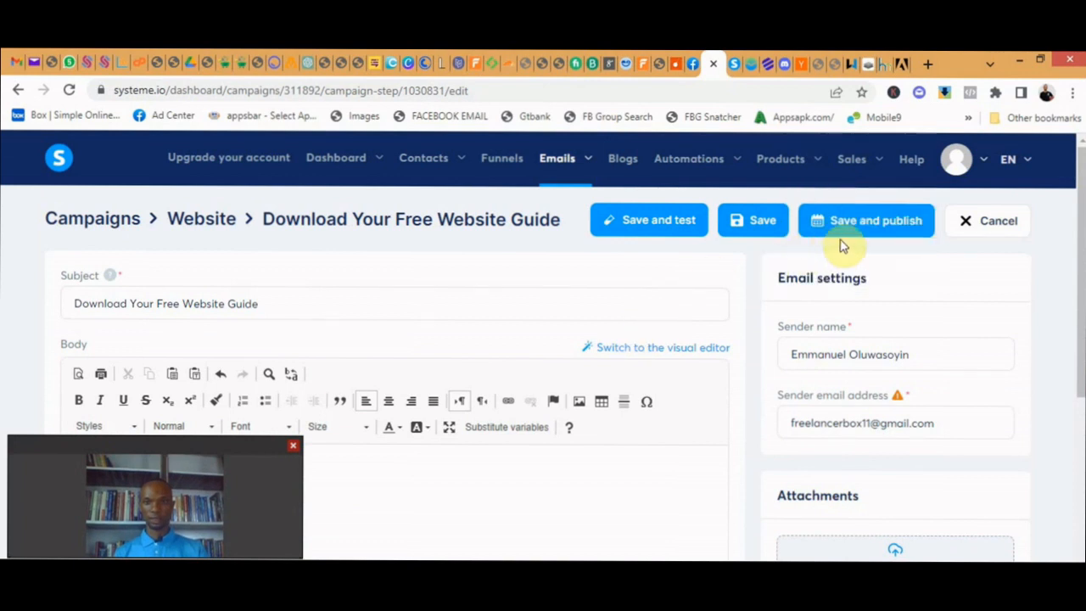
{"action": "left_click", "coordinate": [875, 222]}
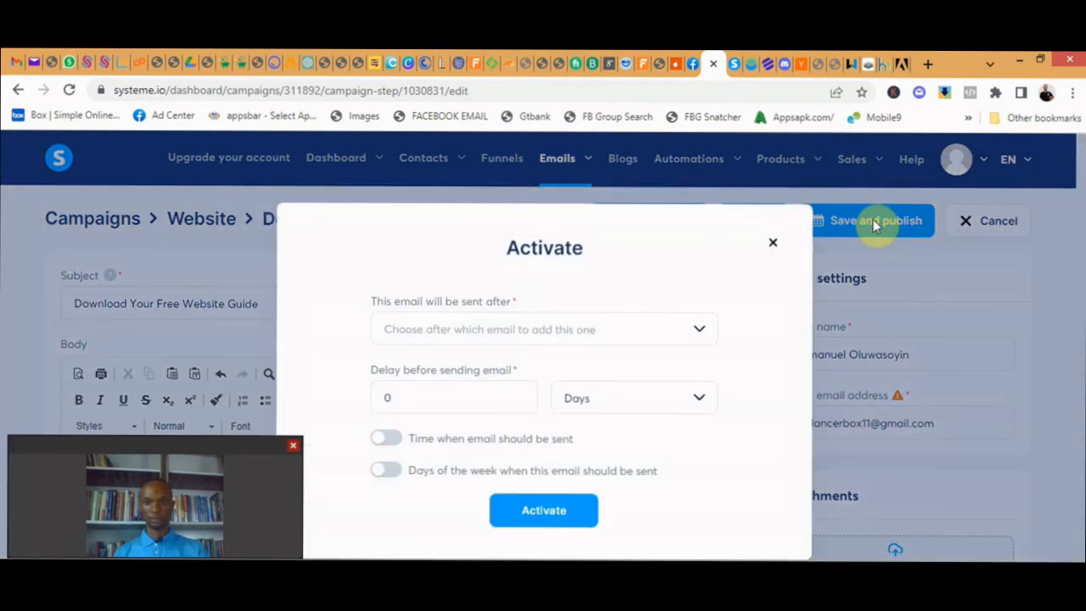
{"action": "left_click", "coordinate": [533, 333]}
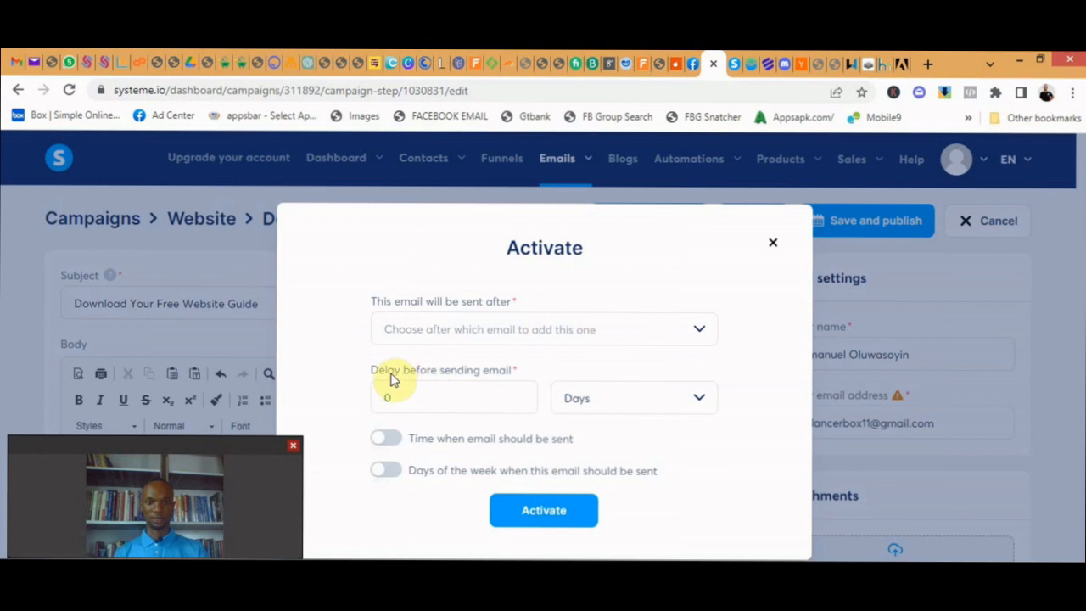
{"action": "left_click", "coordinate": [447, 395]}
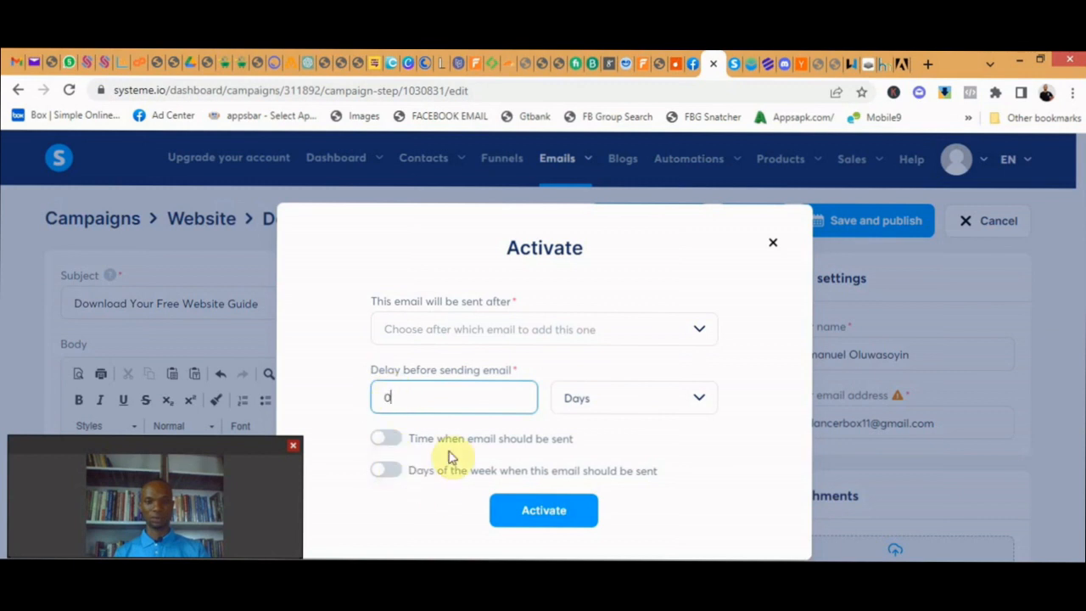
{"action": "left_click", "coordinate": [541, 515]}
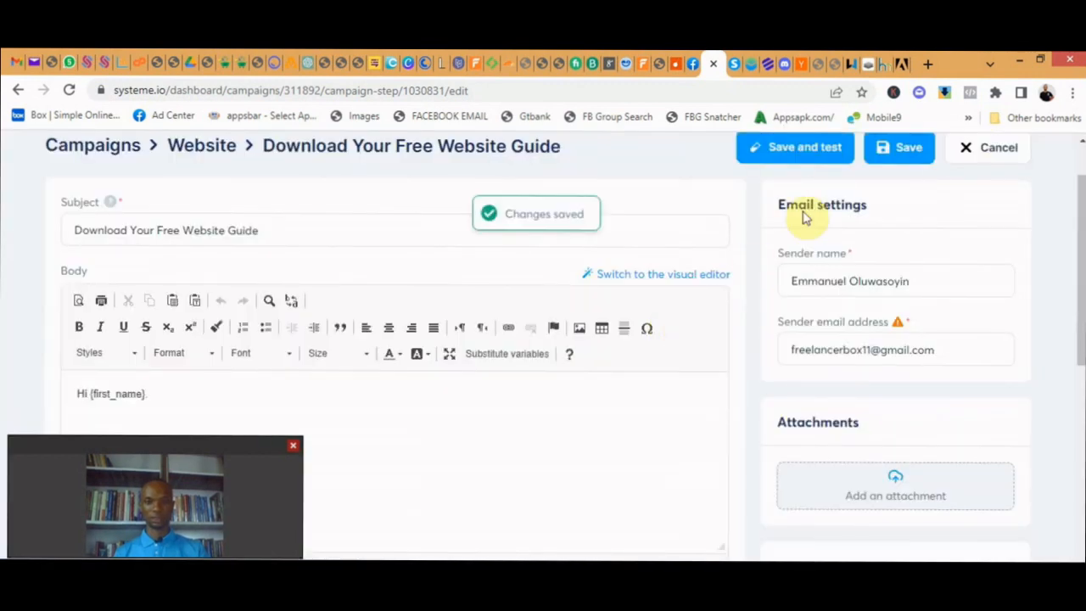
{"action": "scroll", "coordinate": [925, 221], "scroll_direction": "up", "scroll_amount": 1}
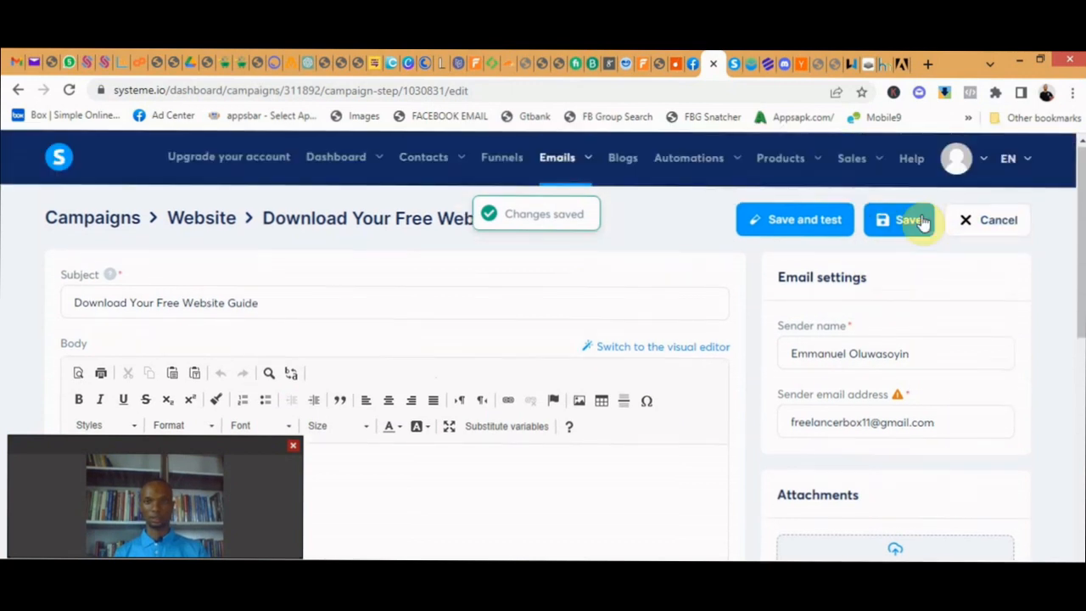
{"action": "left_click", "coordinate": [912, 229]}
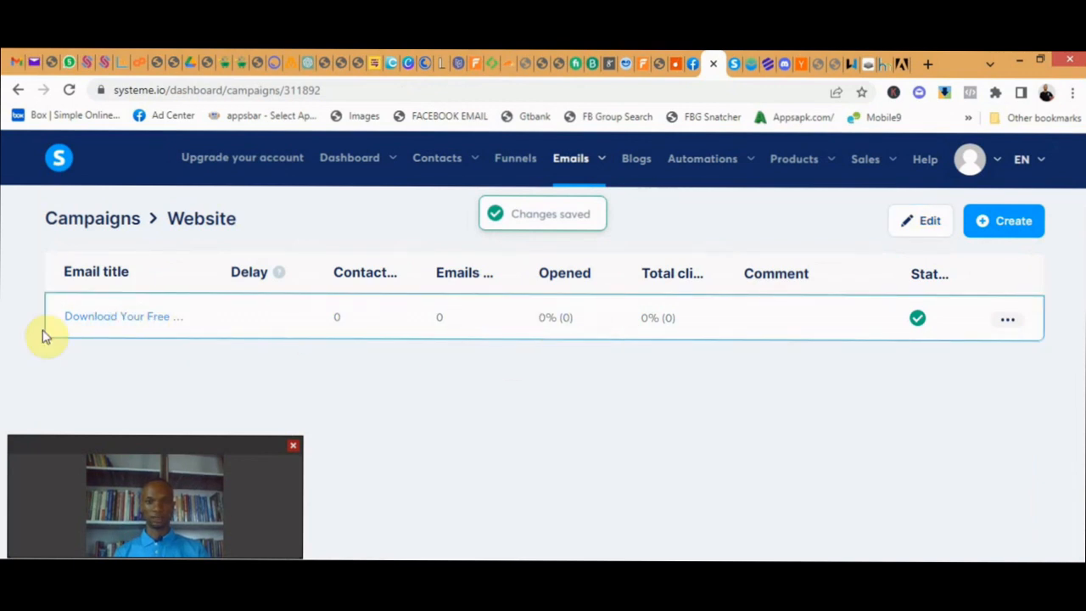
- Add a second email to the Website campaign with the subject "How to Desighn Websites in 7 Days", keeping the default sender details and Classic editor
{"action": "left_click", "coordinate": [999, 227]}
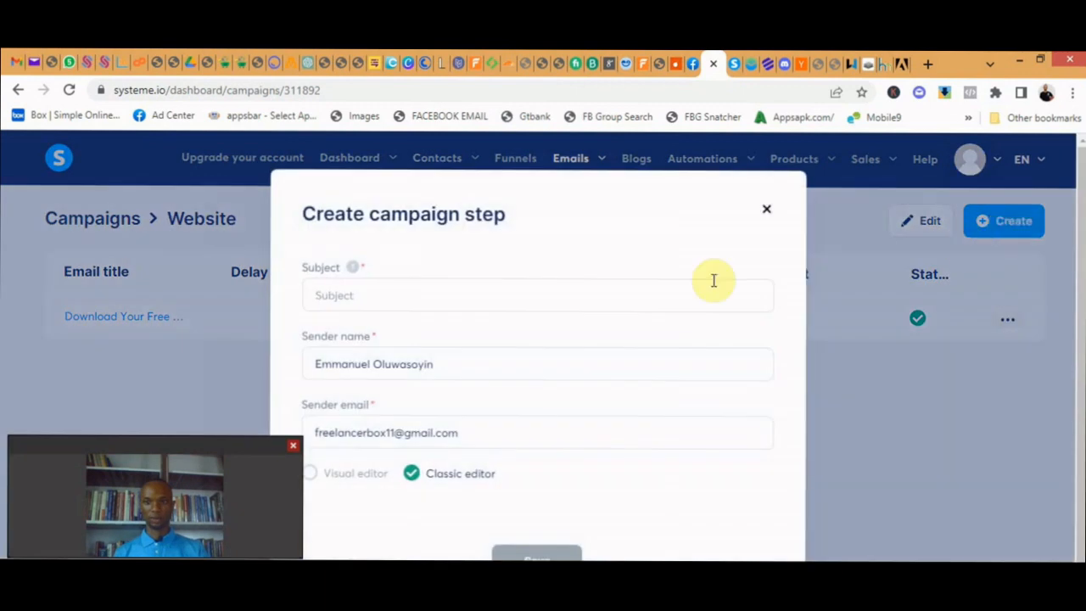
{"action": "left_click", "coordinate": [524, 299]}
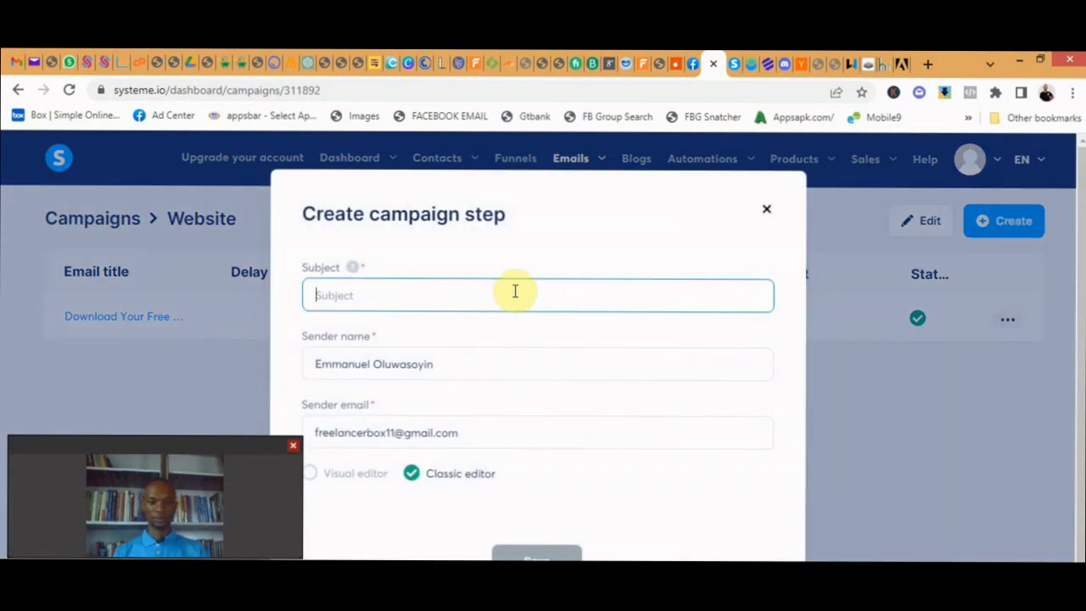
{"action": "type", "text": "How to Desighn Websites in 7 Days"}
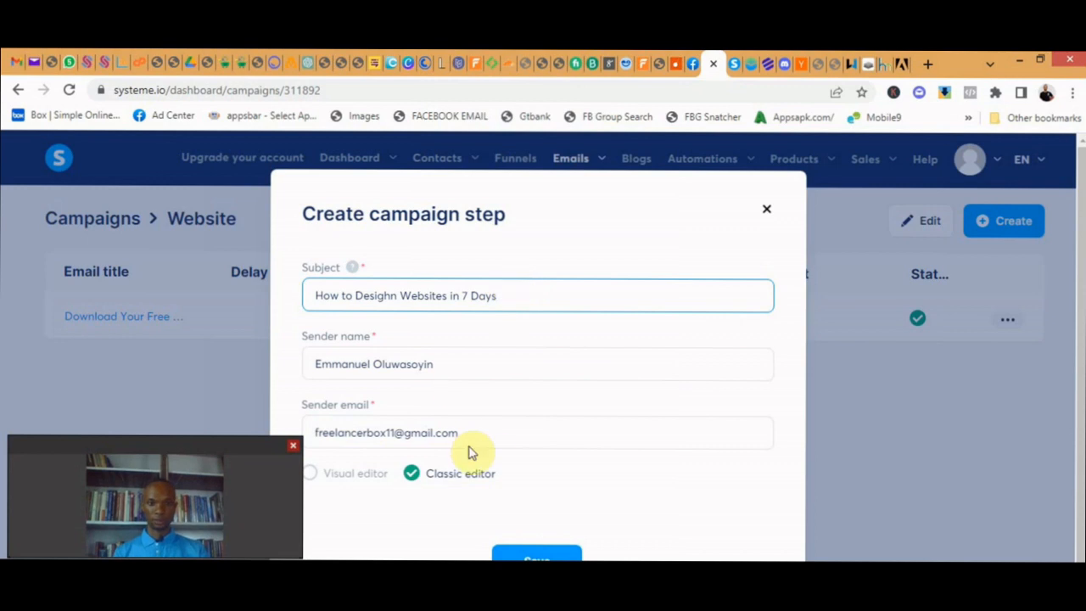
{"action": "scroll", "coordinate": [467, 450], "scroll_direction": "down", "scroll_amount": 1}
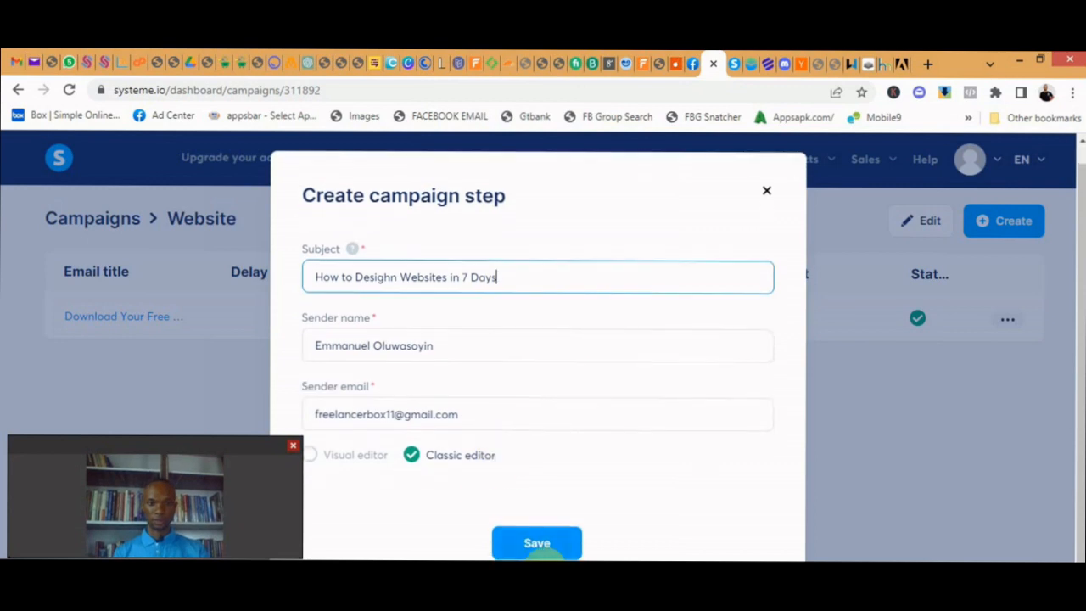
{"action": "left_click", "coordinate": [547, 543]}
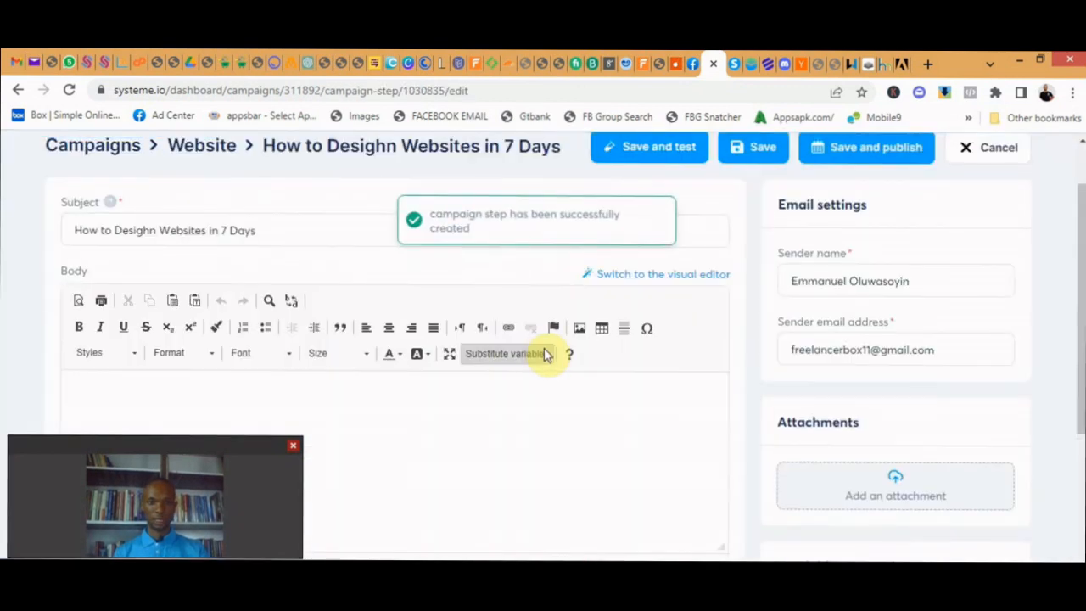
- Start the second email's body with the greeting "Hi, {first_name}," followed by a new line
{"action": "left_click", "coordinate": [467, 415]}
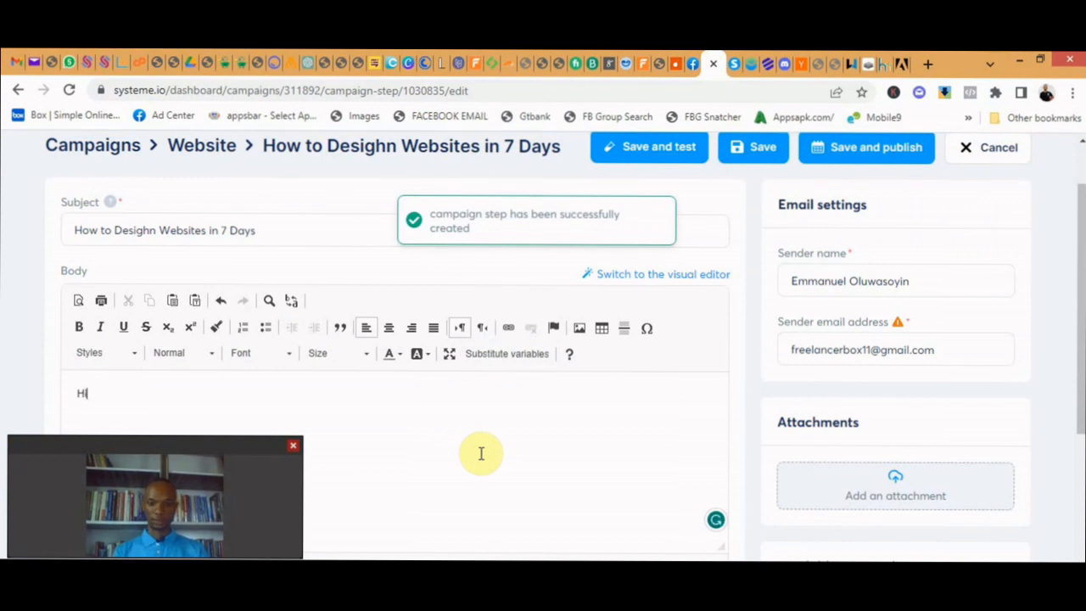
{"action": "type", "text": "Hi,"}
{"action": "type", "text": "{first_name}"}
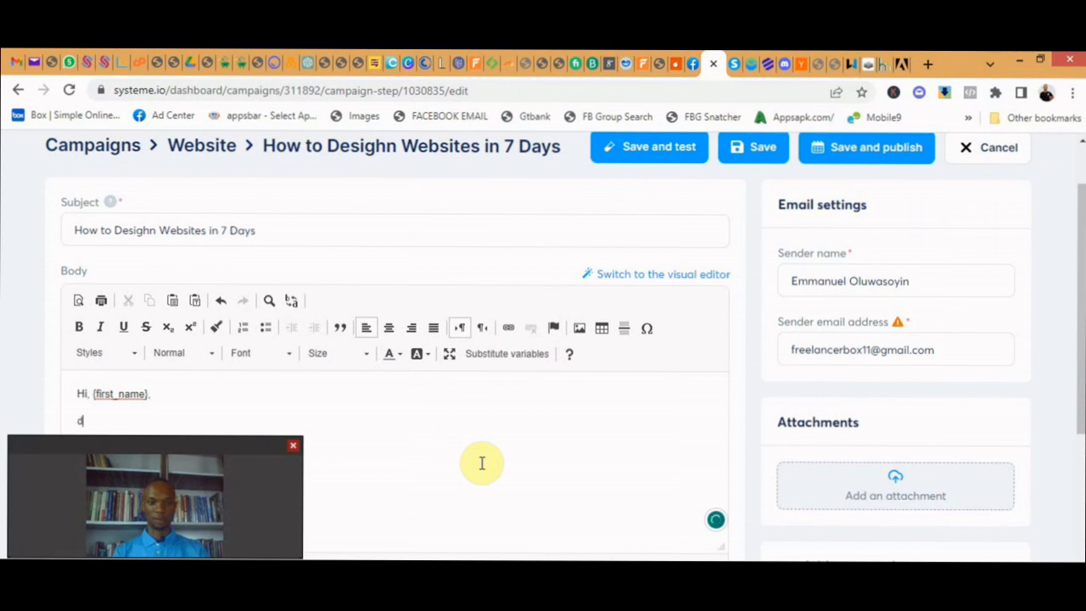
{"action": "key", "text": "Return"}
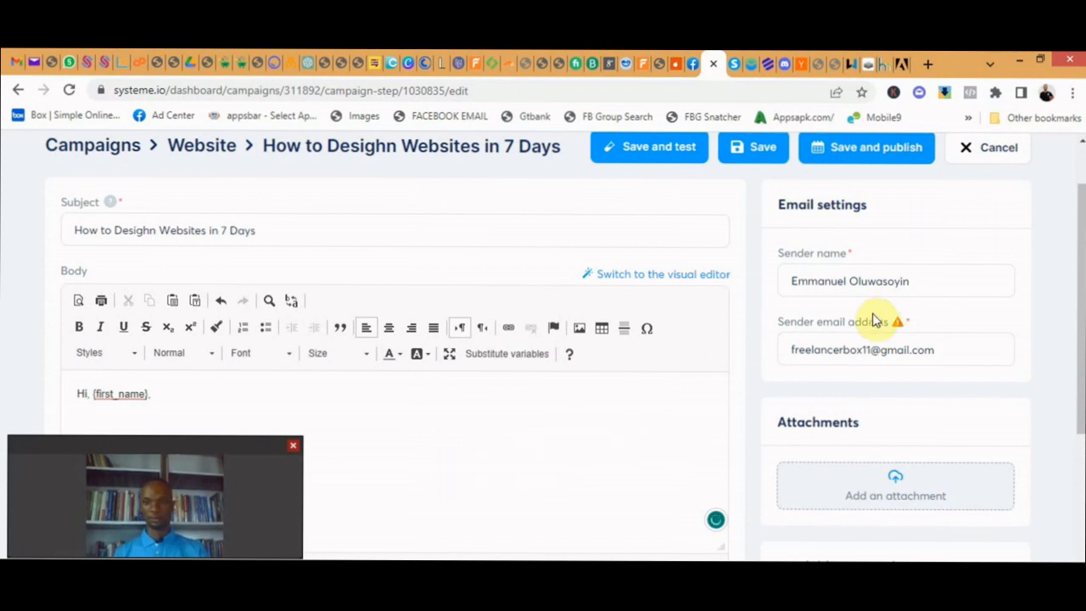
- Begin publishing the second email, scheduling it 12 hours after "Download Your Free Website Guide"
{"action": "scroll", "coordinate": [874, 316], "scroll_direction": "down", "scroll_amount": 4}
{"action": "scroll", "coordinate": [840, 329], "scroll_direction": "up", "scroll_amount": 6}
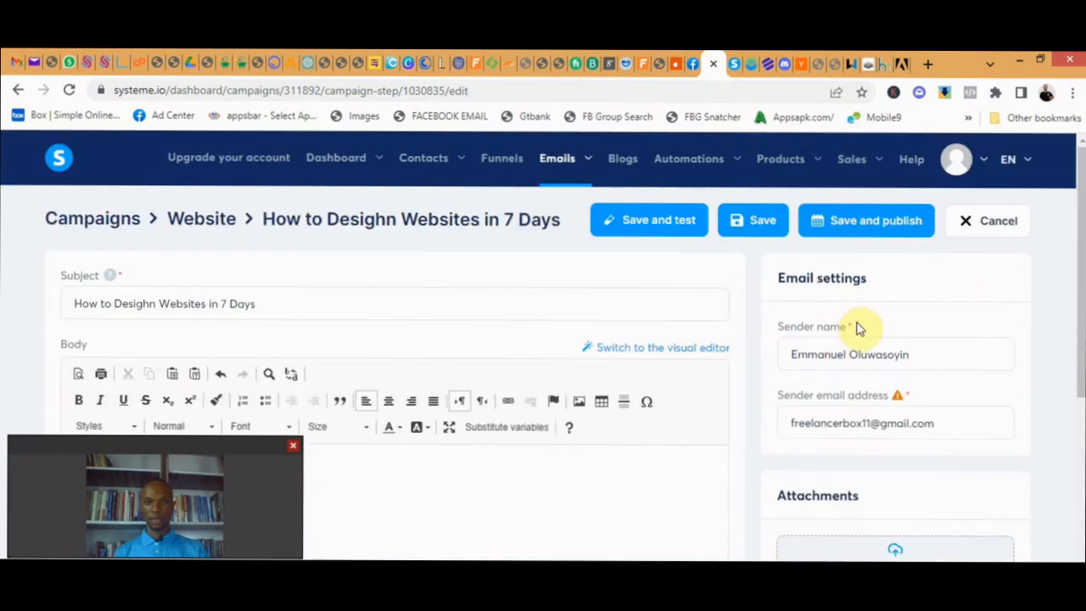
{"action": "left_click", "coordinate": [875, 222]}
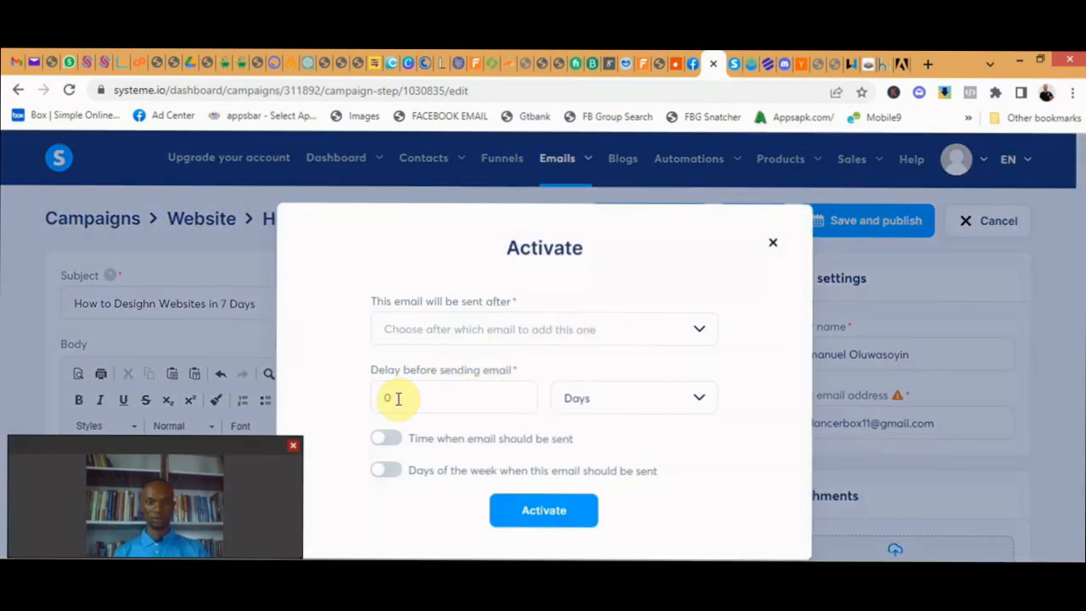
{"action": "left_click", "coordinate": [397, 398]}
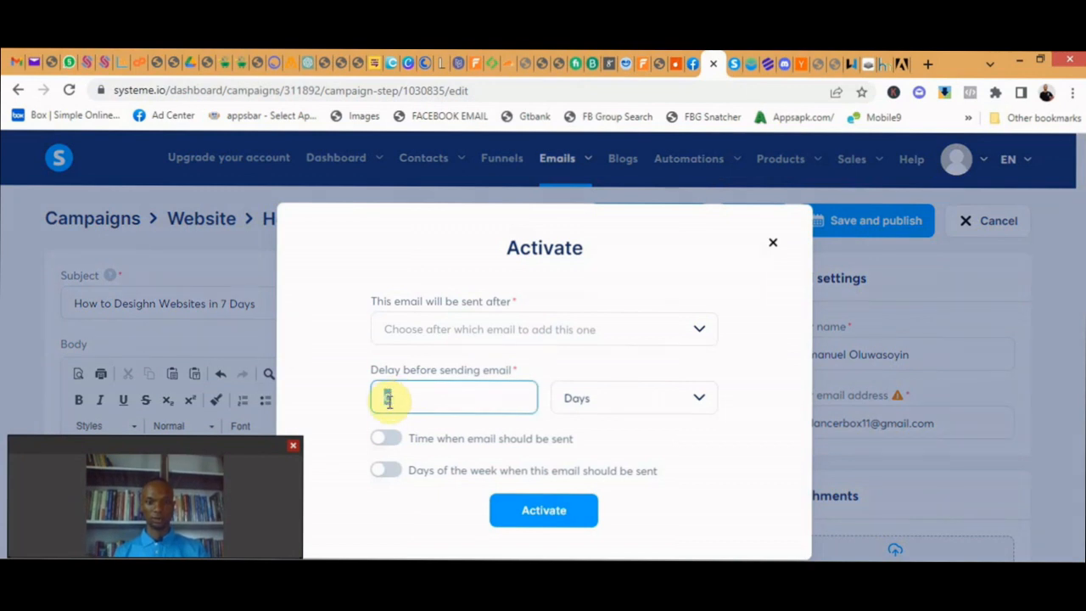
{"action": "type", "text": "1"}
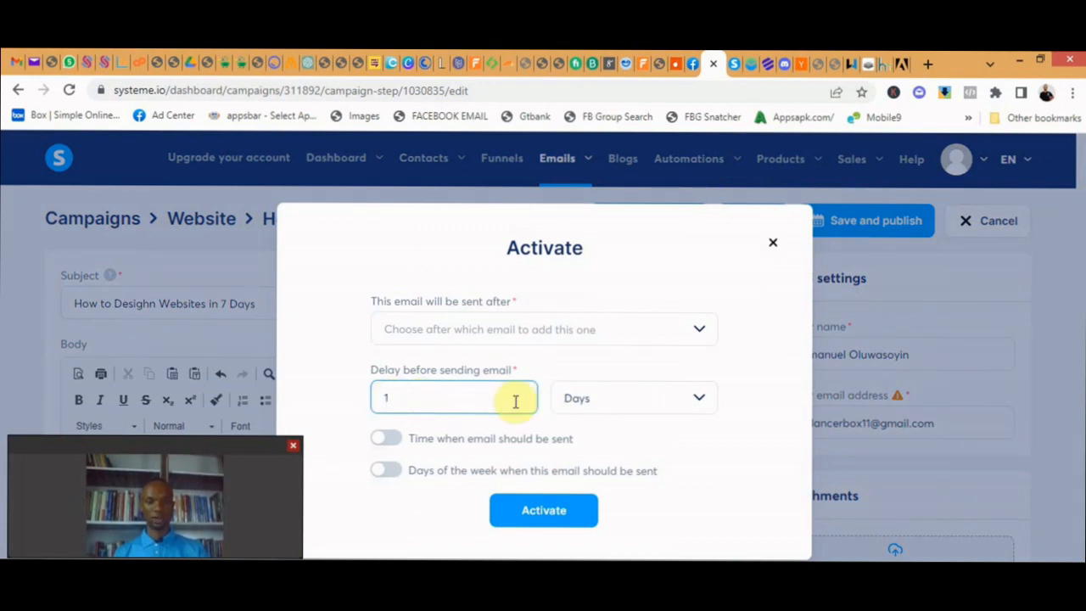
{"action": "type", "text": "2"}
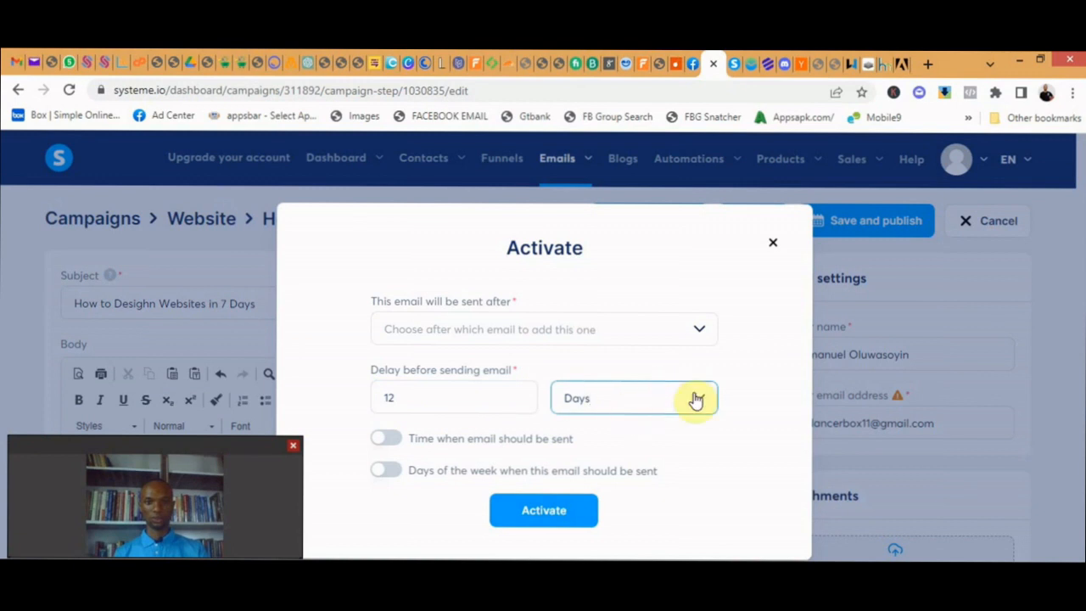
{"action": "left_click", "coordinate": [702, 398]}
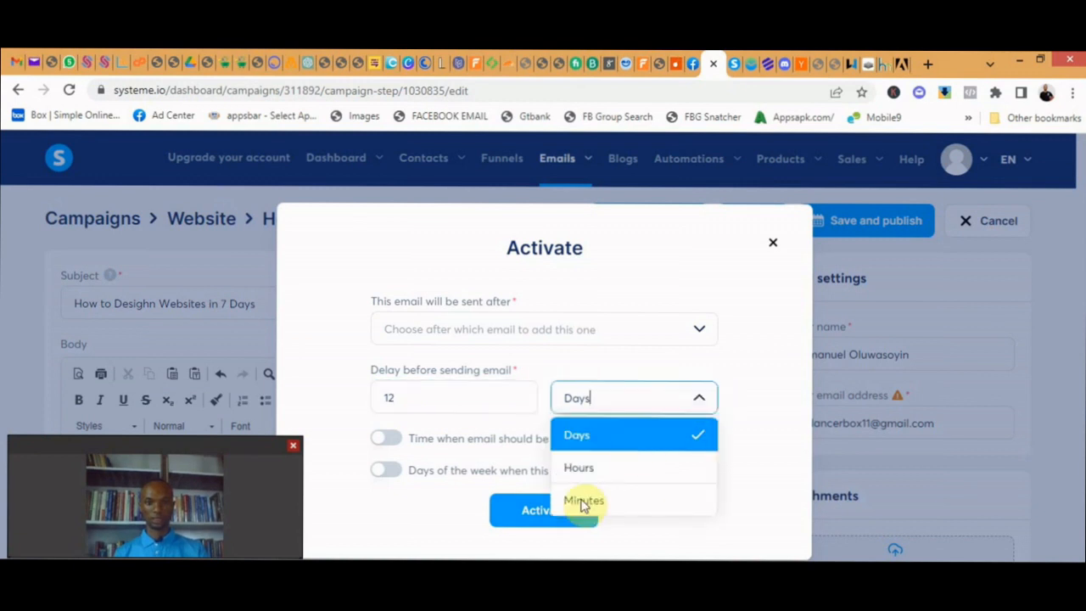
{"action": "left_click", "coordinate": [592, 469]}
{"action": "left_click", "coordinate": [442, 396]}
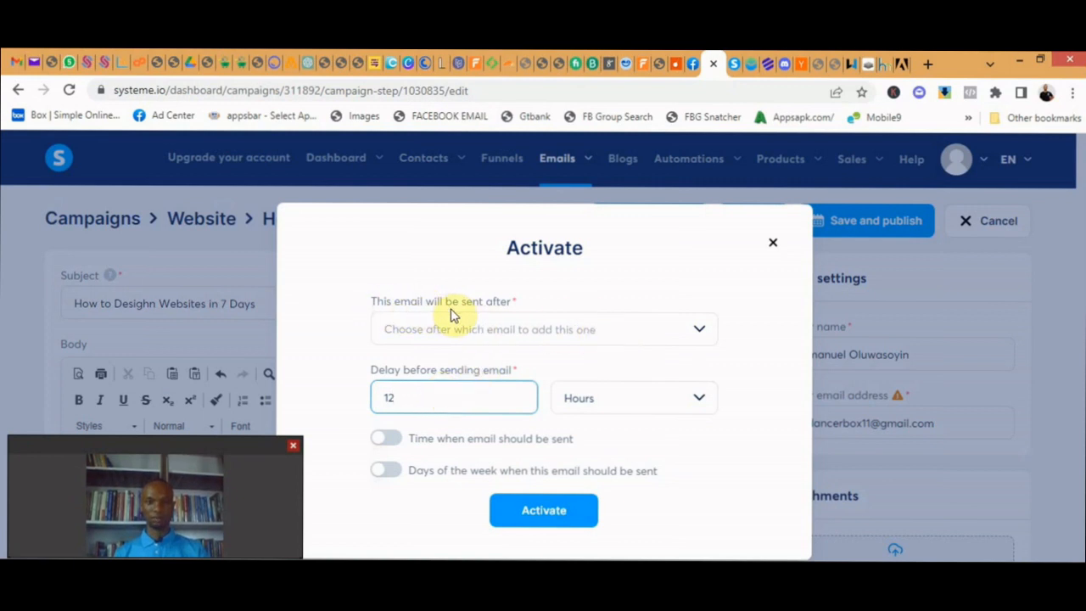
{"action": "left_click", "coordinate": [692, 331]}
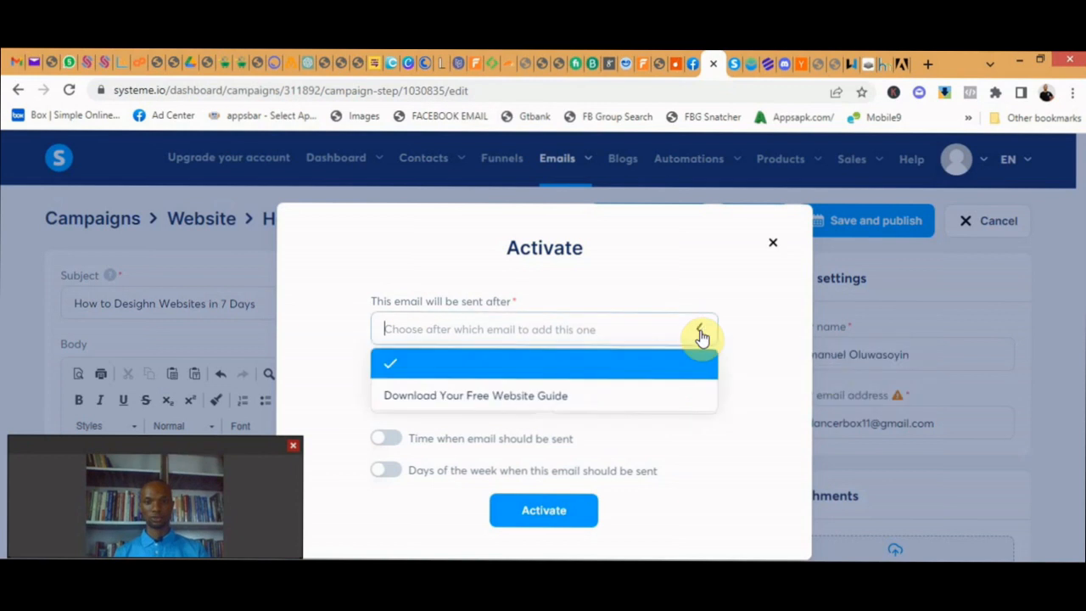
{"action": "left_click", "coordinate": [492, 398]}
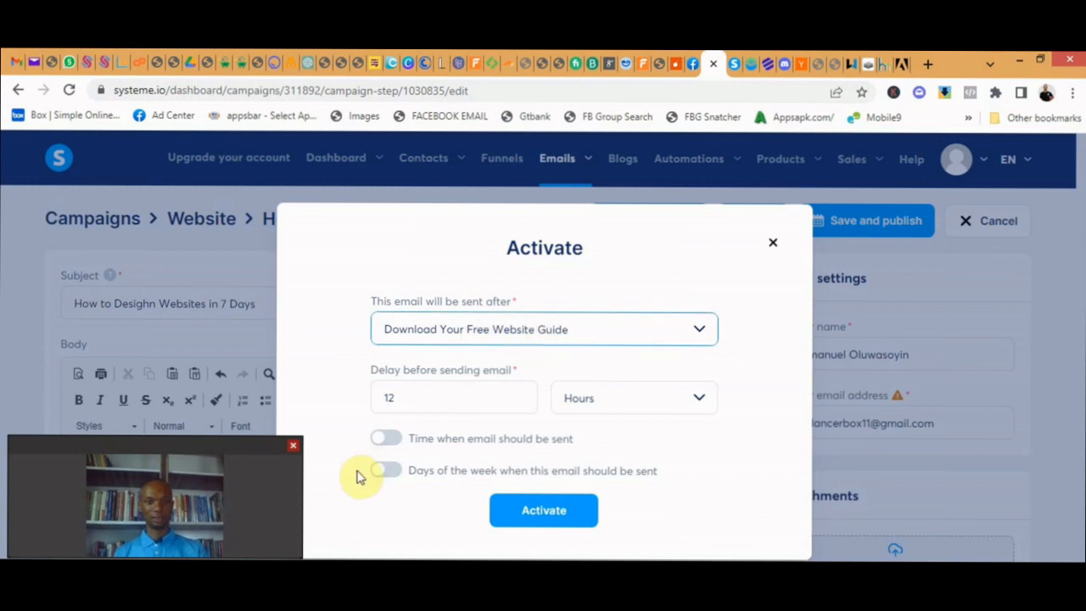
- Set the second email's sending delay to 1 day, activate it and save the email
{"action": "left_click", "coordinate": [422, 393]}
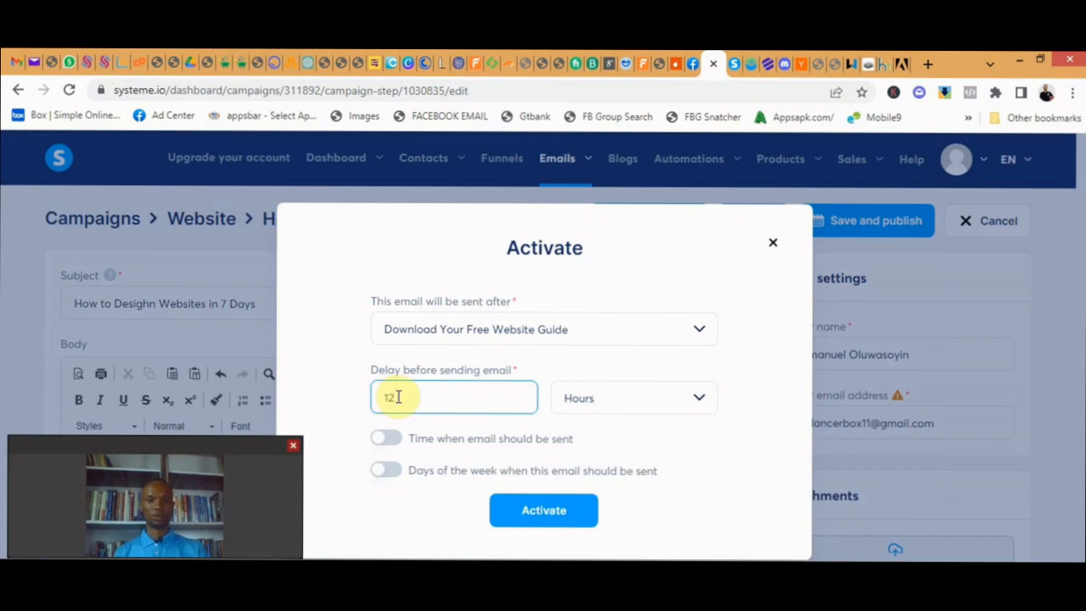
{"action": "key", "text": "BackSpace"}
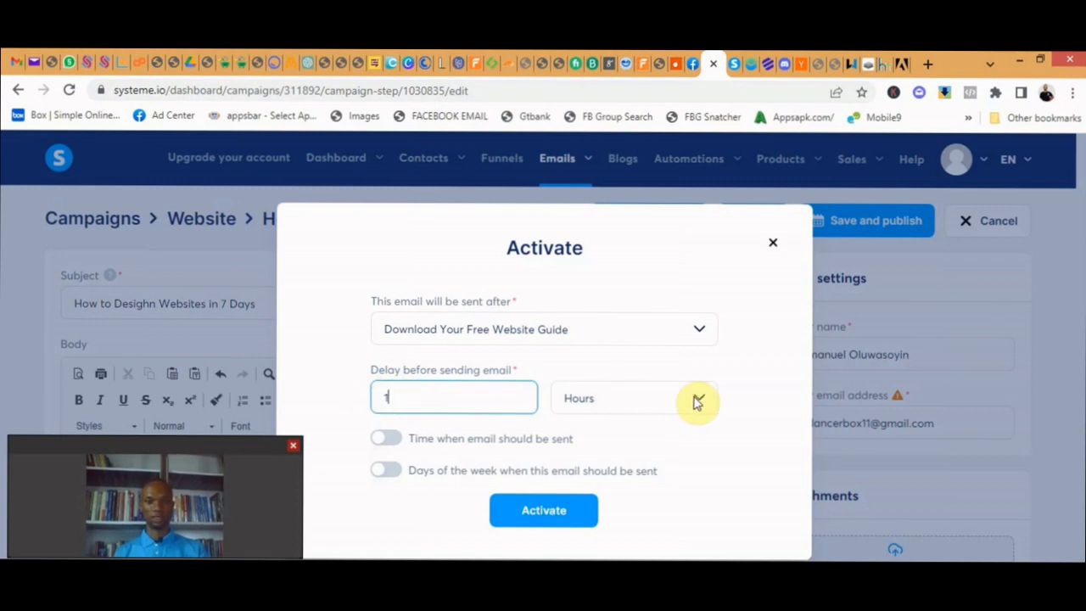
{"action": "left_click", "coordinate": [697, 402]}
{"action": "left_click", "coordinate": [642, 435]}
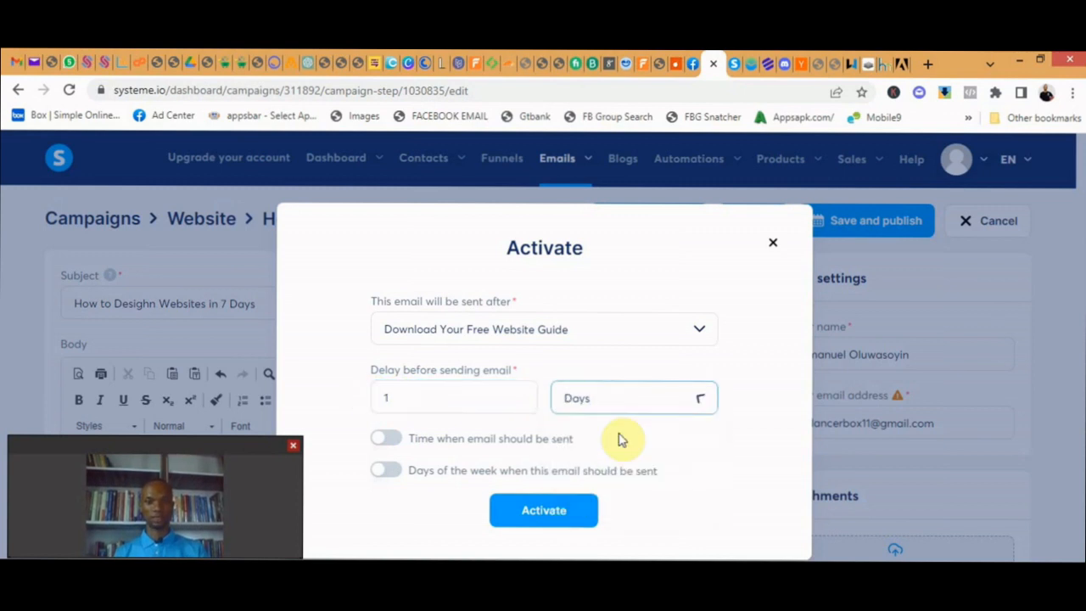
{"action": "left_click", "coordinate": [559, 510]}
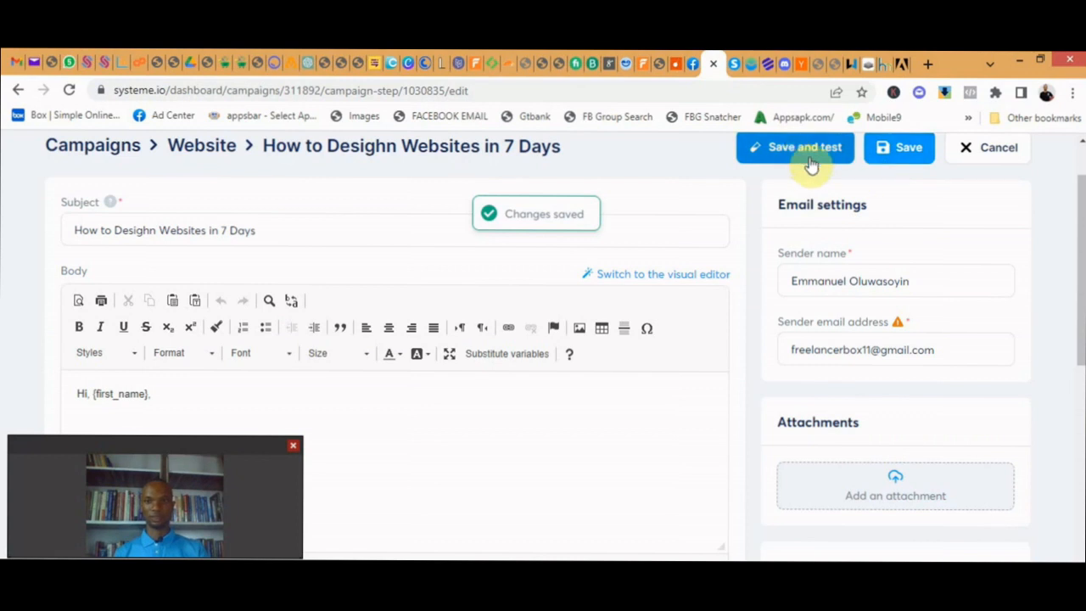
{"action": "scroll", "coordinate": [812, 167], "scroll_direction": "up", "scroll_amount": 1}
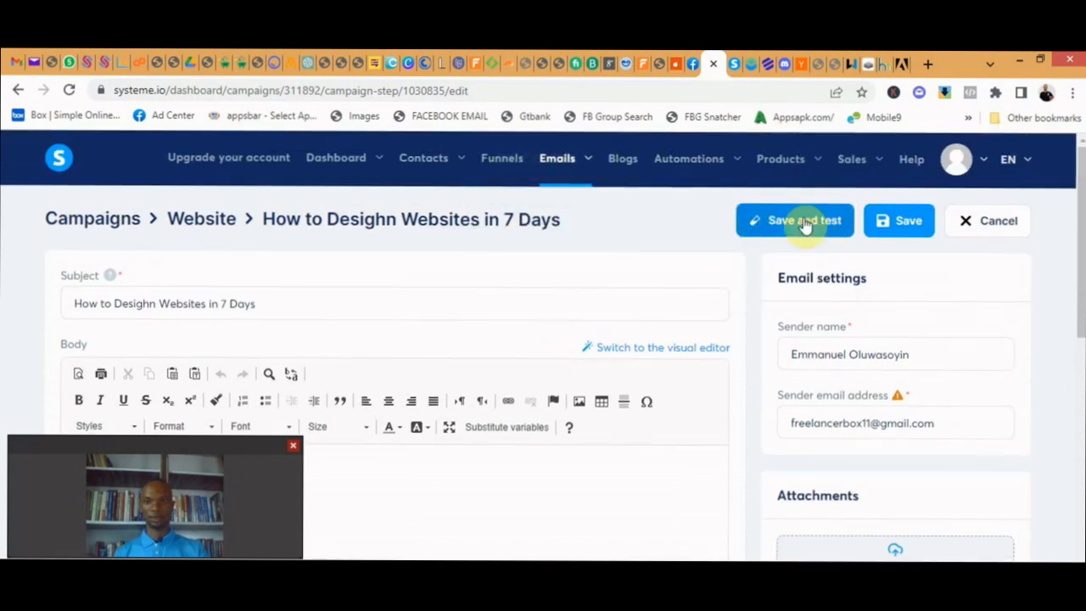
{"action": "scroll", "coordinate": [811, 367], "scroll_direction": "down", "scroll_amount": 2}
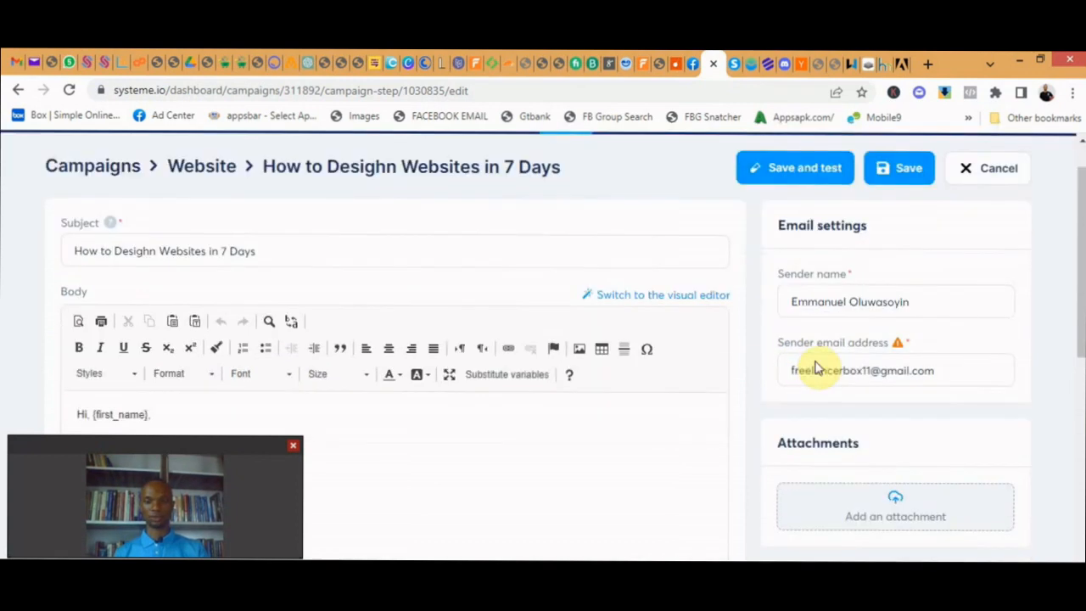
{"action": "scroll", "coordinate": [822, 265], "scroll_direction": "up", "scroll_amount": 2}
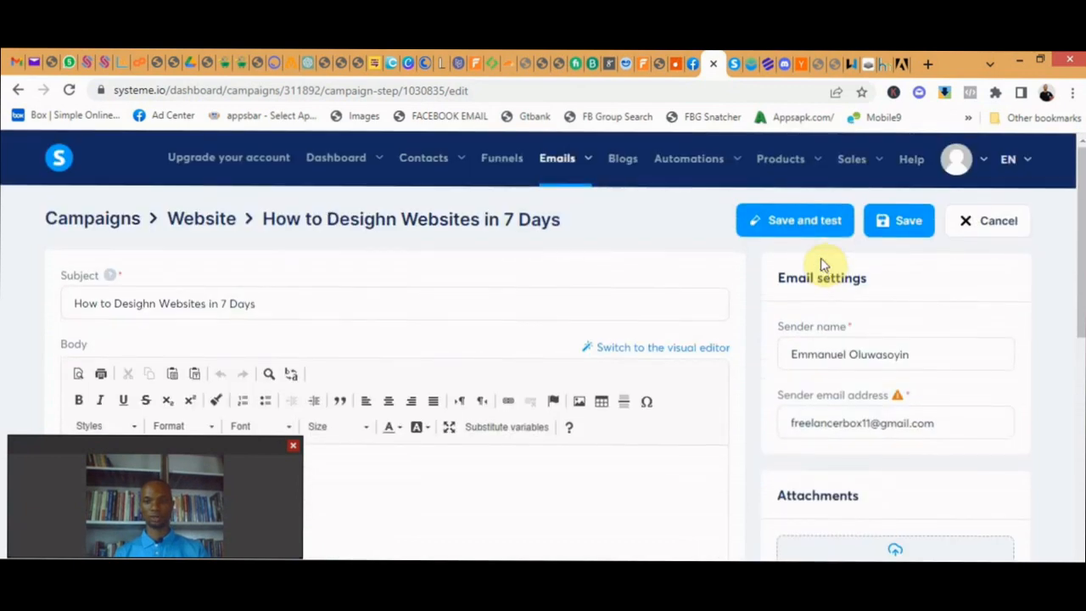
{"action": "left_click", "coordinate": [904, 226]}
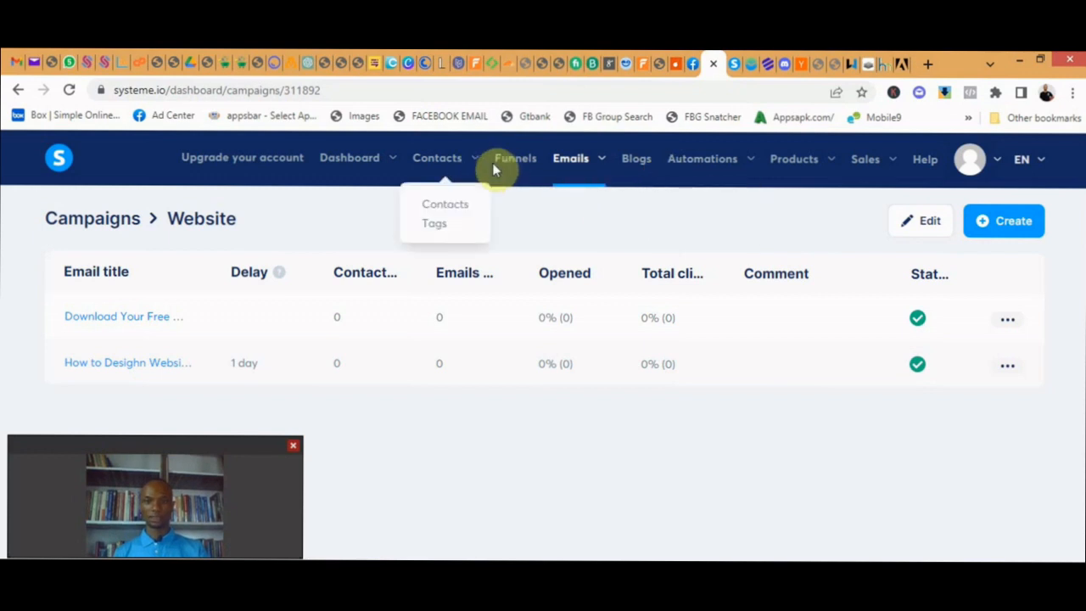
- Try to add an automation rule with the "Funnel step form subscribed" trigger to the Website funnel's landing page
{"action": "left_click", "coordinate": [517, 161]}
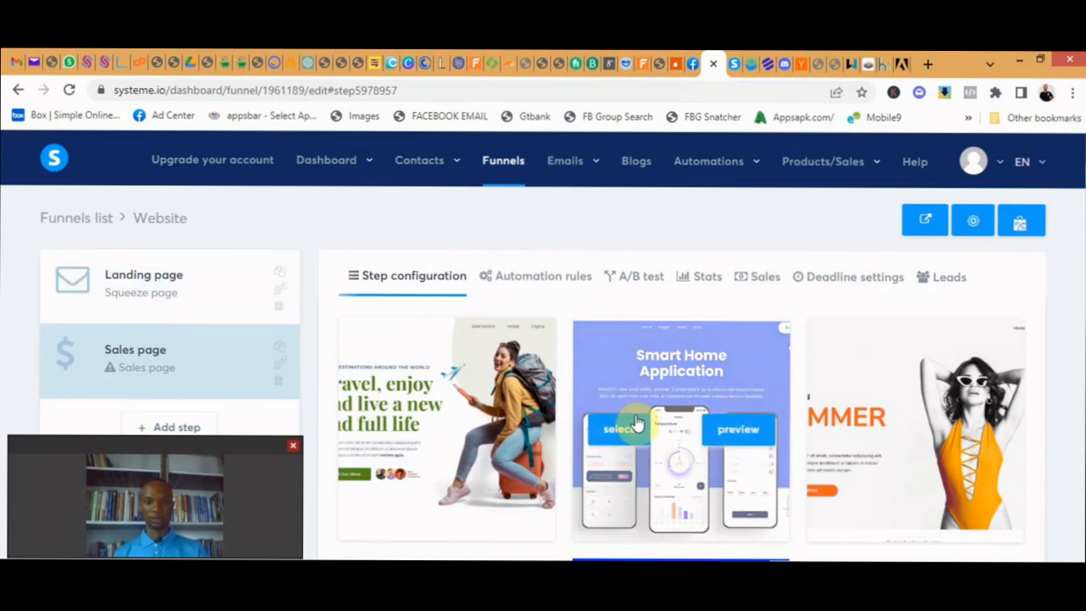
{"action": "left_click", "coordinate": [173, 278]}
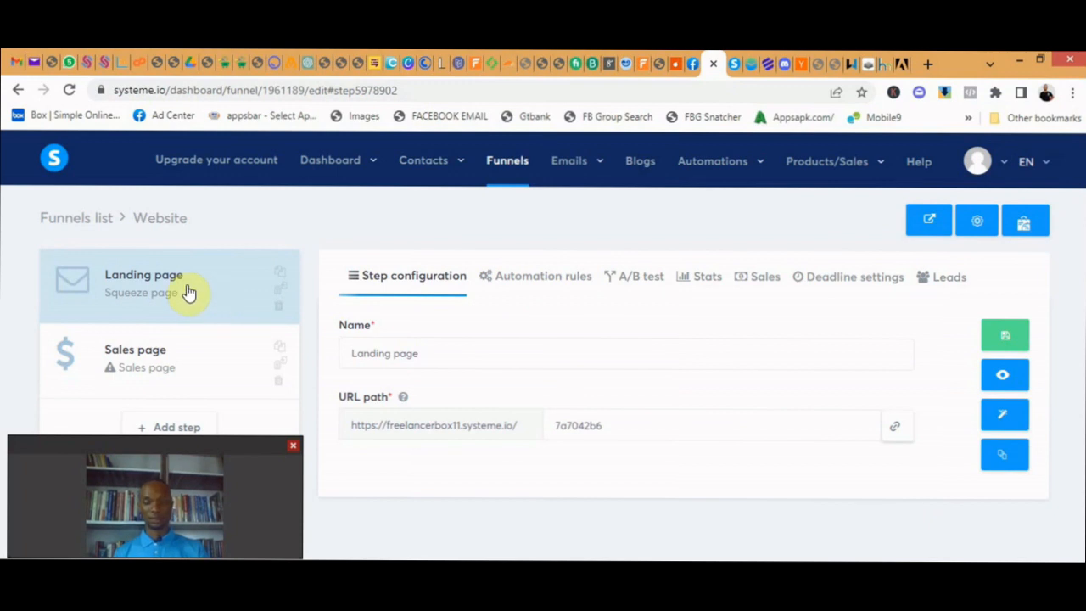
{"action": "left_click", "coordinate": [551, 286]}
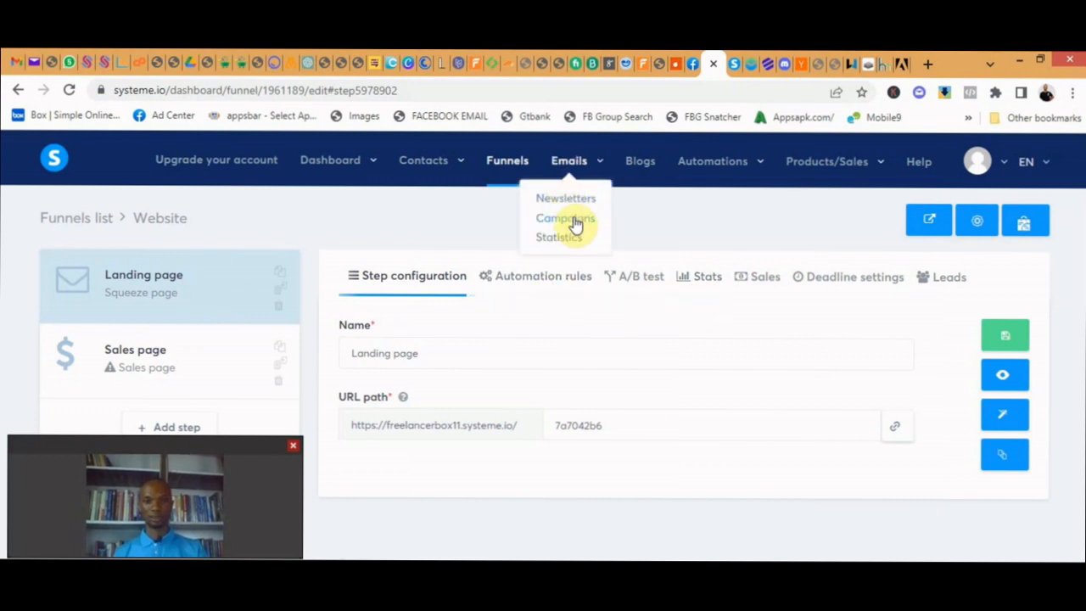
{"action": "left_click", "coordinate": [552, 286]}
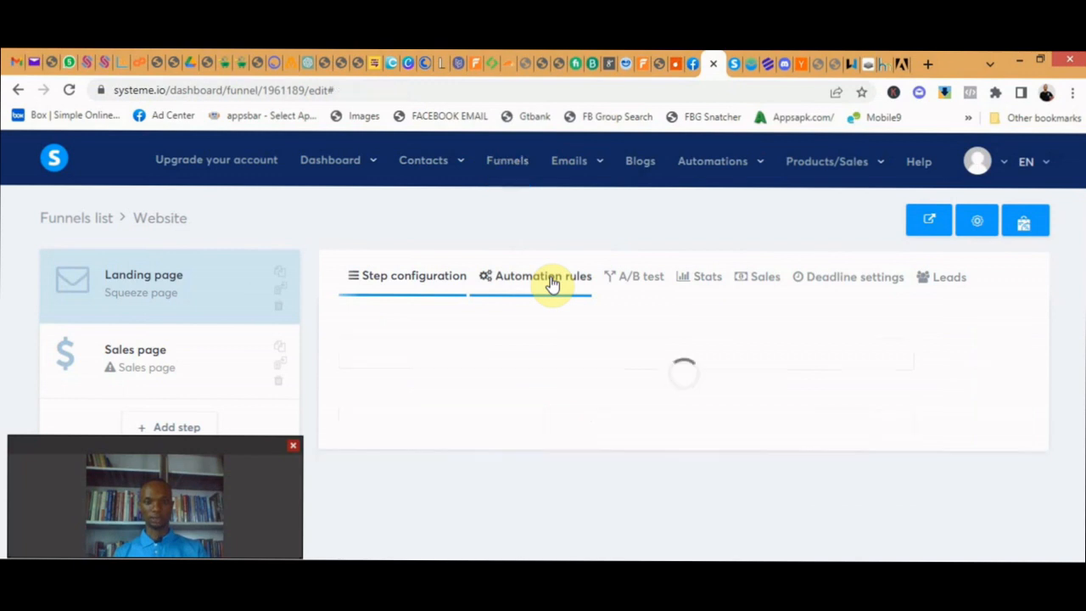
{"action": "mouse_move", "coordinate": [717, 162]}
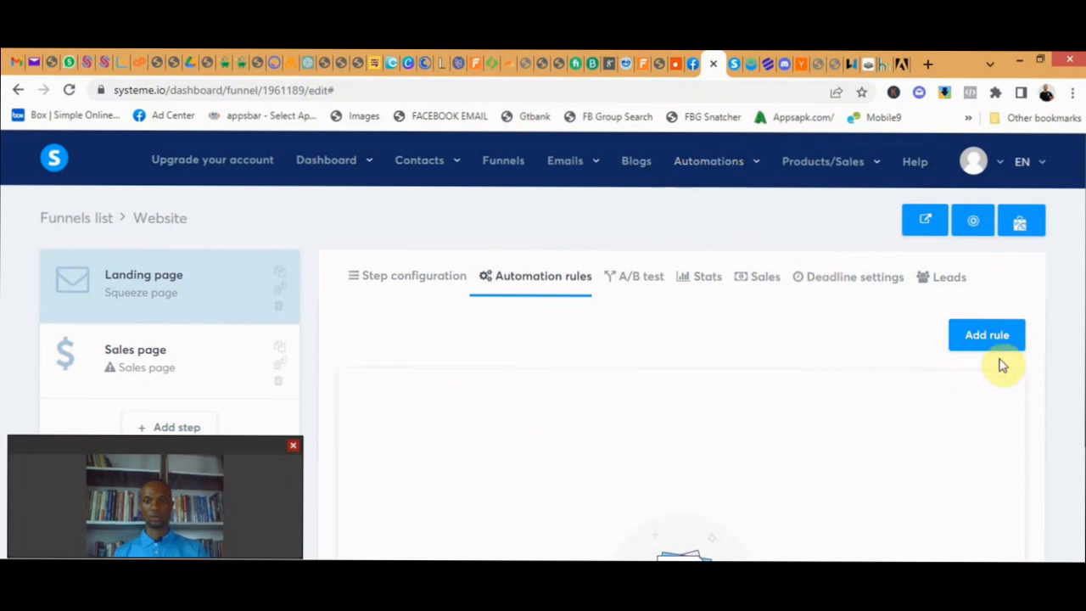
{"action": "left_click", "coordinate": [972, 339]}
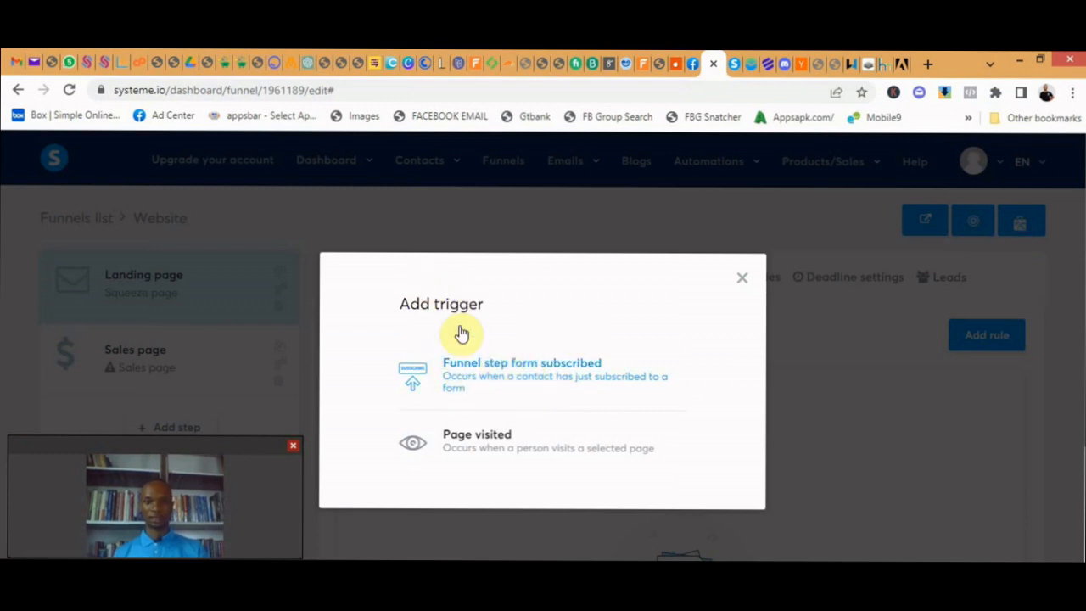
{"action": "left_click", "coordinate": [551, 376]}
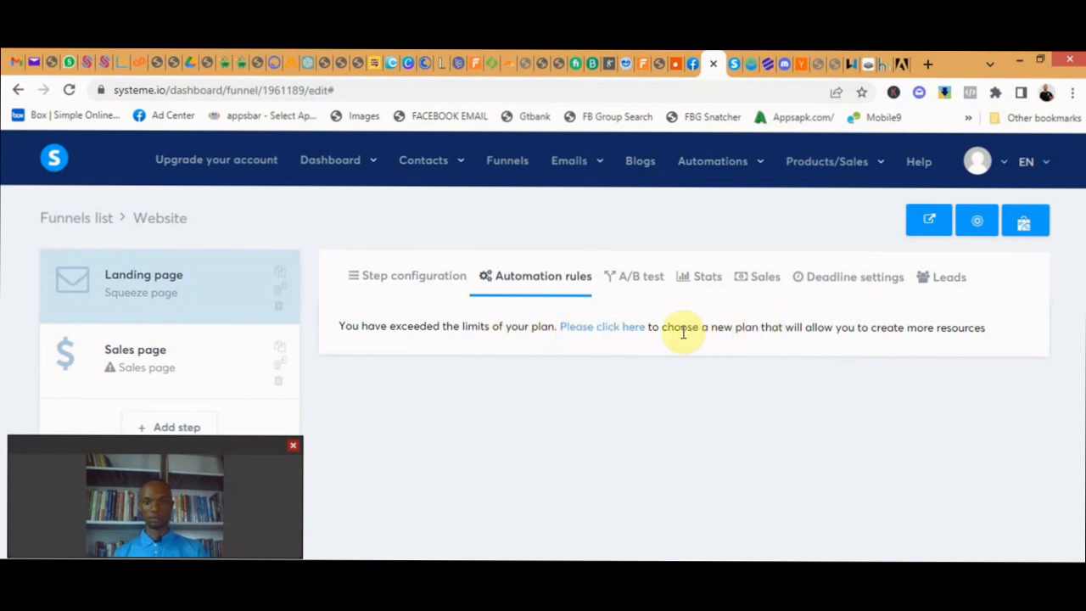
- Delete the existing automation rule that subscribes contacts to the Website Course Campaign
{"action": "mouse_move", "coordinate": [746, 169]}
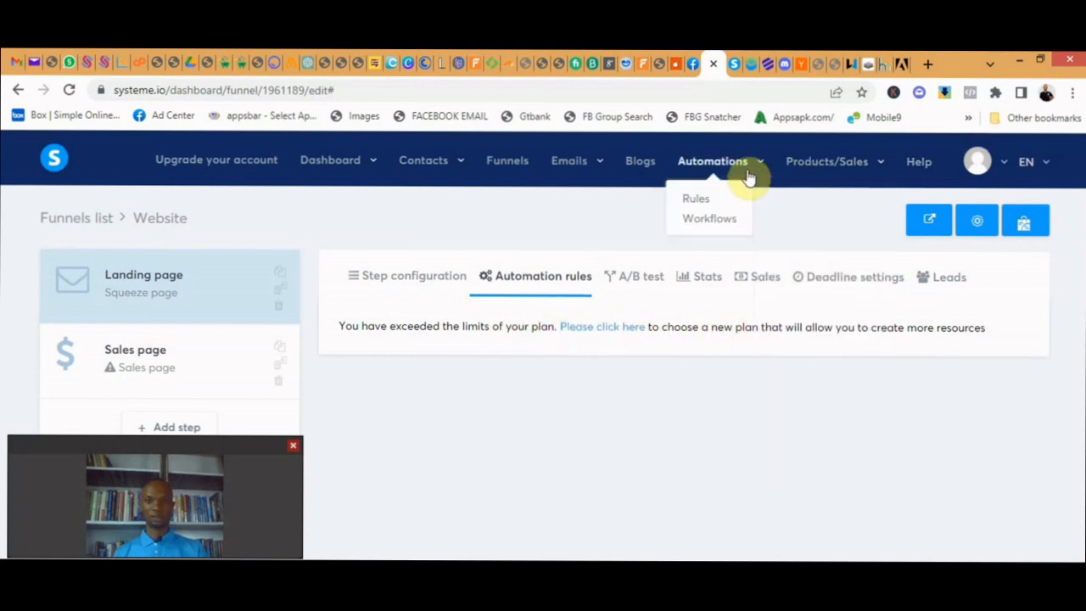
{"action": "left_click", "coordinate": [695, 202]}
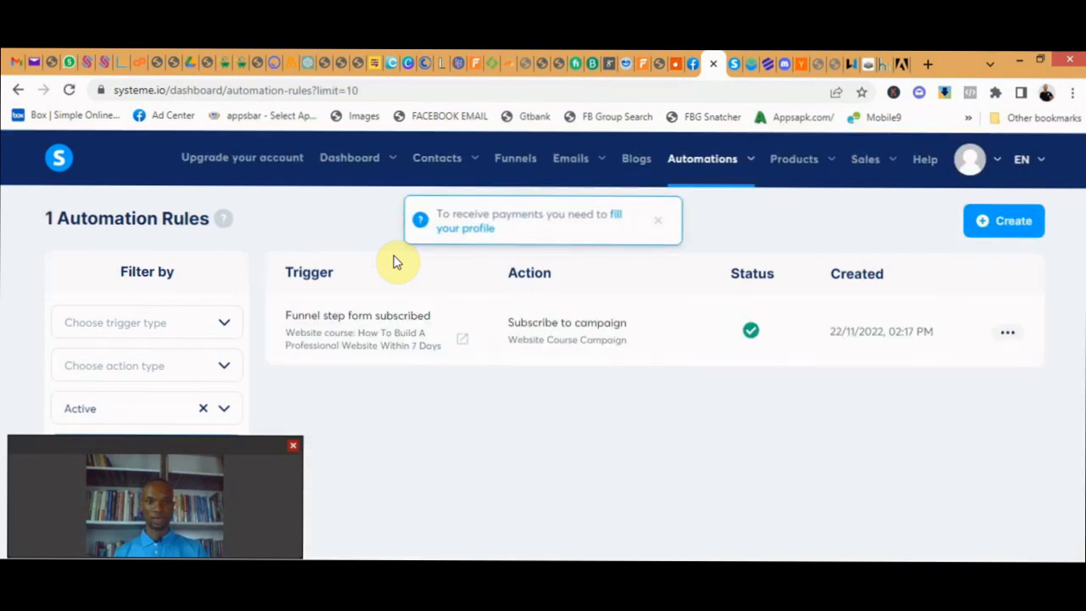
{"action": "left_click", "coordinate": [1007, 334]}
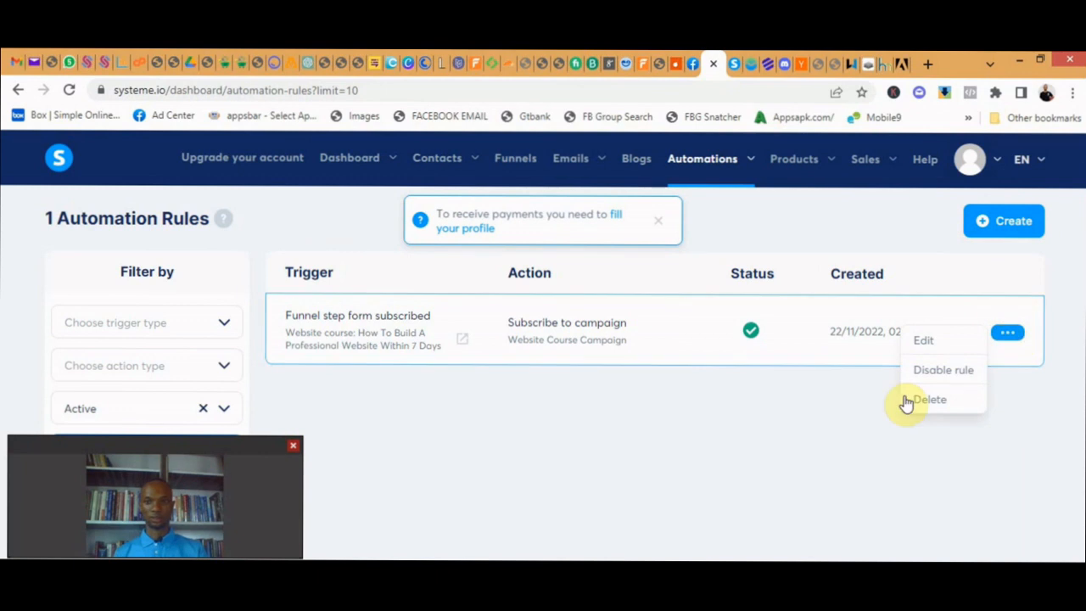
{"action": "left_click", "coordinate": [933, 400]}
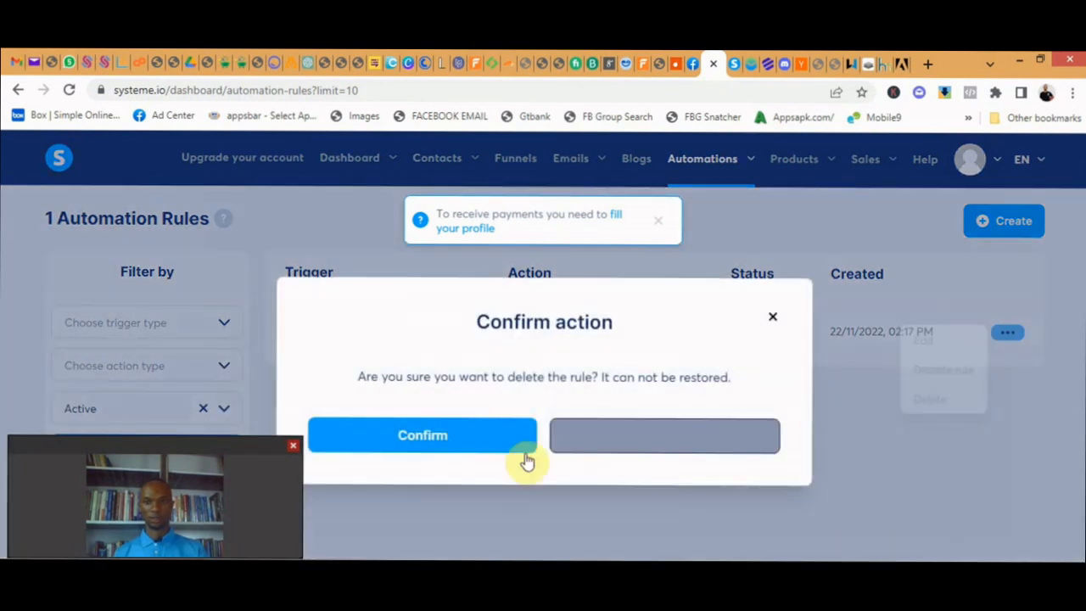
{"action": "left_click", "coordinate": [447, 441]}
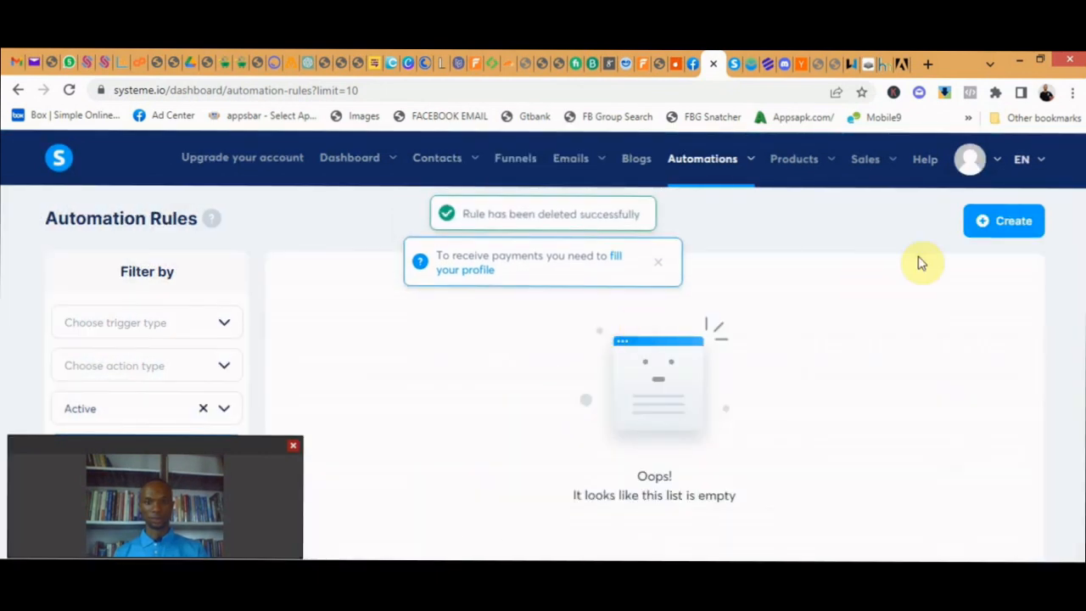
- Start a new automation rule with the "Funnel step form subscribed" trigger for the Website funnel's Landing page step
{"action": "left_click", "coordinate": [1009, 227]}
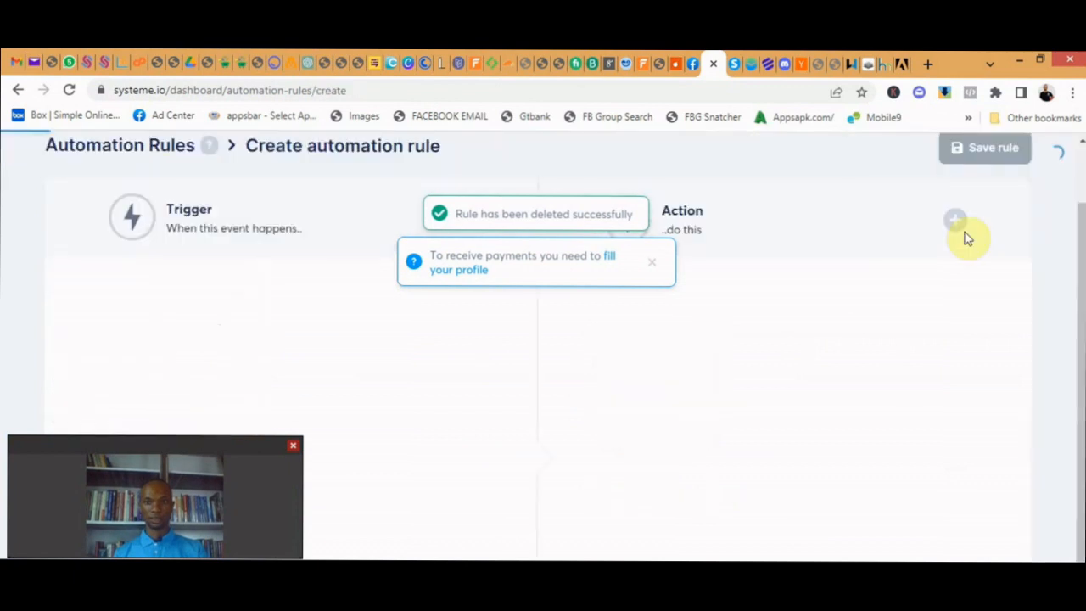
{"action": "left_click", "coordinate": [651, 262]}
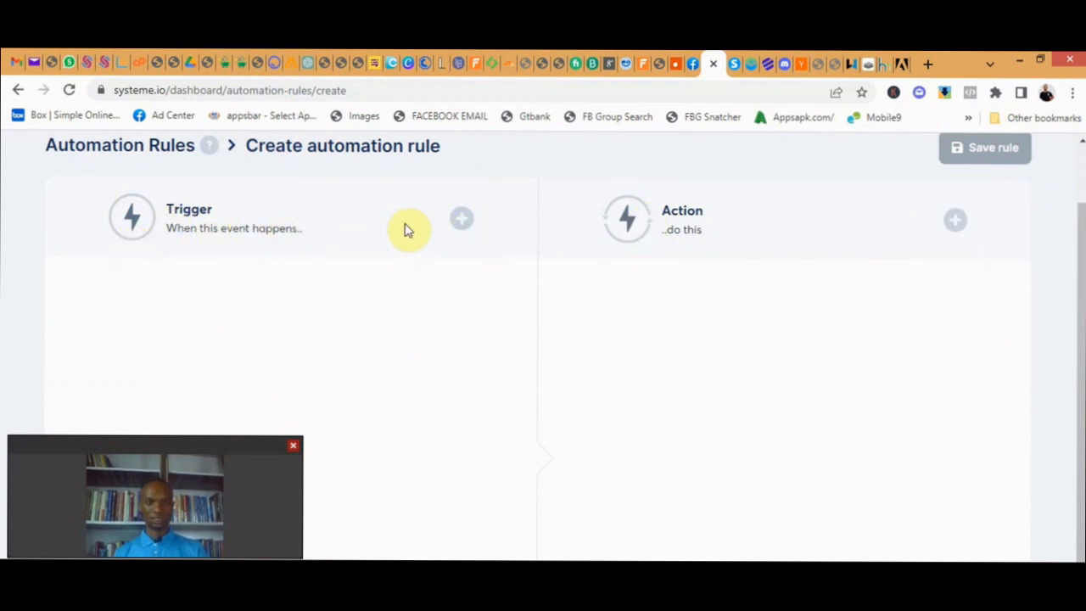
{"action": "left_click", "coordinate": [462, 221]}
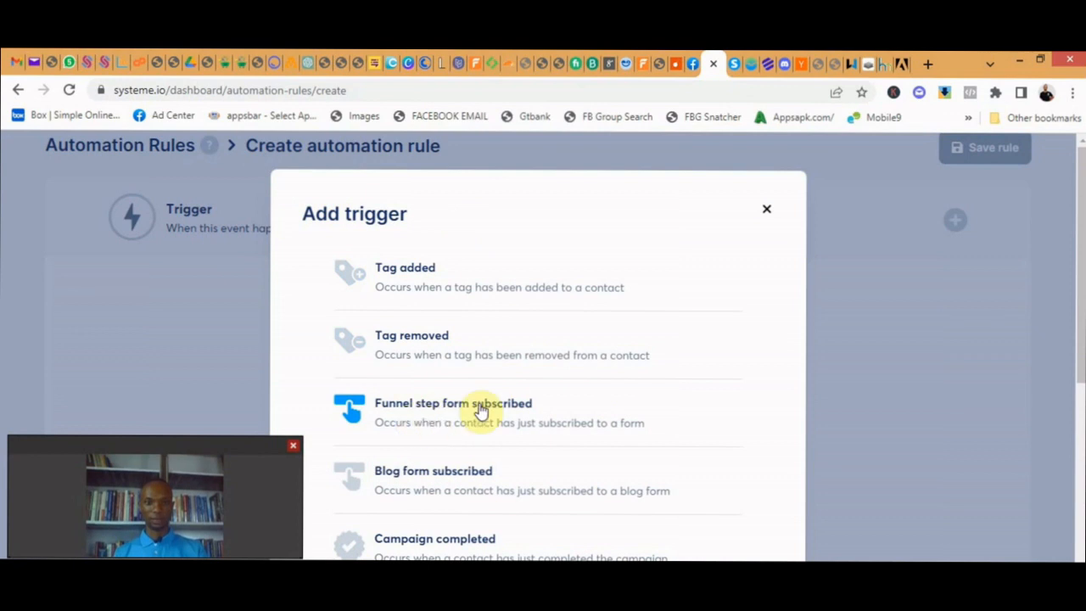
{"action": "left_click", "coordinate": [480, 411]}
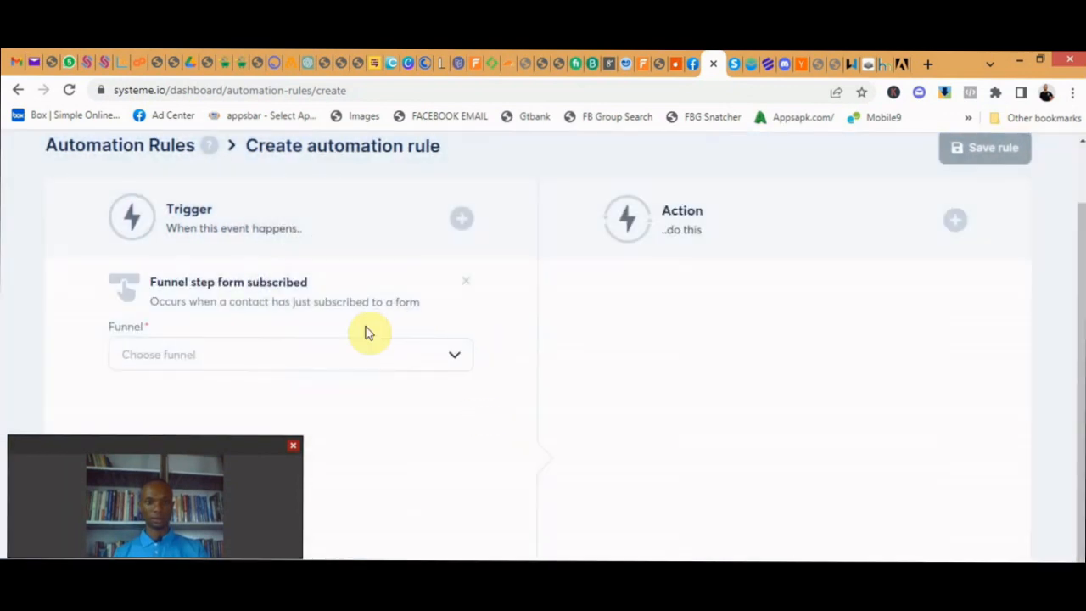
{"action": "left_click", "coordinate": [457, 359]}
{"action": "scroll", "coordinate": [504, 332], "scroll_direction": "down", "scroll_amount": 1}
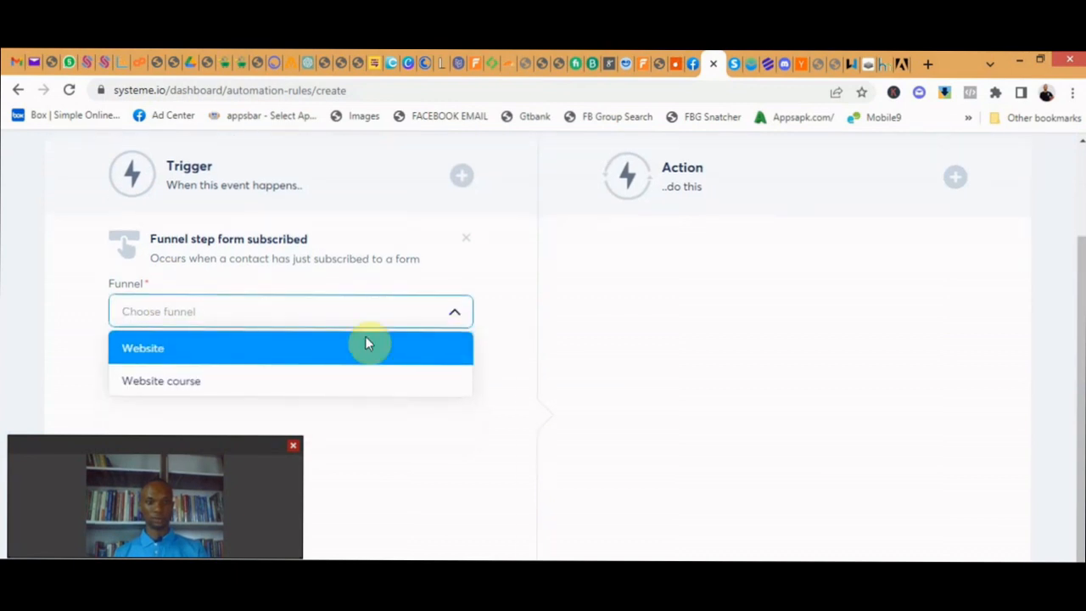
{"action": "left_click", "coordinate": [157, 343]}
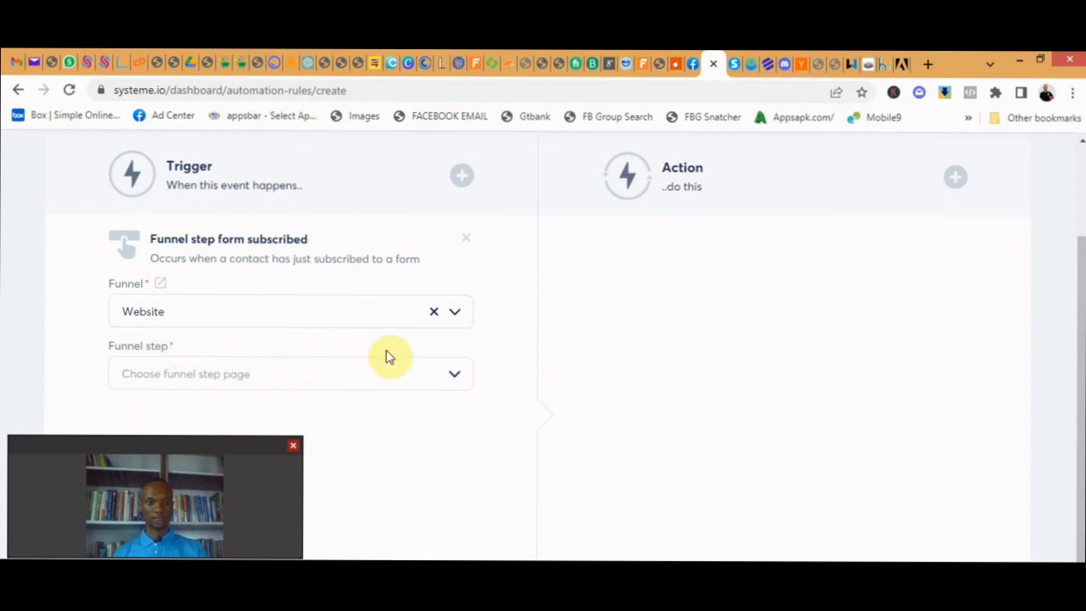
{"action": "left_click", "coordinate": [455, 380]}
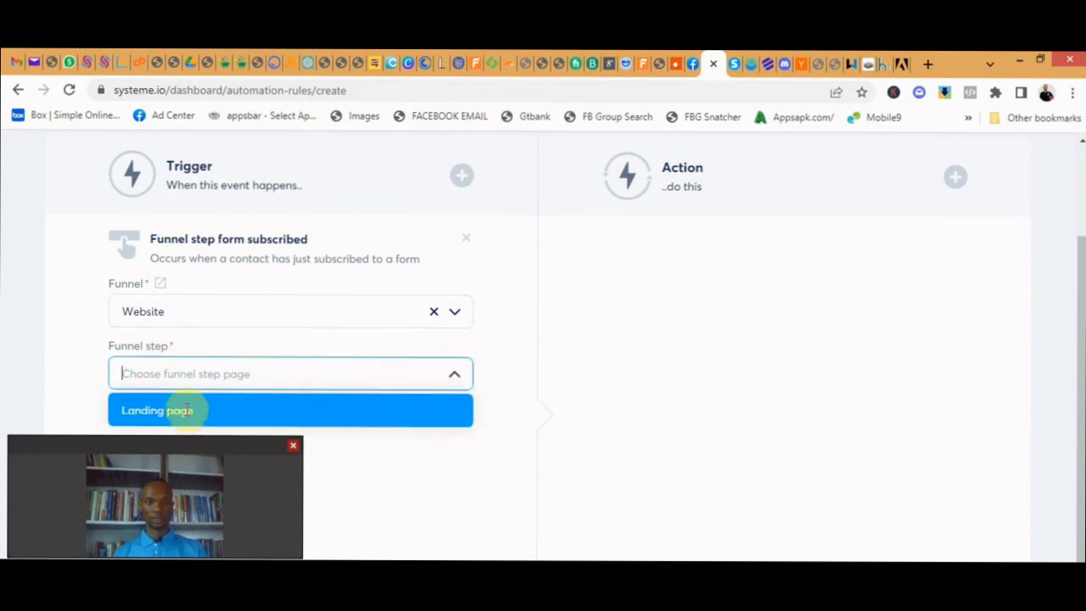
{"action": "left_click", "coordinate": [186, 410]}
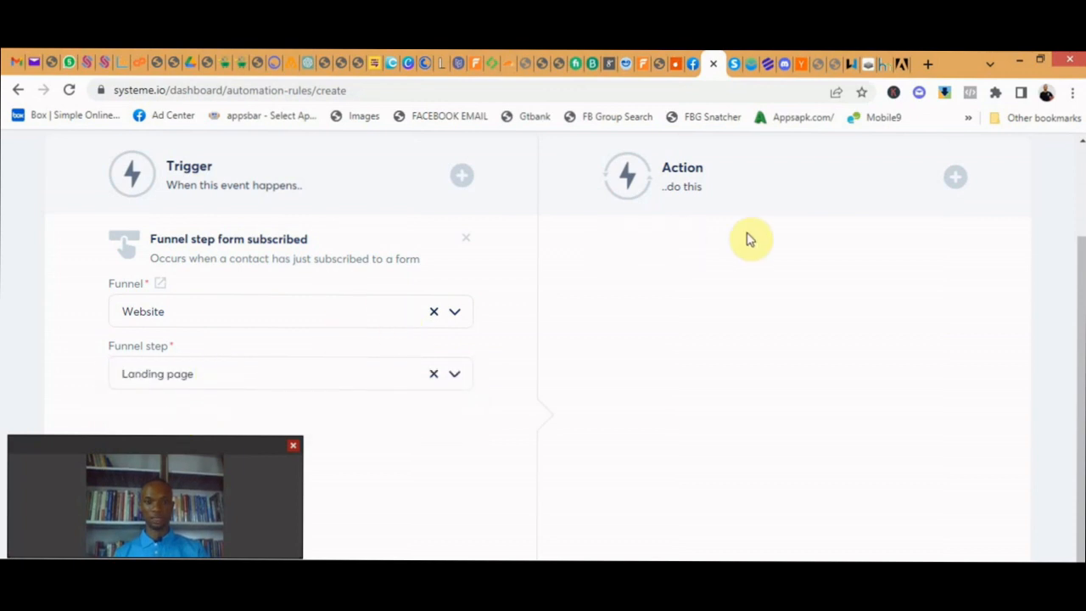
- Add a "Subscribe to campaign" action for the Website campaign and save the automation rule
{"action": "scroll", "coordinate": [816, 245], "scroll_direction": "up", "scroll_amount": 1}
{"action": "scroll", "coordinate": [821, 245], "scroll_direction": "down", "scroll_amount": 1}
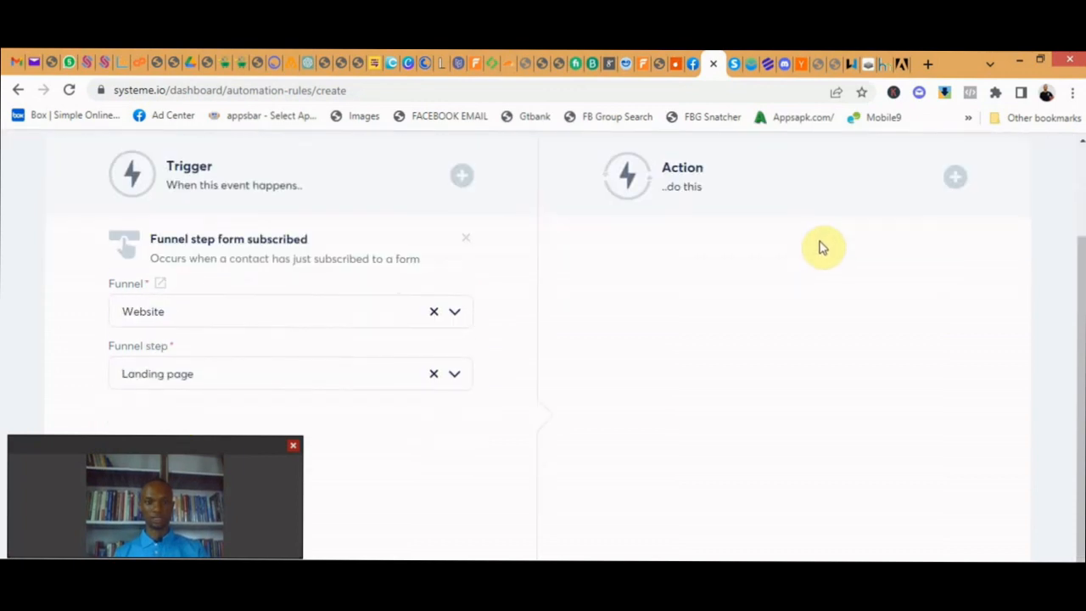
{"action": "left_click", "coordinate": [955, 180]}
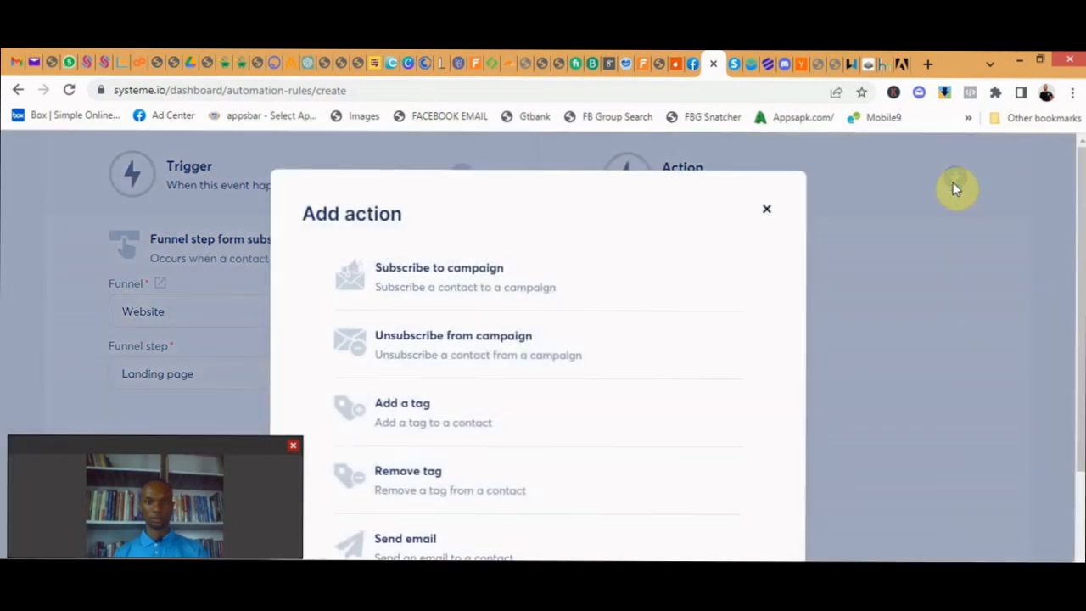
{"action": "left_click", "coordinate": [458, 280]}
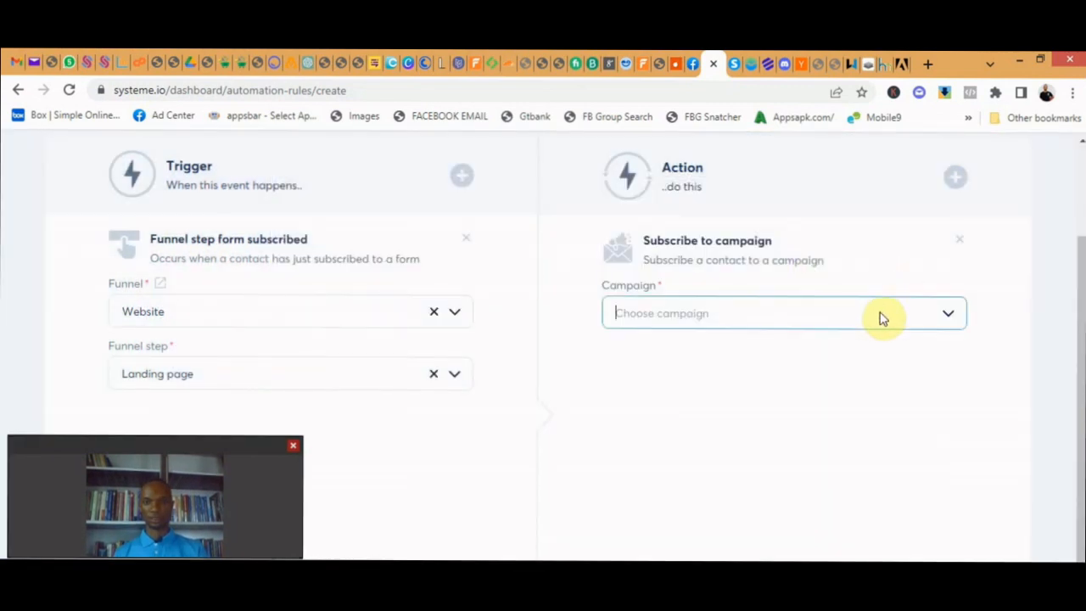
{"action": "left_click", "coordinate": [951, 318]}
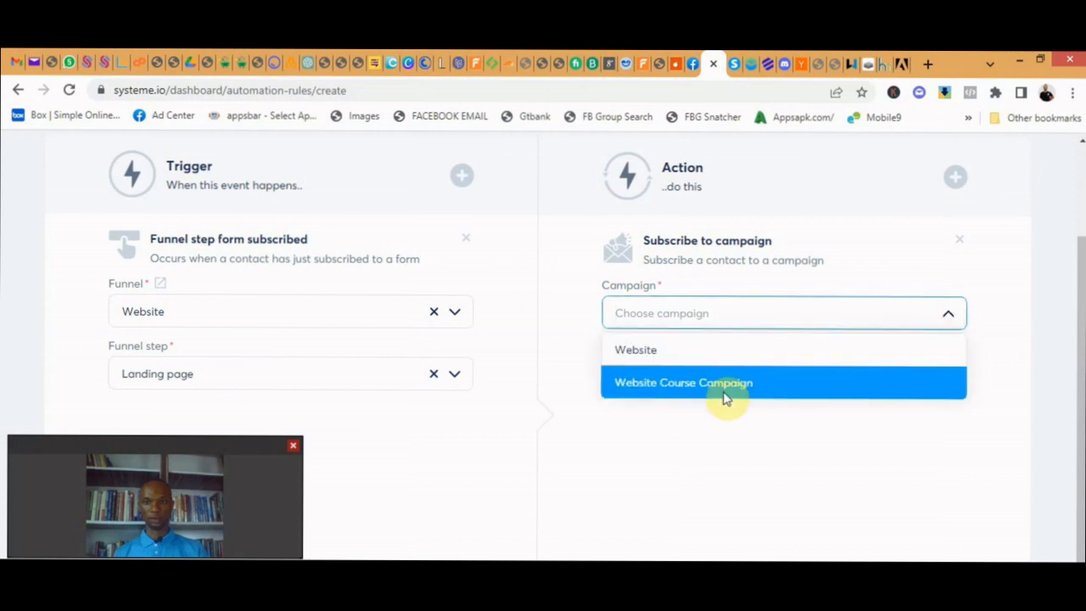
{"action": "left_click", "coordinate": [644, 351]}
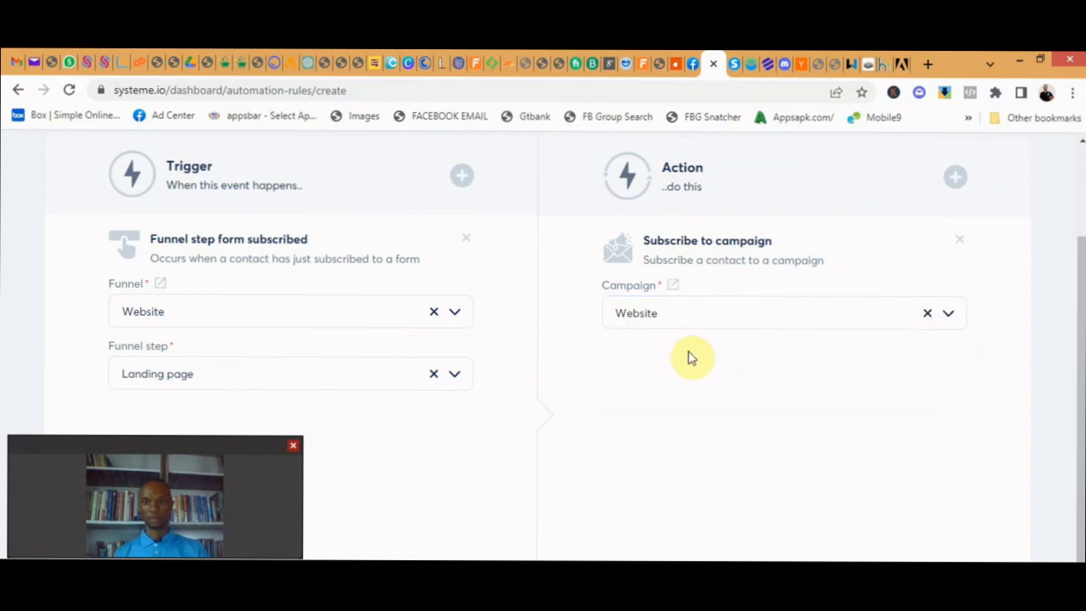
{"action": "scroll", "coordinate": [688, 357], "scroll_direction": "up", "scroll_amount": 3}
{"action": "left_click", "coordinate": [986, 224]}
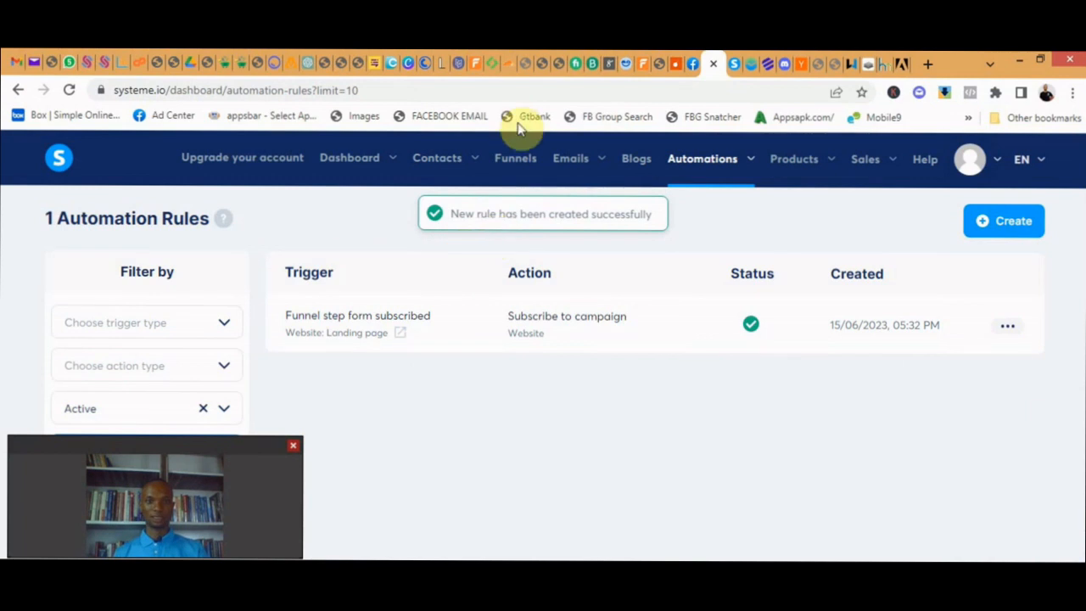
- Check the automation rule and its campaign action on the Website funnel's landing page
{"action": "mouse_move", "coordinate": [566, 166]}
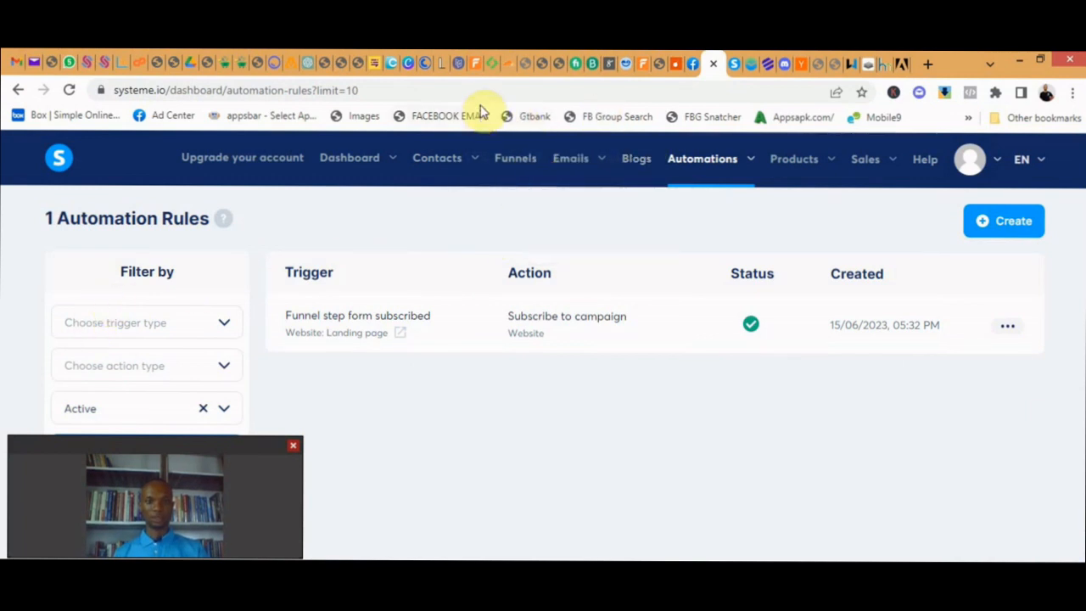
{"action": "left_click", "coordinate": [511, 159]}
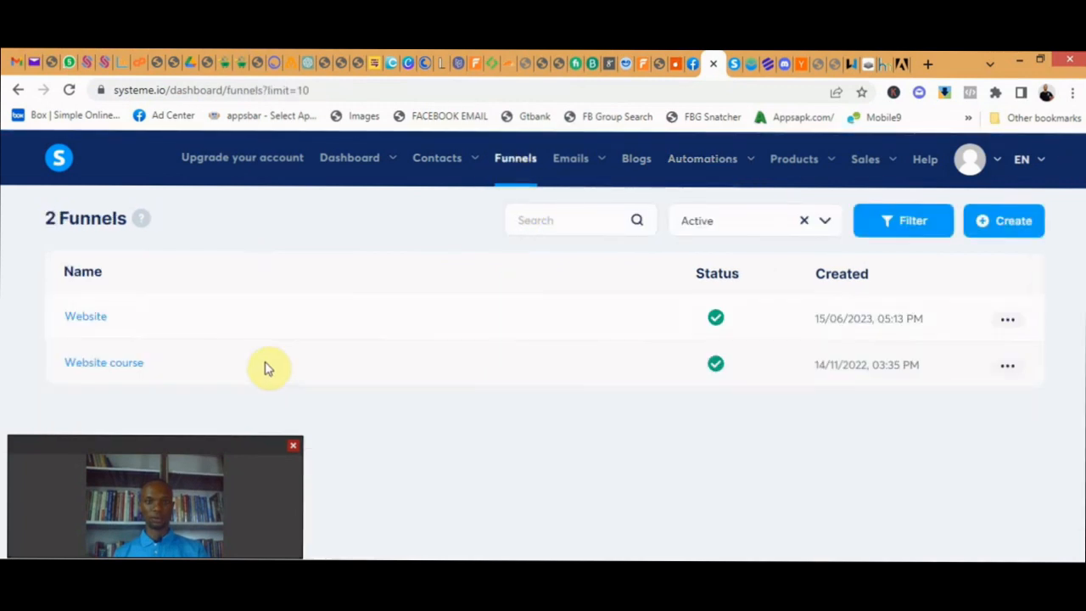
{"action": "left_click", "coordinate": [91, 319]}
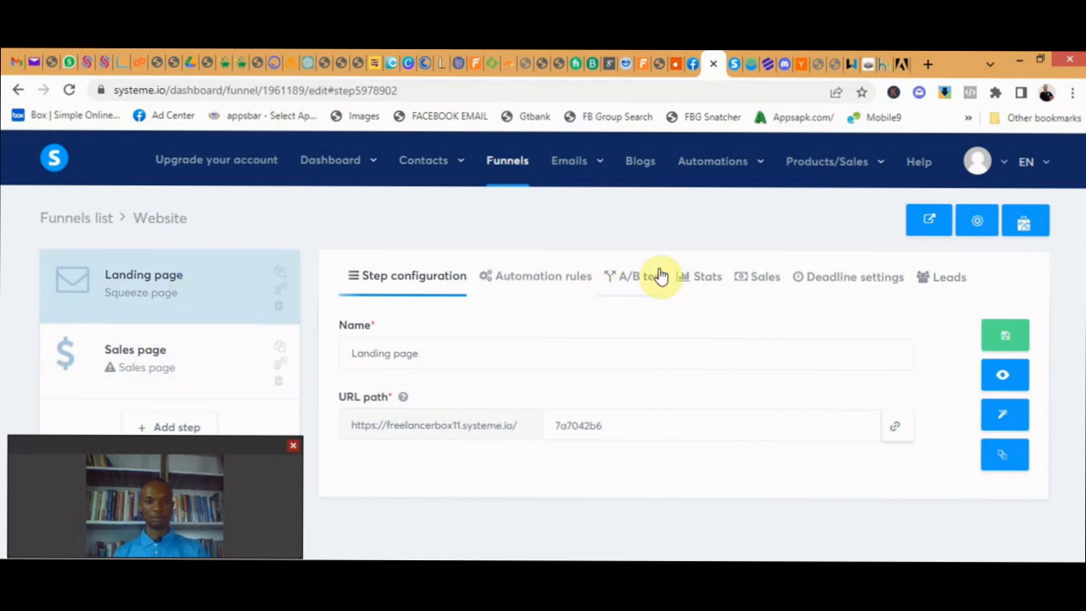
{"action": "left_click", "coordinate": [545, 280]}
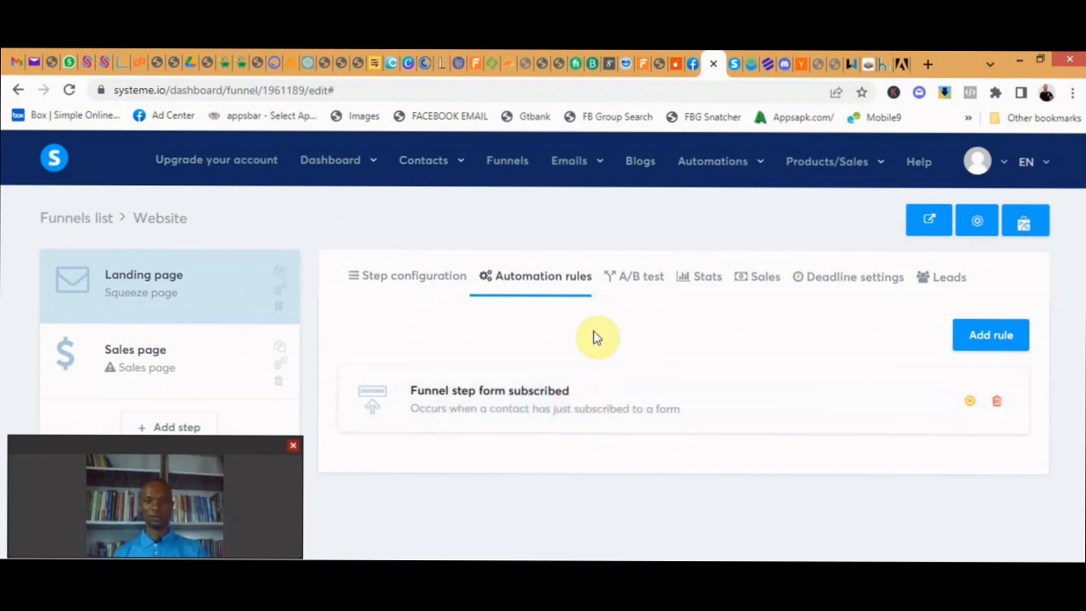
{"action": "left_click", "coordinate": [598, 394]}
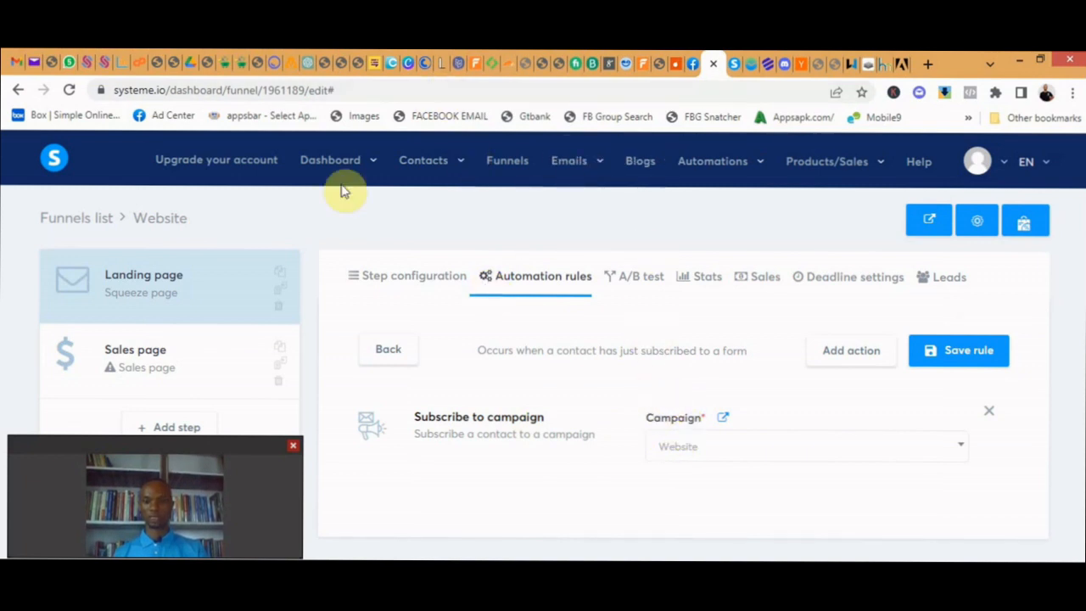
{"action": "mouse_move", "coordinate": [338, 163]}
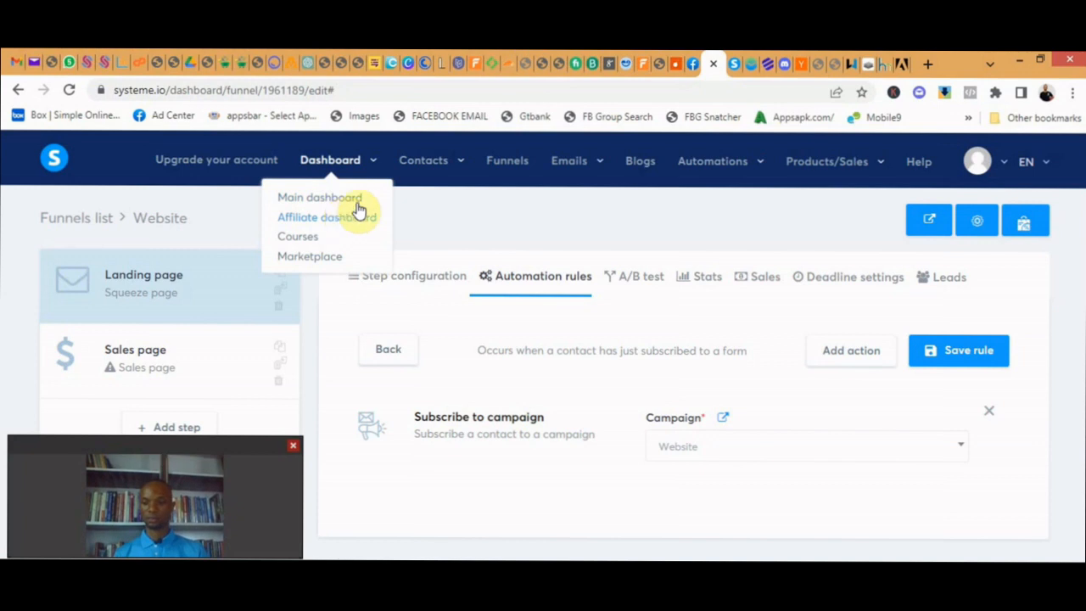
{"action": "mouse_move", "coordinate": [823, 174]}
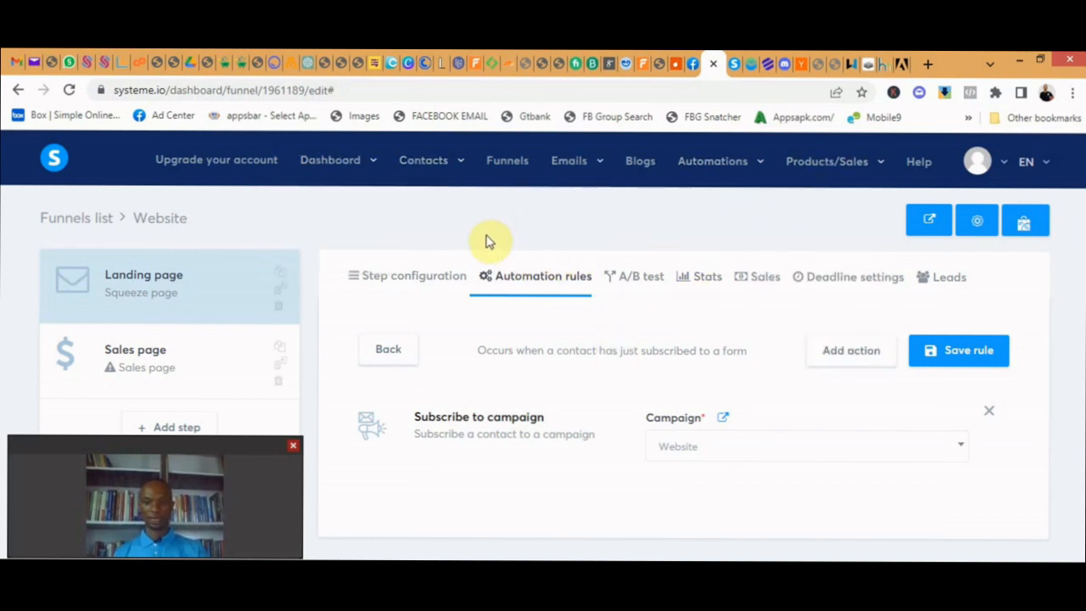
{"action": "mouse_move", "coordinate": [536, 169]}
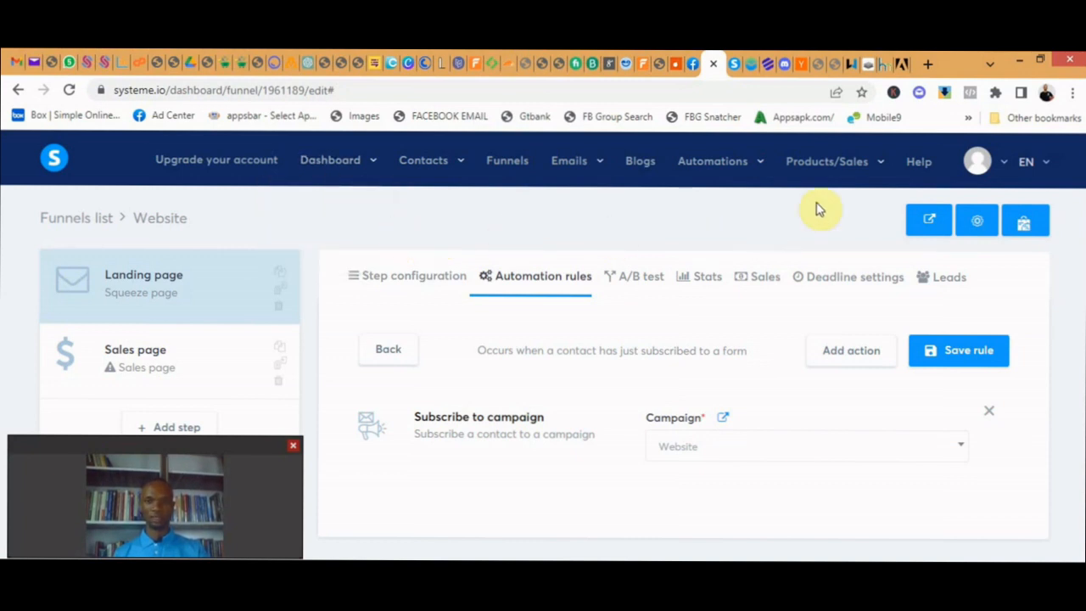
{"action": "mouse_move", "coordinate": [977, 161]}
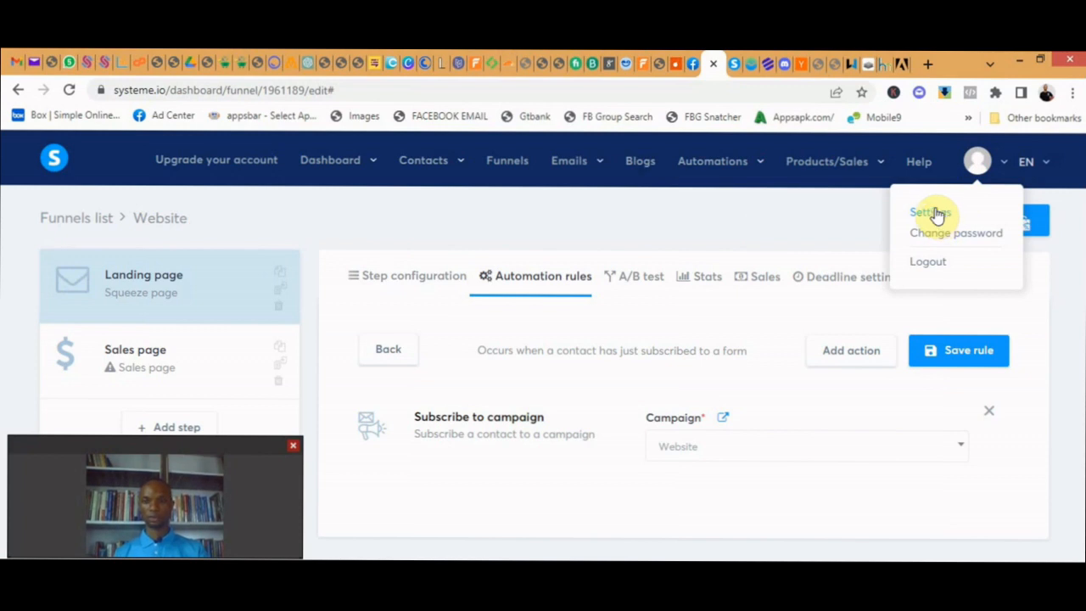
- Open the account's profile settings and dismiss the notice about filling in the profile to receive payments
{"action": "left_click", "coordinate": [1003, 170]}
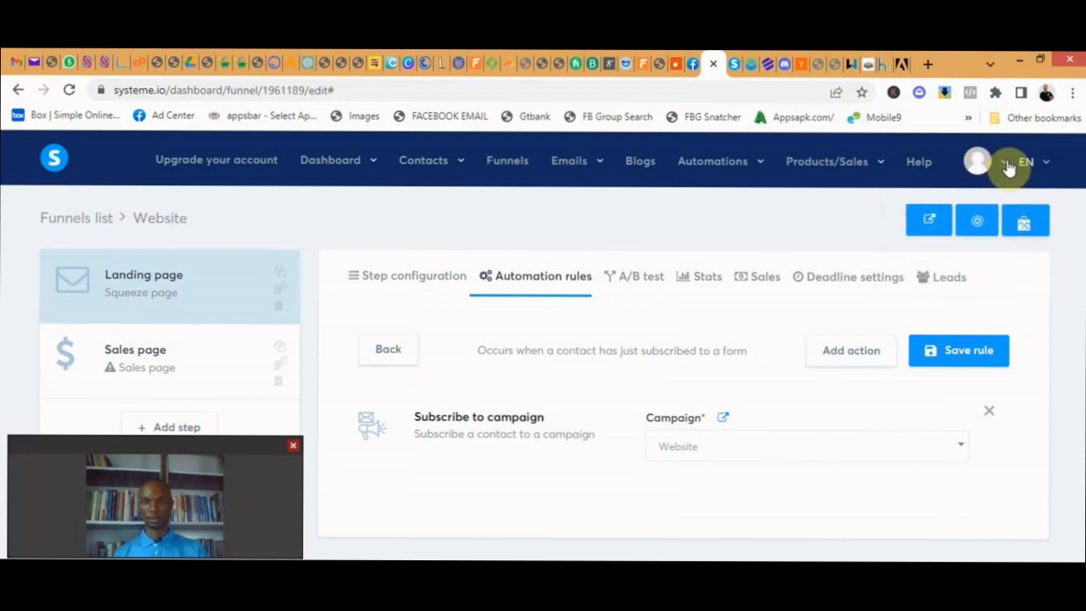
{"action": "left_click", "coordinate": [975, 163]}
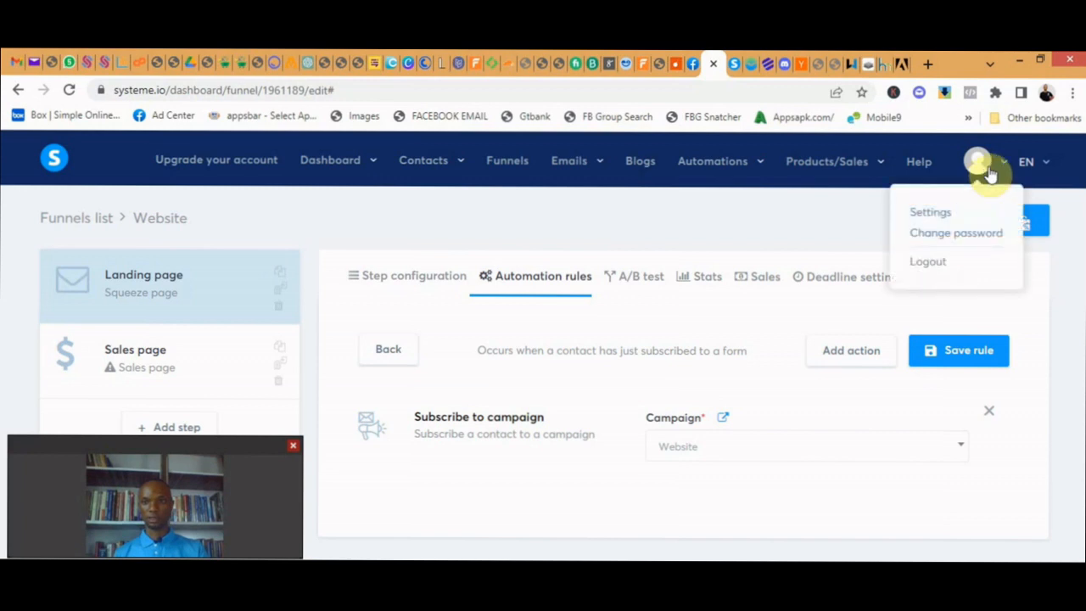
{"action": "left_click", "coordinate": [932, 220]}
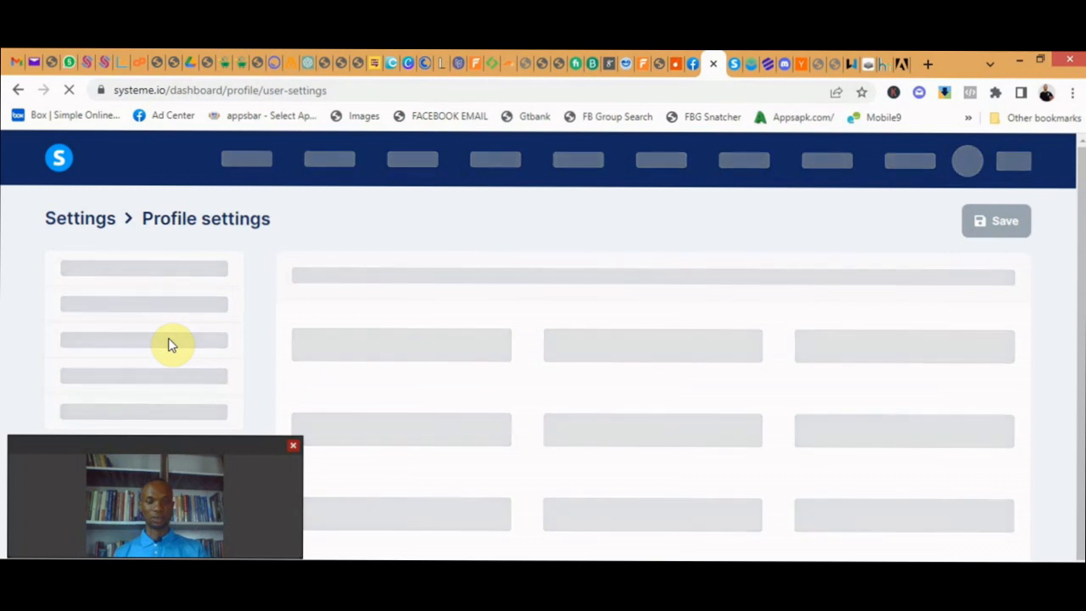
{"action": "scroll", "coordinate": [168, 344], "scroll_direction": "down", "scroll_amount": 1}
{"action": "scroll", "coordinate": [168, 343], "scroll_direction": "down", "scroll_amount": 2}
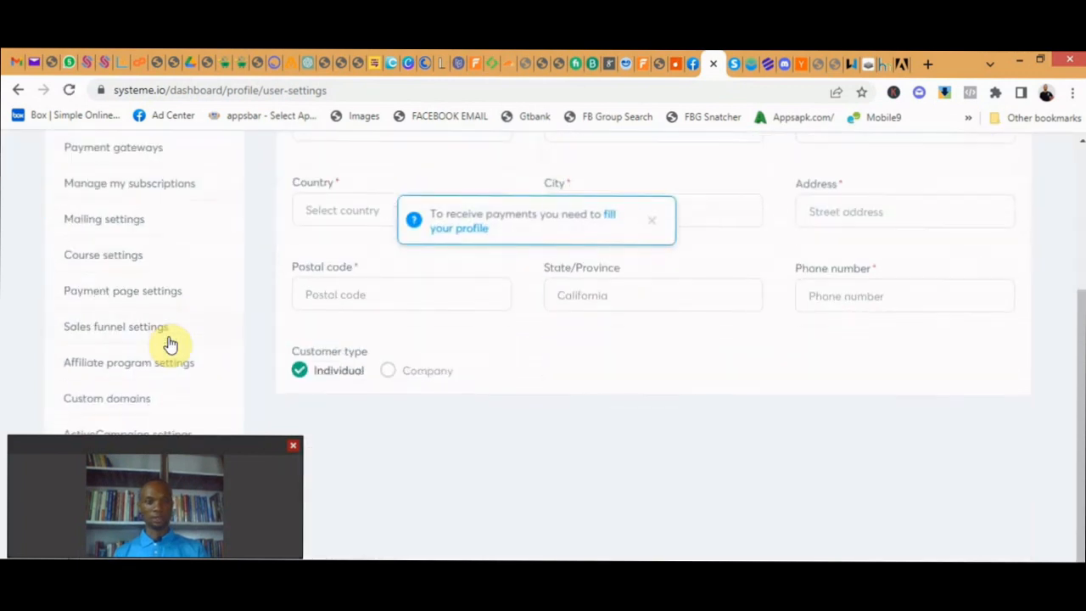
{"action": "left_click", "coordinate": [651, 222]}
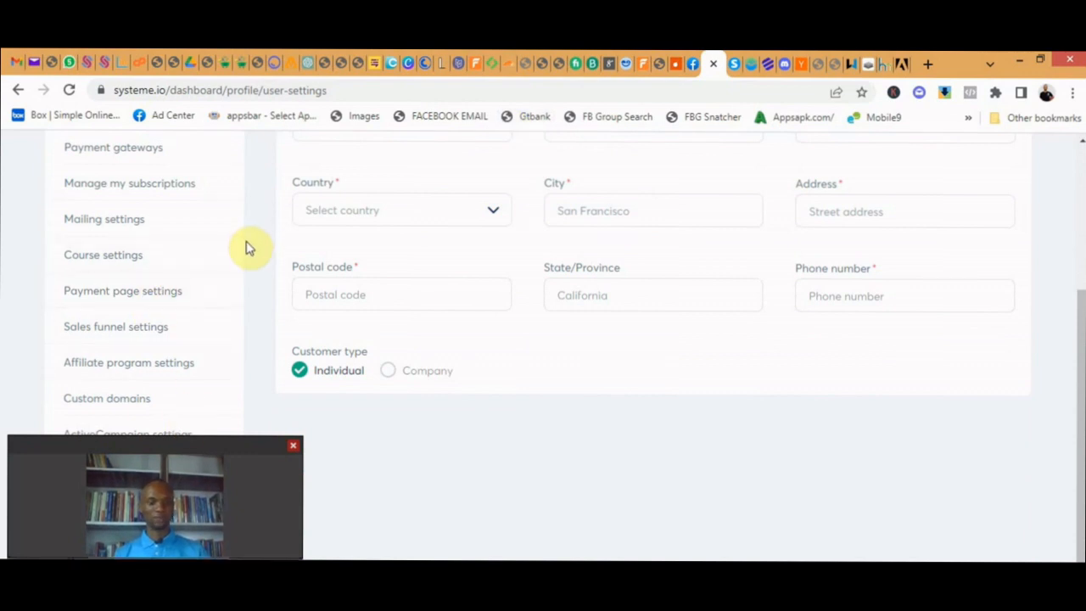
- Look through the account's settings categories and open the custom domains settings
{"action": "scroll", "coordinate": [158, 296], "scroll_direction": "down", "scroll_amount": 1}
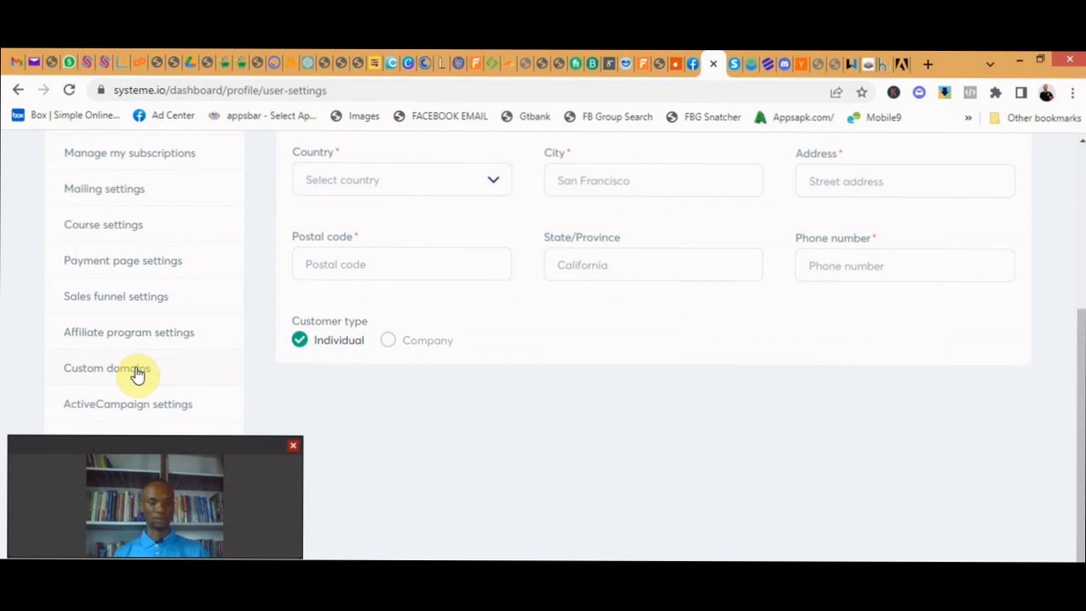
{"action": "scroll", "coordinate": [114, 354], "scroll_direction": "up", "scroll_amount": 3}
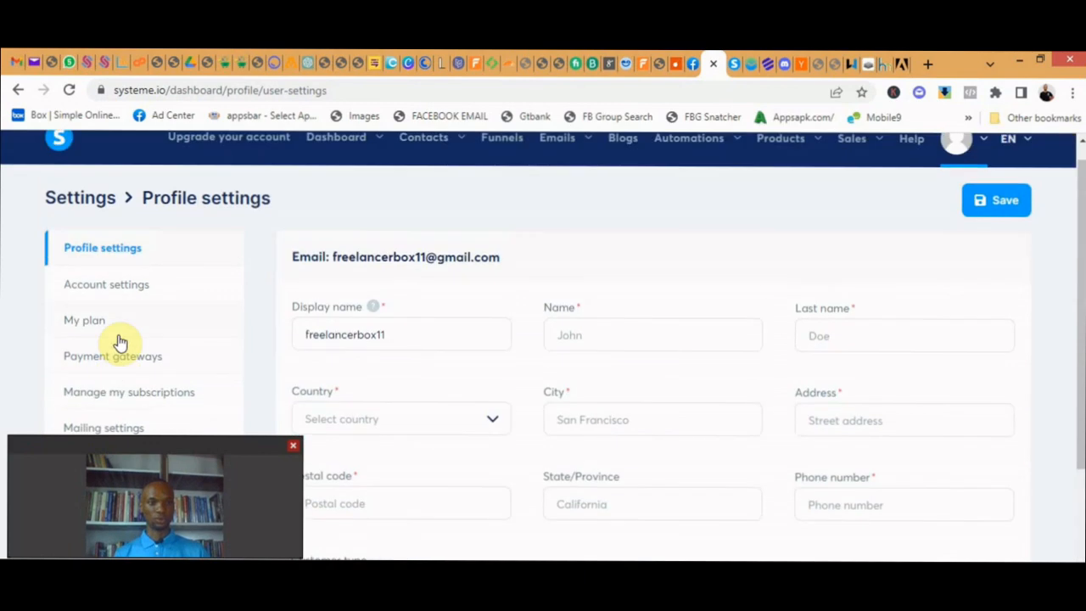
{"action": "scroll", "coordinate": [117, 346], "scroll_direction": "down", "scroll_amount": 3}
{"action": "scroll", "coordinate": [127, 289], "scroll_direction": "up", "scroll_amount": 1}
{"action": "scroll", "coordinate": [116, 288], "scroll_direction": "down", "scroll_amount": 1}
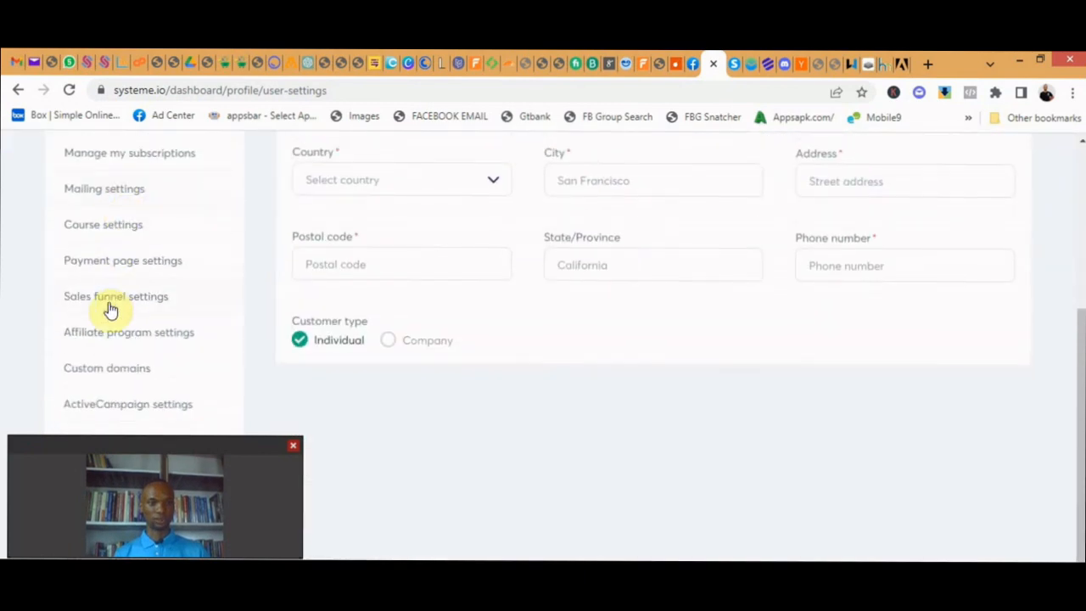
{"action": "left_click", "coordinate": [99, 370]}
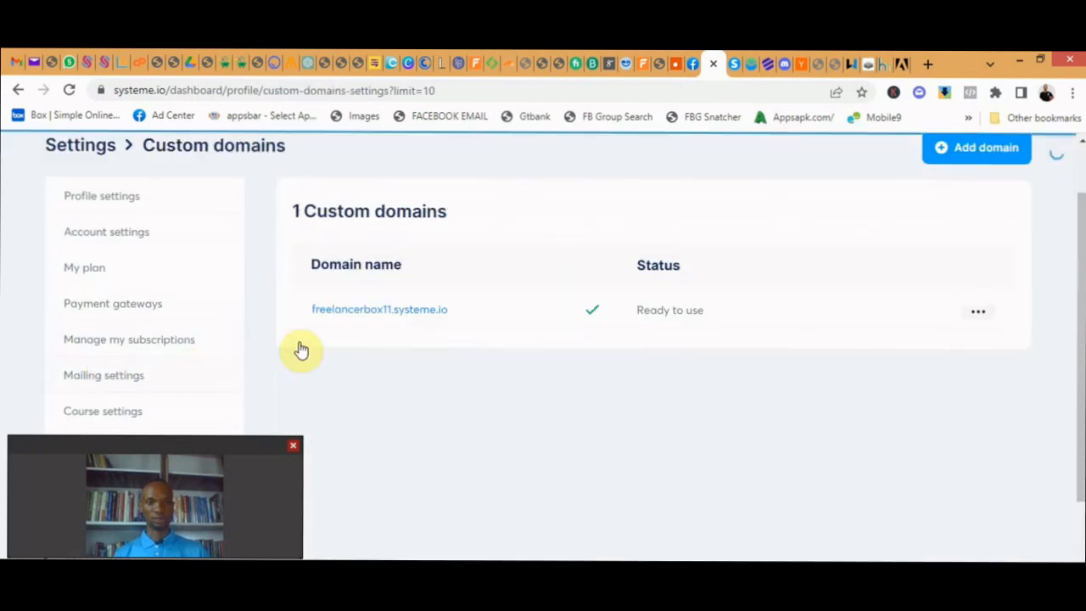
- Add the custom domain valuetechnology.com.ng and save it
{"action": "left_click", "coordinate": [982, 154]}
{"action": "left_click", "coordinate": [576, 381]}
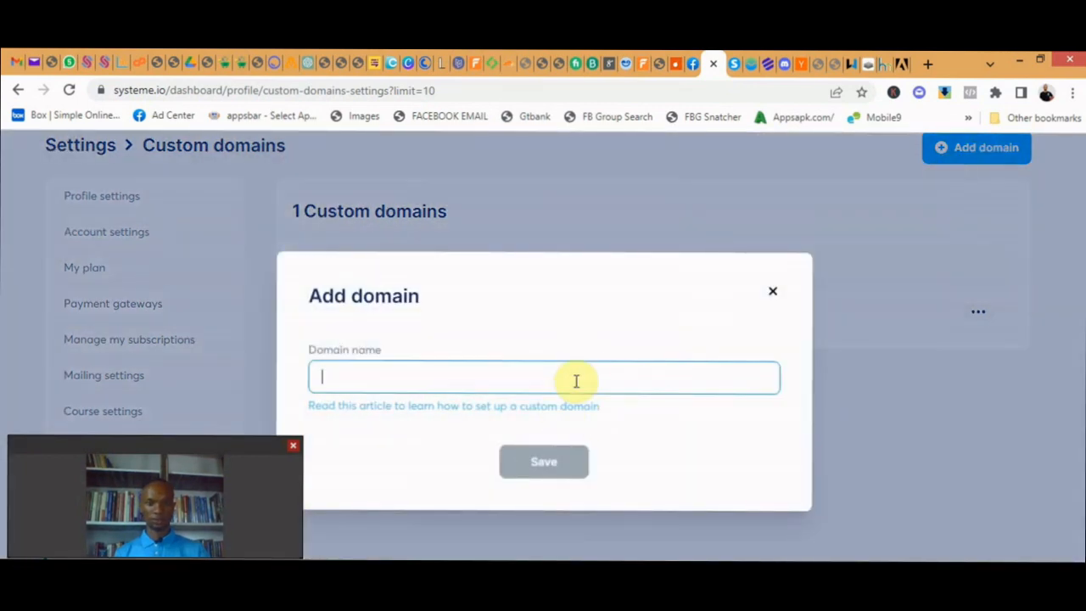
{"action": "type", "text": "value"}
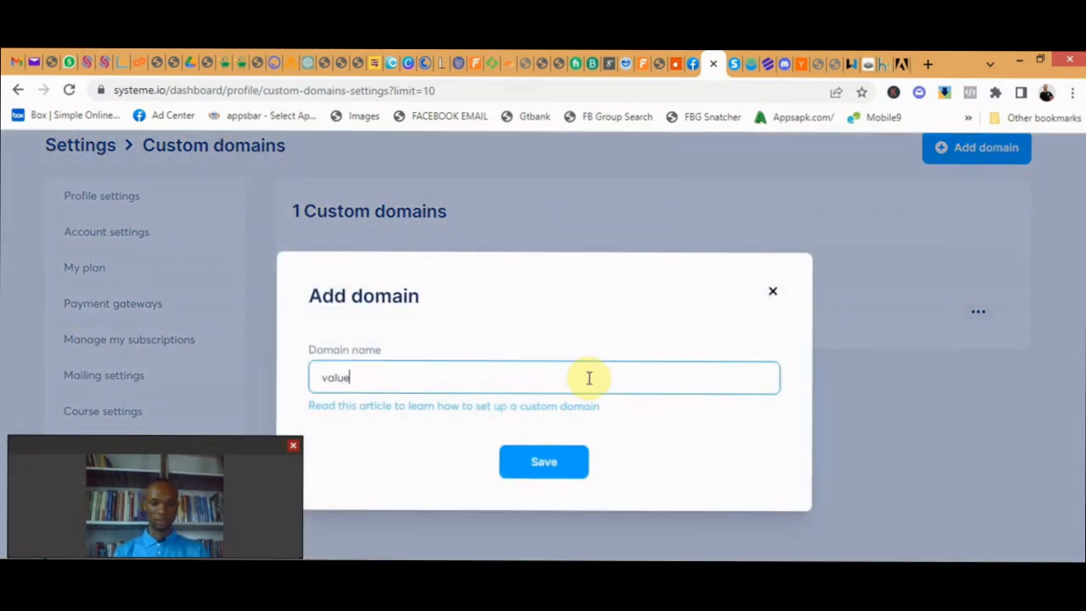
{"action": "type", "text": "y"}
{"action": "type", "text": "echn"}
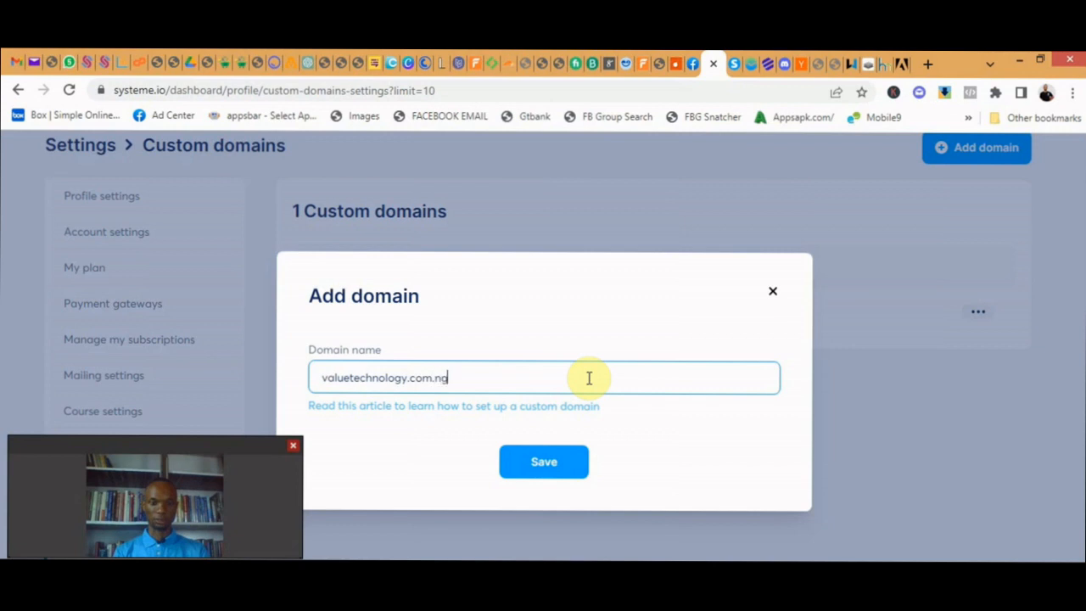
{"action": "left_click", "coordinate": [544, 467]}
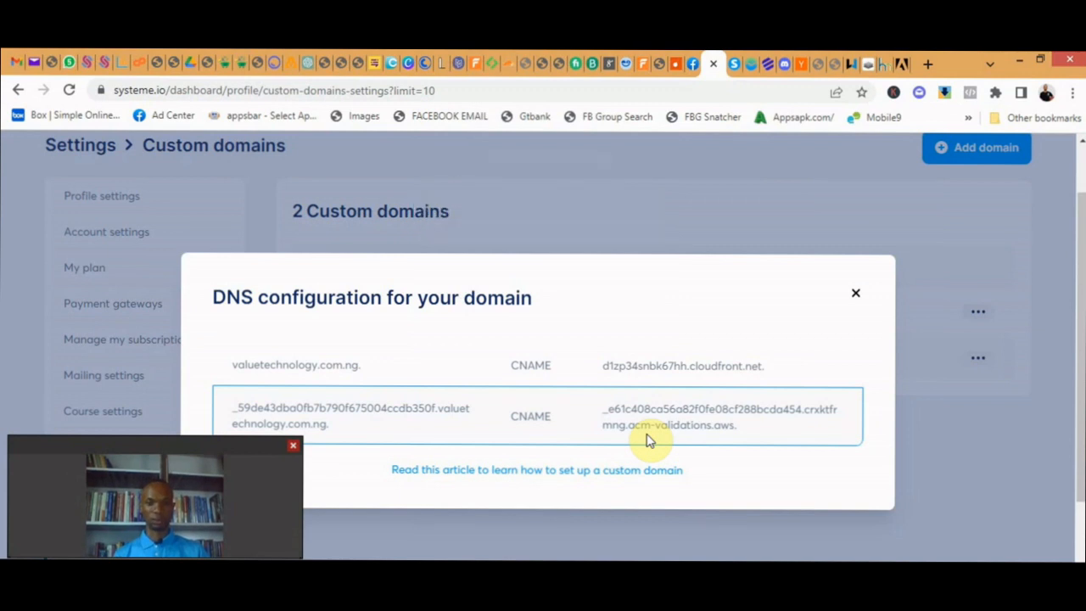
- Review the CNAME records in the new domain's DNS configuration, then close the instructions
{"action": "left_click_drag", "start_coordinate": [766, 443], "coordinate": [957, 332]}
{"action": "left_click_drag", "start_coordinate": [753, 436], "coordinate": [225, 417]}
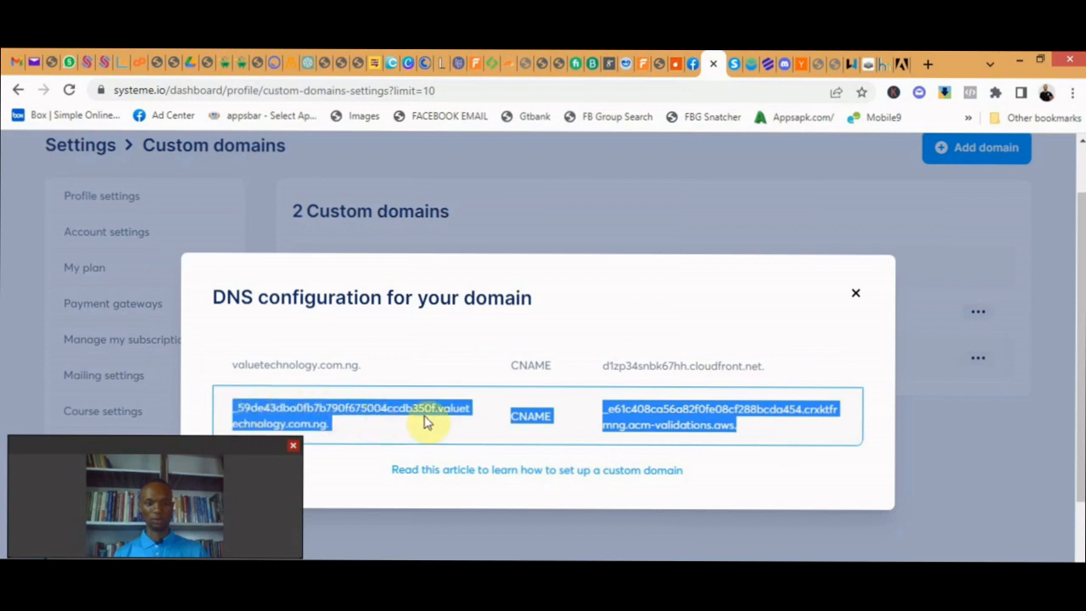
{"action": "left_click", "coordinate": [651, 332]}
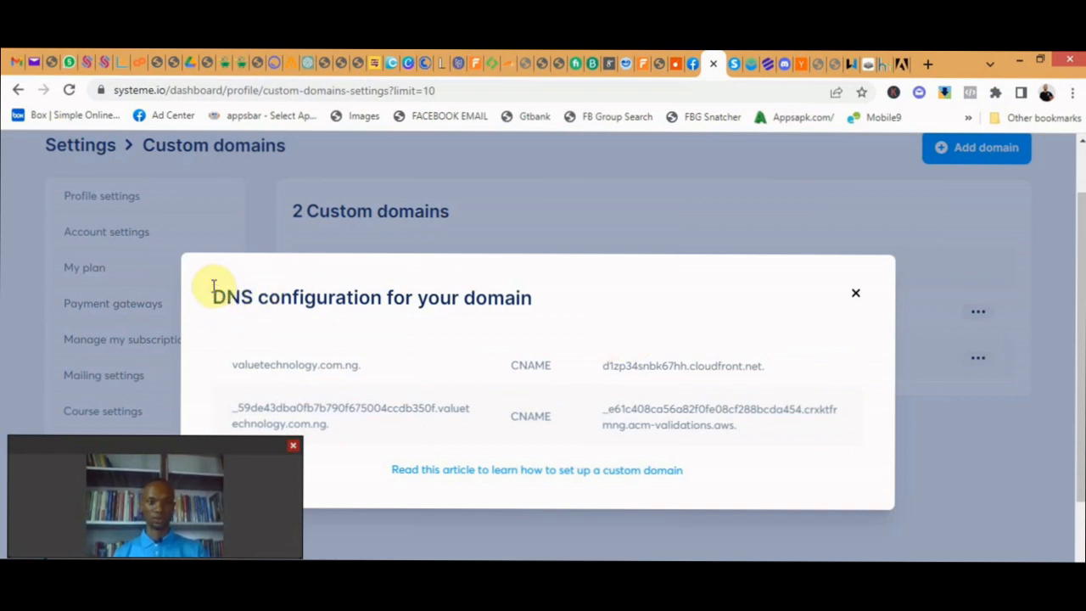
{"action": "left_click_drag", "start_coordinate": [212, 292], "coordinate": [548, 303]}
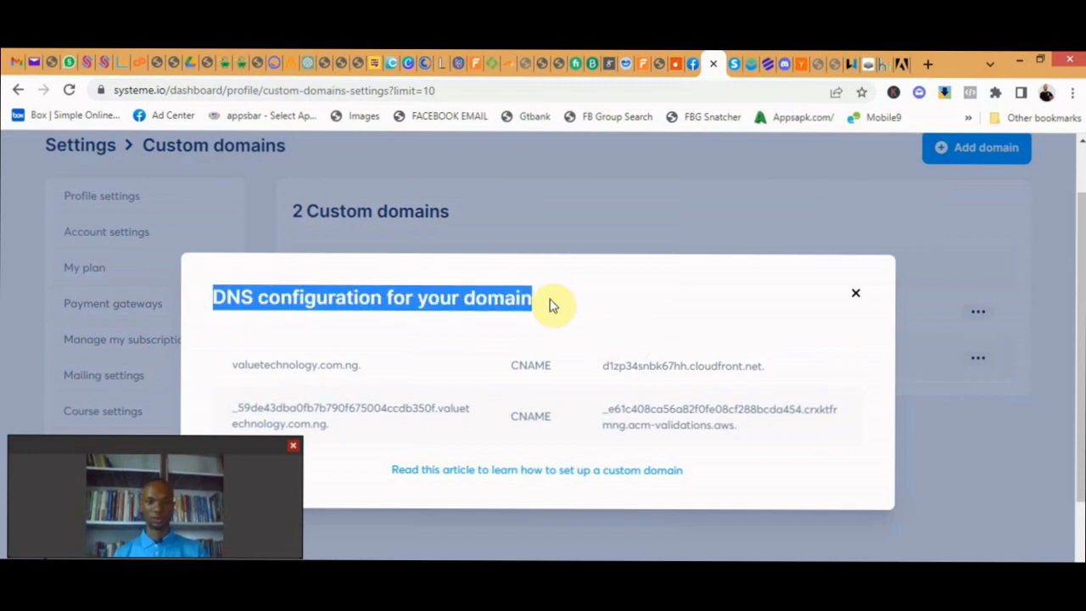
{"action": "left_click", "coordinate": [856, 295]}
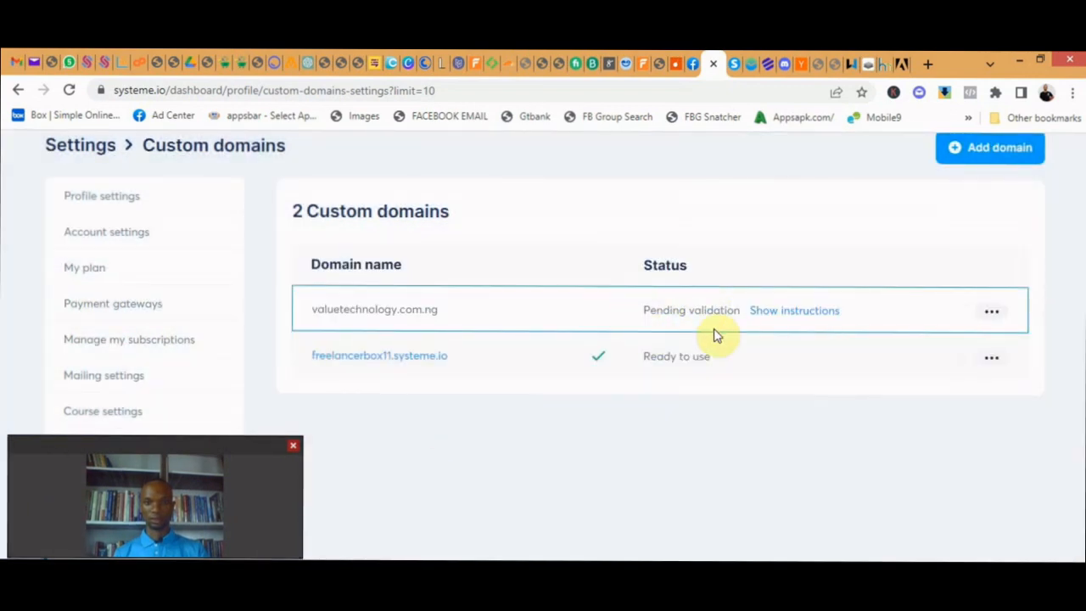
- Look at the domain settings and available options for valuetechnology.com.ng without changing anything
{"action": "left_click", "coordinate": [987, 314]}
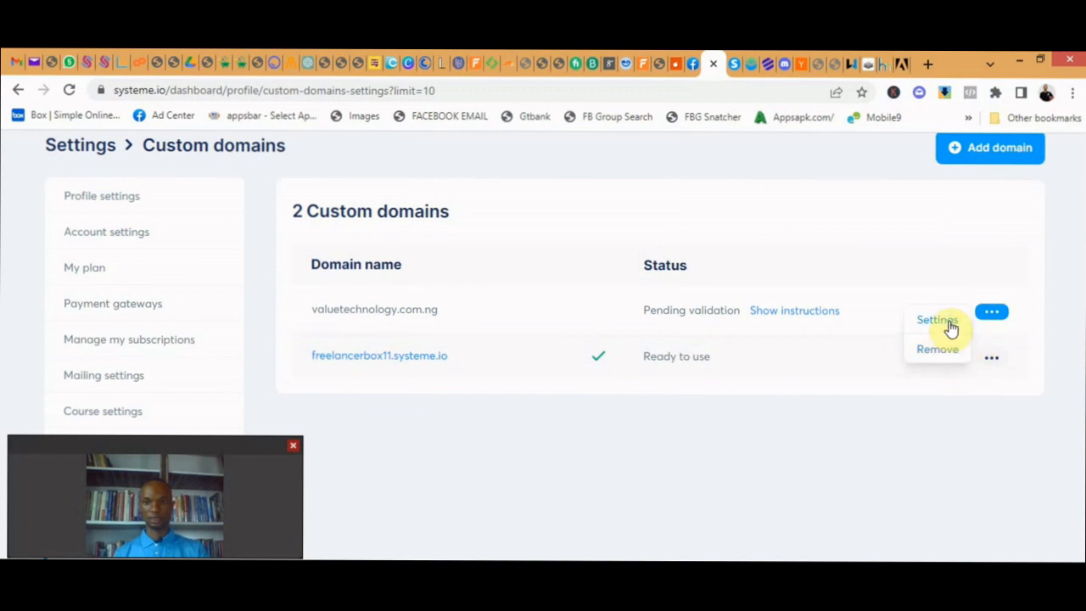
{"action": "left_click", "coordinate": [950, 328]}
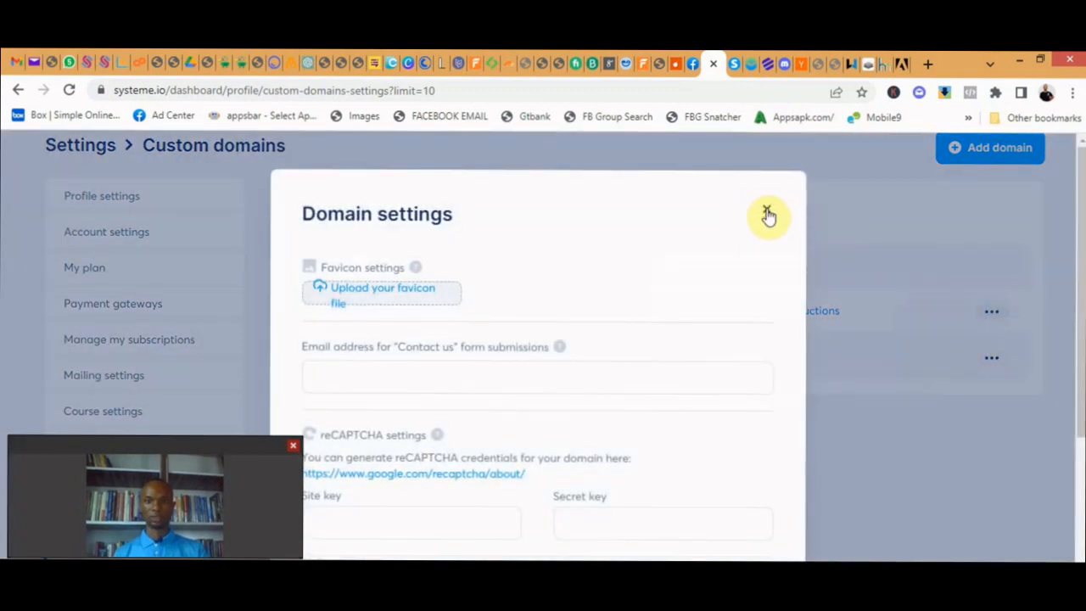
{"action": "left_click", "coordinate": [767, 212]}
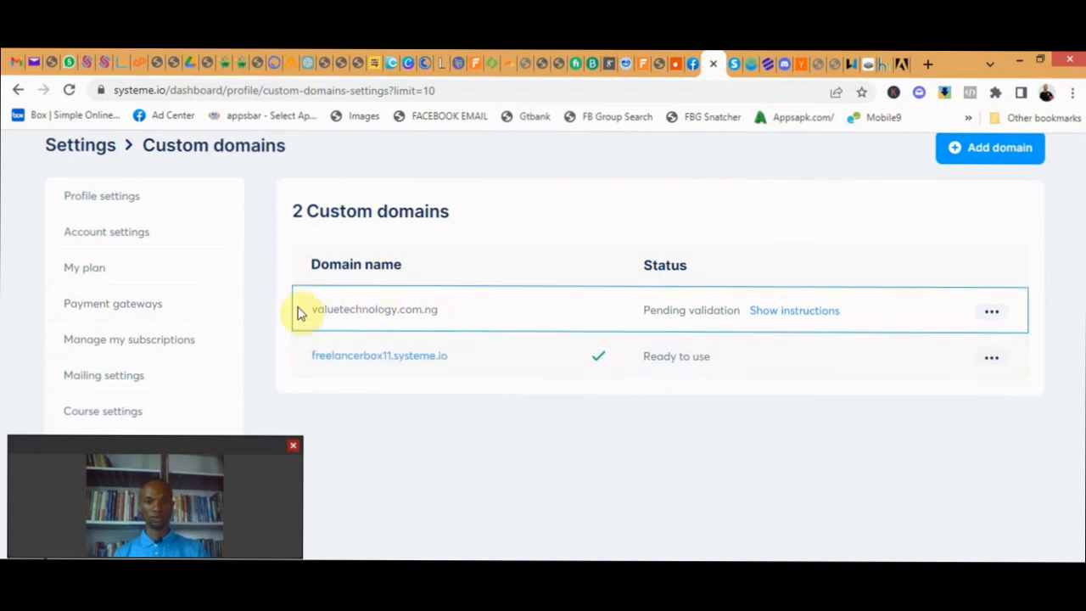
{"action": "left_click", "coordinate": [991, 311]}
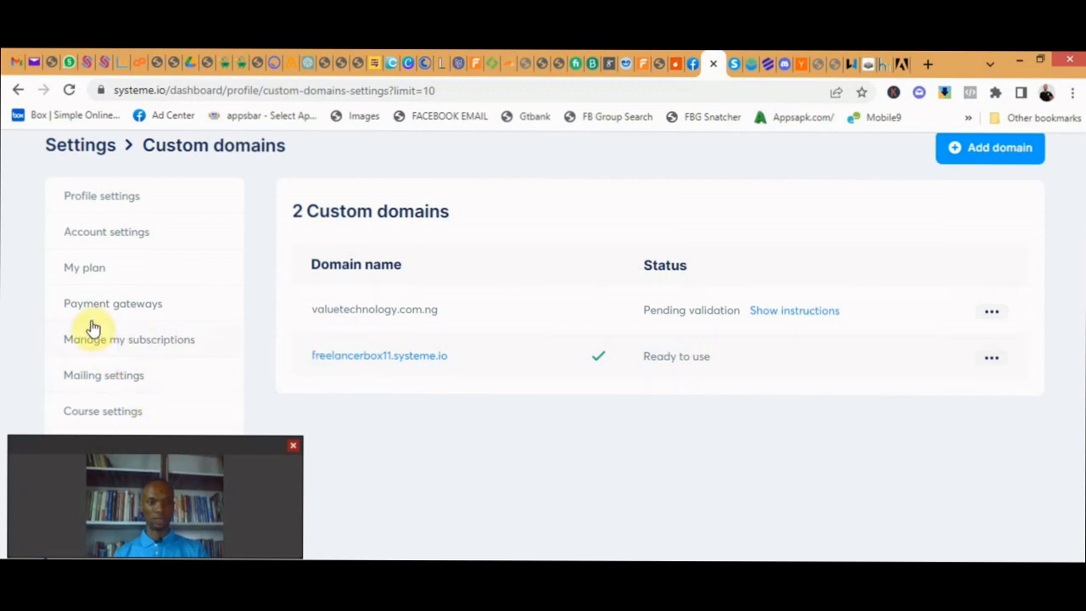
- Open the account's mailing settings to view the sender email addresses and domains
{"action": "left_click", "coordinate": [98, 380]}
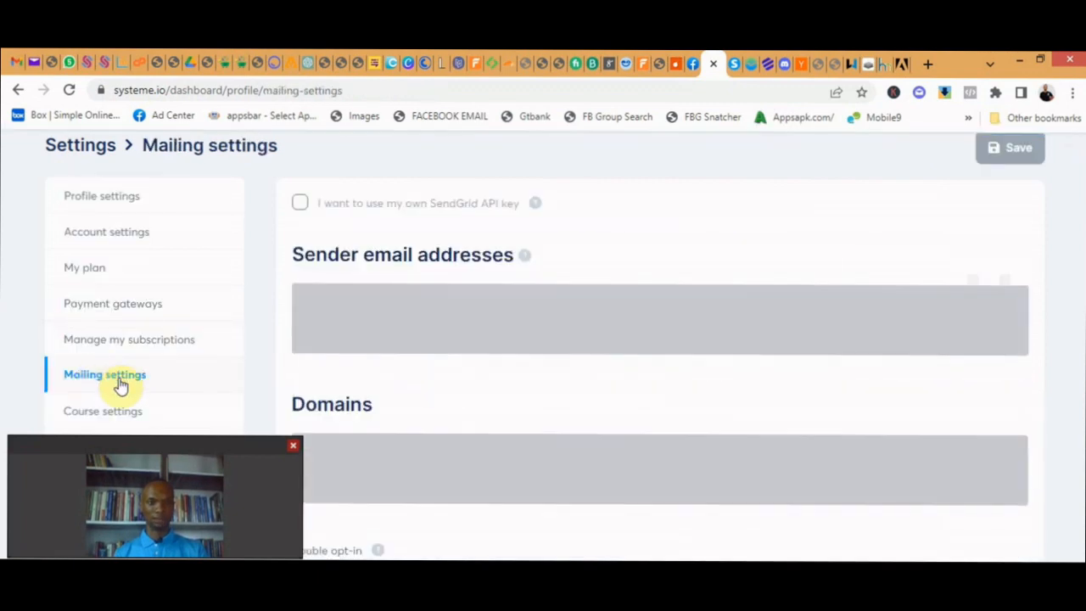
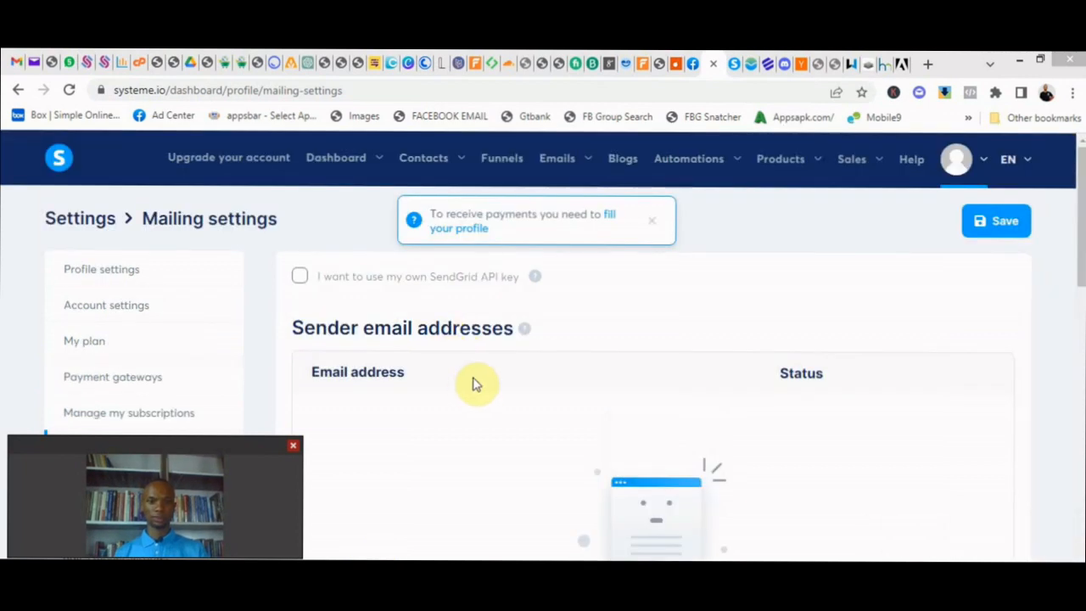
- Open the list of funnels, look at the Website funnel's settings and close them without changes
{"action": "left_click", "coordinate": [652, 226]}
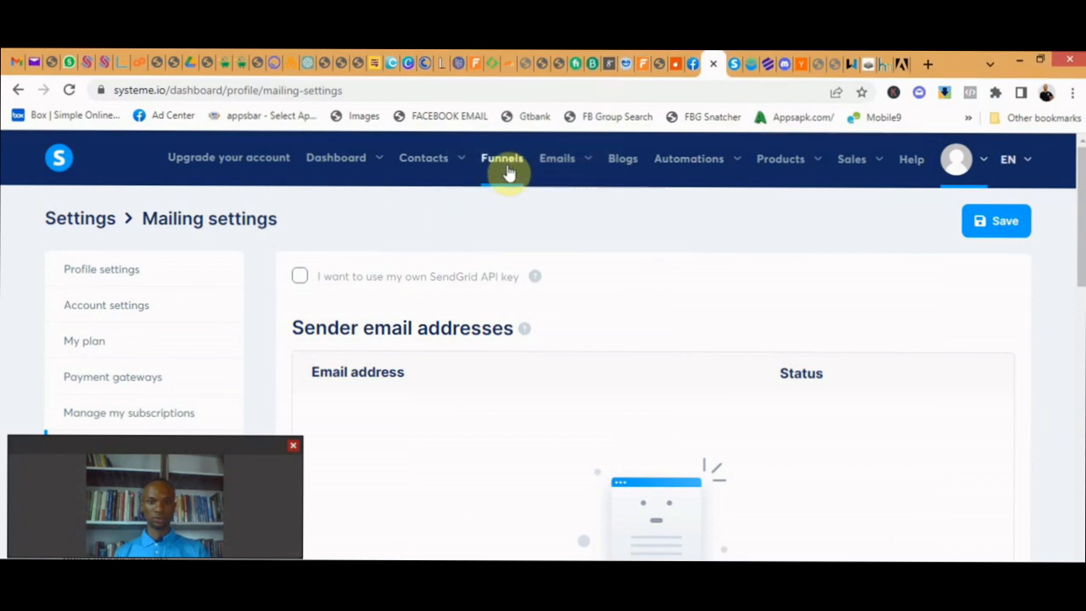
{"action": "left_click", "coordinate": [508, 169]}
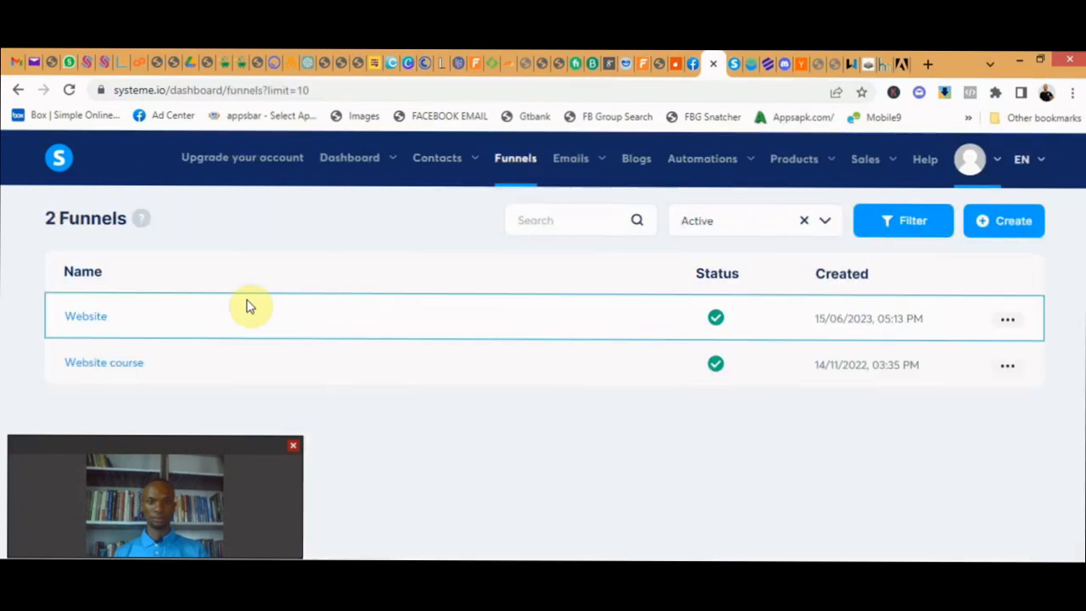
{"action": "left_click", "coordinate": [1006, 319]}
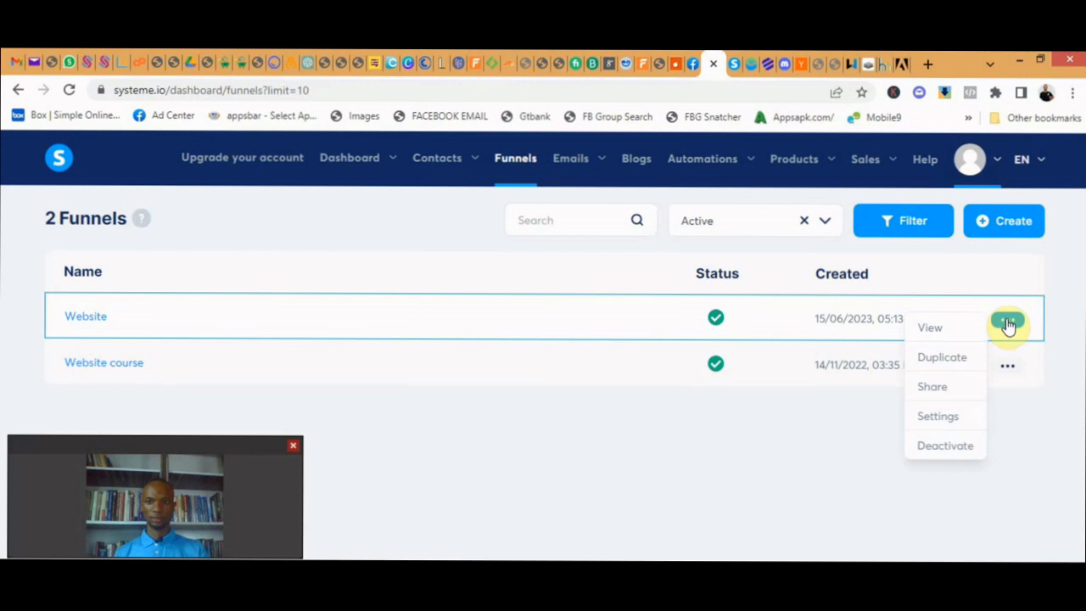
{"action": "left_click", "coordinate": [937, 417]}
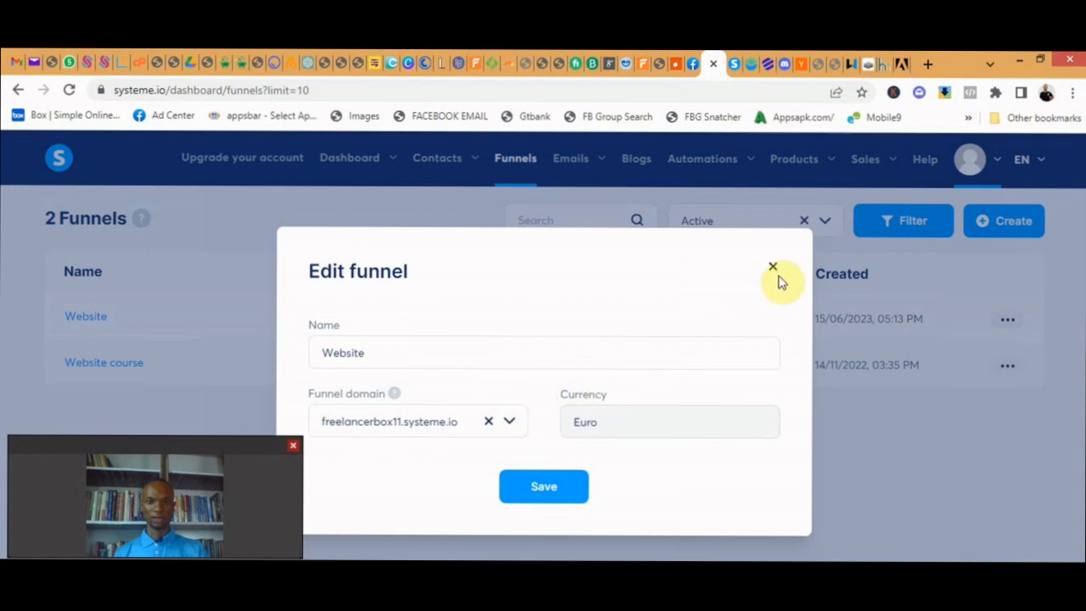
{"action": "left_click", "coordinate": [774, 271]}
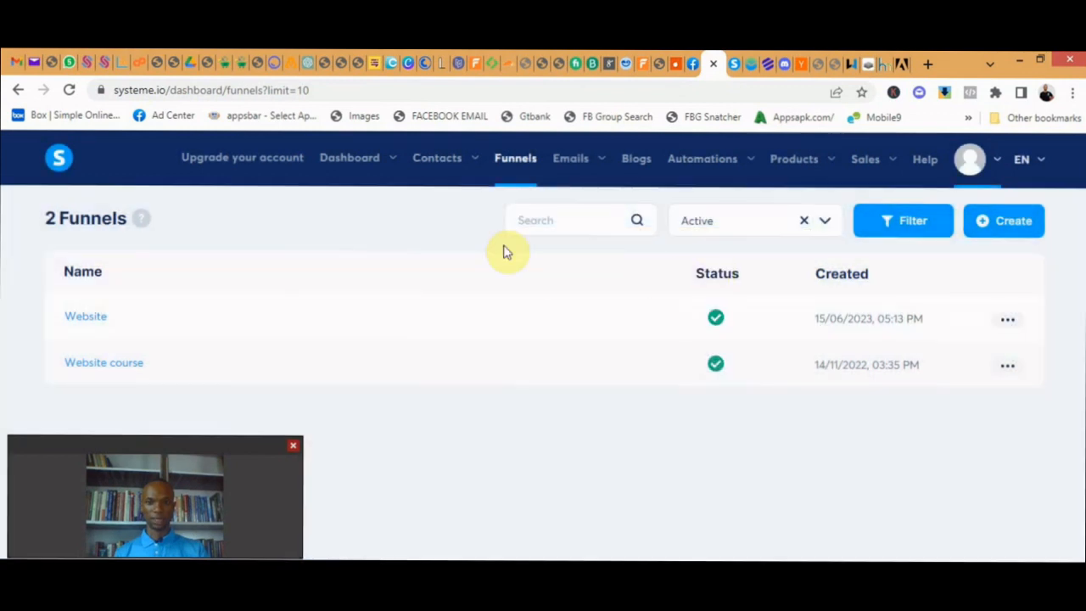
- Check the domain choices in the Website funnel's settings, keep the systeme.io subdomain and save the funnel
{"action": "left_click", "coordinate": [1007, 319]}
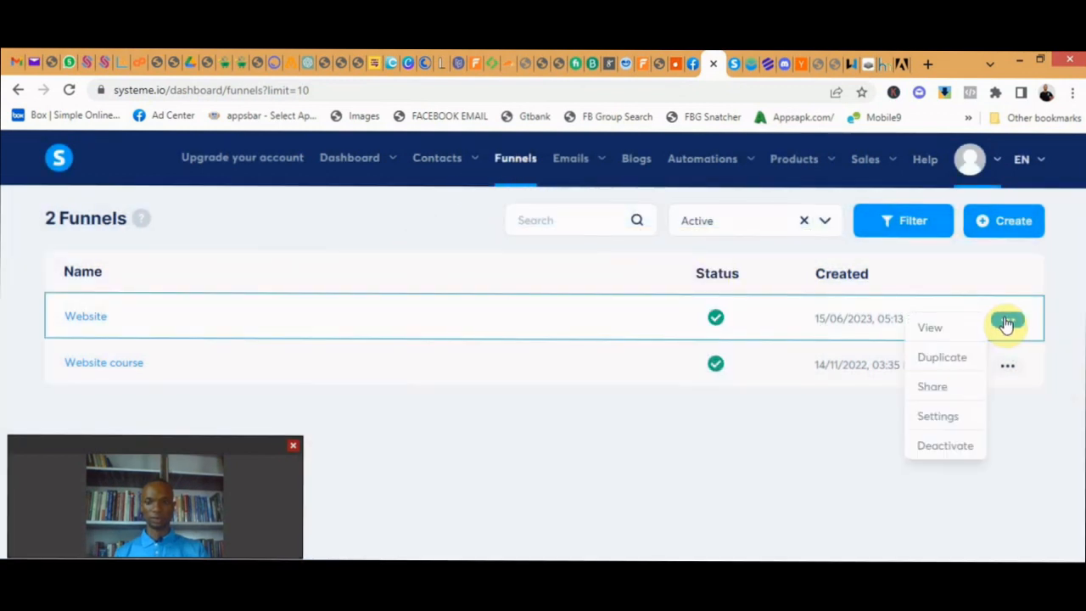
{"action": "left_click", "coordinate": [943, 418]}
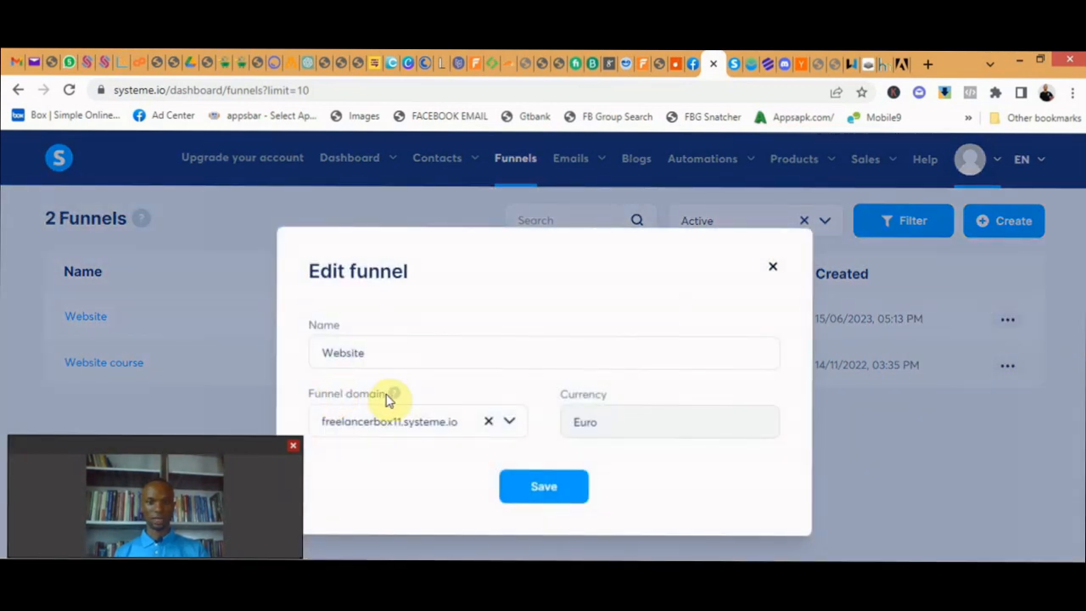
{"action": "left_click", "coordinate": [509, 425]}
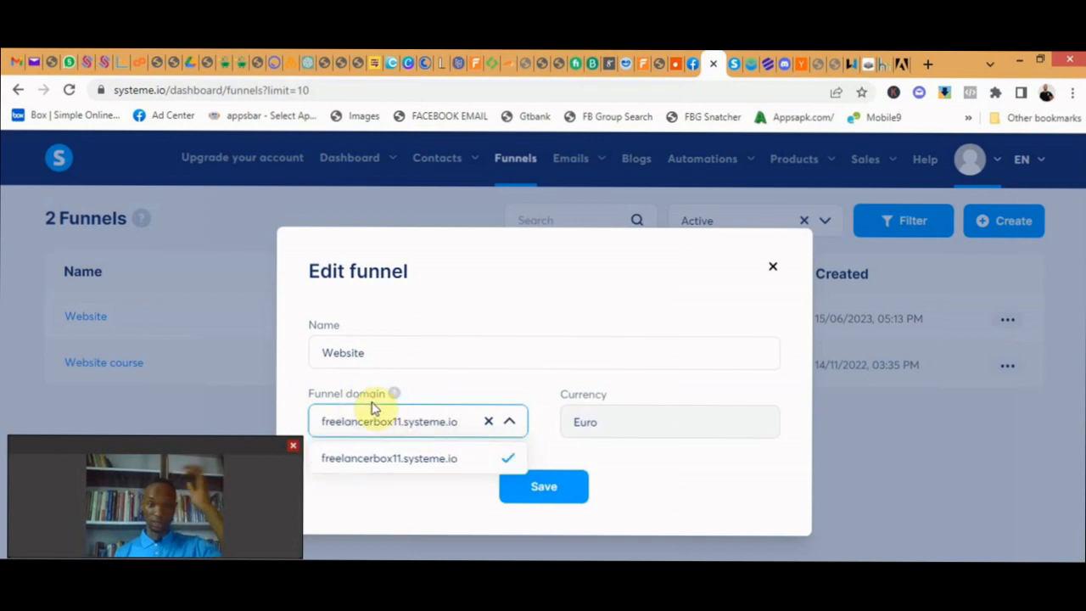
{"action": "left_click_drag", "start_coordinate": [321, 426], "coordinate": [449, 433]}
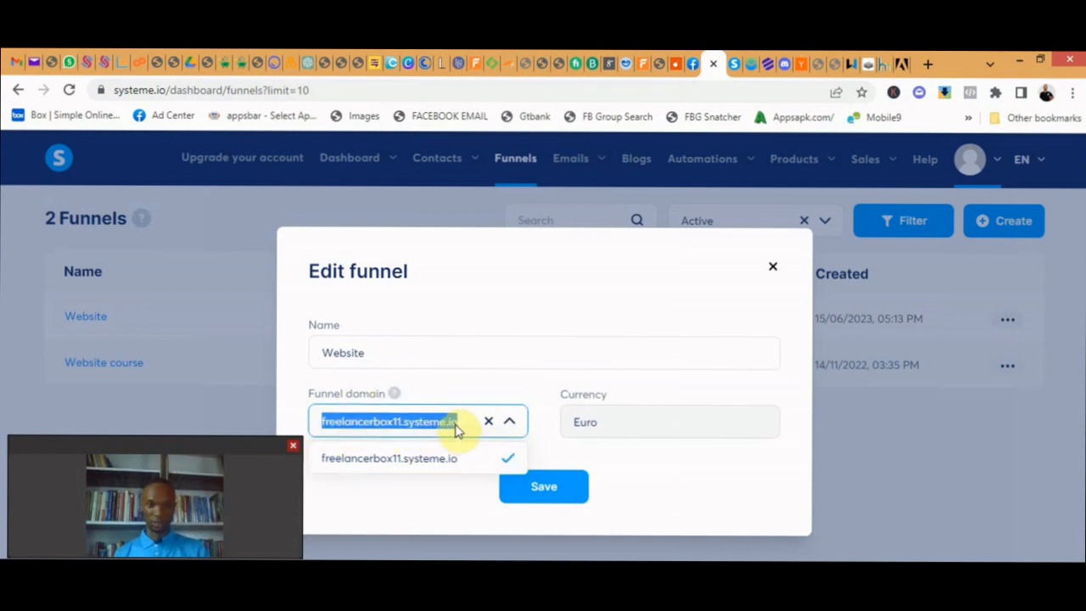
{"action": "left_click", "coordinate": [573, 486]}
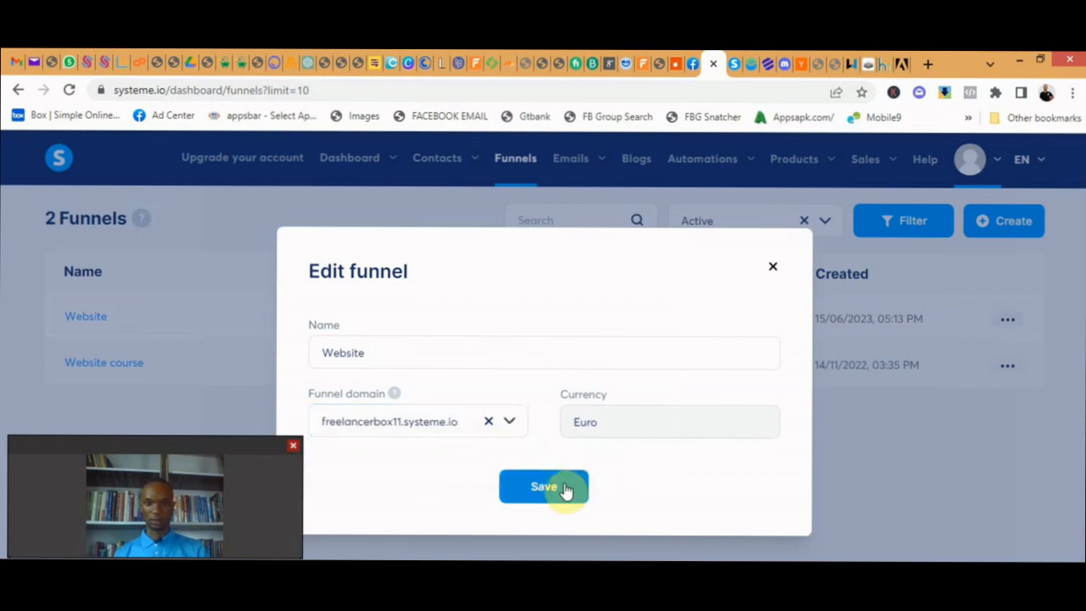
{"action": "left_click", "coordinate": [567, 491]}
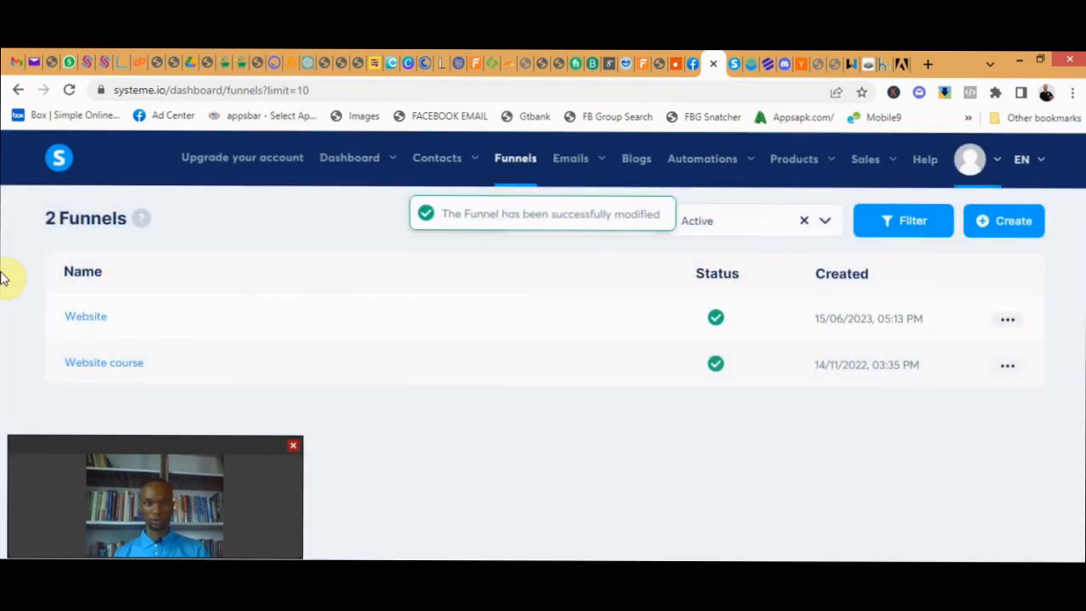
- Open the Website funnel's Landing page step and enter website as its URL path
{"action": "left_click", "coordinate": [85, 316]}
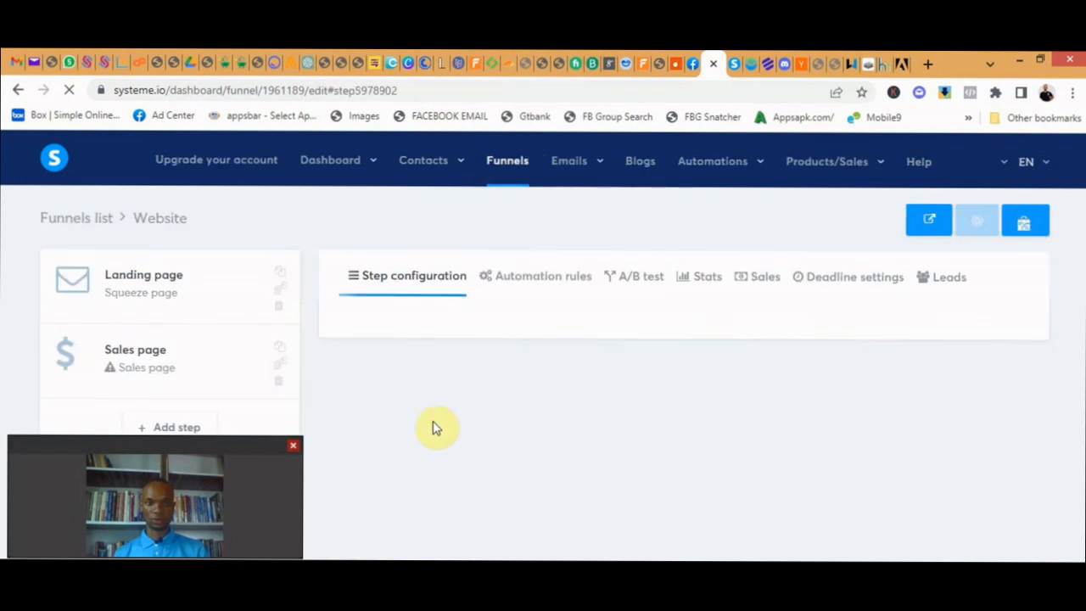
{"action": "left_click", "coordinate": [143, 295]}
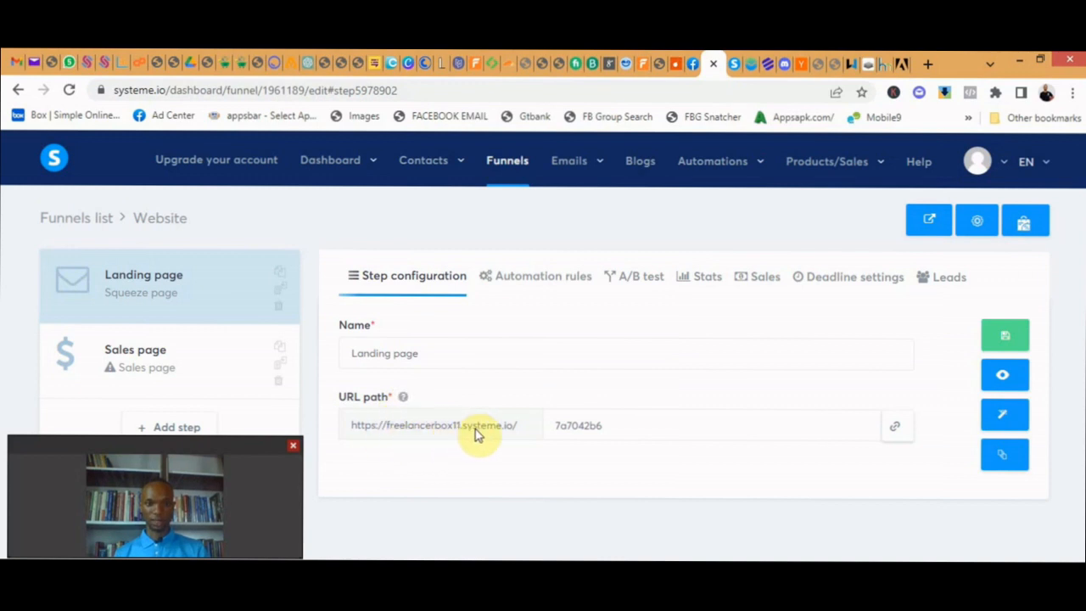
{"action": "left_click", "coordinate": [635, 424]}
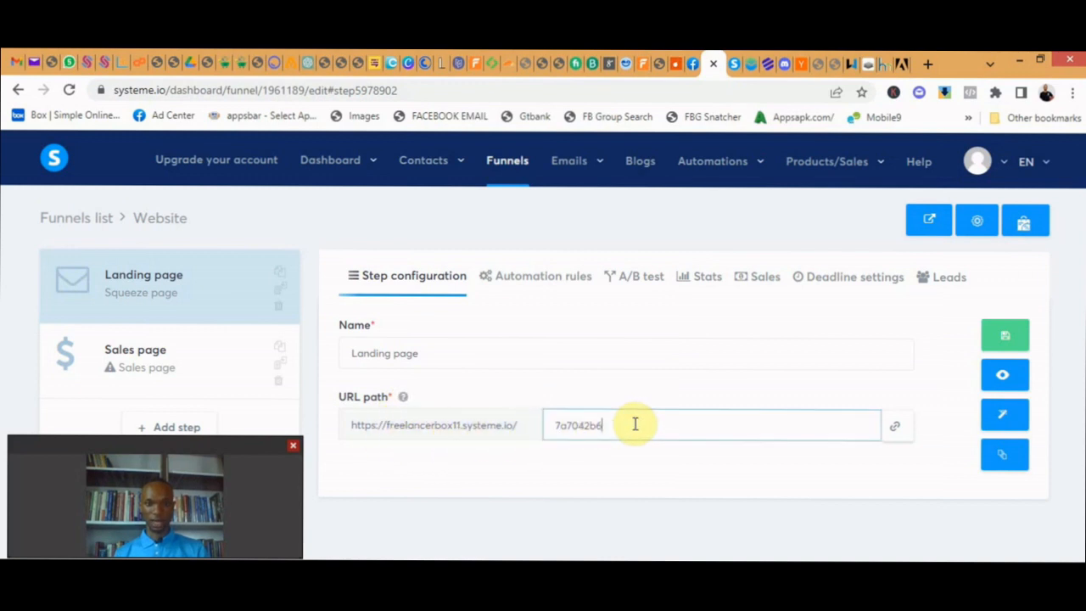
{"action": "left_click_drag", "start_coordinate": [635, 424], "coordinate": [545, 424]}
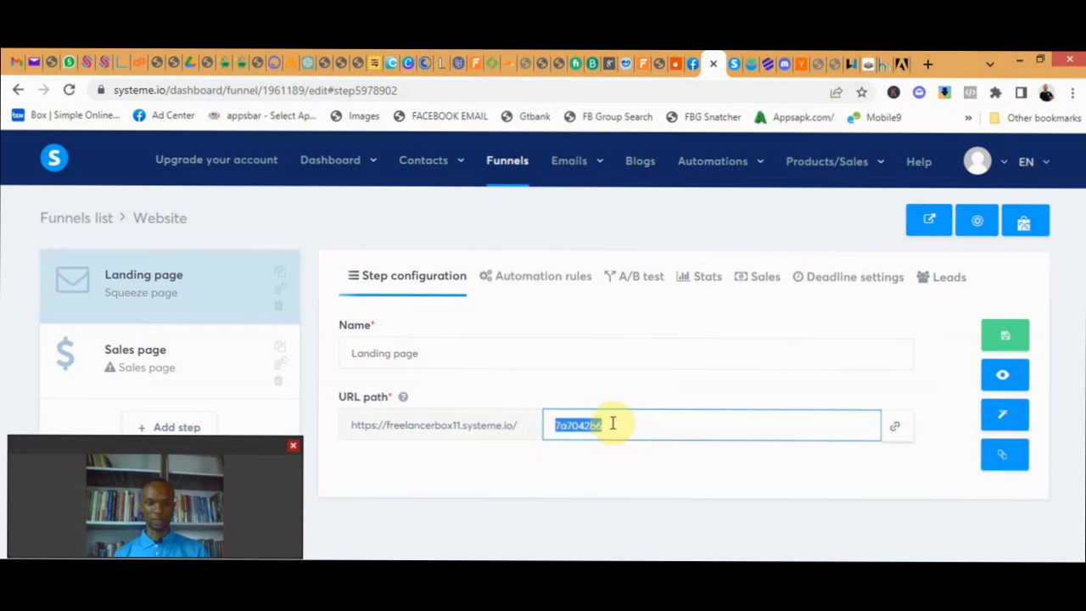
{"action": "type", "text": "website"}
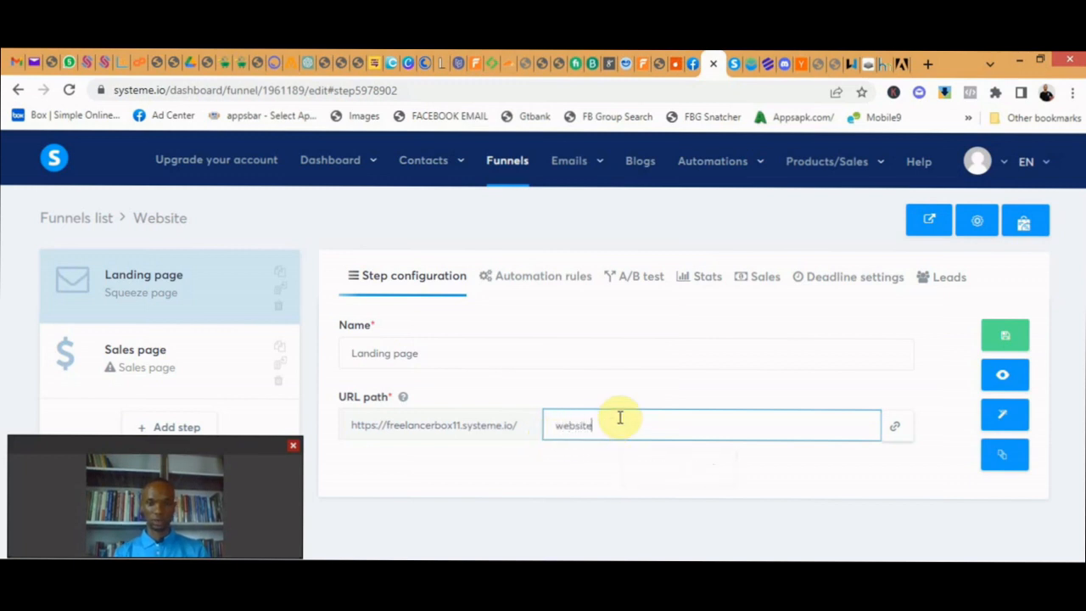
{"action": "left_click", "coordinate": [531, 467]}
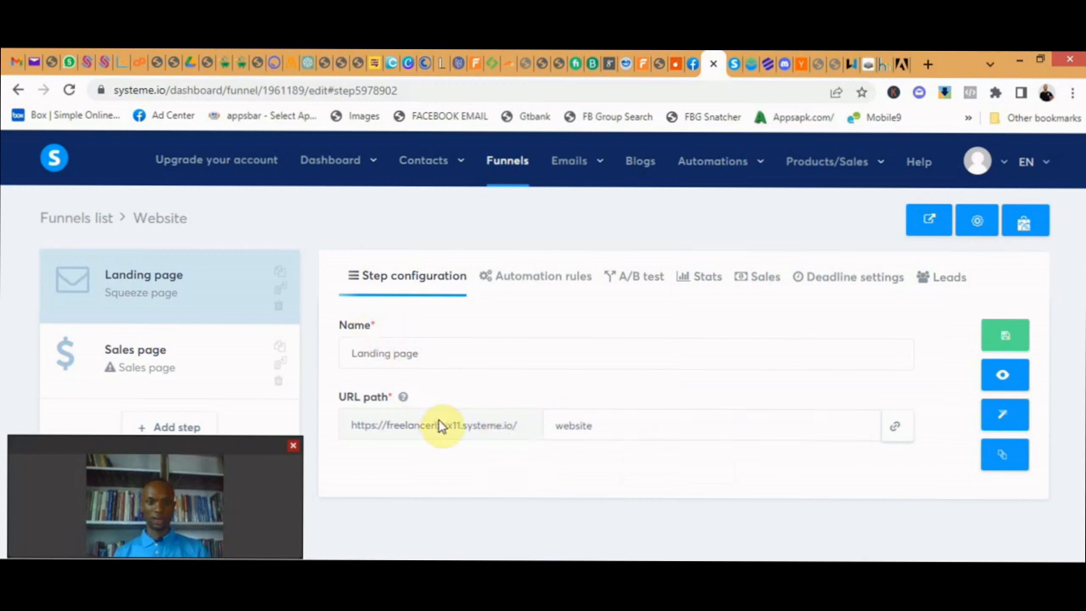
- Examine the domain and path of the Landing page's address, preview the live page and return to the funnel editor
{"action": "left_click_drag", "start_coordinate": [351, 428], "coordinate": [516, 434]}
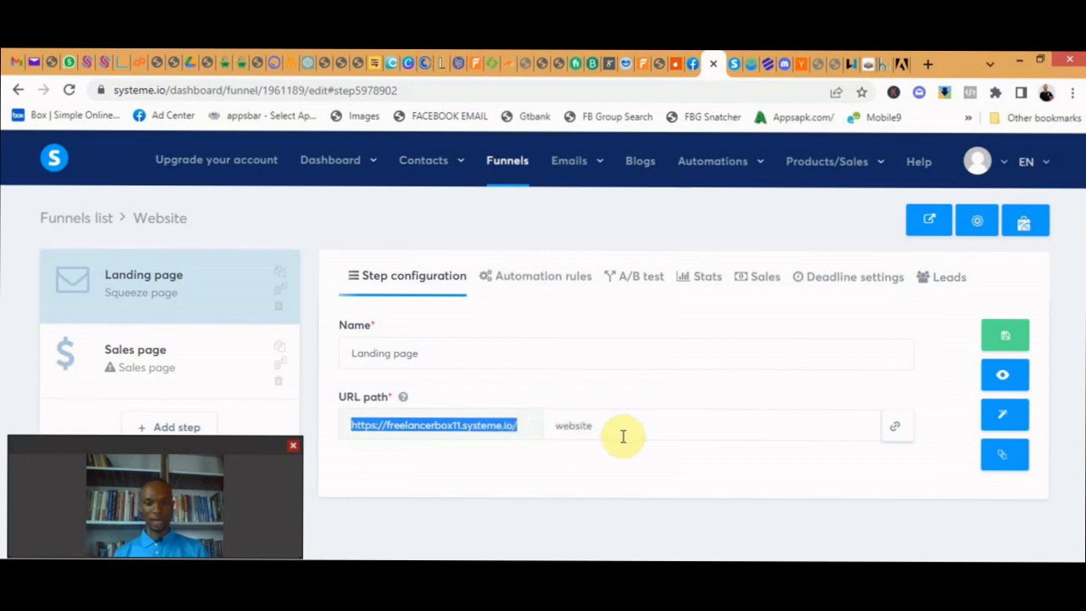
{"action": "left_click_drag", "start_coordinate": [618, 428], "coordinate": [556, 432]}
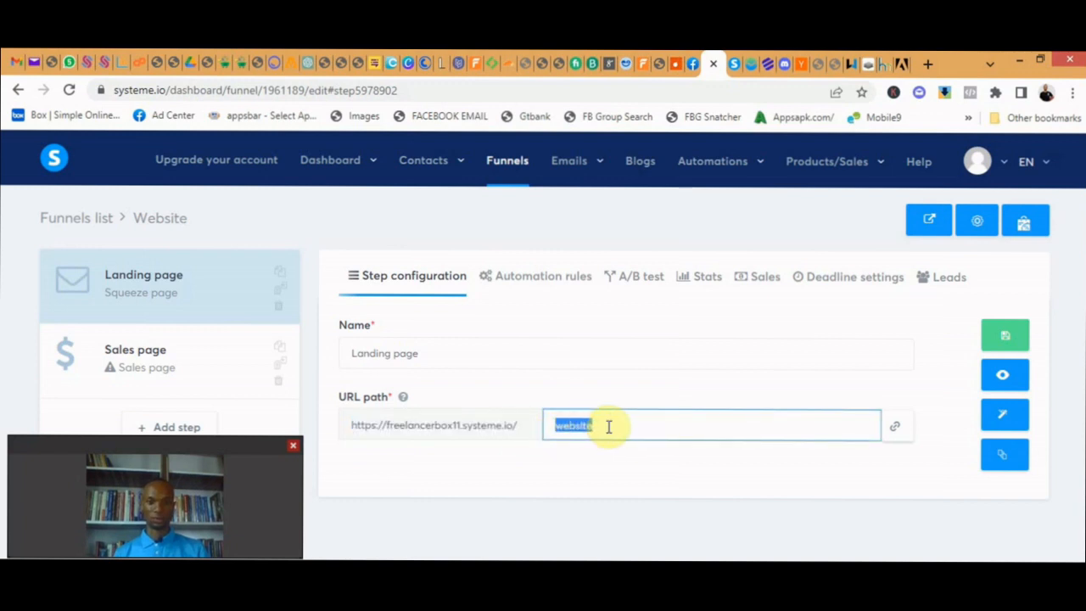
{"action": "left_click_drag", "start_coordinate": [519, 431], "coordinate": [351, 436]}
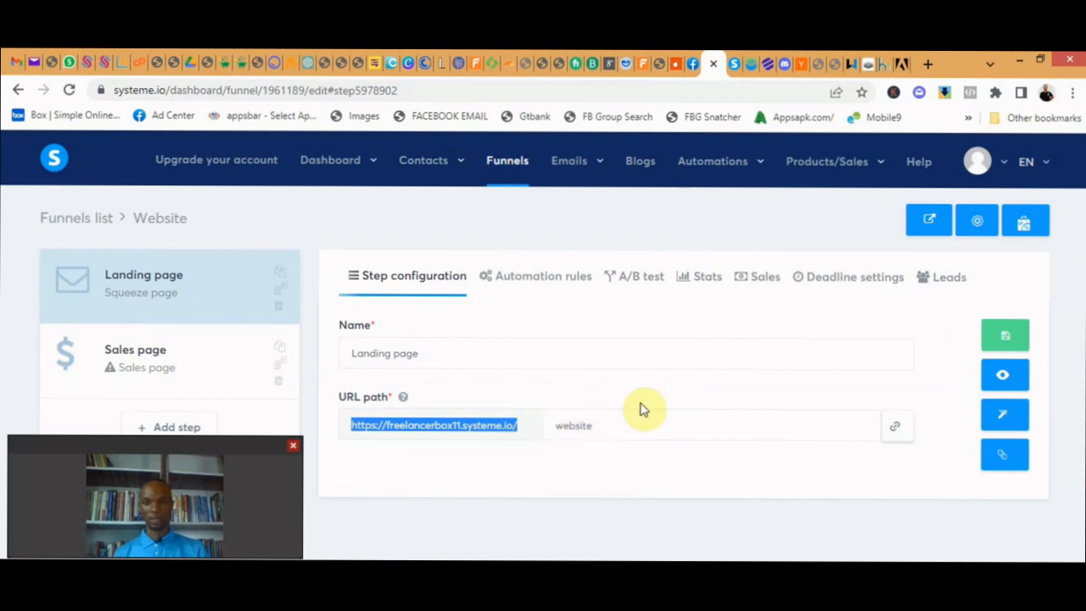
{"action": "left_click", "coordinate": [613, 388]}
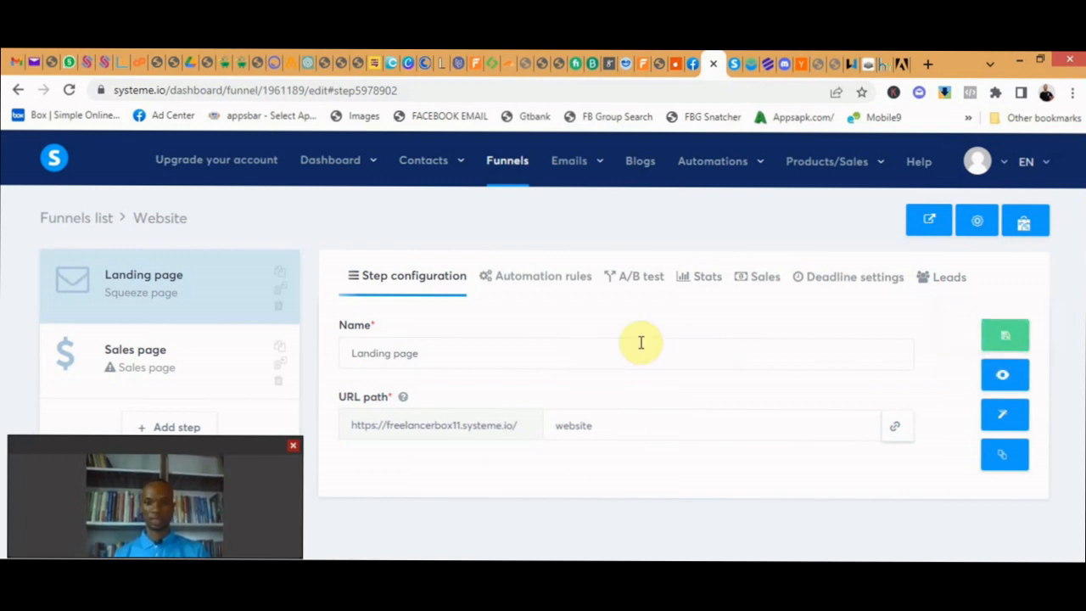
{"action": "left_click", "coordinate": [1004, 378]}
{"action": "scroll", "coordinate": [666, 247], "scroll_direction": "down", "scroll_amount": 2}
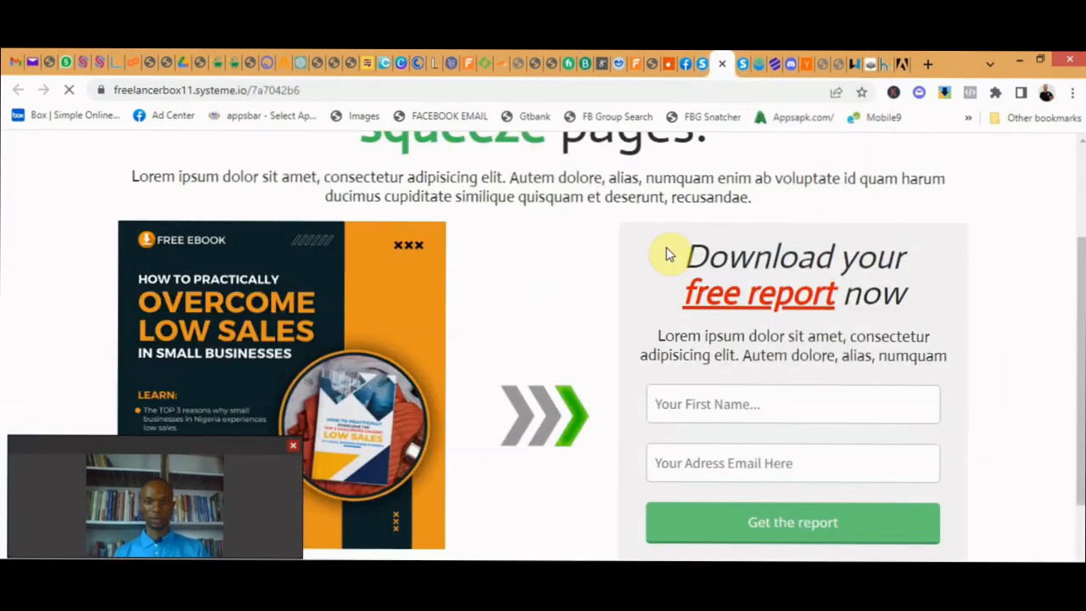
{"action": "scroll", "coordinate": [662, 250], "scroll_direction": "down", "scroll_amount": 2}
{"action": "scroll", "coordinate": [664, 242], "scroll_direction": "up", "scroll_amount": 4}
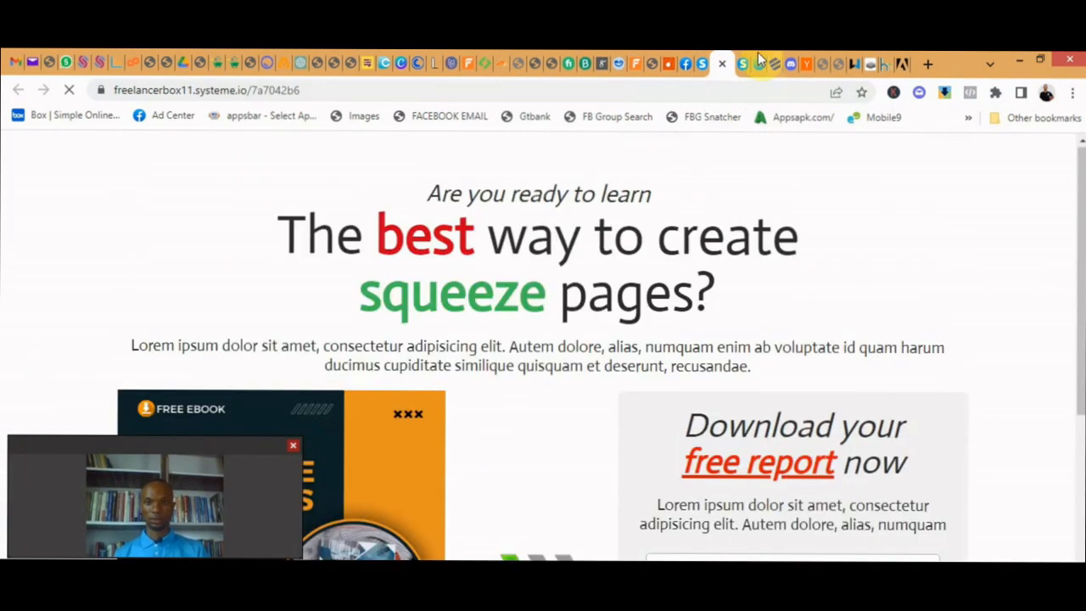
{"action": "left_click", "coordinate": [722, 64]}
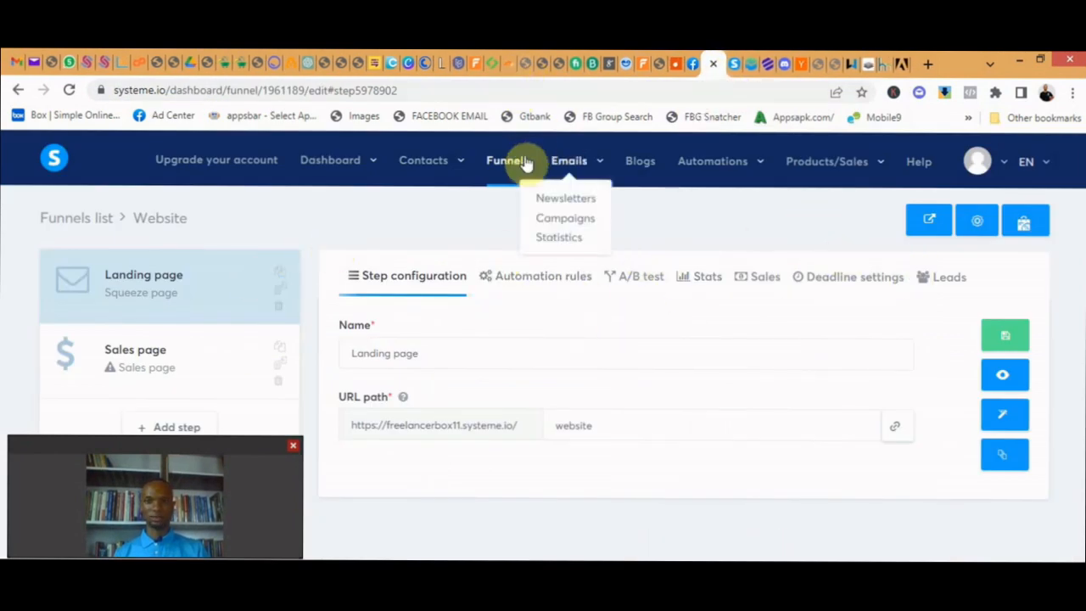
- Open the Website campaign's email Download Your Free Website Guide and check its sender email address
{"action": "left_click", "coordinate": [567, 222]}
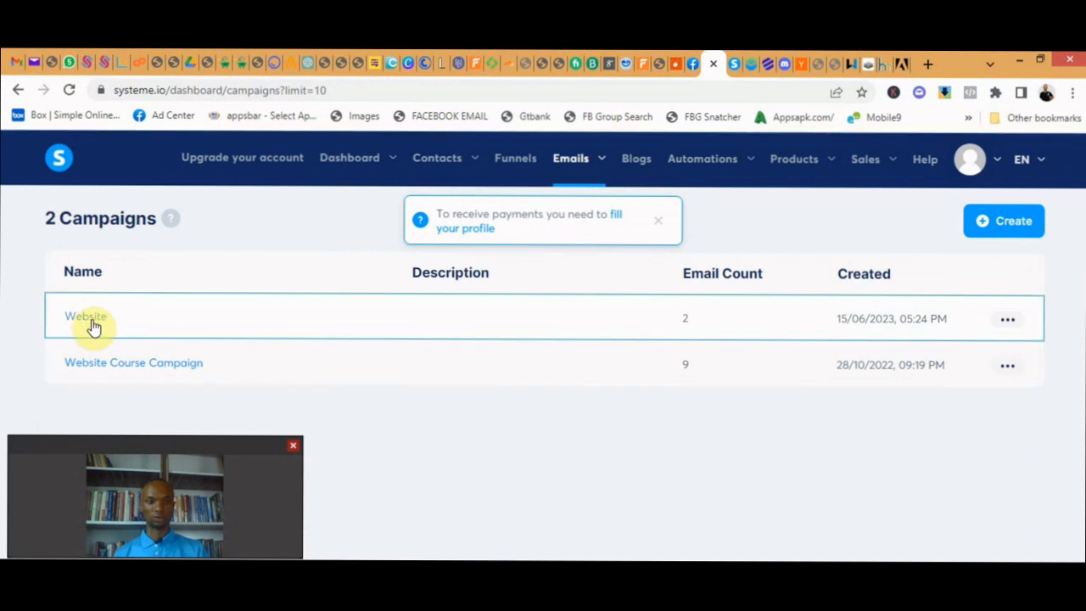
{"action": "left_click", "coordinate": [92, 322]}
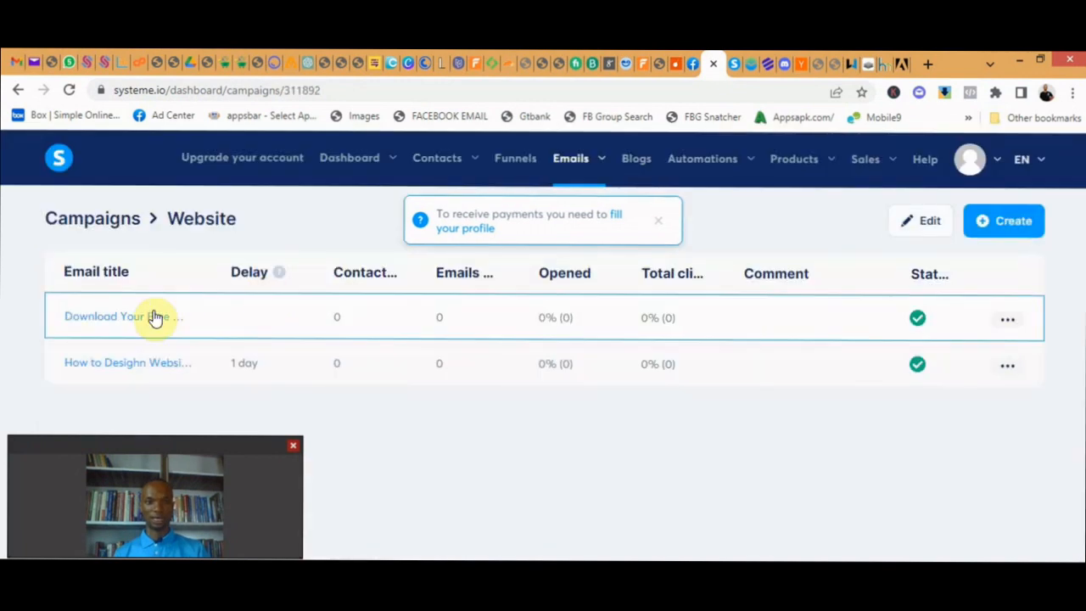
{"action": "left_click", "coordinate": [146, 317]}
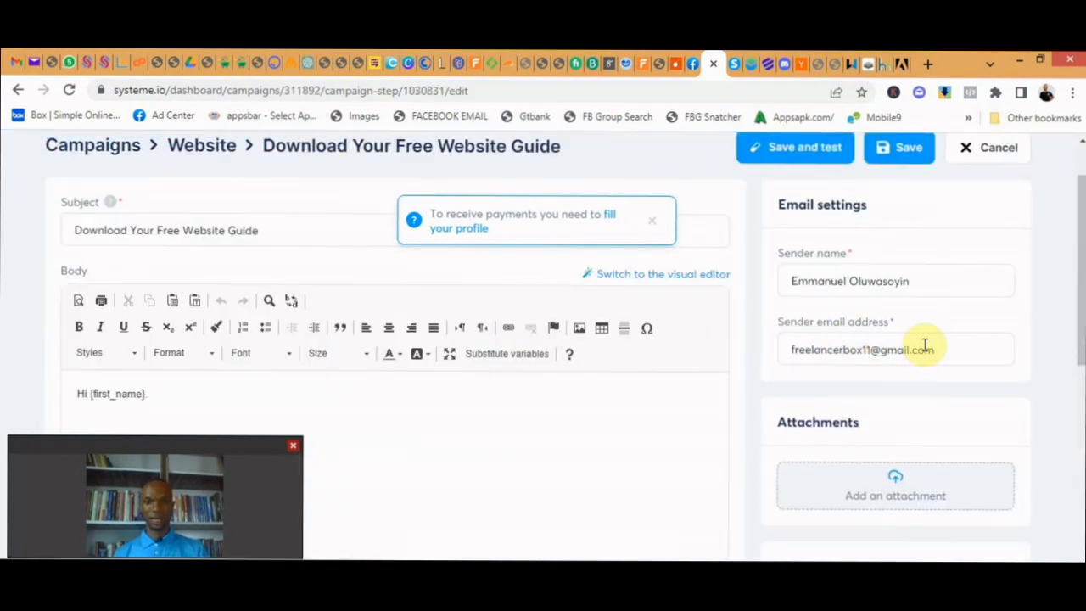
{"action": "left_click", "coordinate": [925, 348]}
{"action": "left_click_drag", "start_coordinate": [949, 349], "coordinate": [791, 351]}
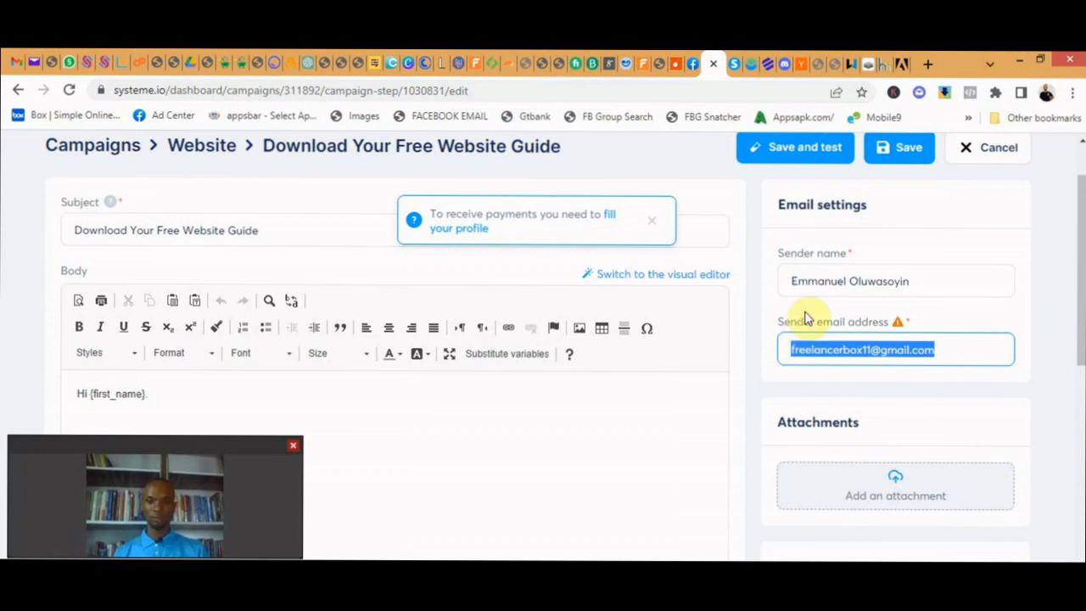
{"action": "left_click", "coordinate": [827, 311]}
{"action": "scroll", "coordinate": [734, 336], "scroll_direction": "up", "scroll_amount": 2}
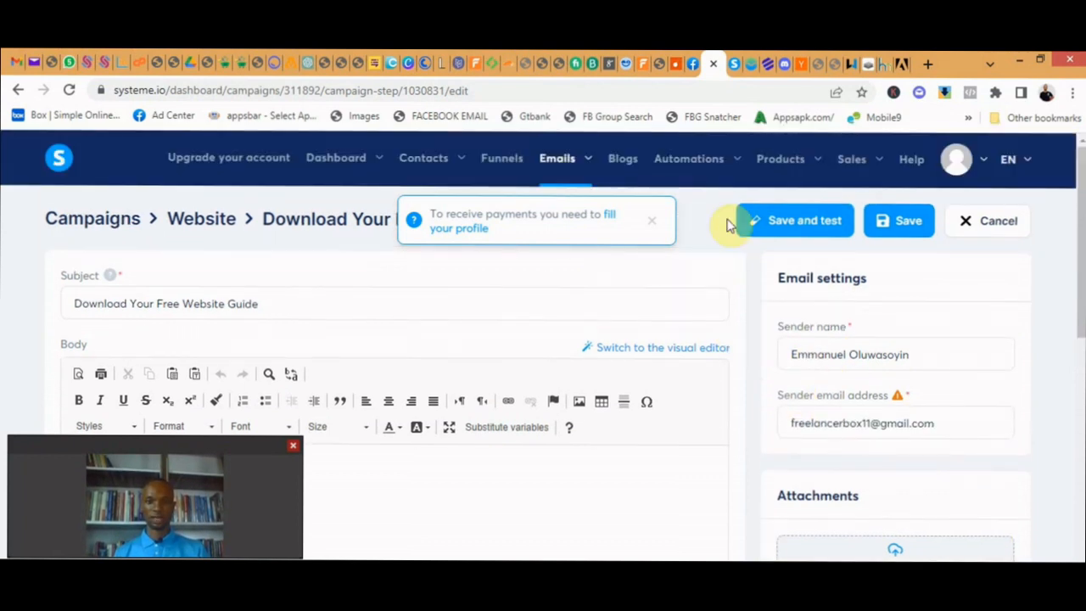
{"action": "left_click", "coordinate": [652, 221]}
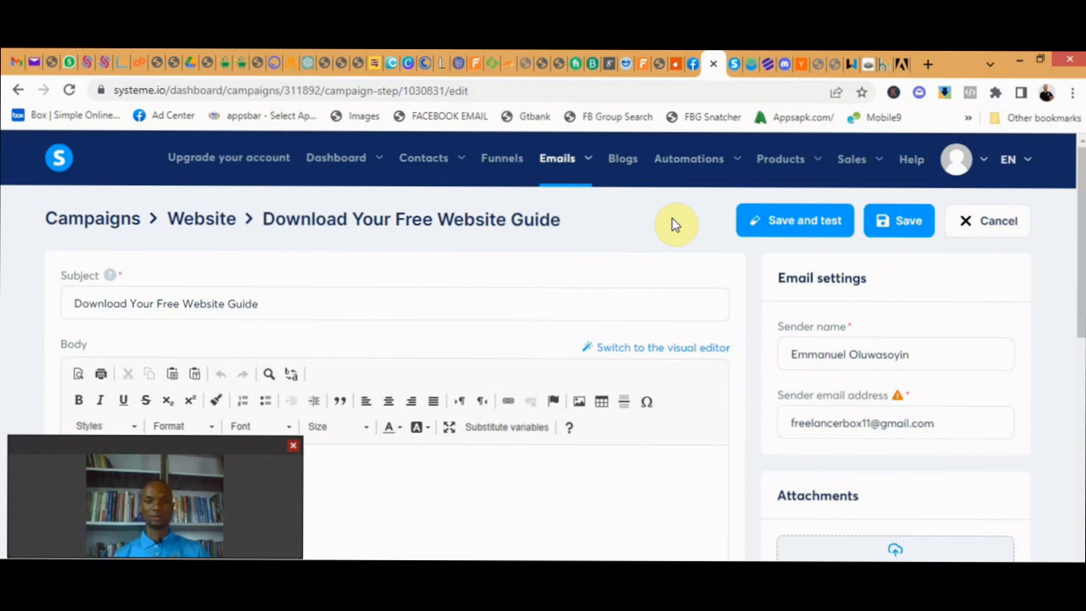
- Open the contacts list and look through the registered contacts and filter options
{"action": "mouse_move", "coordinate": [427, 168]}
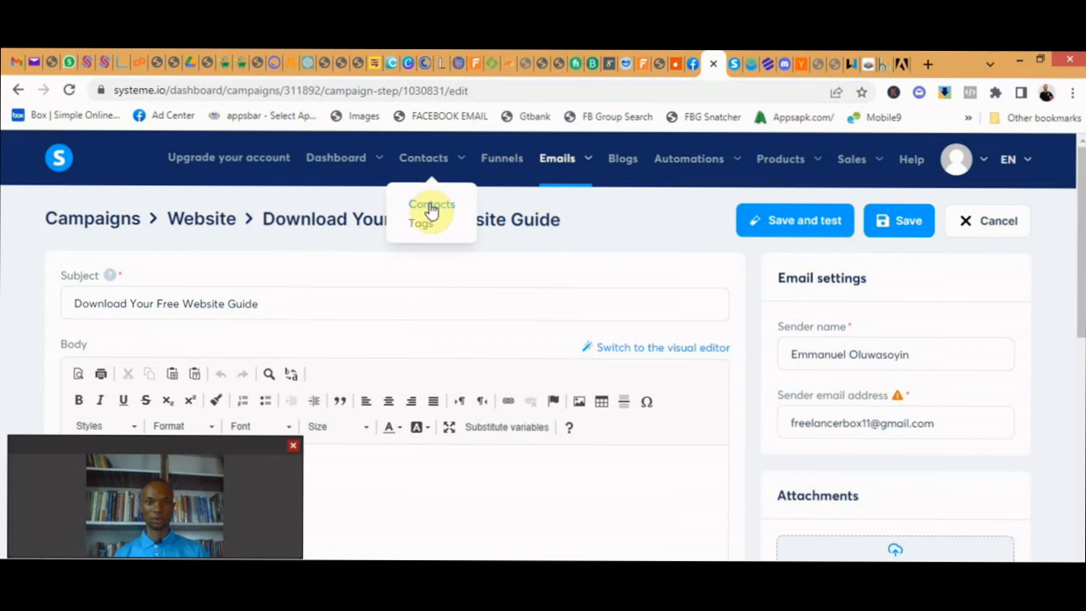
{"action": "left_click", "coordinate": [428, 206]}
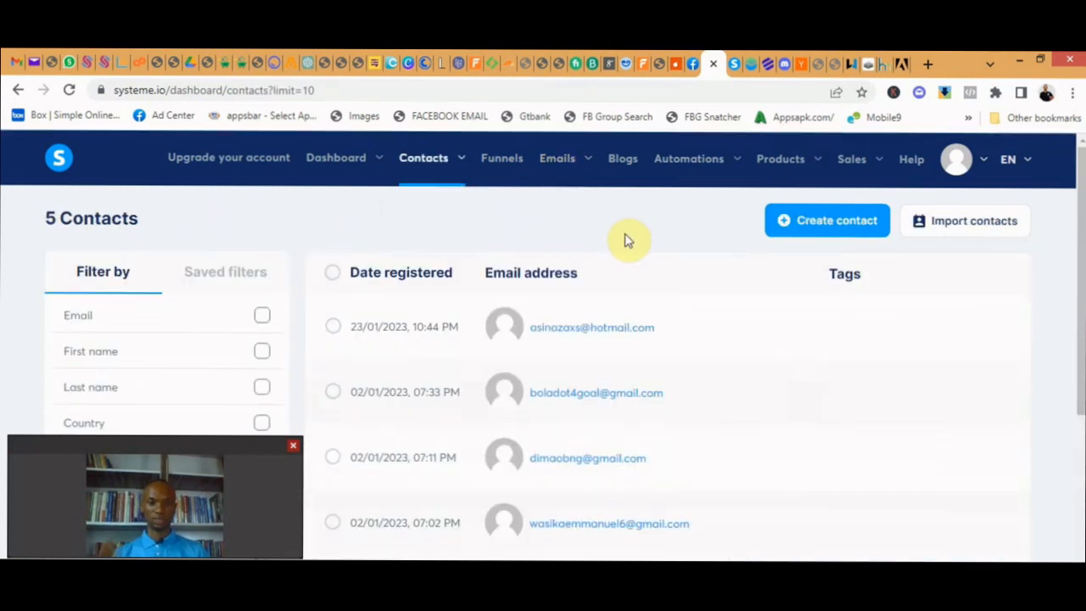
{"action": "scroll", "coordinate": [572, 271], "scroll_direction": "down", "scroll_amount": 3}
{"action": "scroll", "coordinate": [543, 286], "scroll_direction": "up", "scroll_amount": 3}
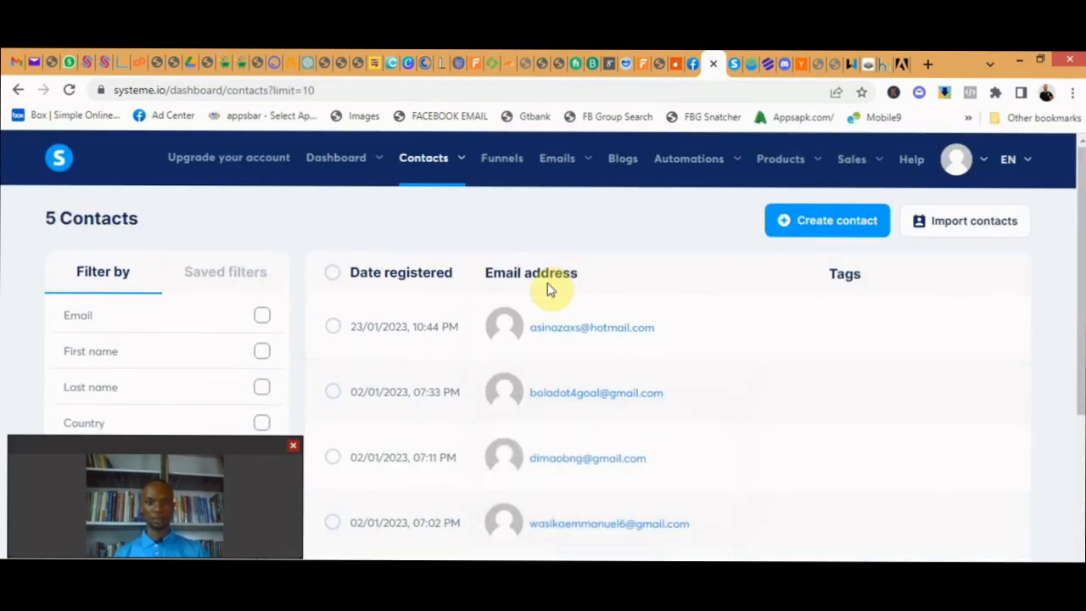
{"action": "scroll", "coordinate": [542, 286], "scroll_direction": "down", "scroll_amount": 3}
{"action": "scroll", "coordinate": [535, 286], "scroll_direction": "up", "scroll_amount": 3}
{"action": "scroll", "coordinate": [492, 259], "scroll_direction": "down", "scroll_amount": 3}
{"action": "scroll", "coordinate": [492, 260], "scroll_direction": "up", "scroll_amount": 2}
{"action": "scroll", "coordinate": [489, 259], "scroll_direction": "up", "scroll_amount": 1}
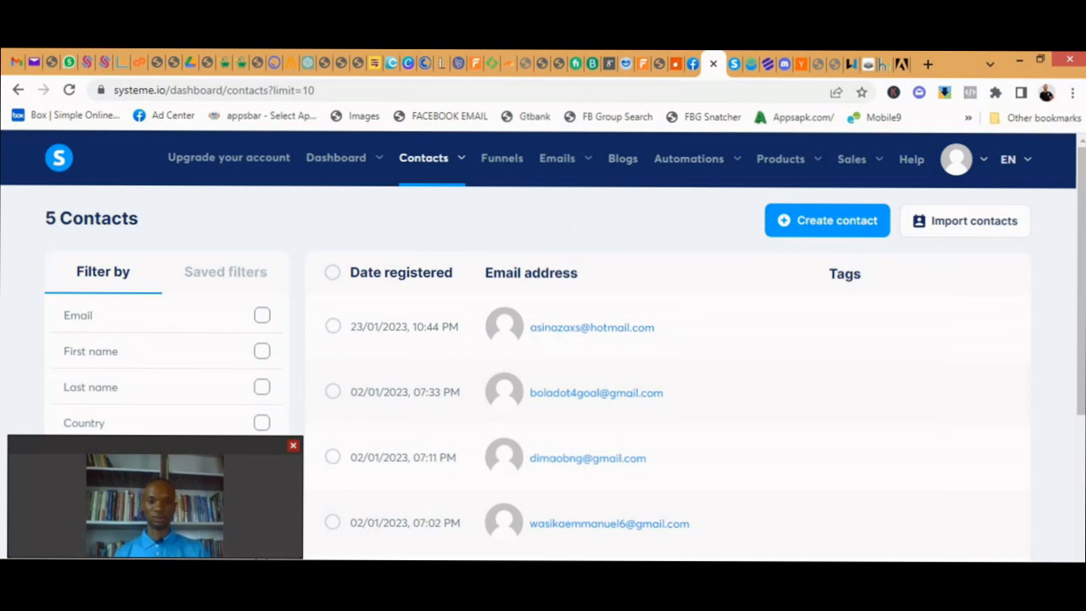
{"action": "mouse_move", "coordinate": [916, 607]}
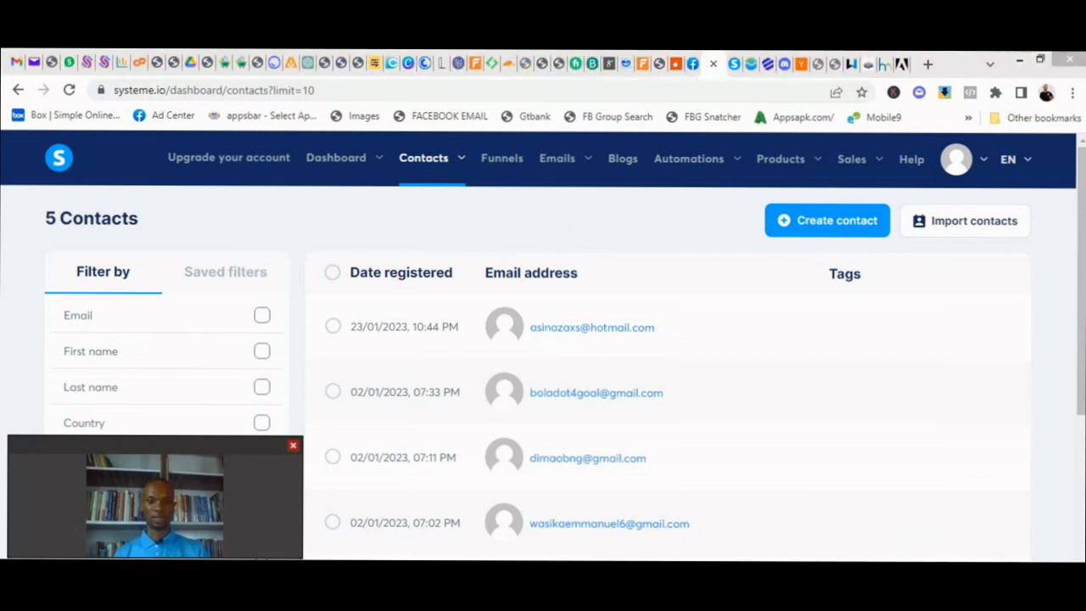